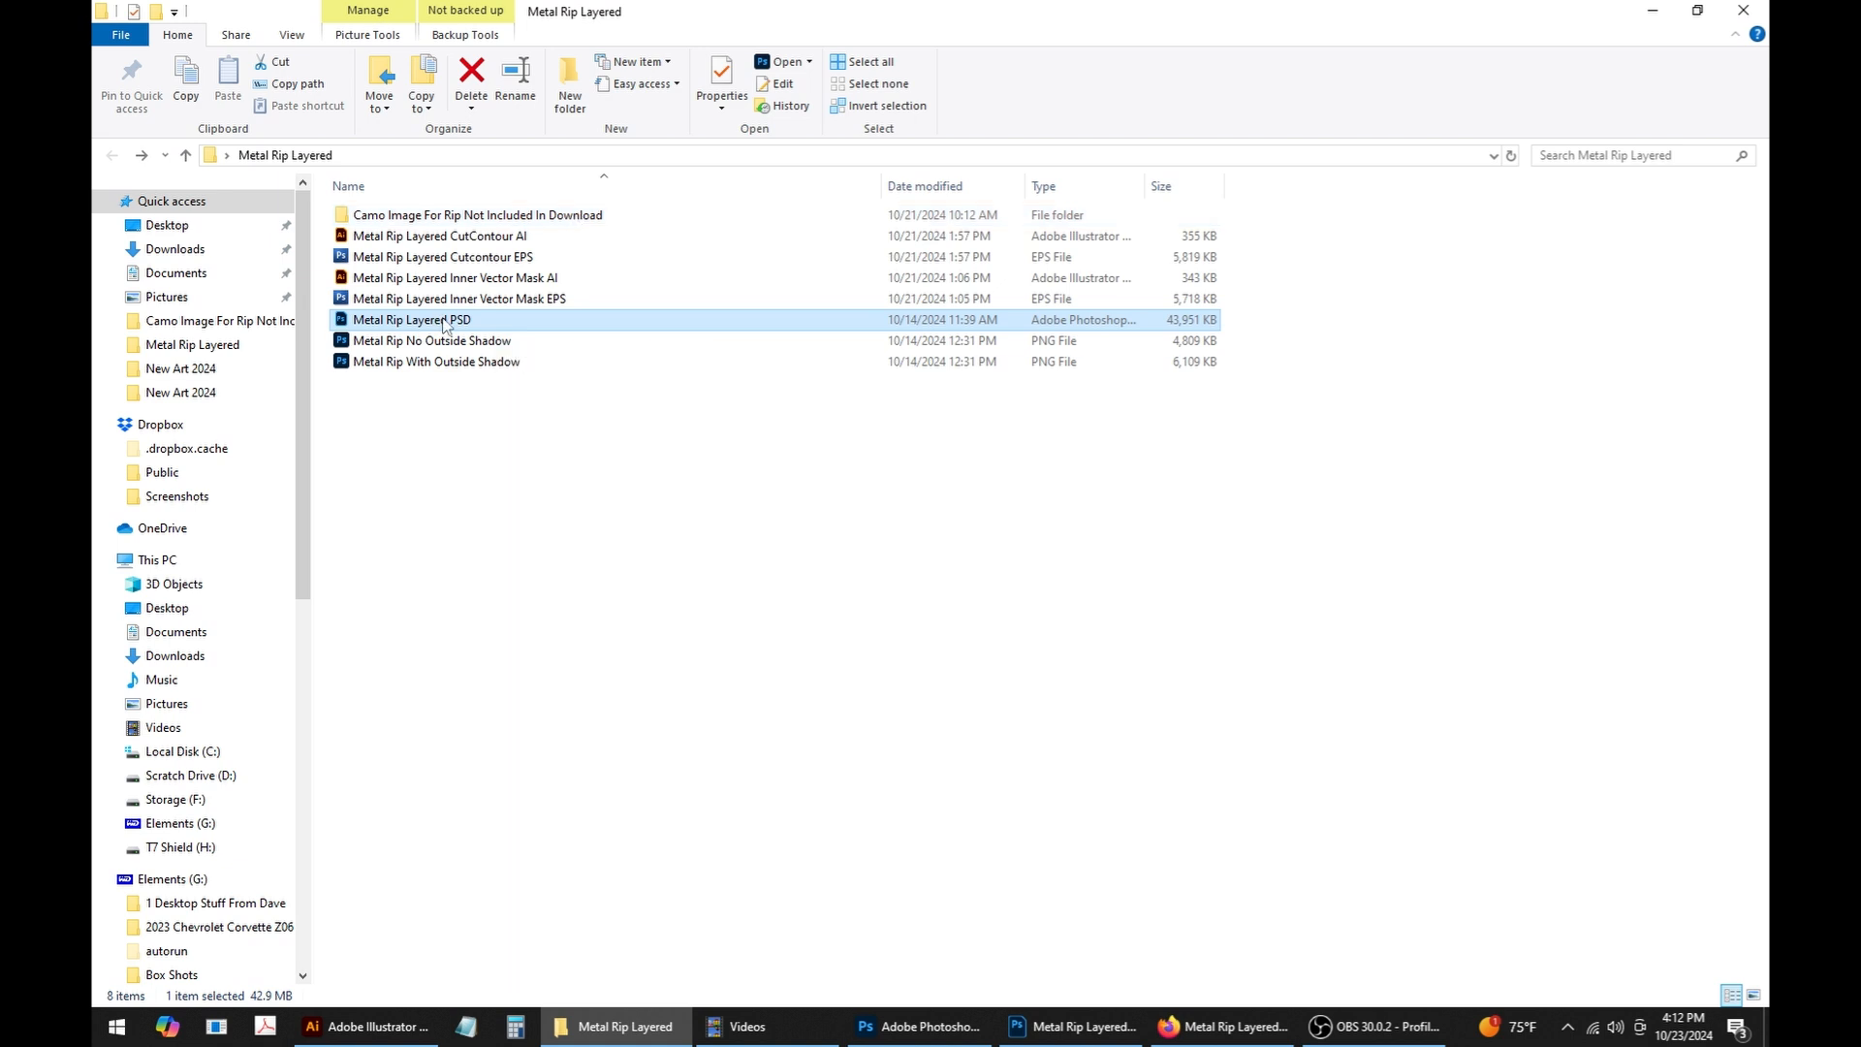
Step: Open the Metal Rip Layered PSD file in Photoshop and view its rip artwork up close
double_click(474, 323)
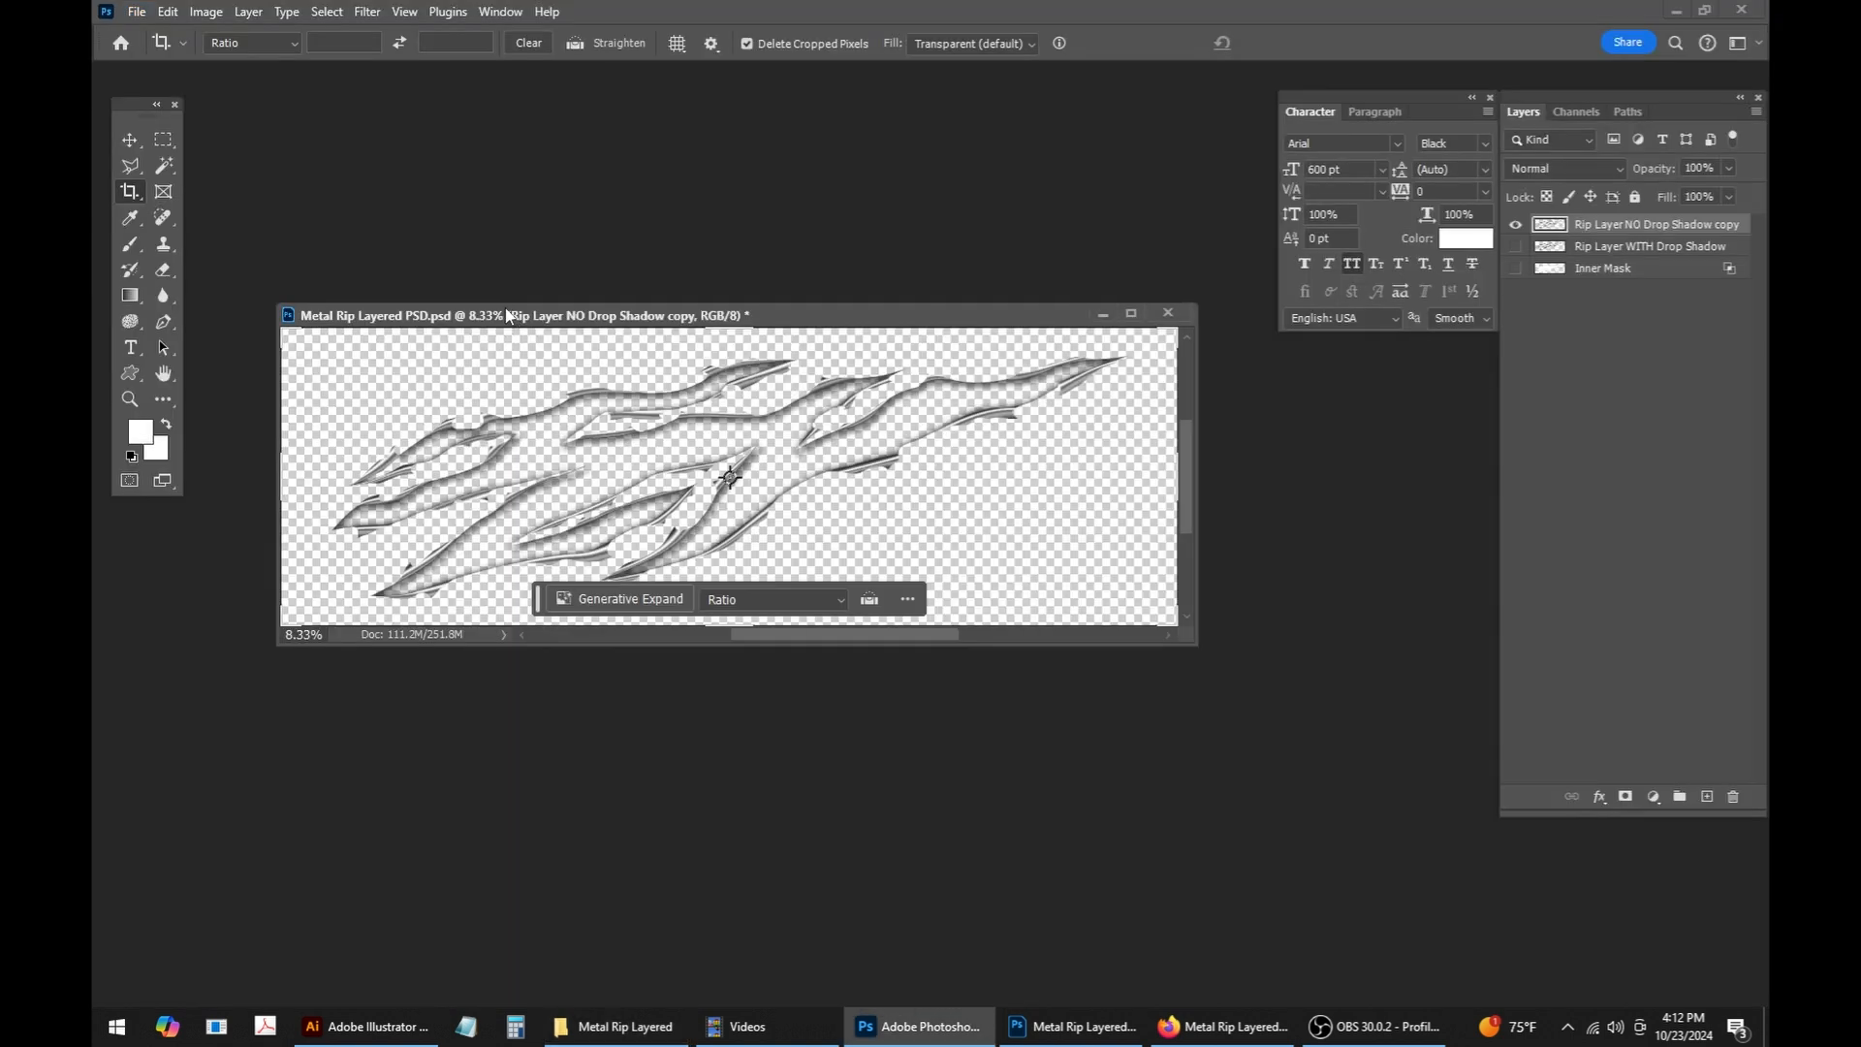
drag(857, 304, 888, 272)
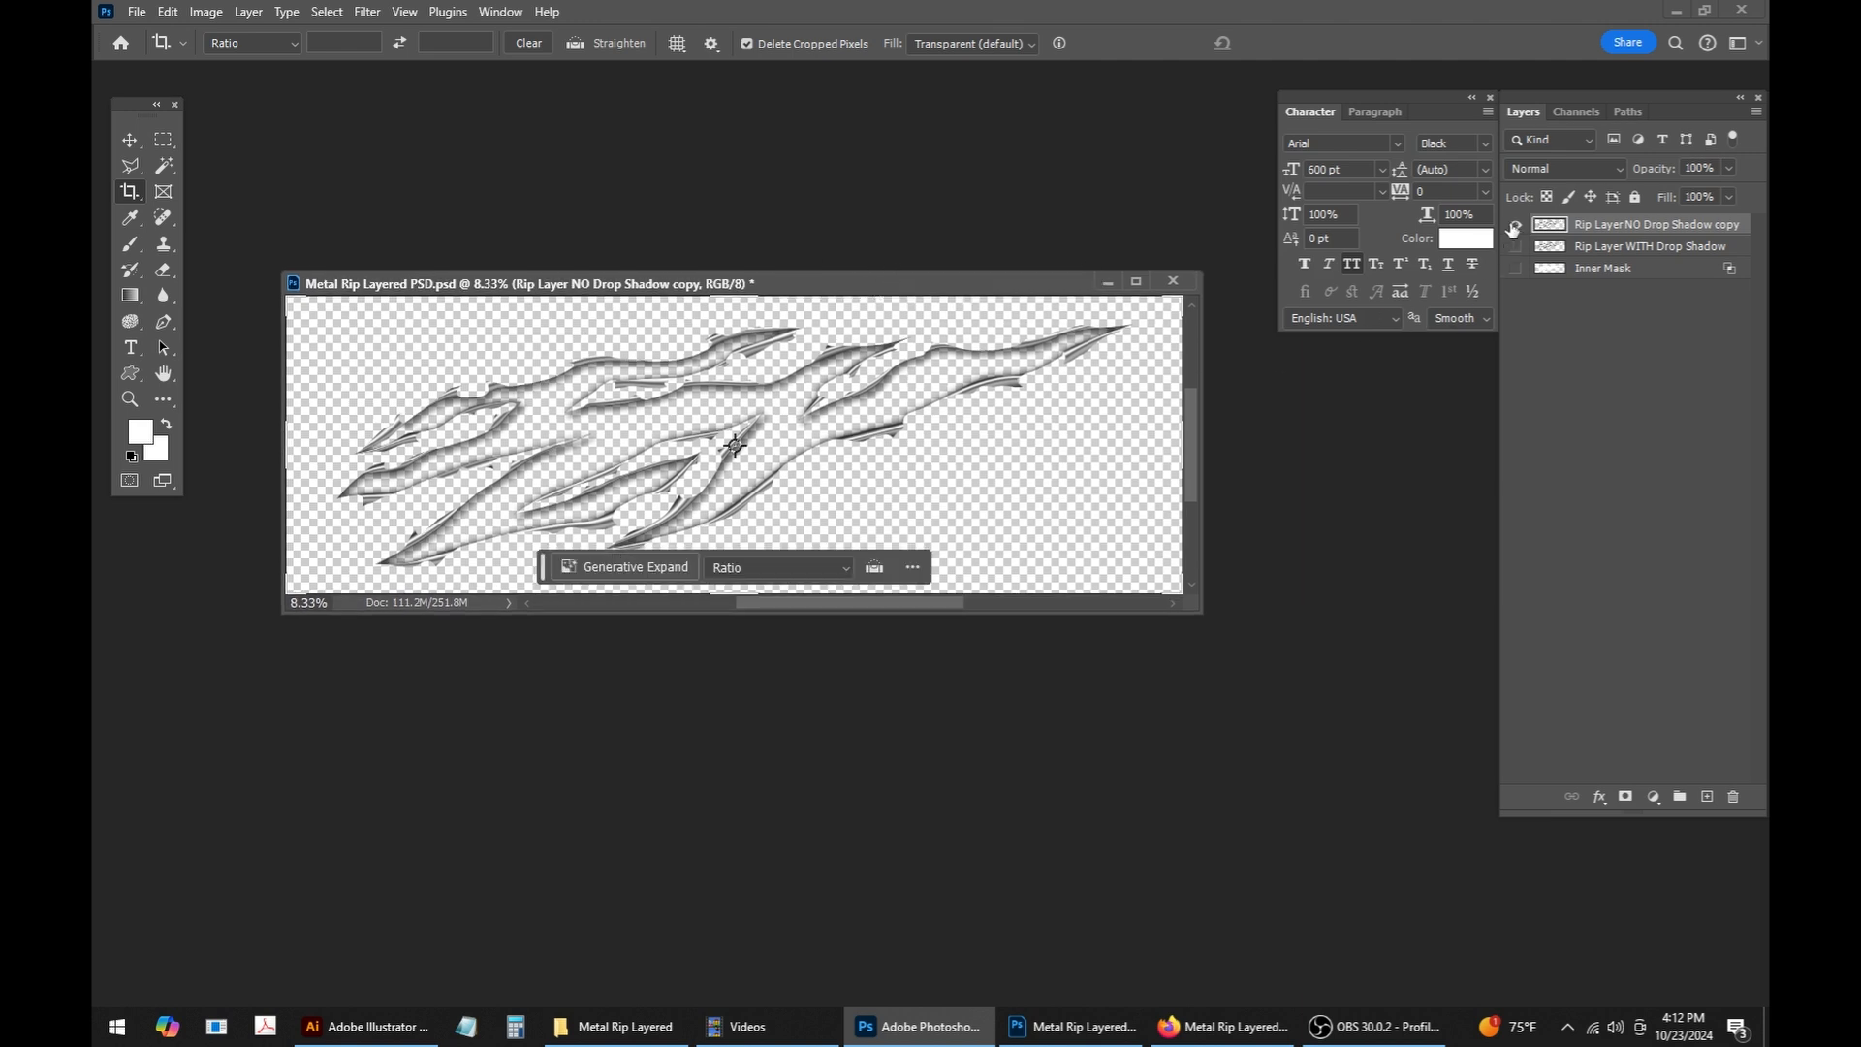
scroll(893, 410, up, 5)
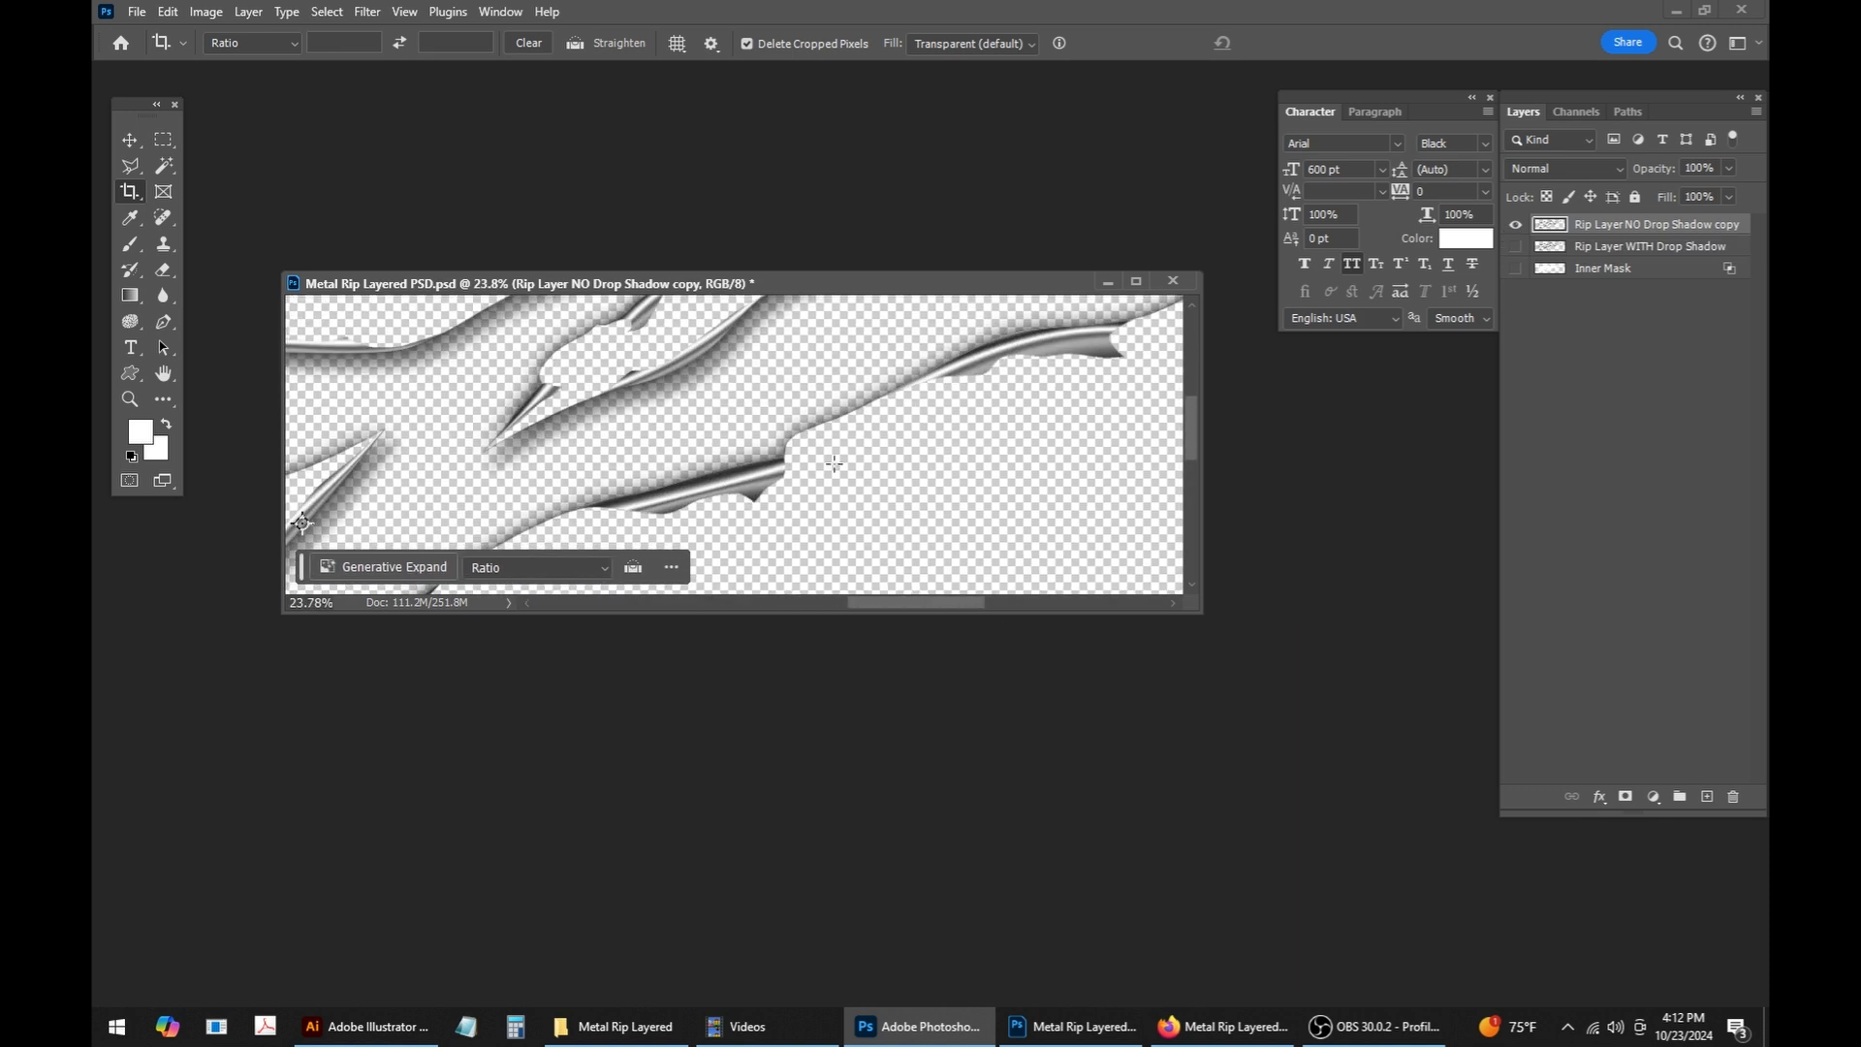
Step: Hide the Rip Layer NO Drop Shadow copy layer and show the Rip Layer WITH Drop Shadow and Inner Mask layers
click(1515, 224)
click(1515, 247)
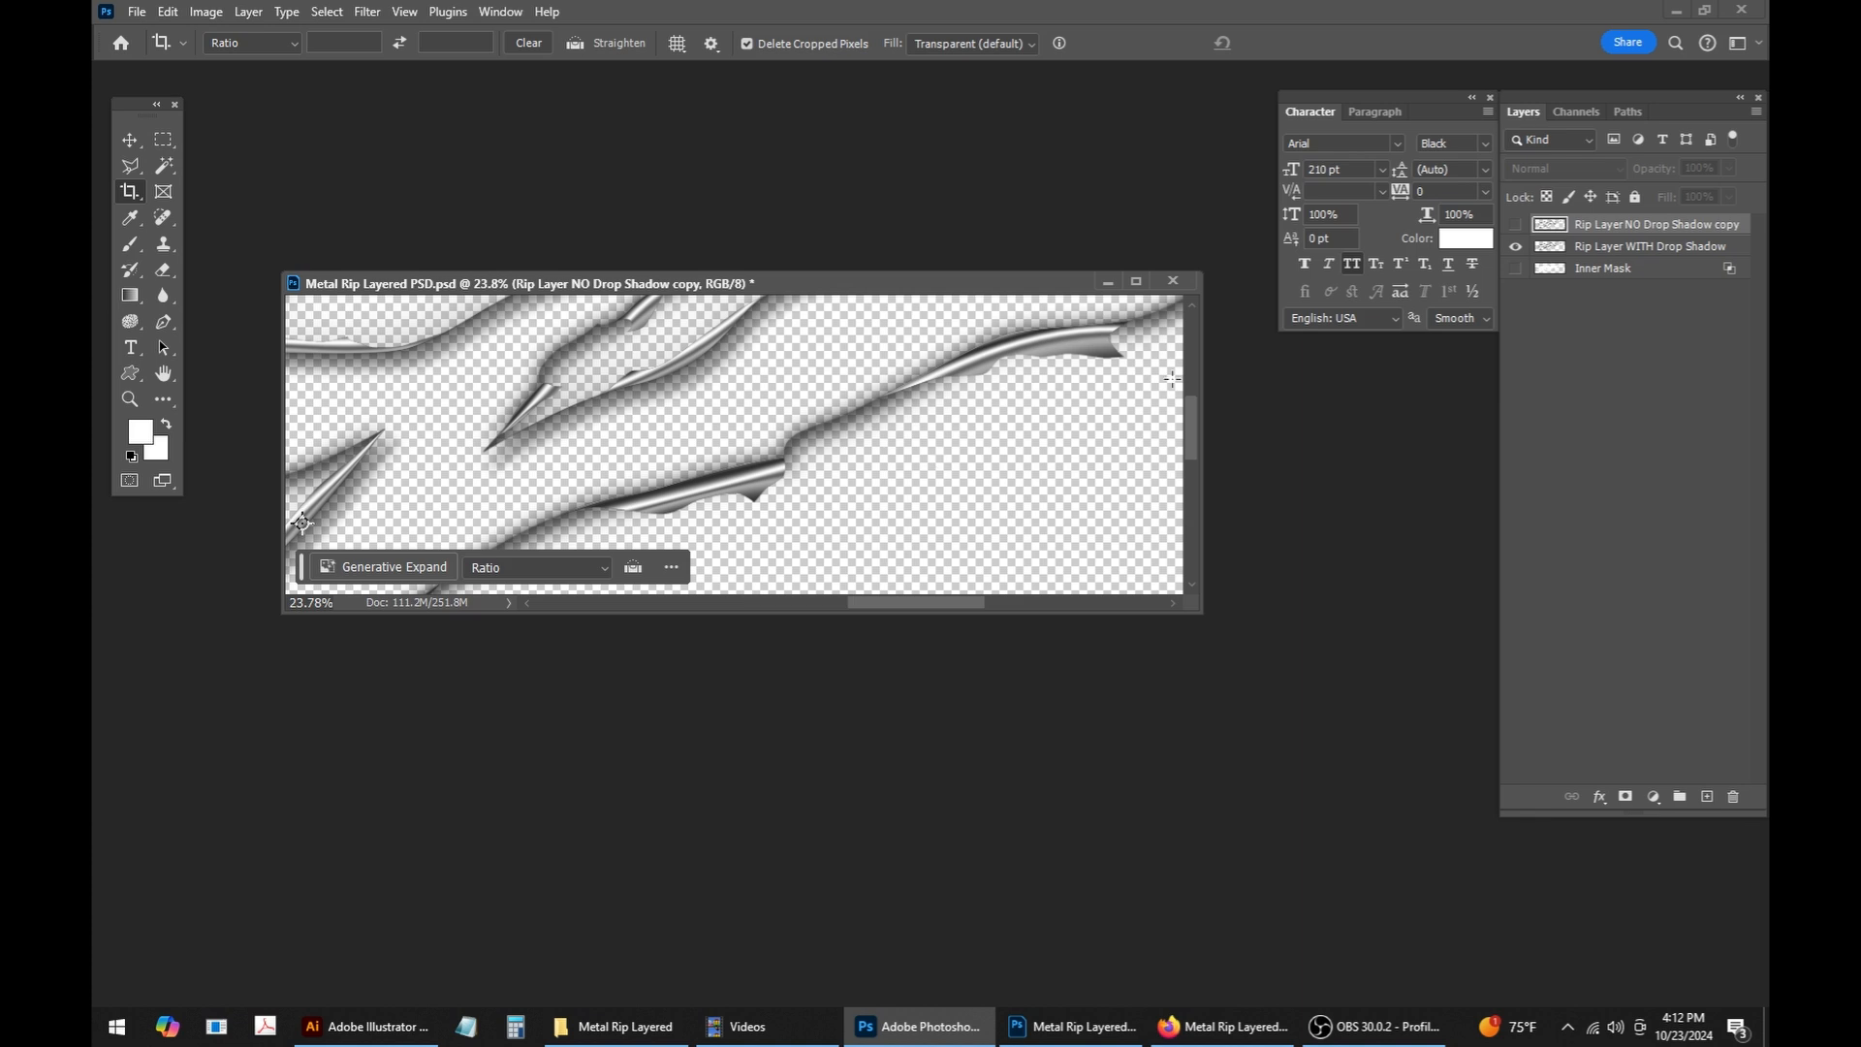
click(1514, 269)
scroll(825, 445, down, 3)
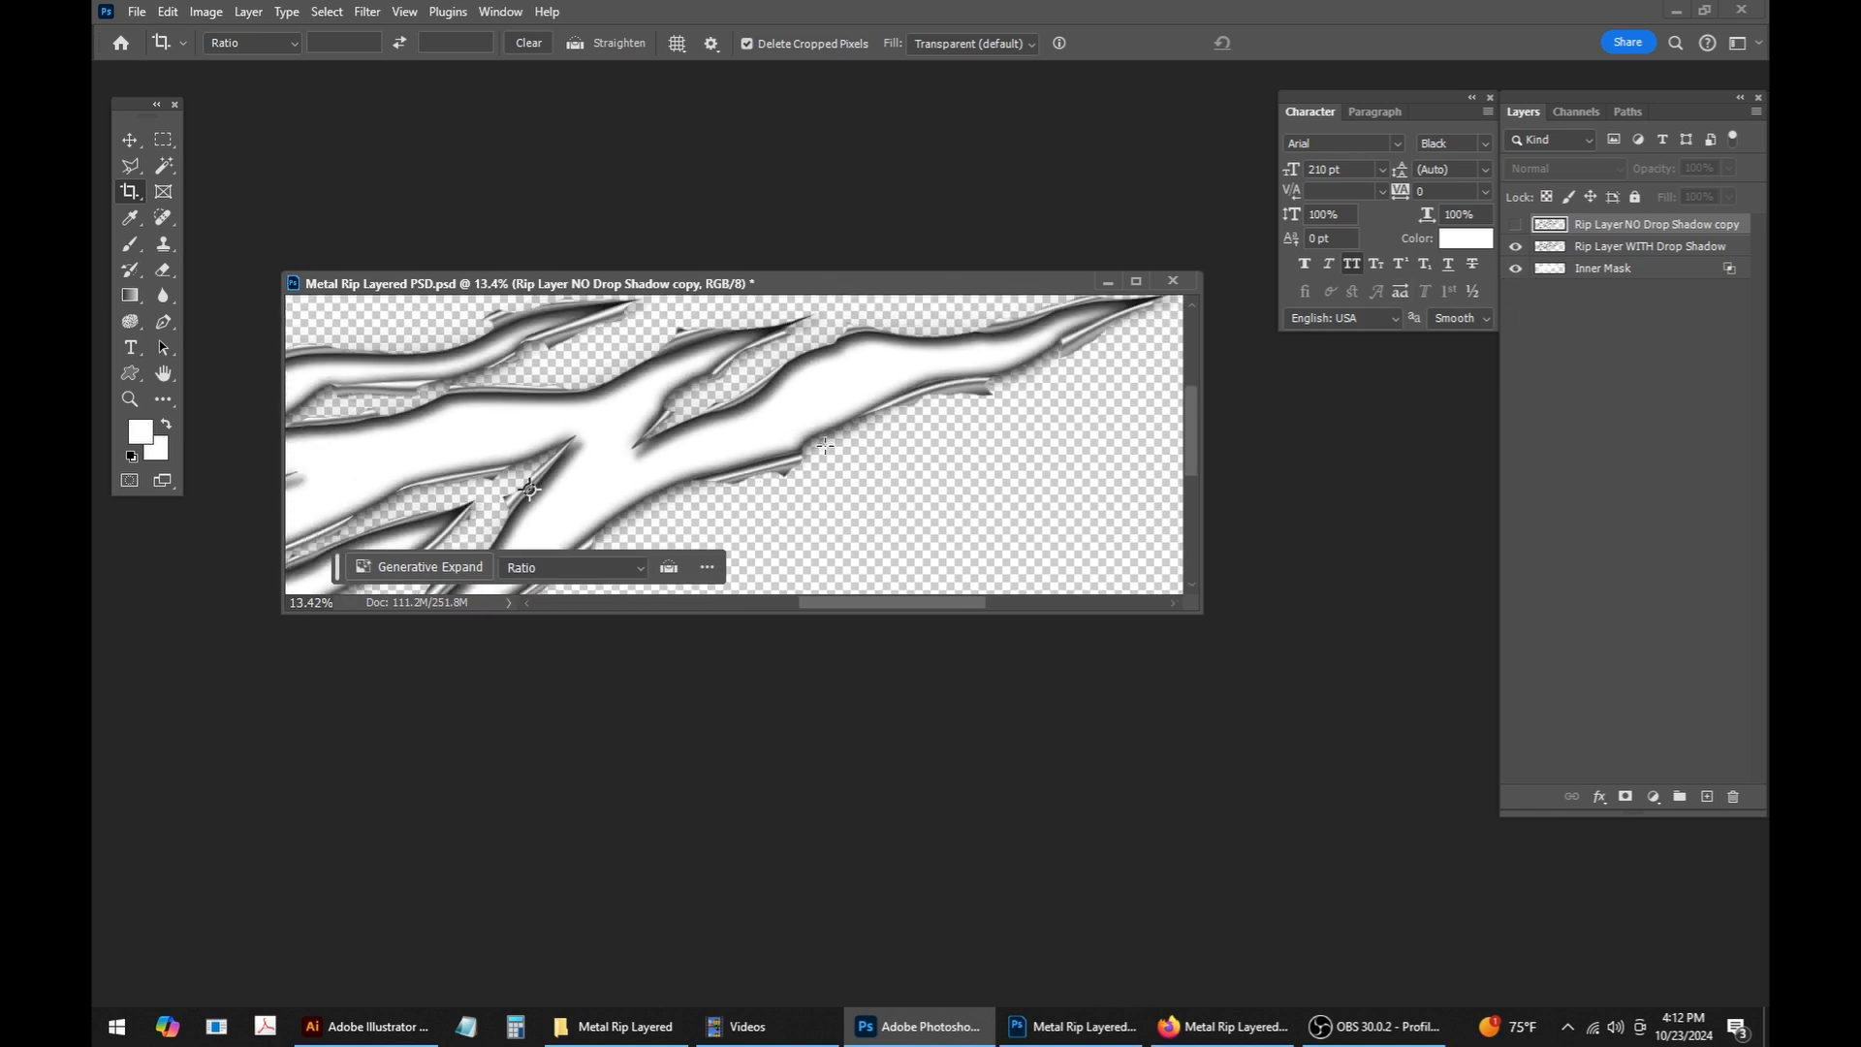
scroll(825, 446, down, 1)
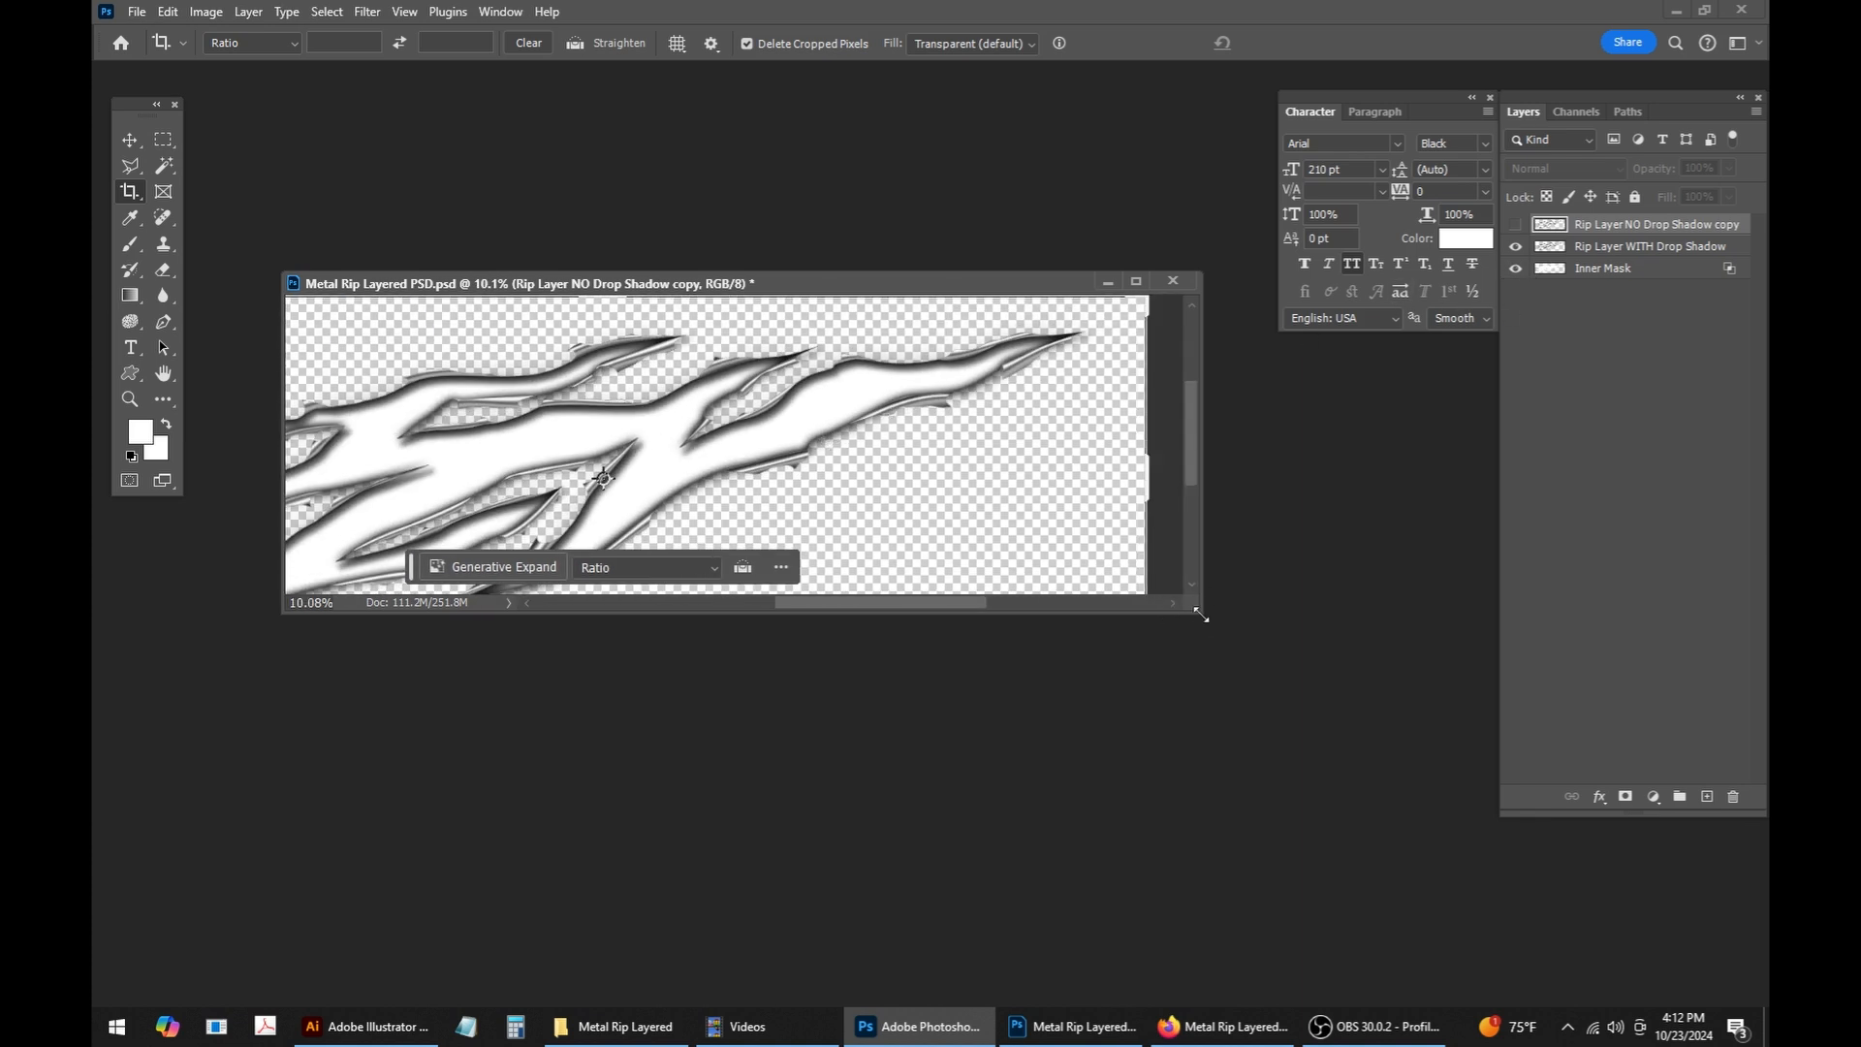
drag(1201, 615, 1435, 946)
Step: Open Bushwolf Obliteration Buck Hybrid.jpg from the Camo Image For Rip Not Included In Download folder in Photoshop
click(665, 1042)
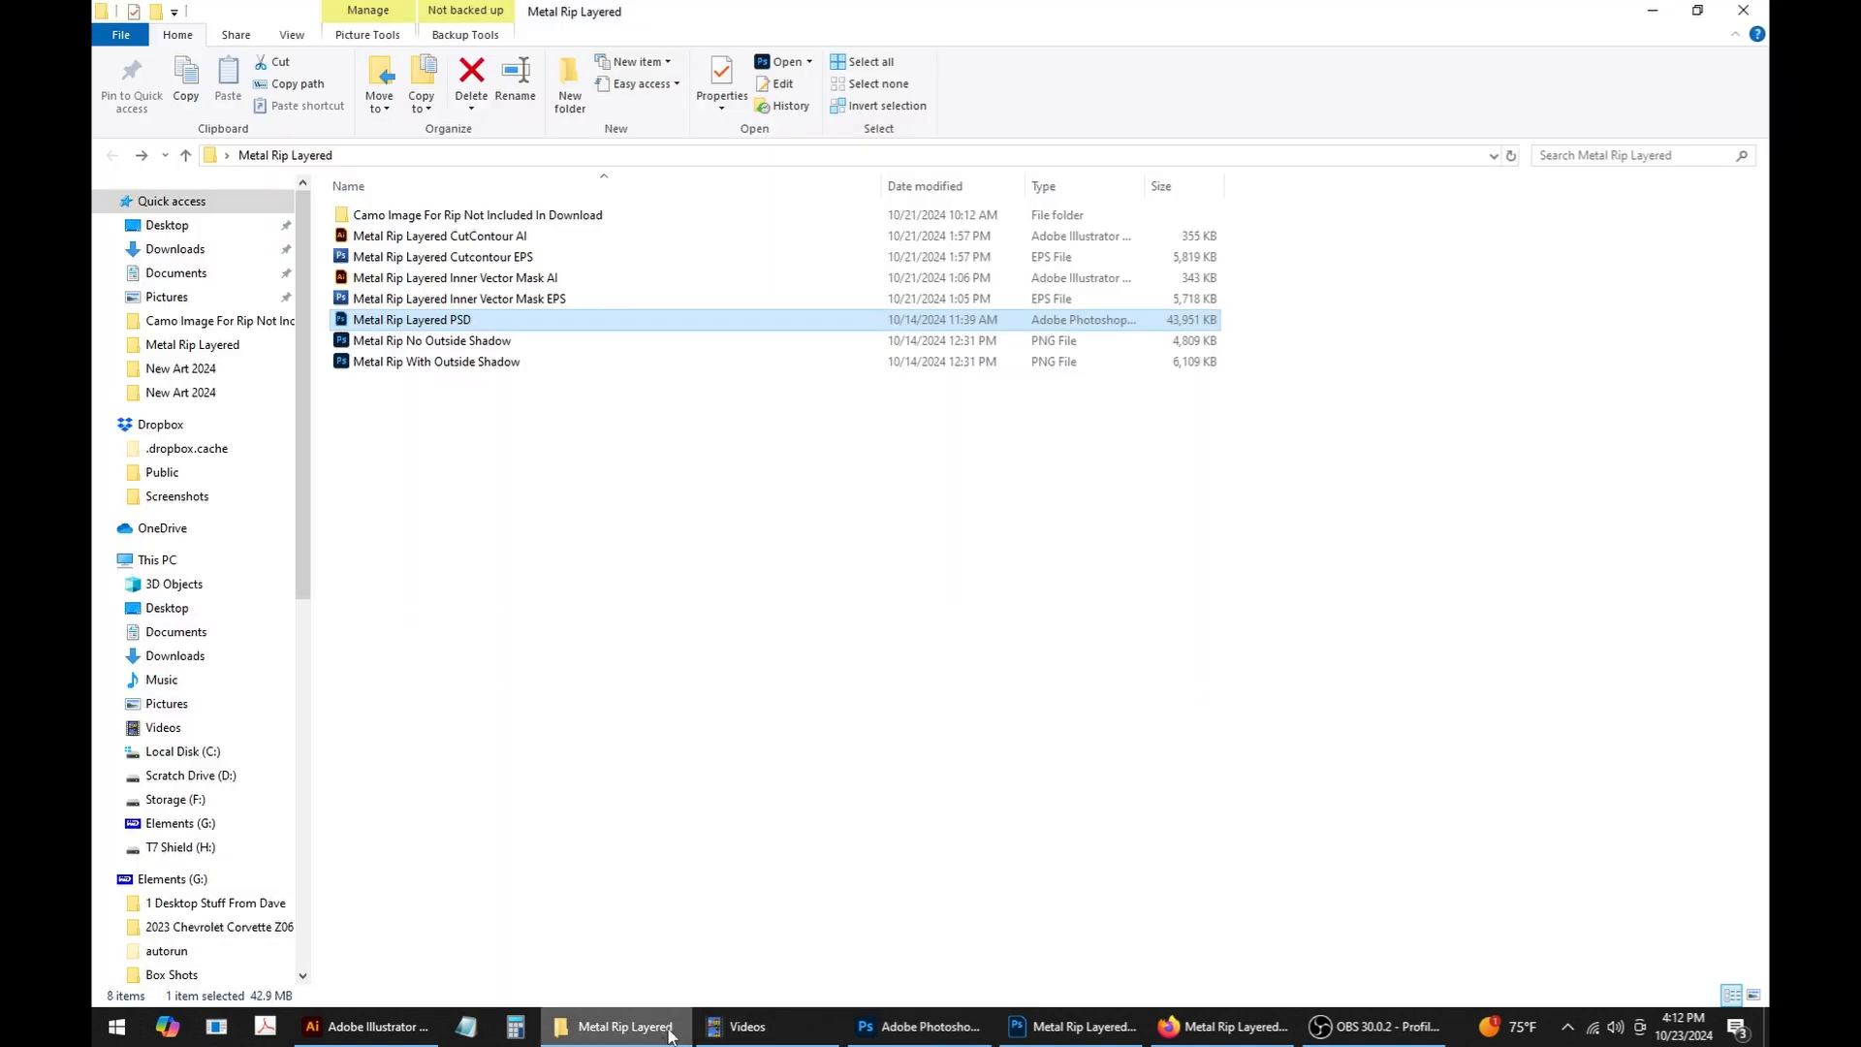
double_click(449, 215)
drag(415, 262, 901, 616)
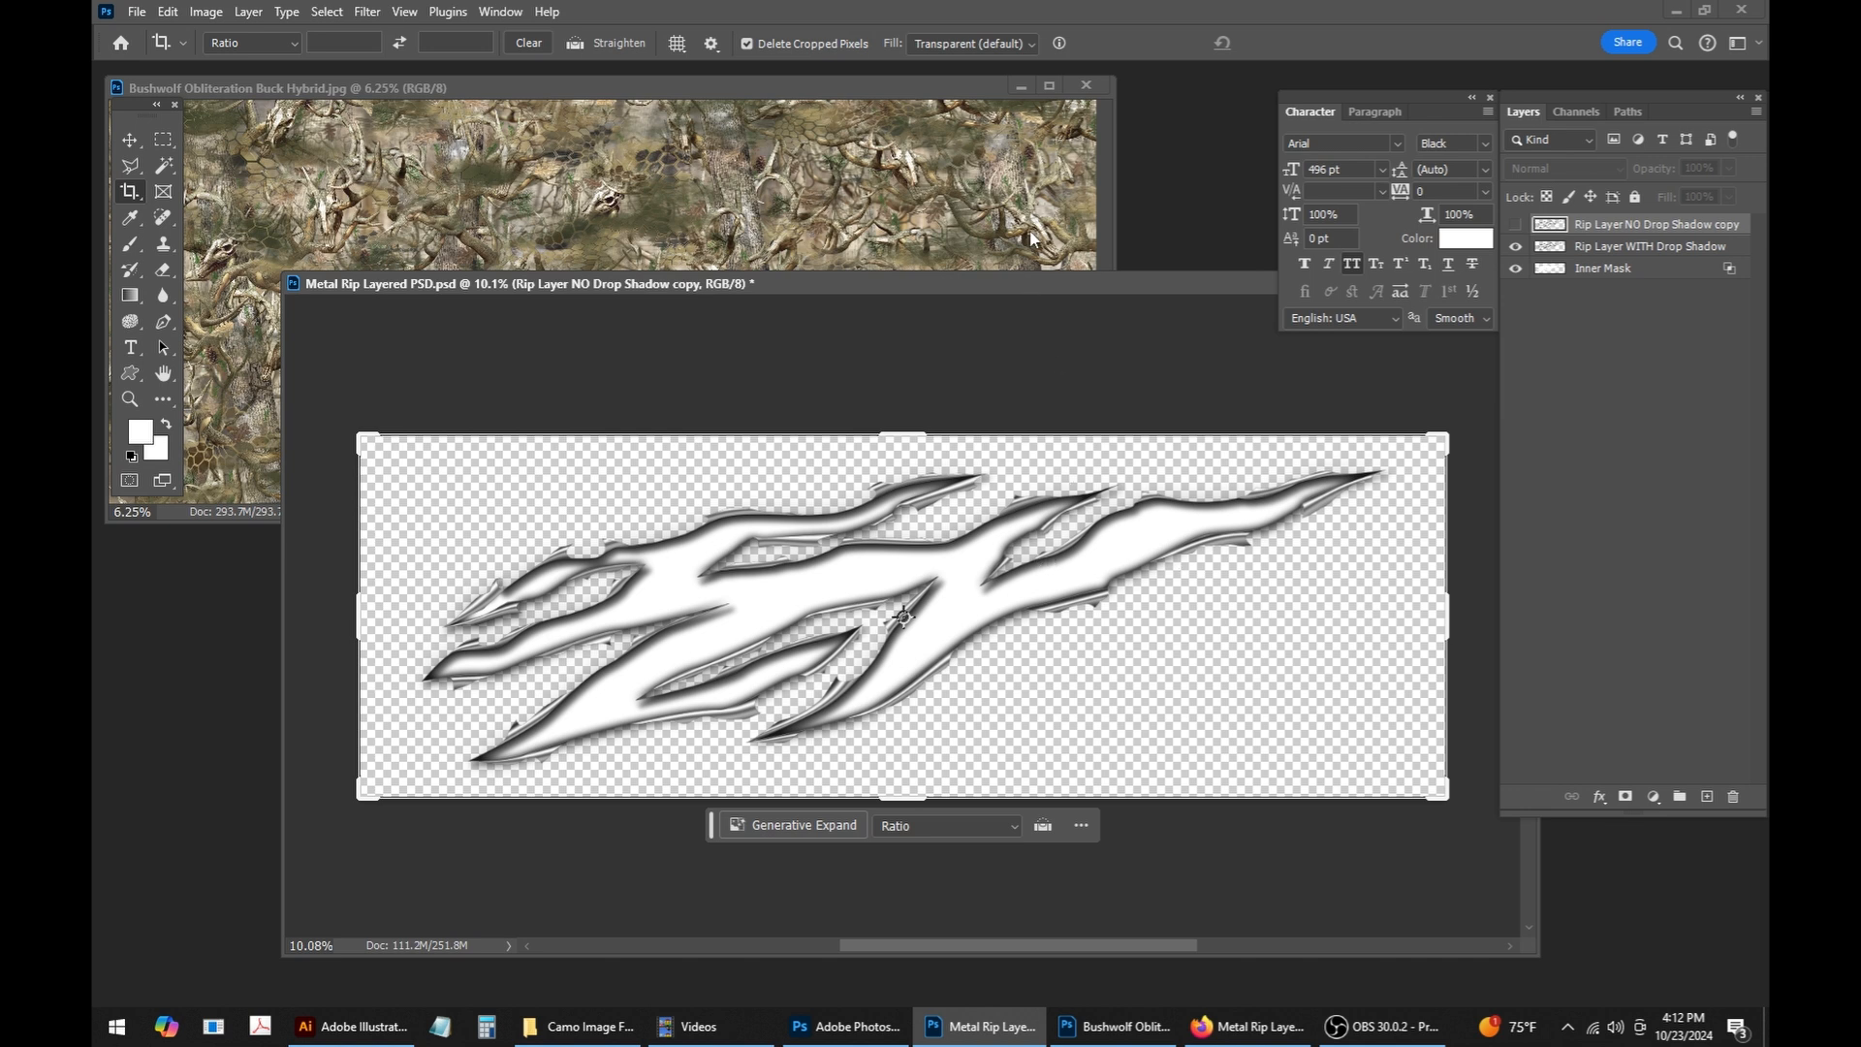
Step: Copy the entire camo image and close its document
click(865, 87)
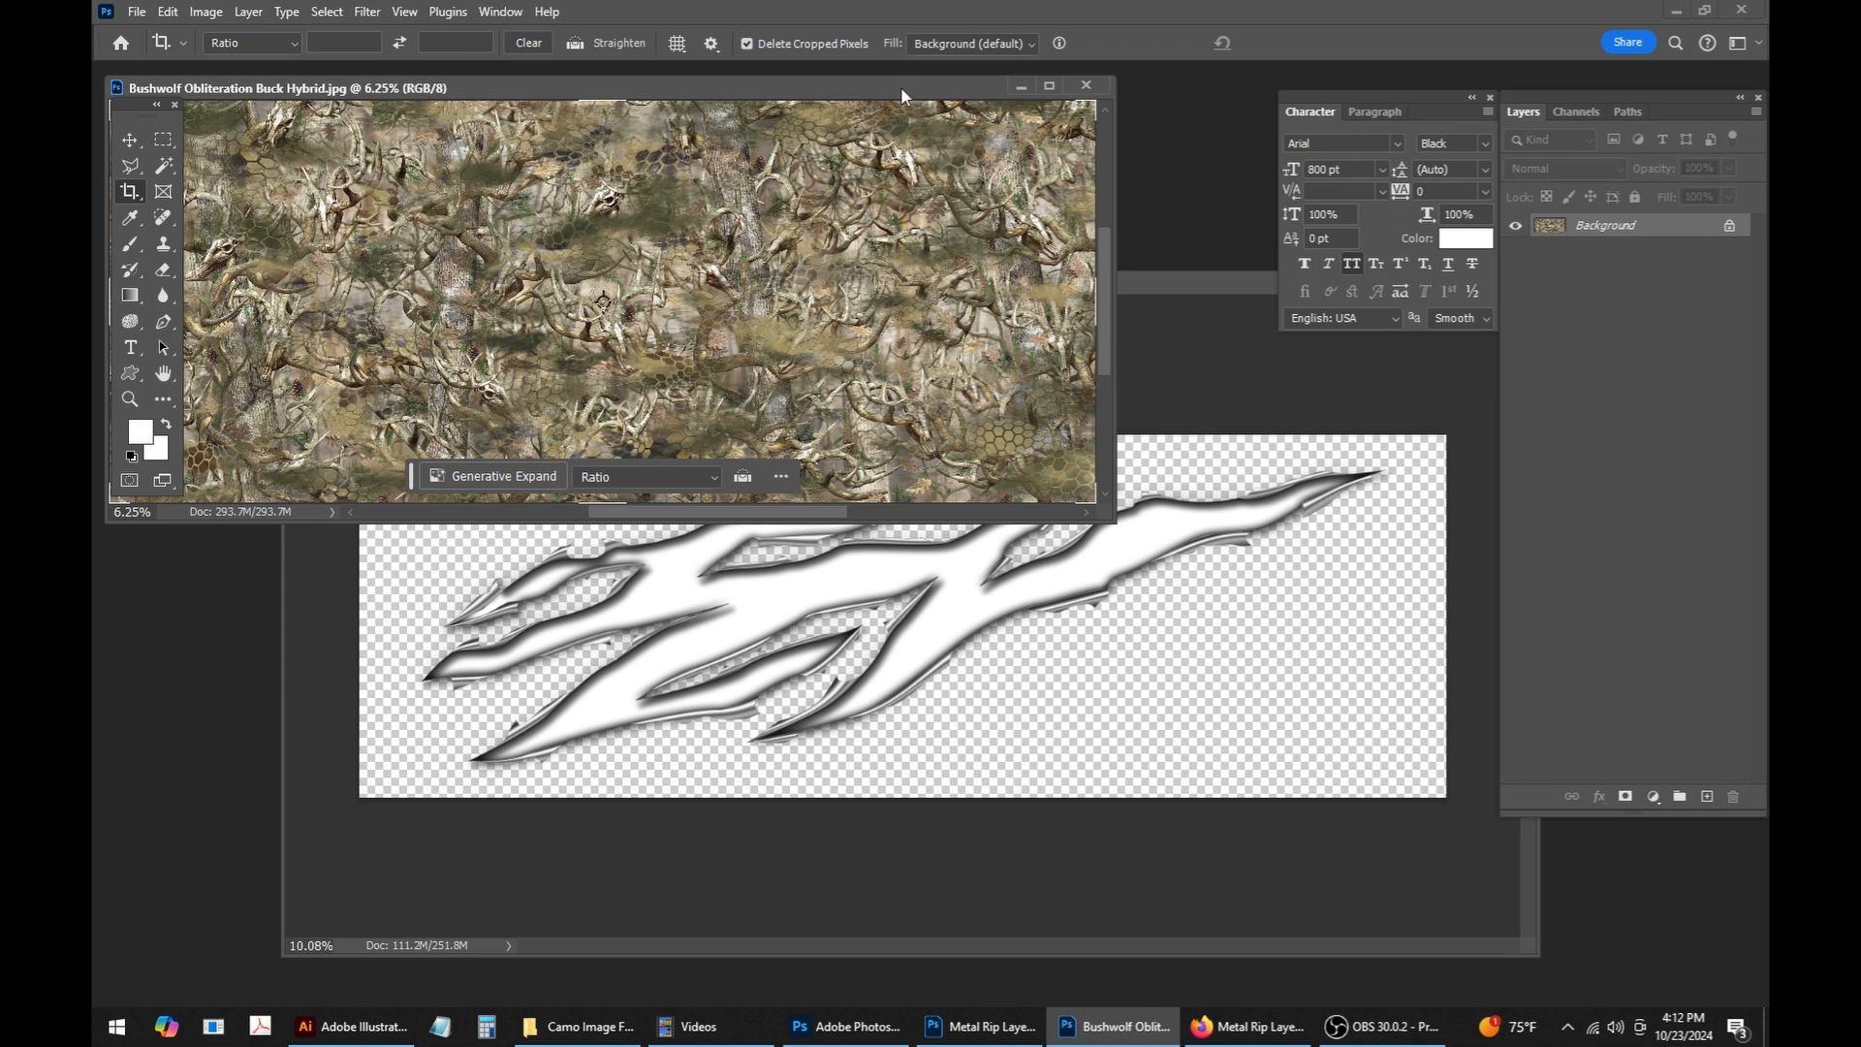
drag(902, 95, 930, 135)
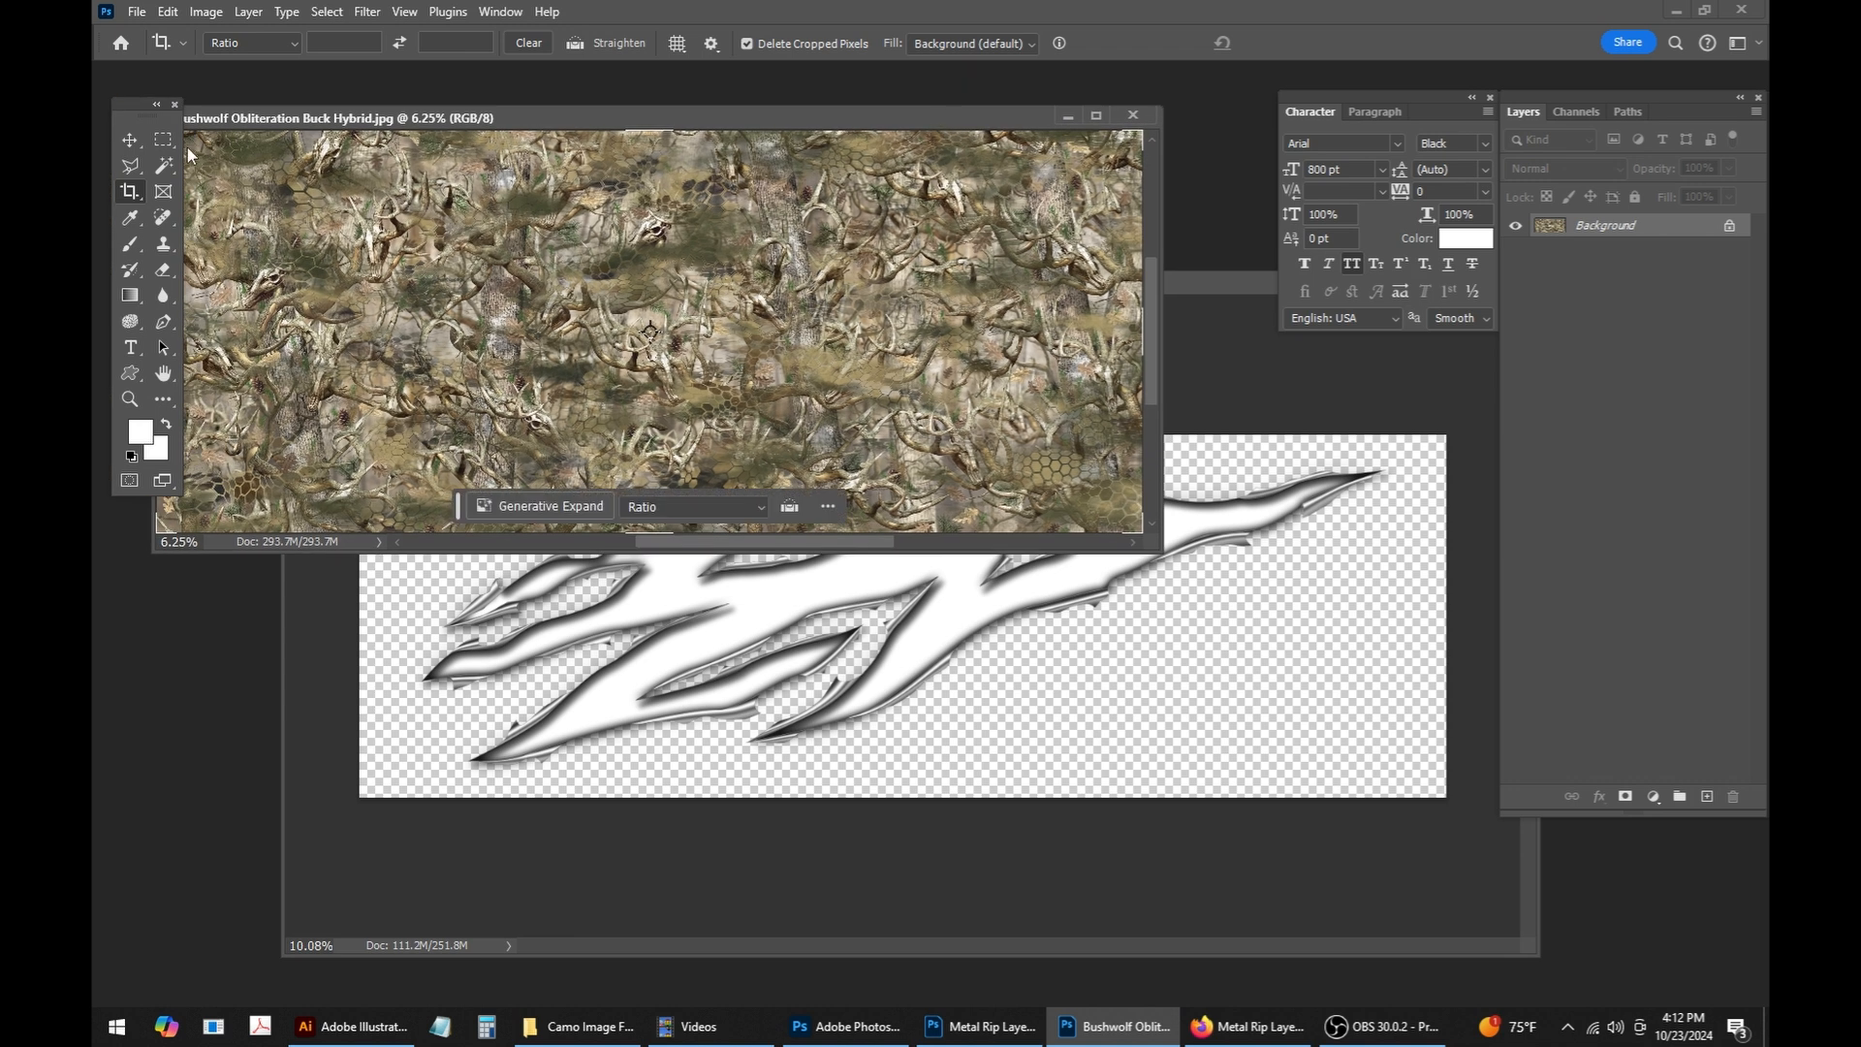
click(129, 139)
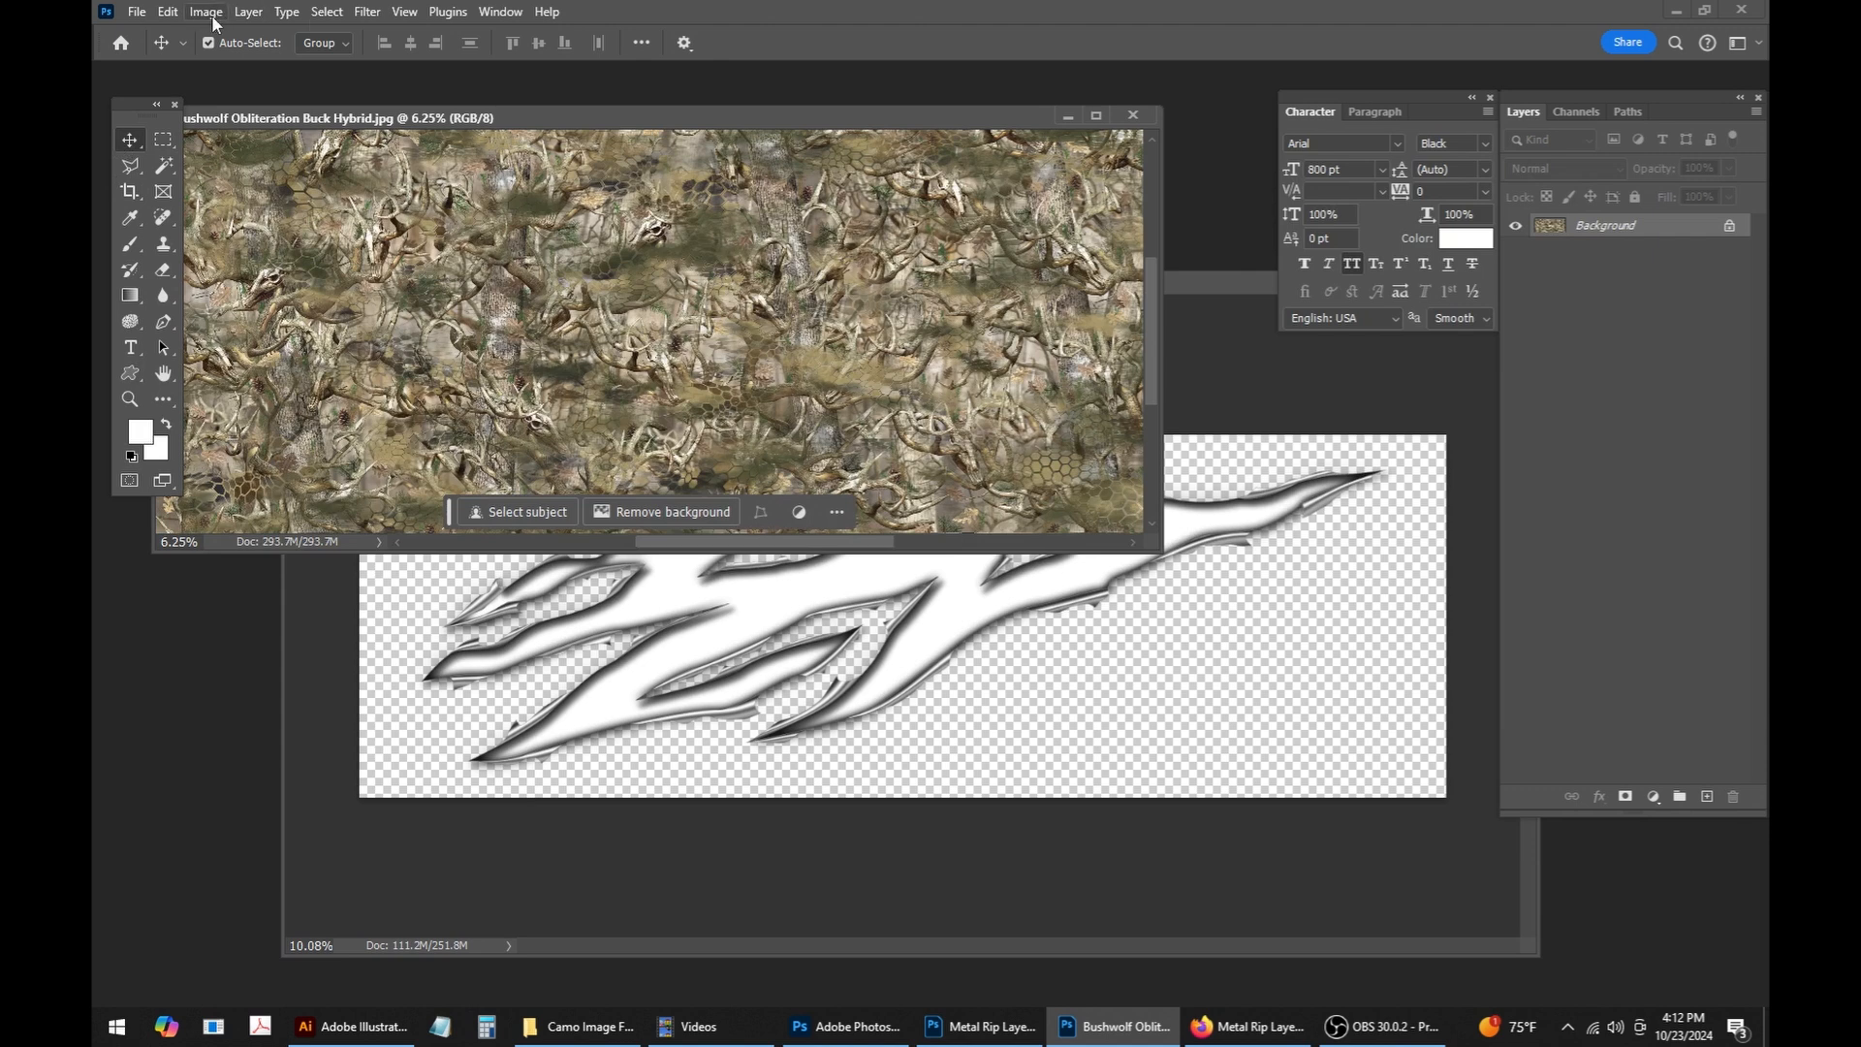
key(ctrl+a)
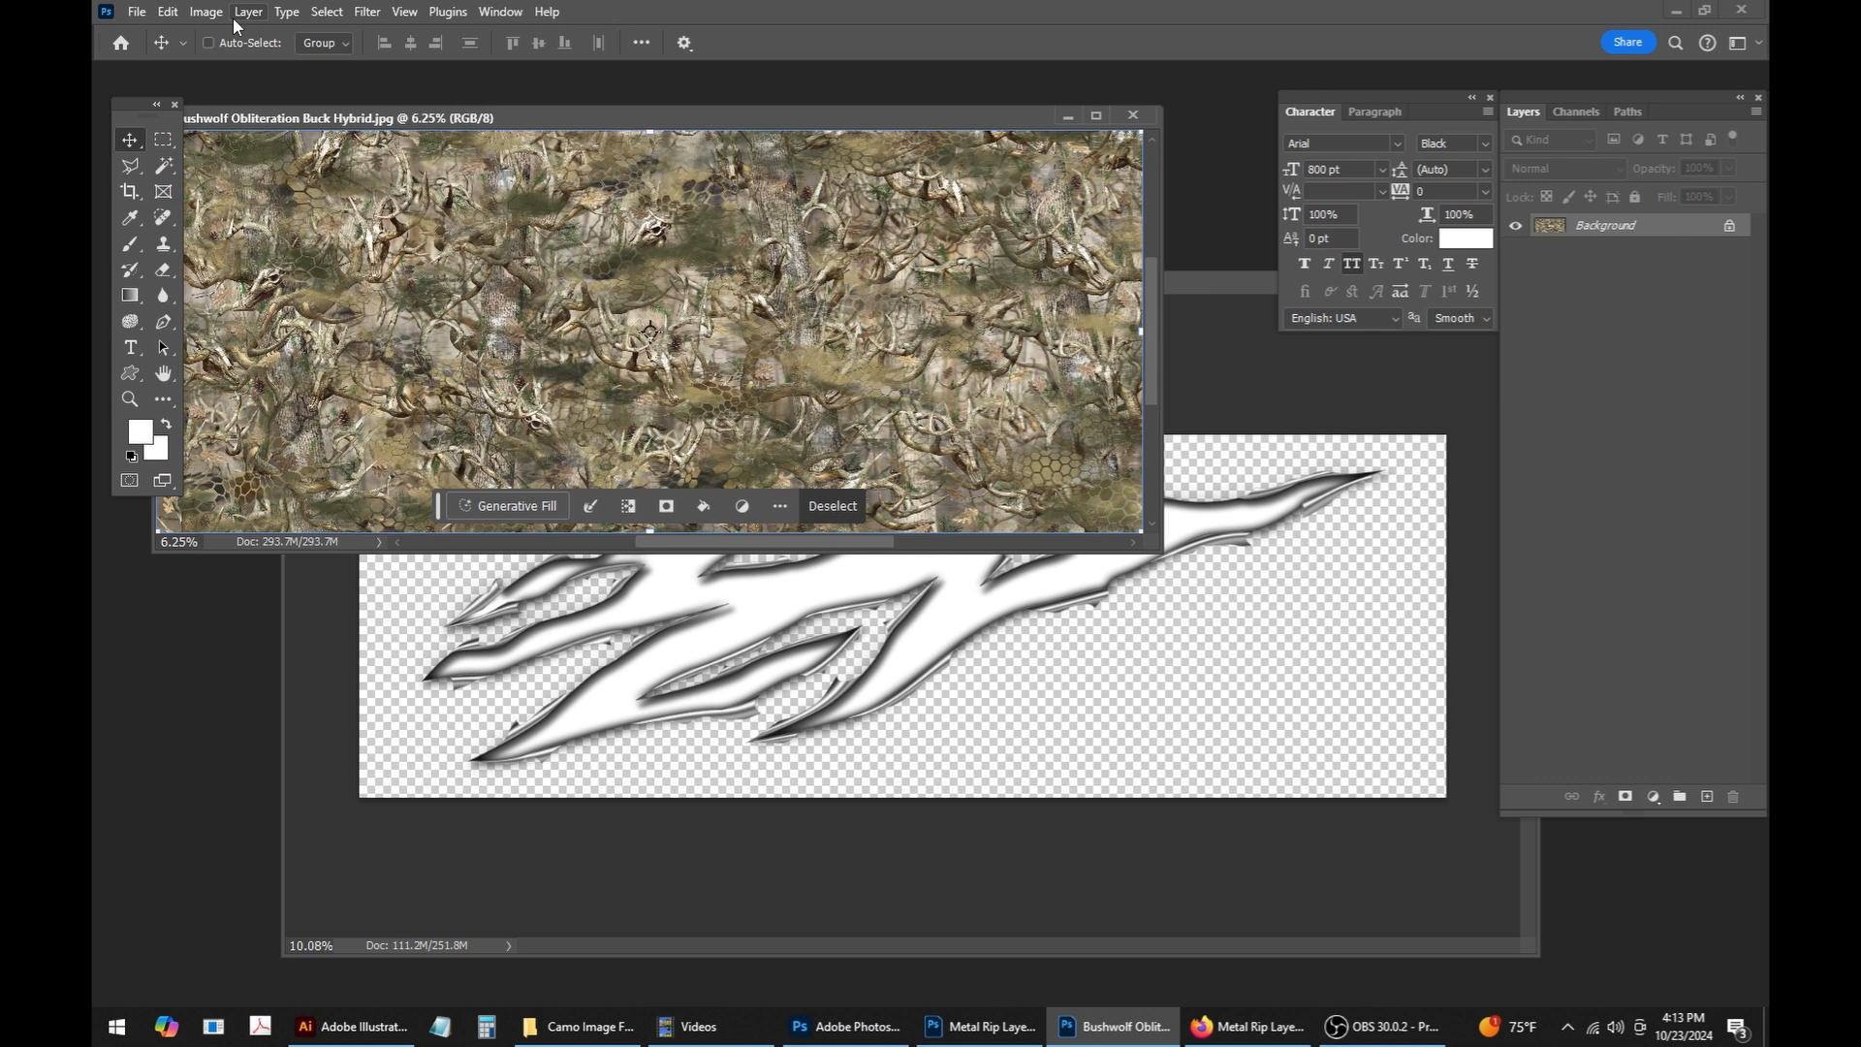
key(ctrl+w)
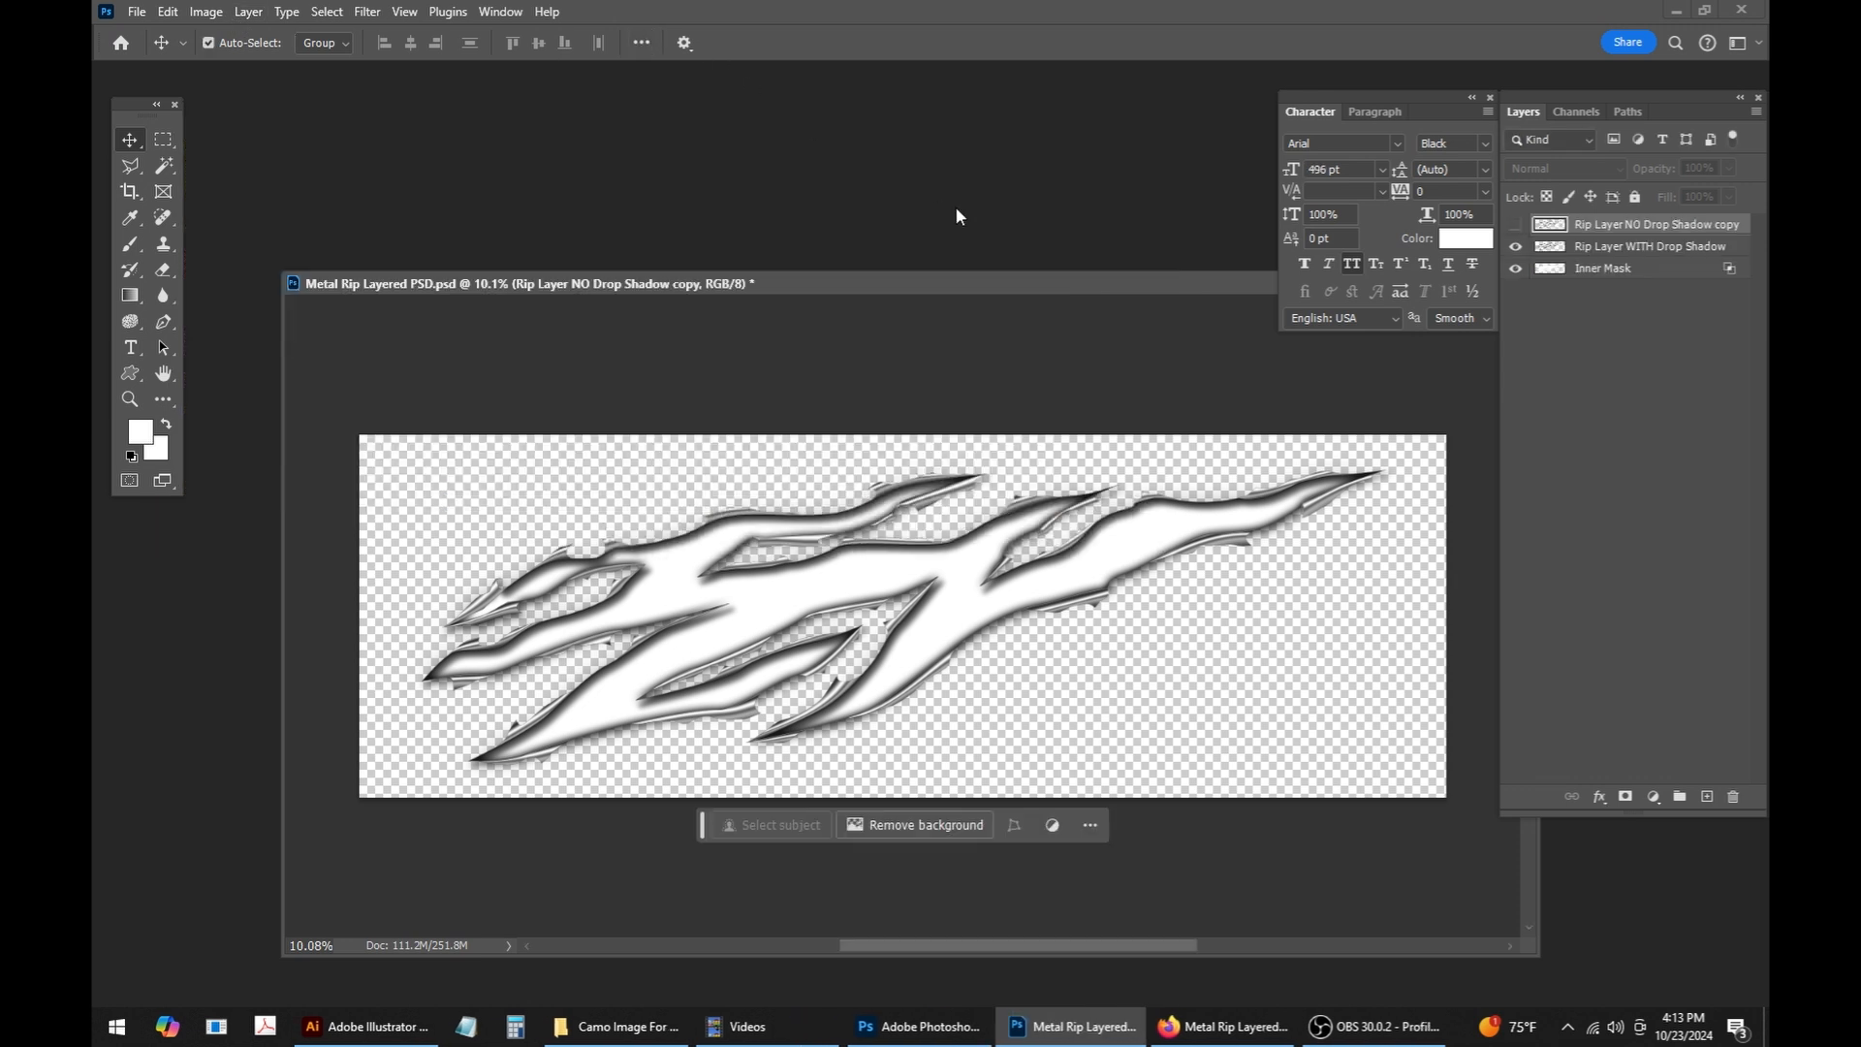
Step: Paste the camo image as a new layer directly above the Inner Mask layer
click(1606, 276)
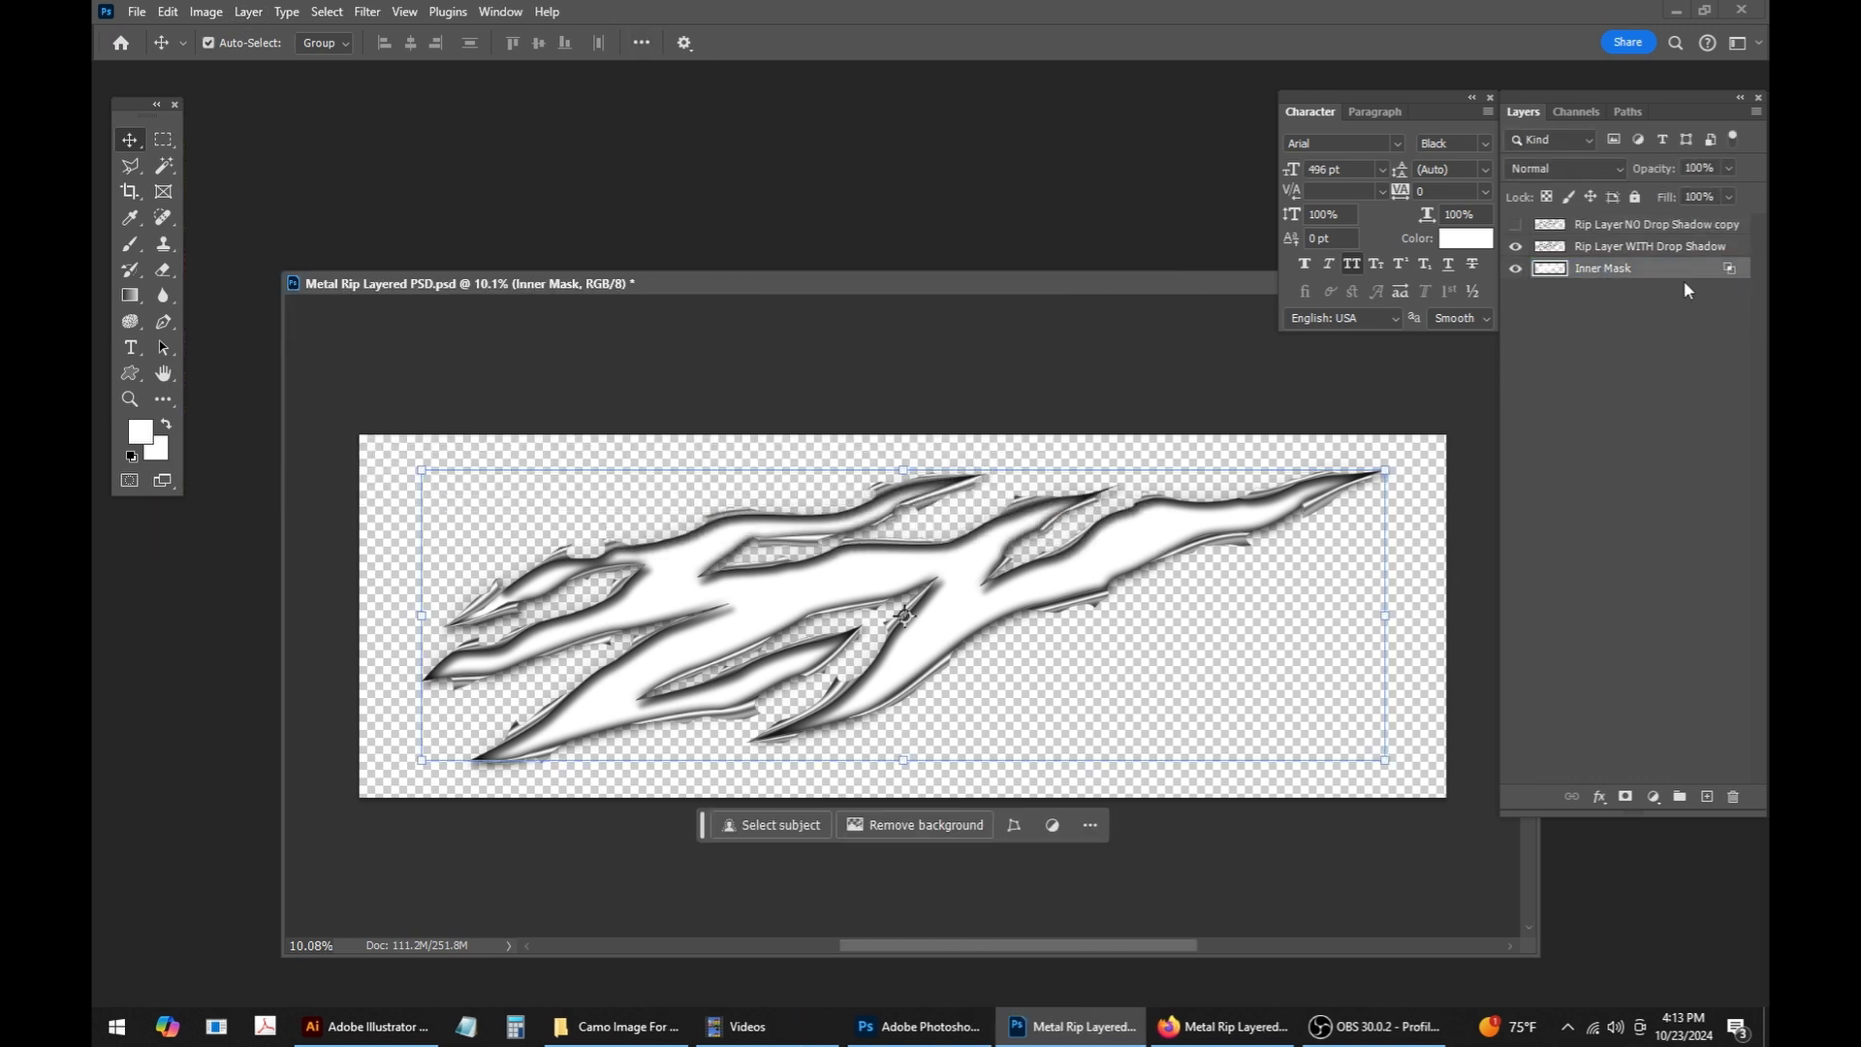
key(ctrl)
key(ctrl+v)
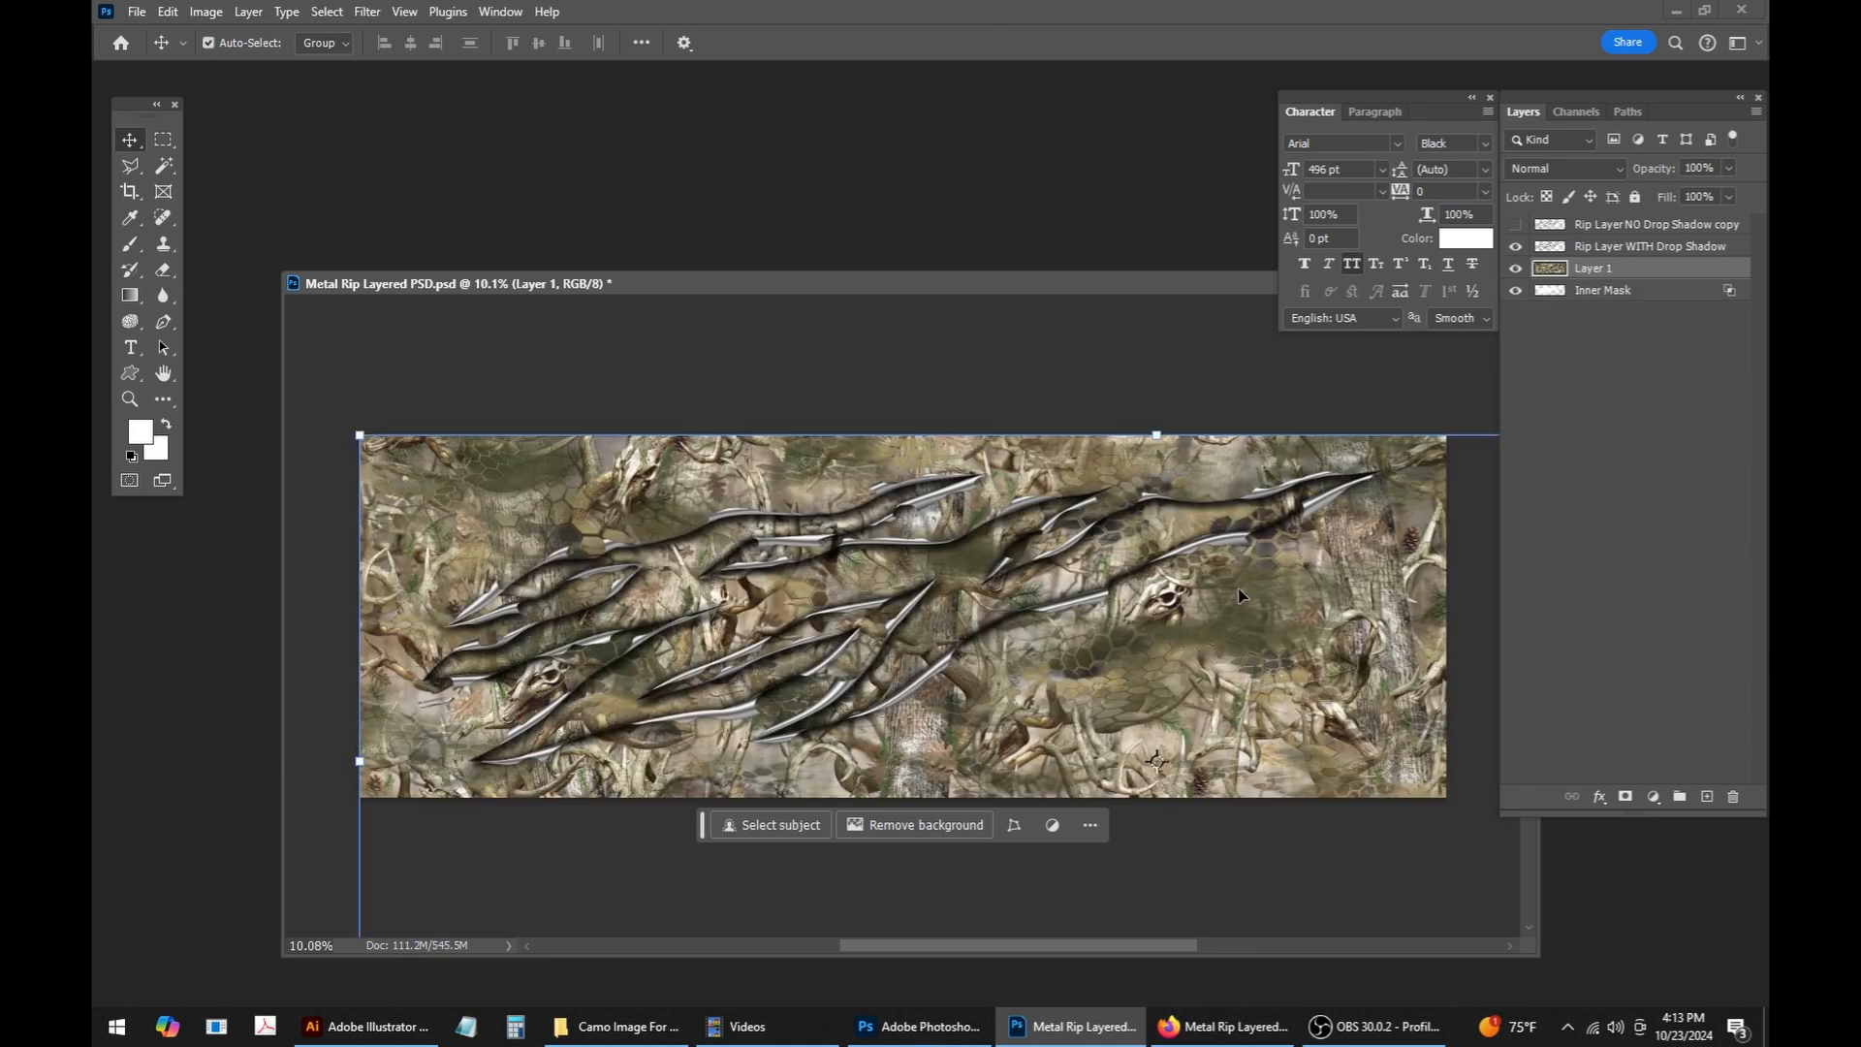
Step: Scale the camo layer proportionally to about 64% and position it so it covers the whole metal rip
scroll(1054, 613, down, 3)
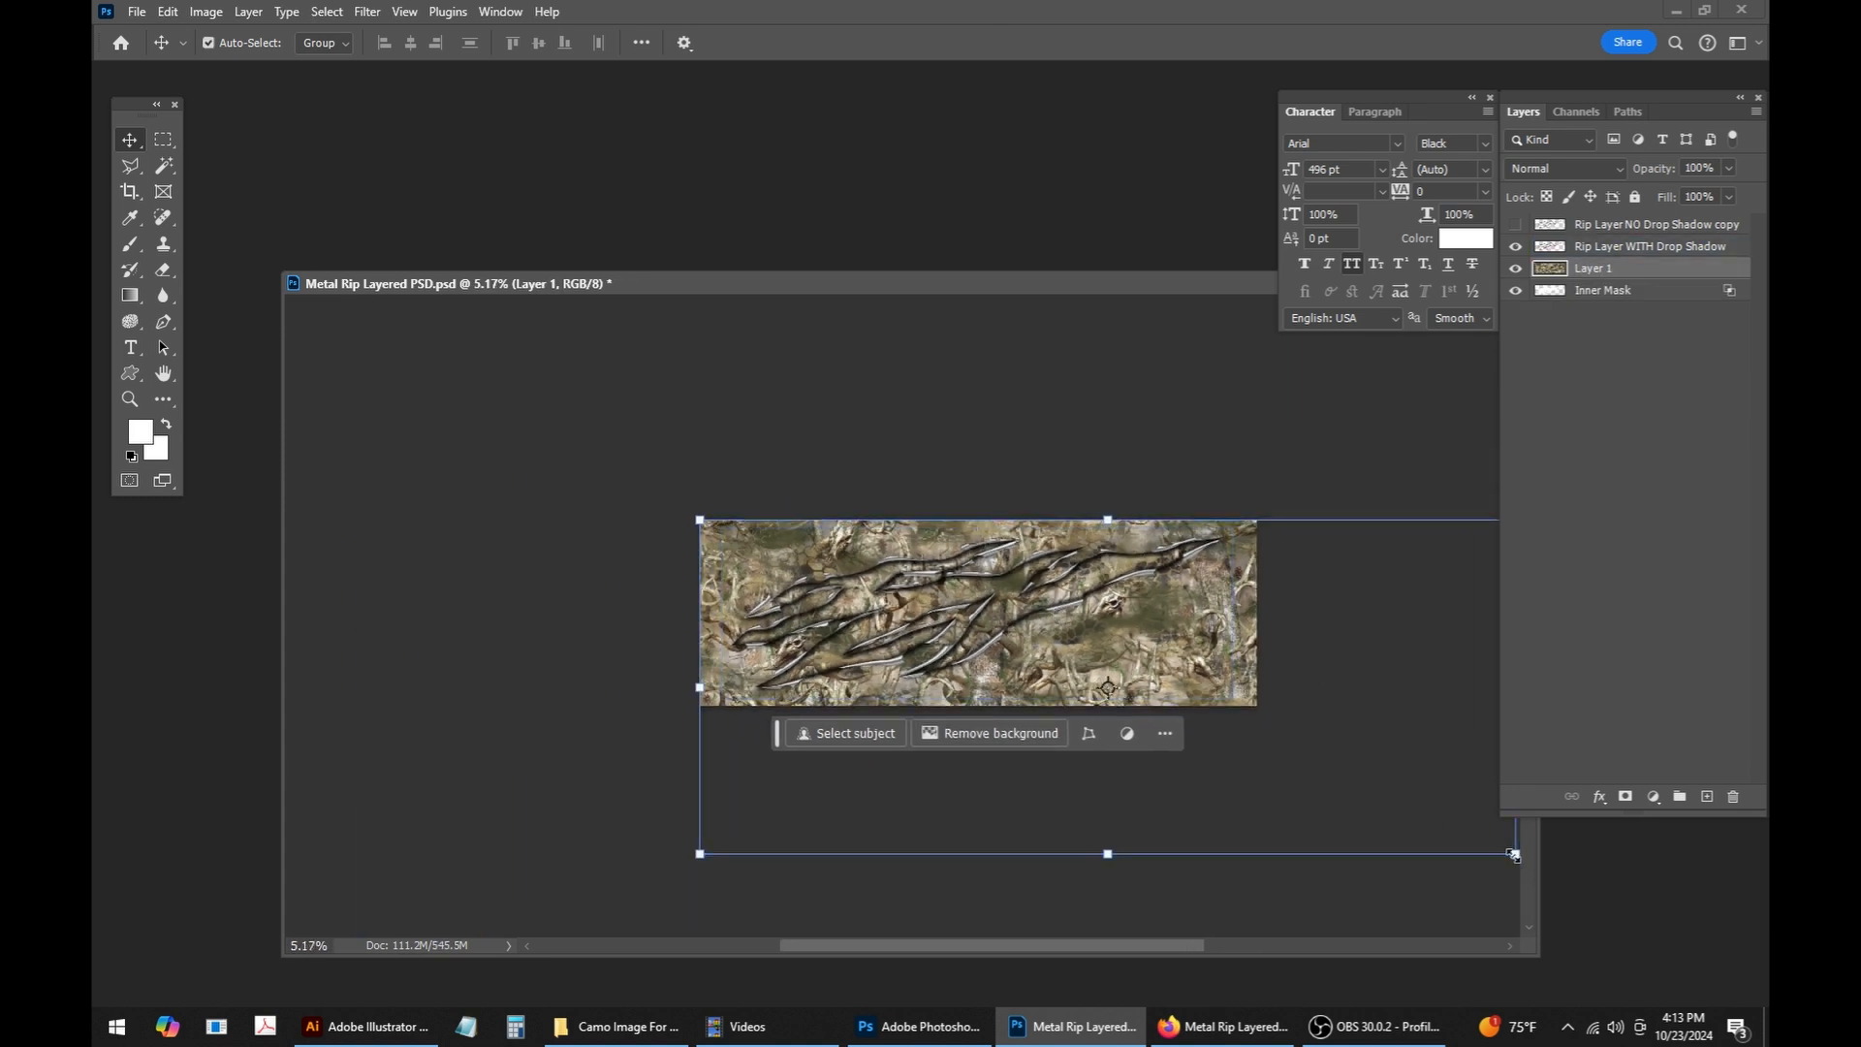
drag(1513, 854, 1250, 702)
drag(697, 741, 720, 731)
scroll(906, 596, up, 2)
scroll(906, 596, up, 1)
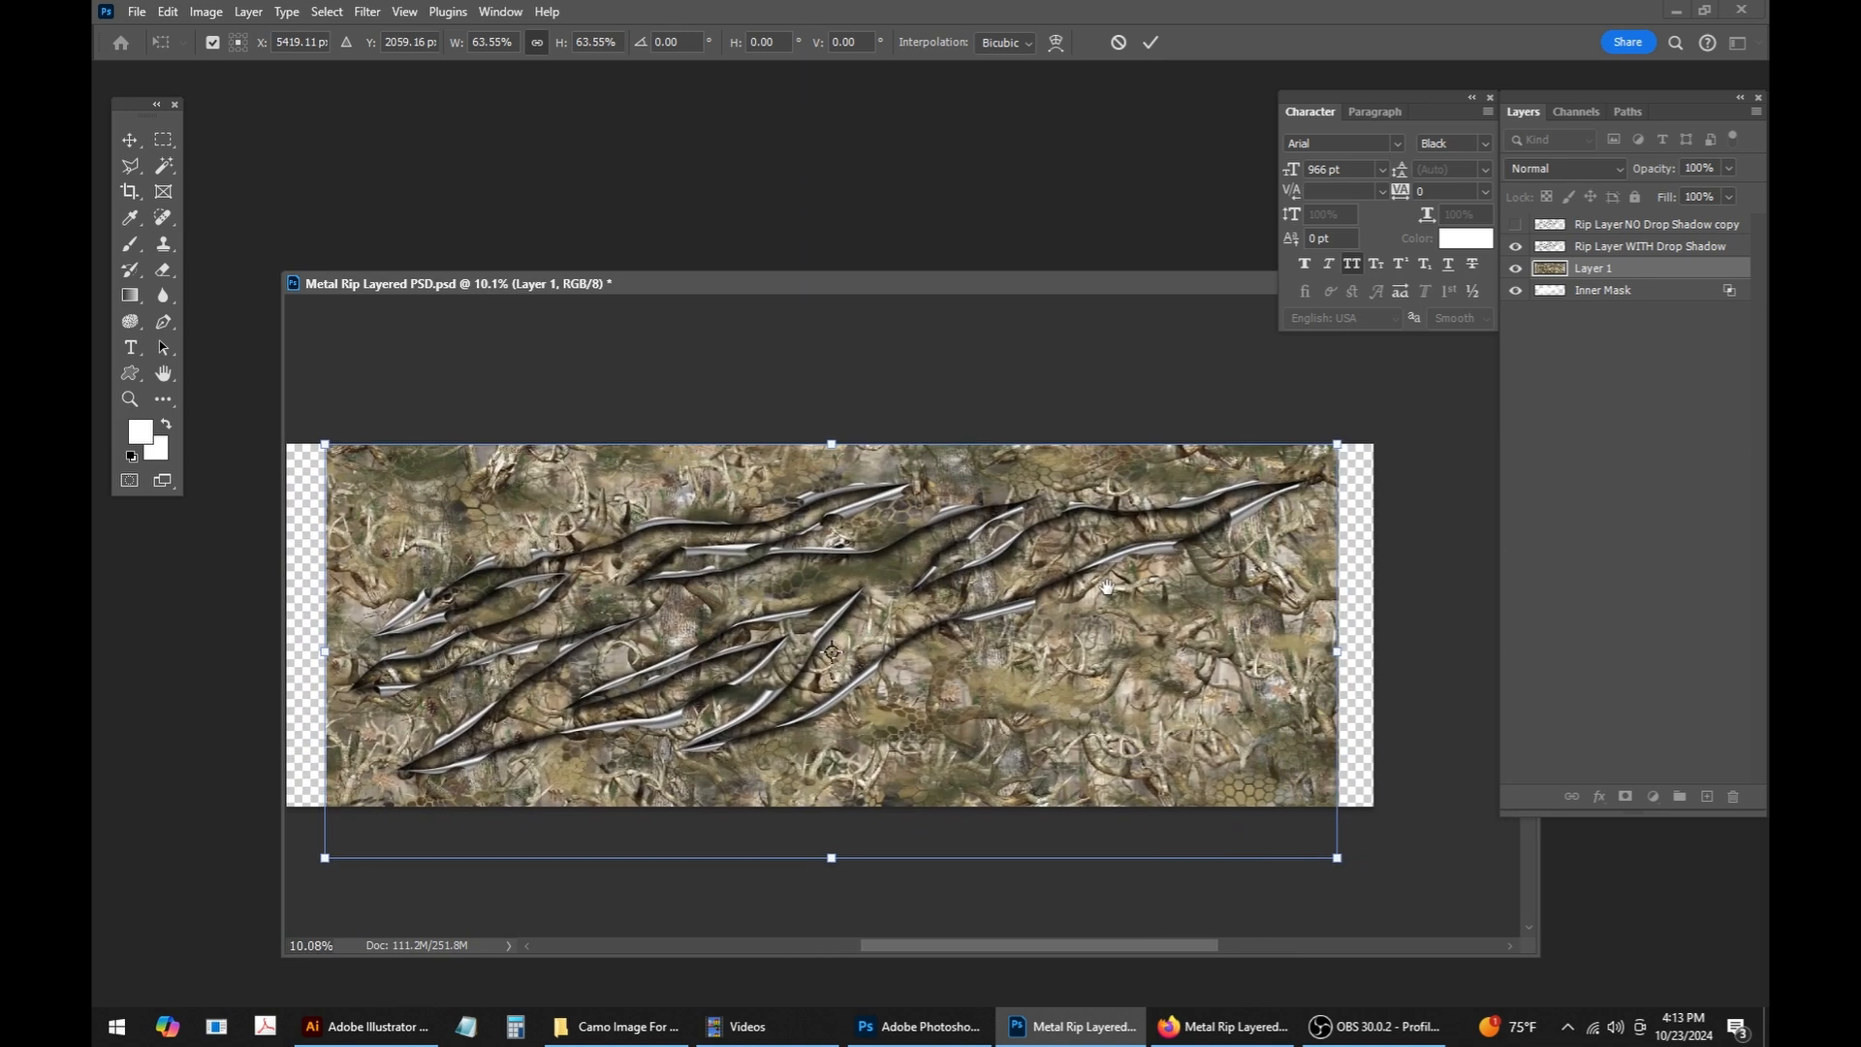
click(1151, 42)
Step: Examine how the metal rip edges and shadows look over the camo pattern across the artwork
scroll(832, 534, up, 1)
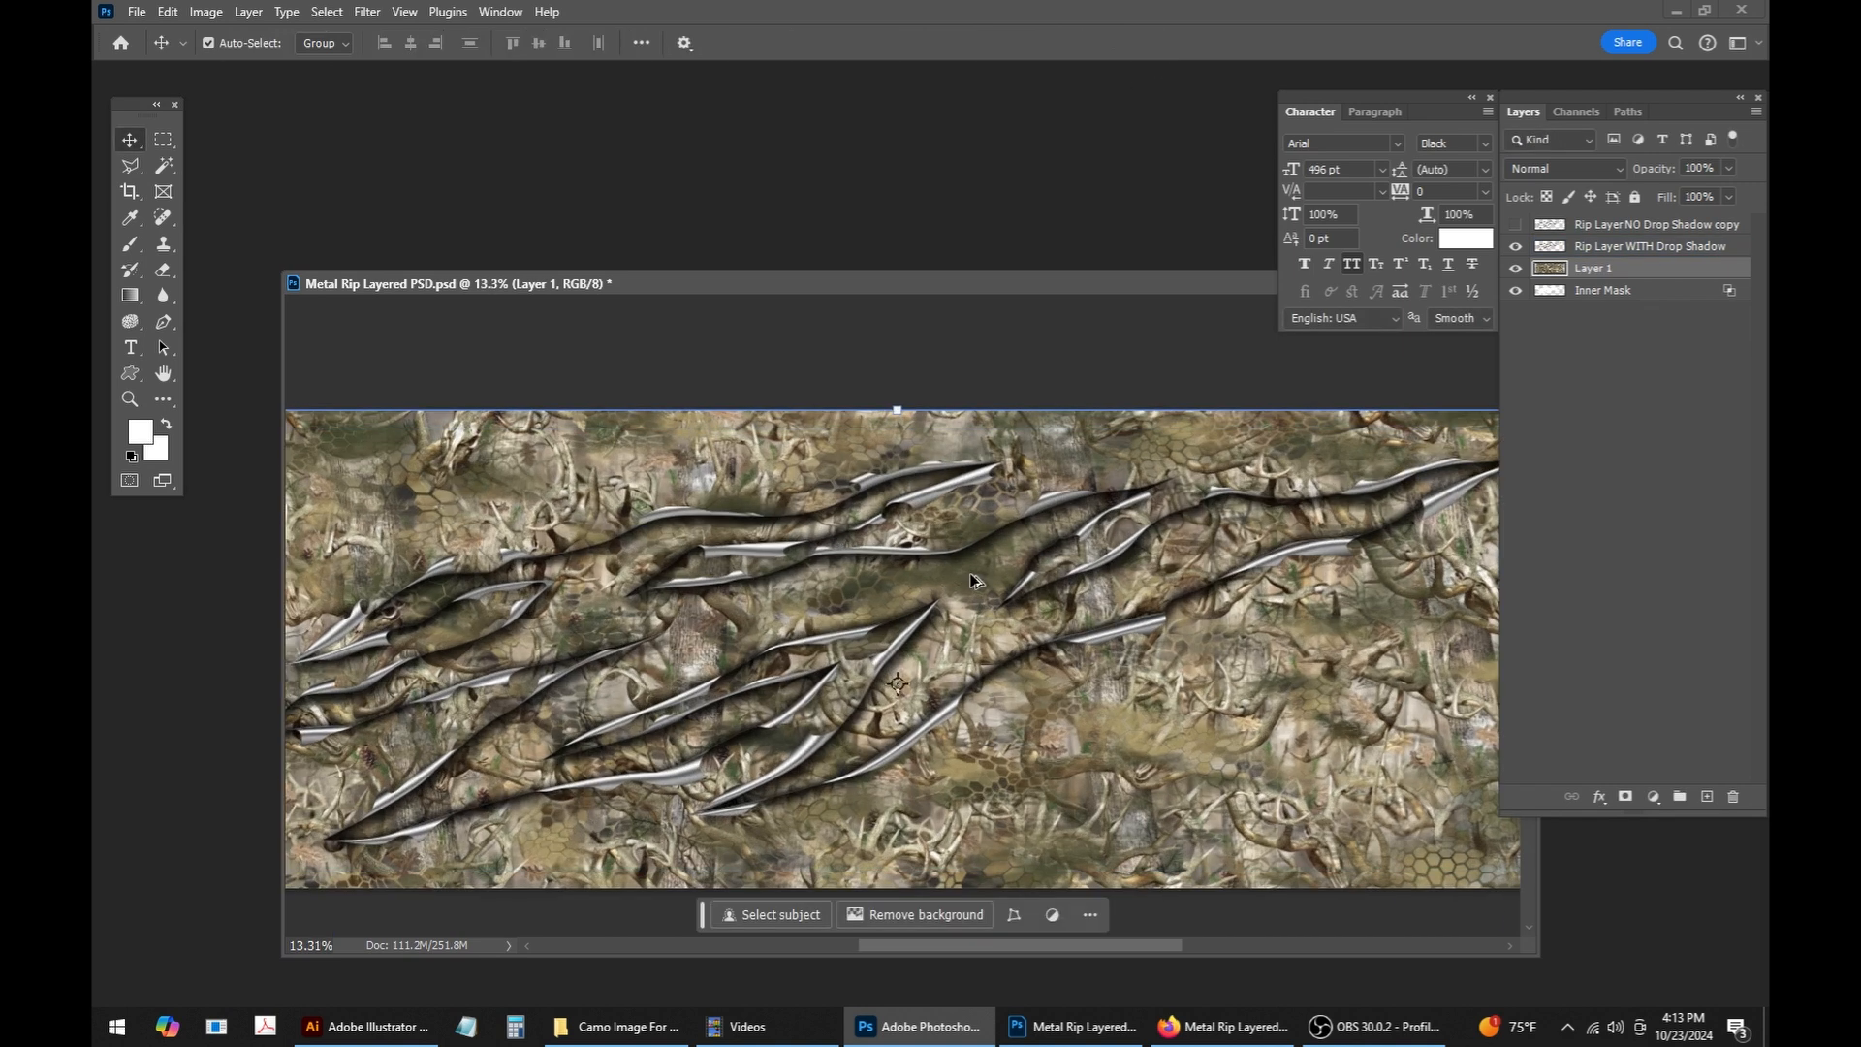
scroll(861, 578, up, 2)
scroll(1035, 659, up, 4)
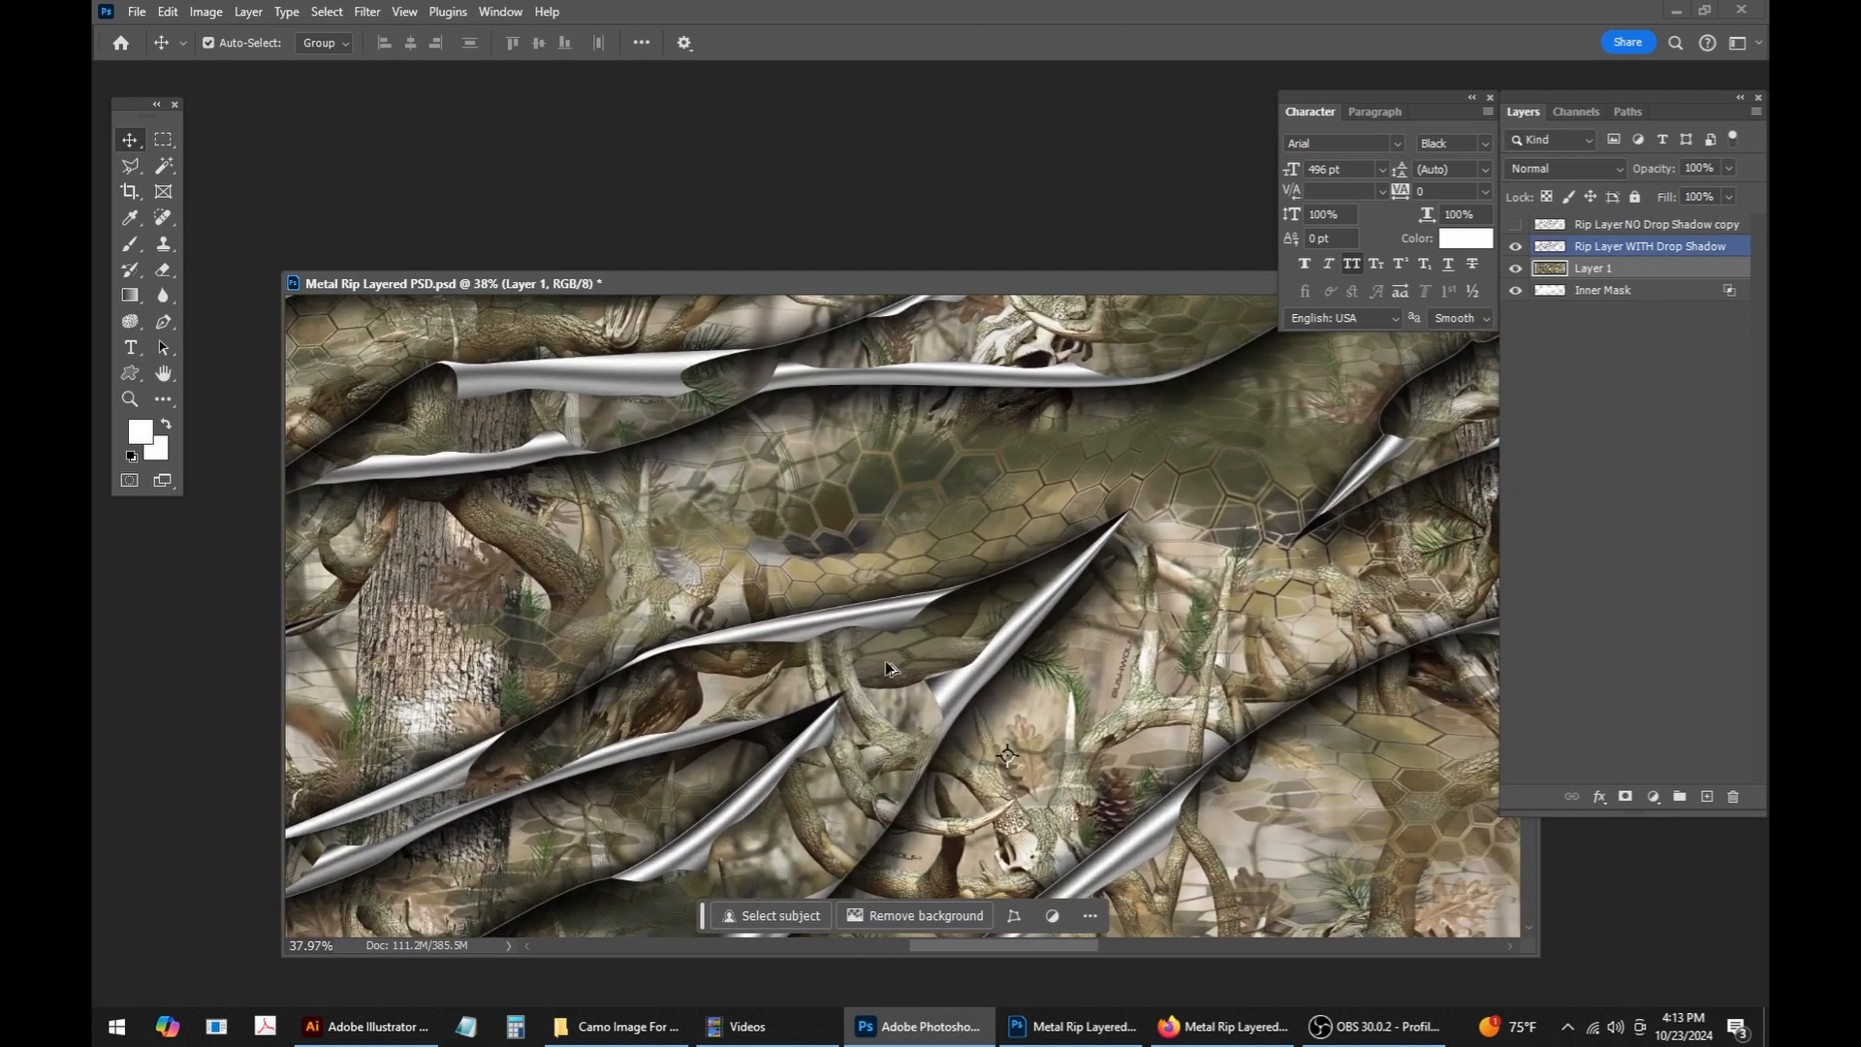
scroll(890, 669, down, 1)
drag(1213, 564, 1034, 448)
drag(1202, 588, 1418, 446)
drag(815, 586, 1169, 586)
scroll(911, 631, down, 5)
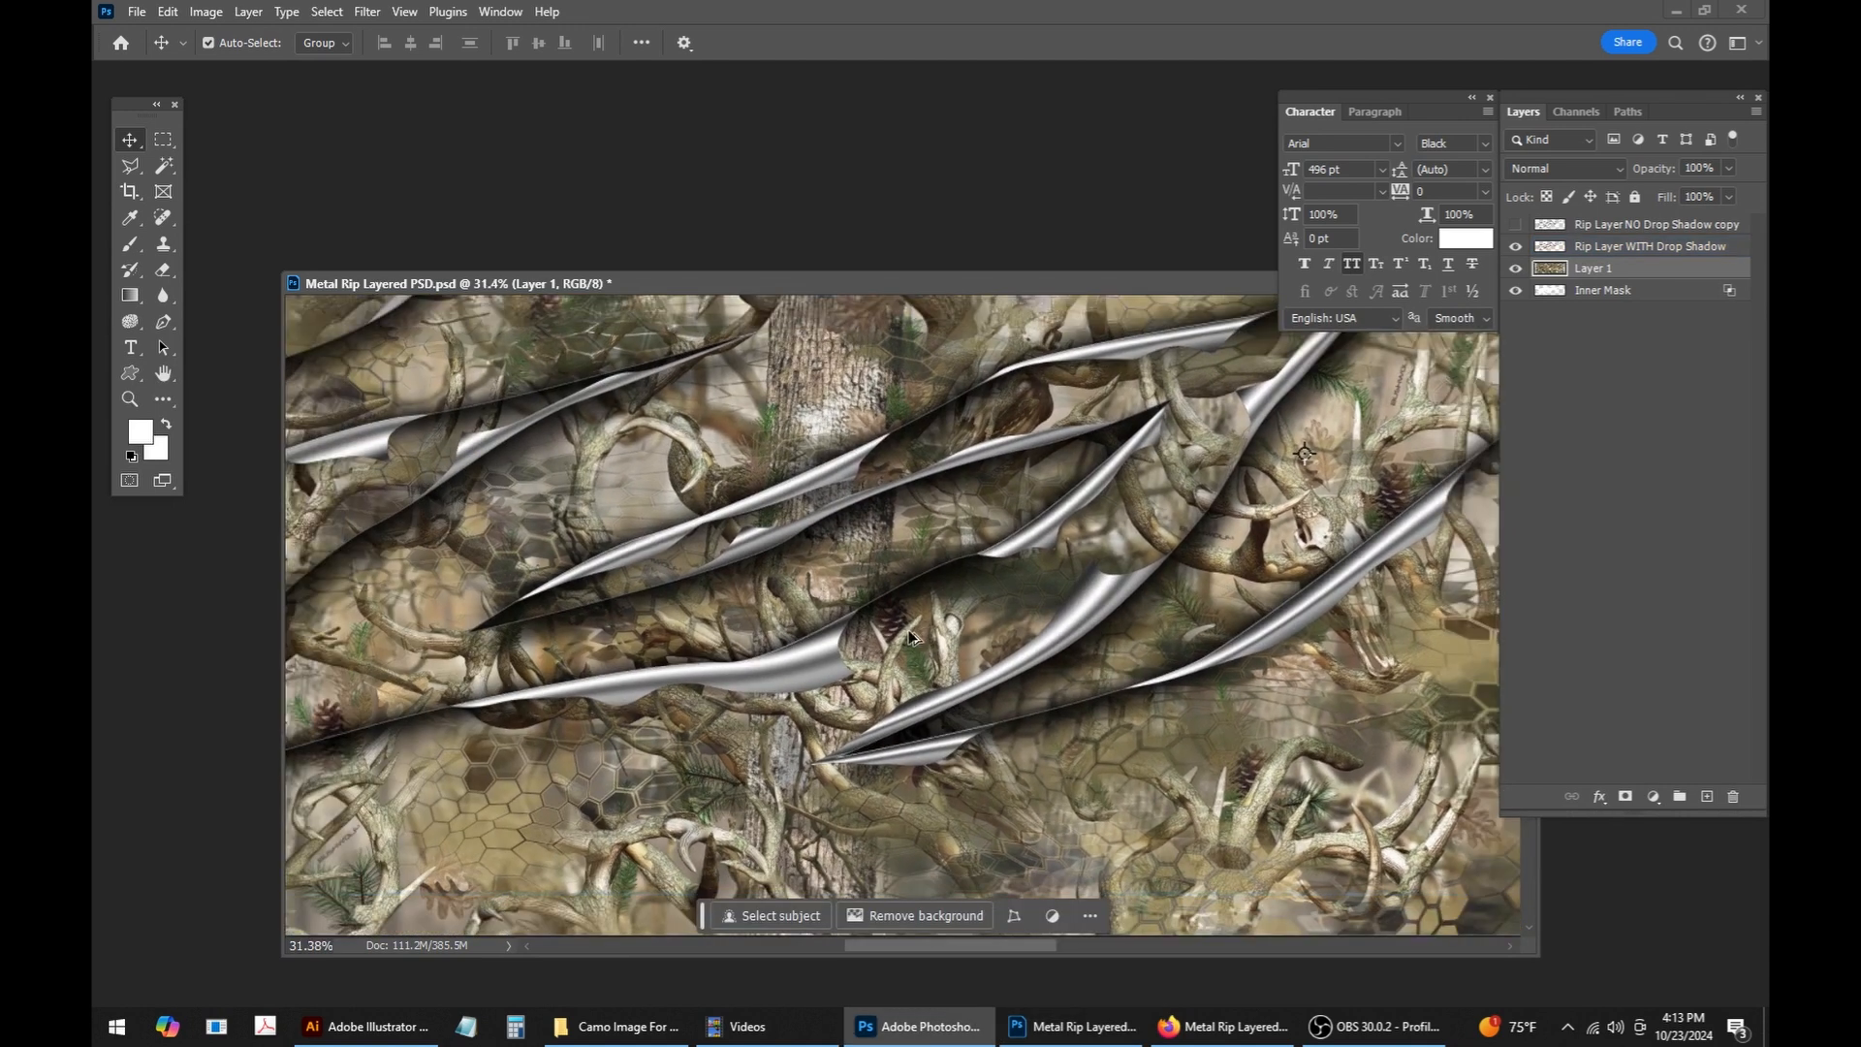
scroll(911, 630, down, 2)
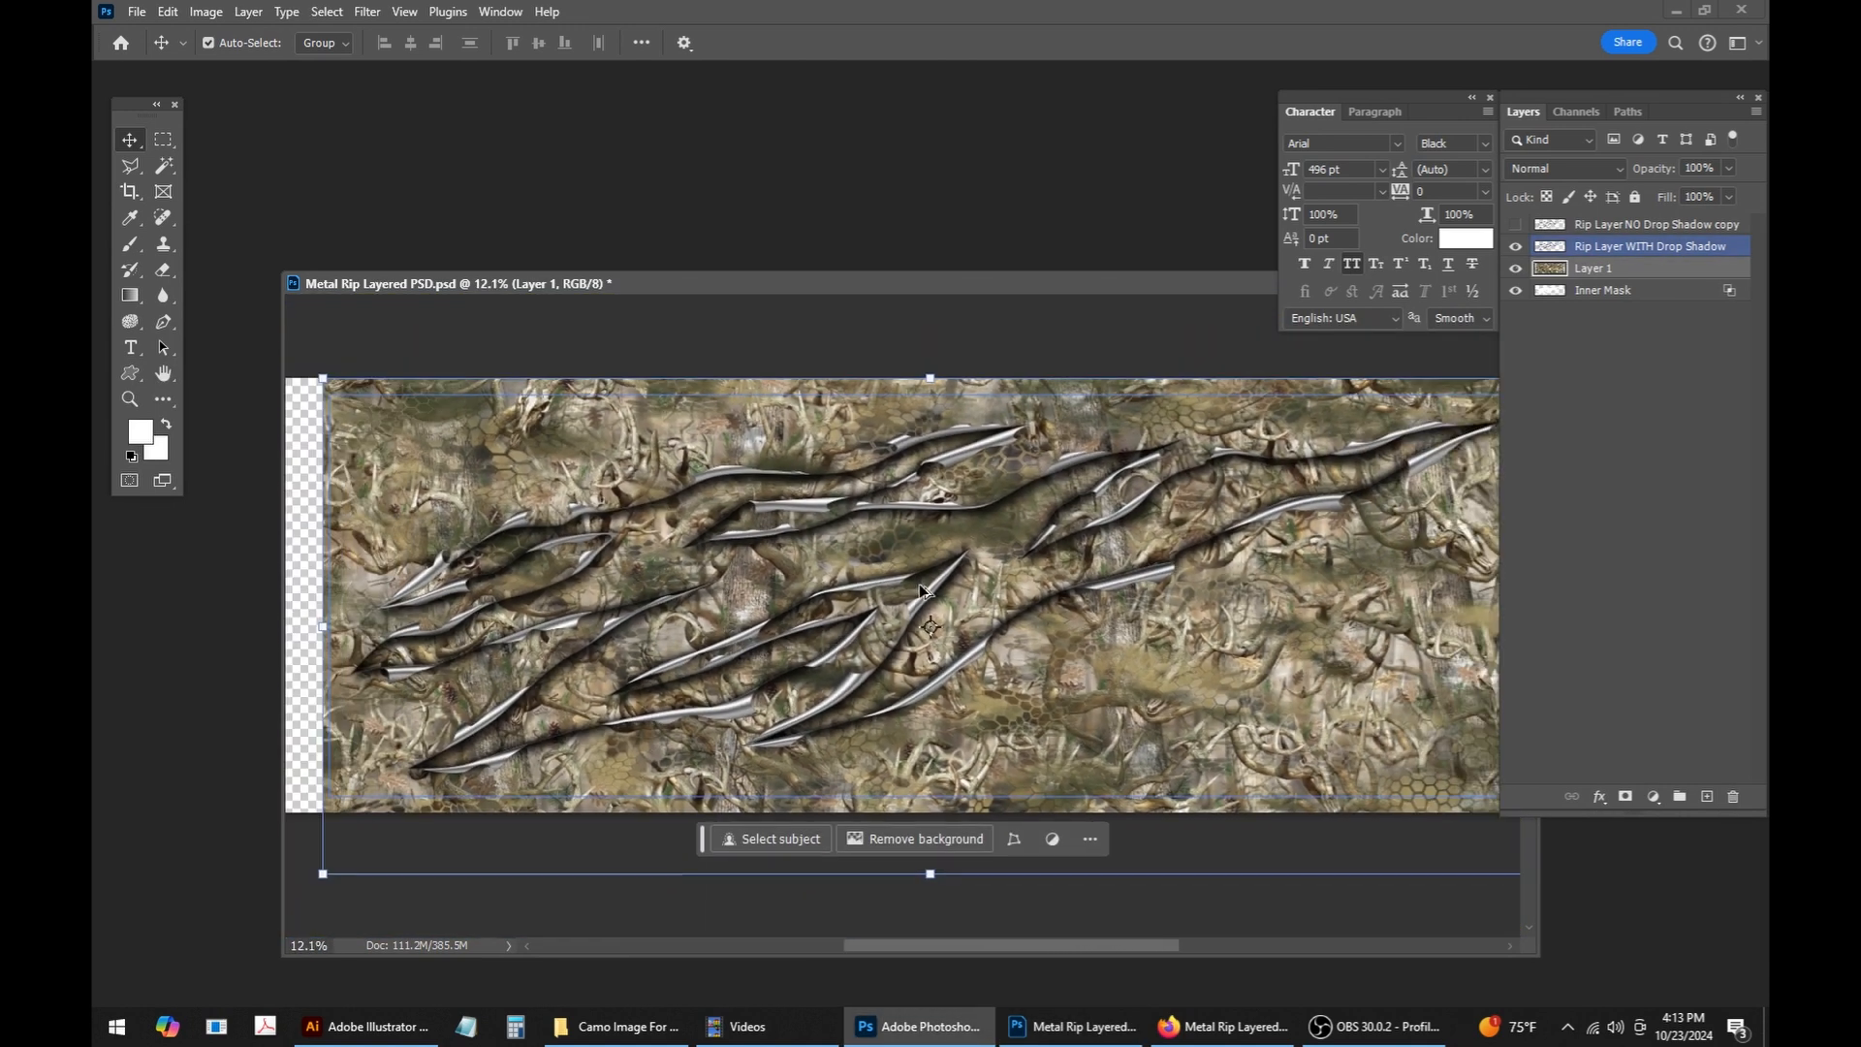
drag(919, 590, 900, 607)
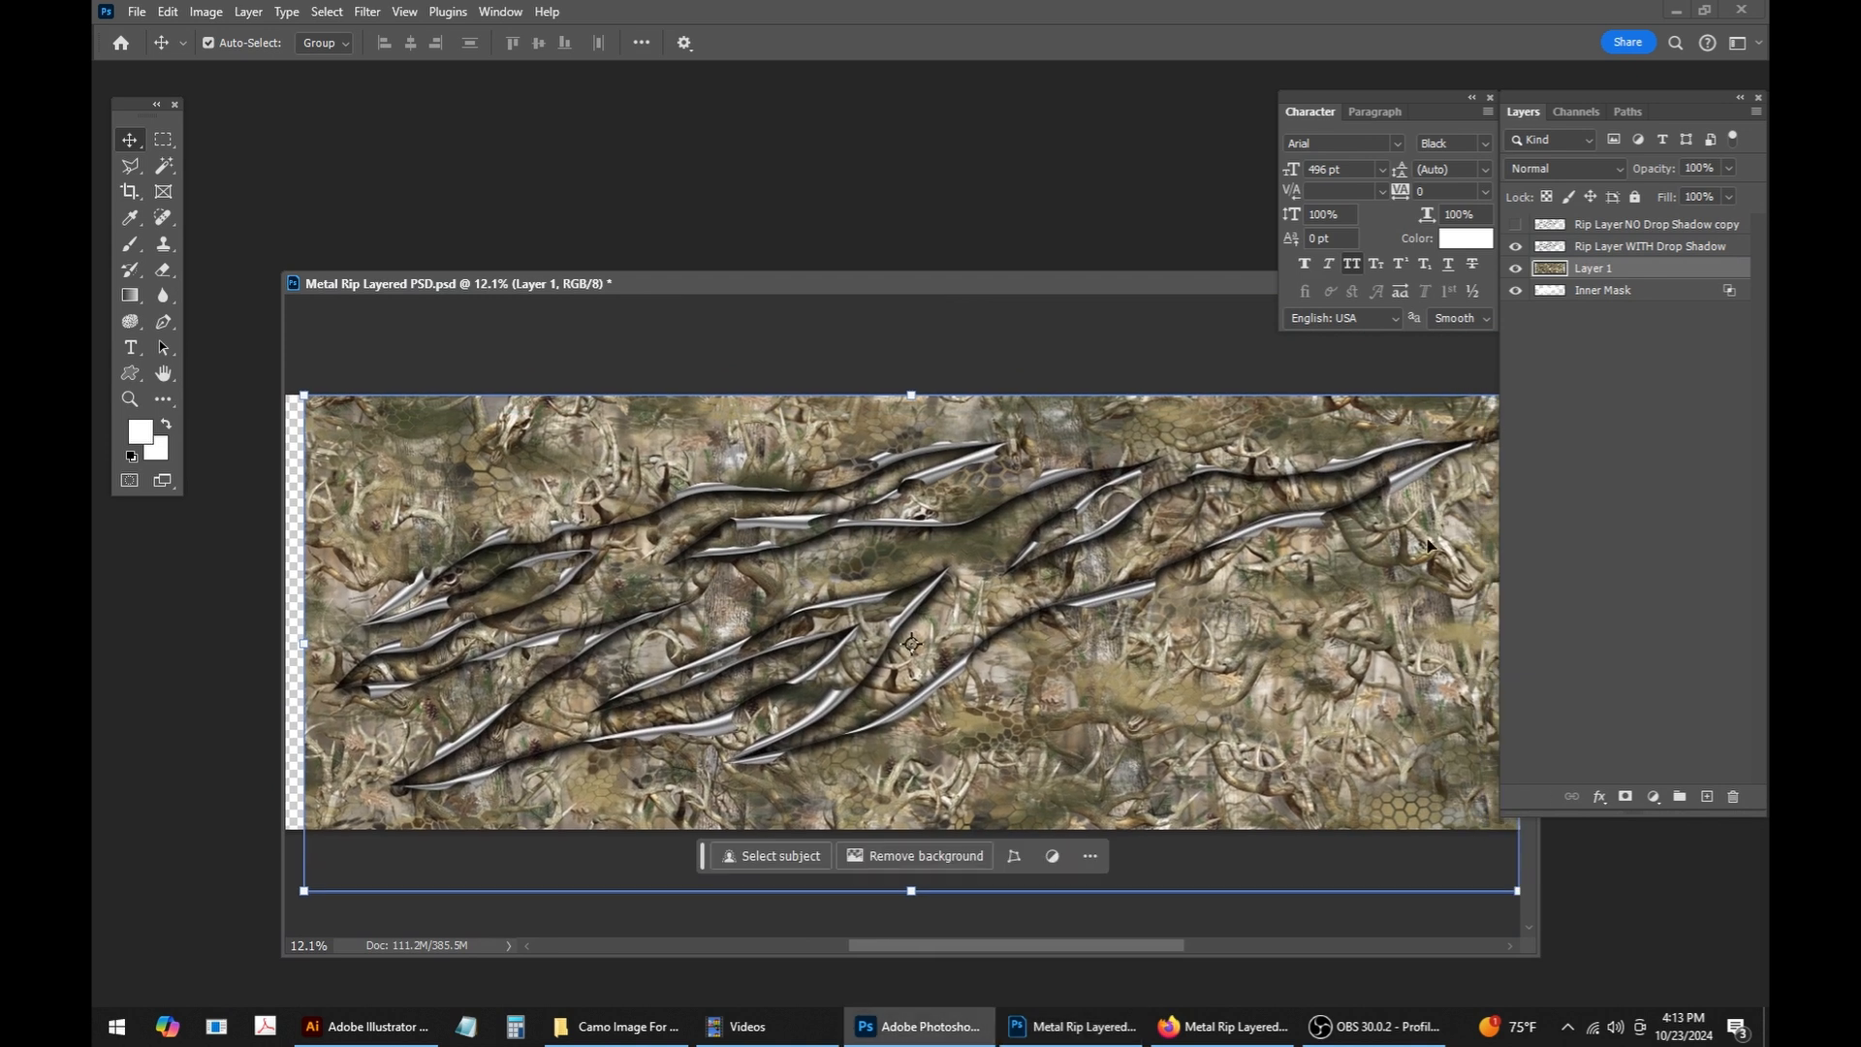
Step: Load the Inner Mask layer's transparency as a new selection
ctrl+click(1552, 294)
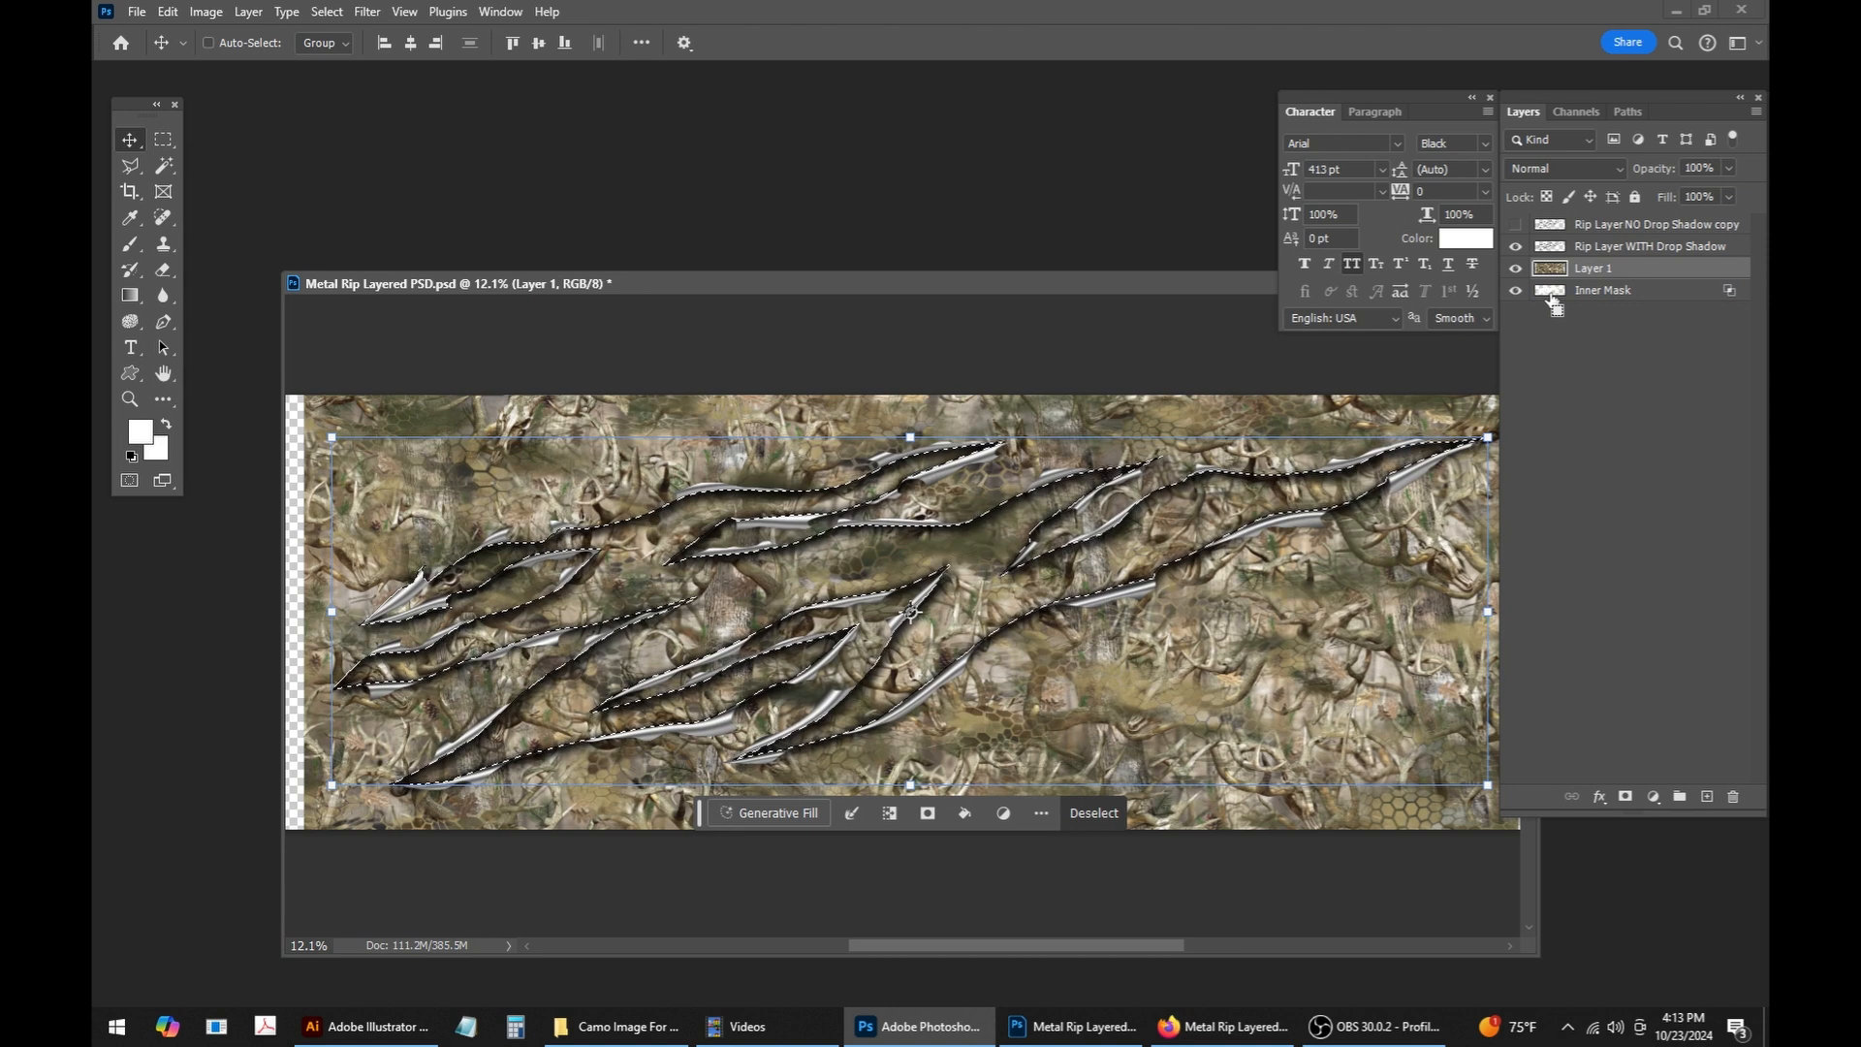
click(1589, 293)
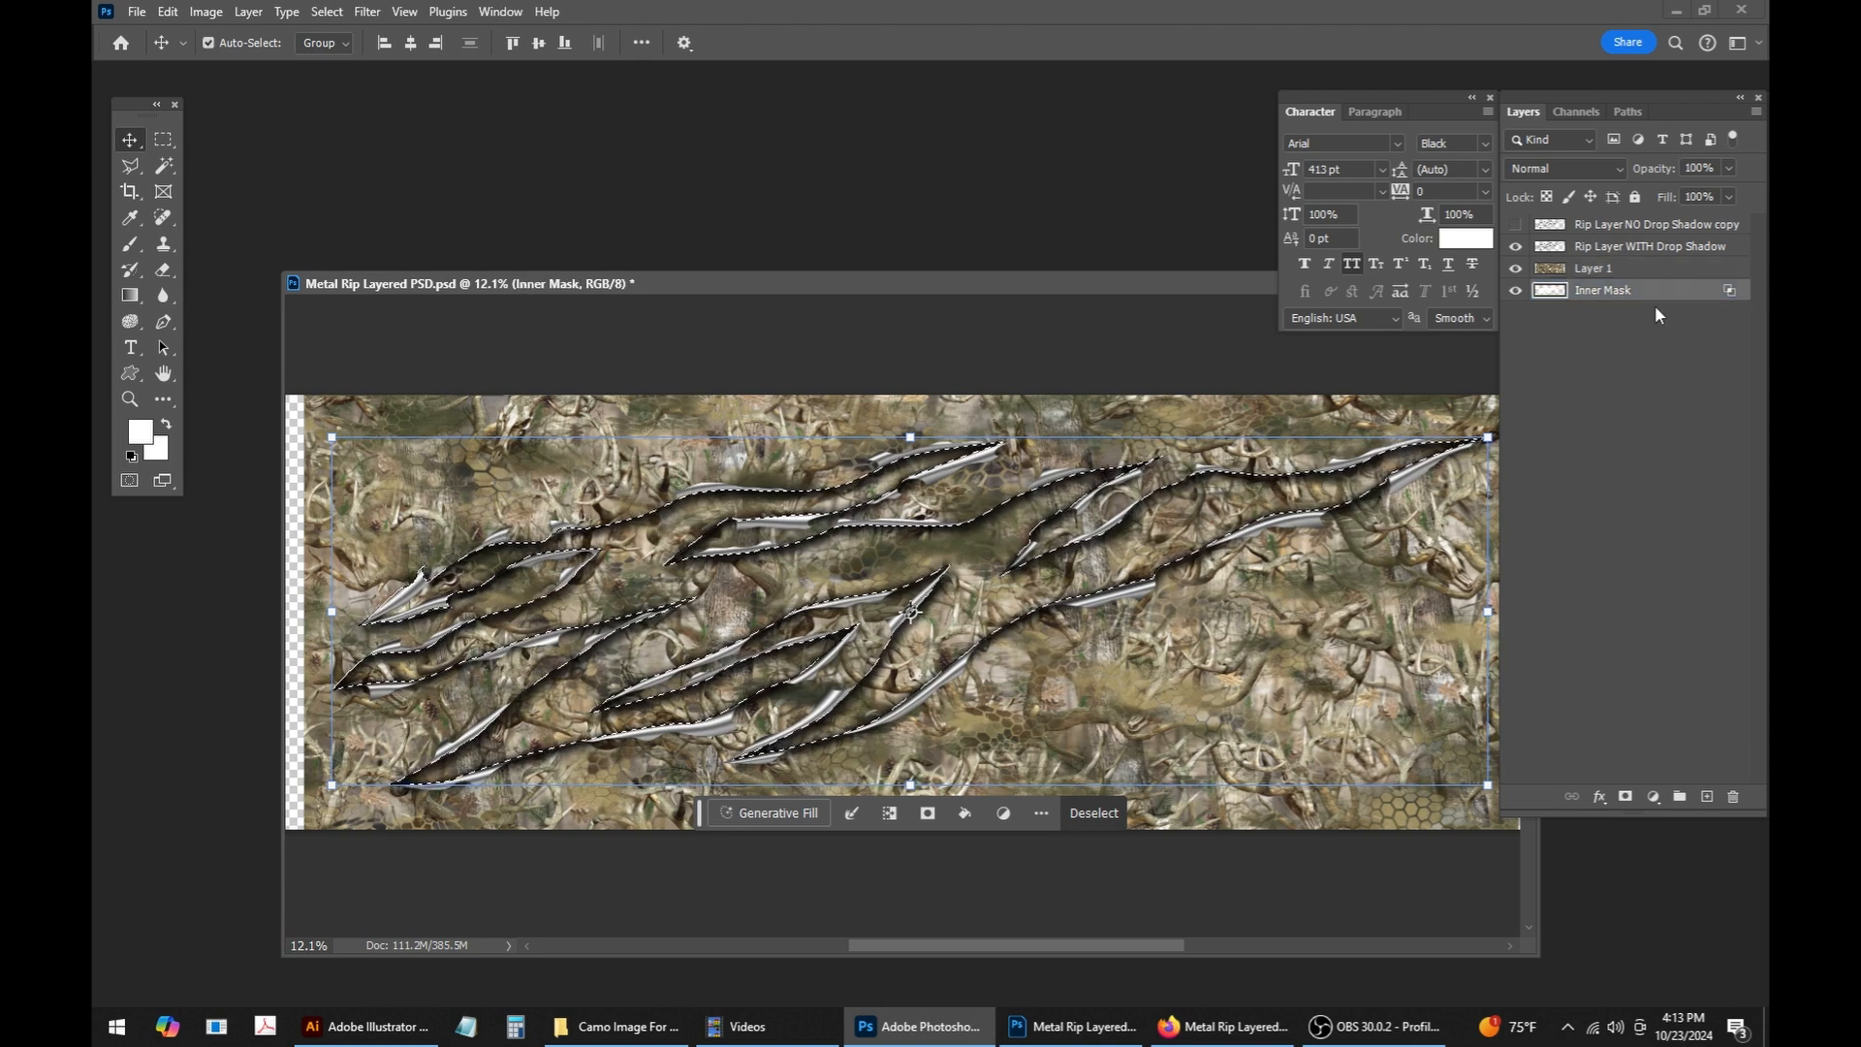
click(327, 12)
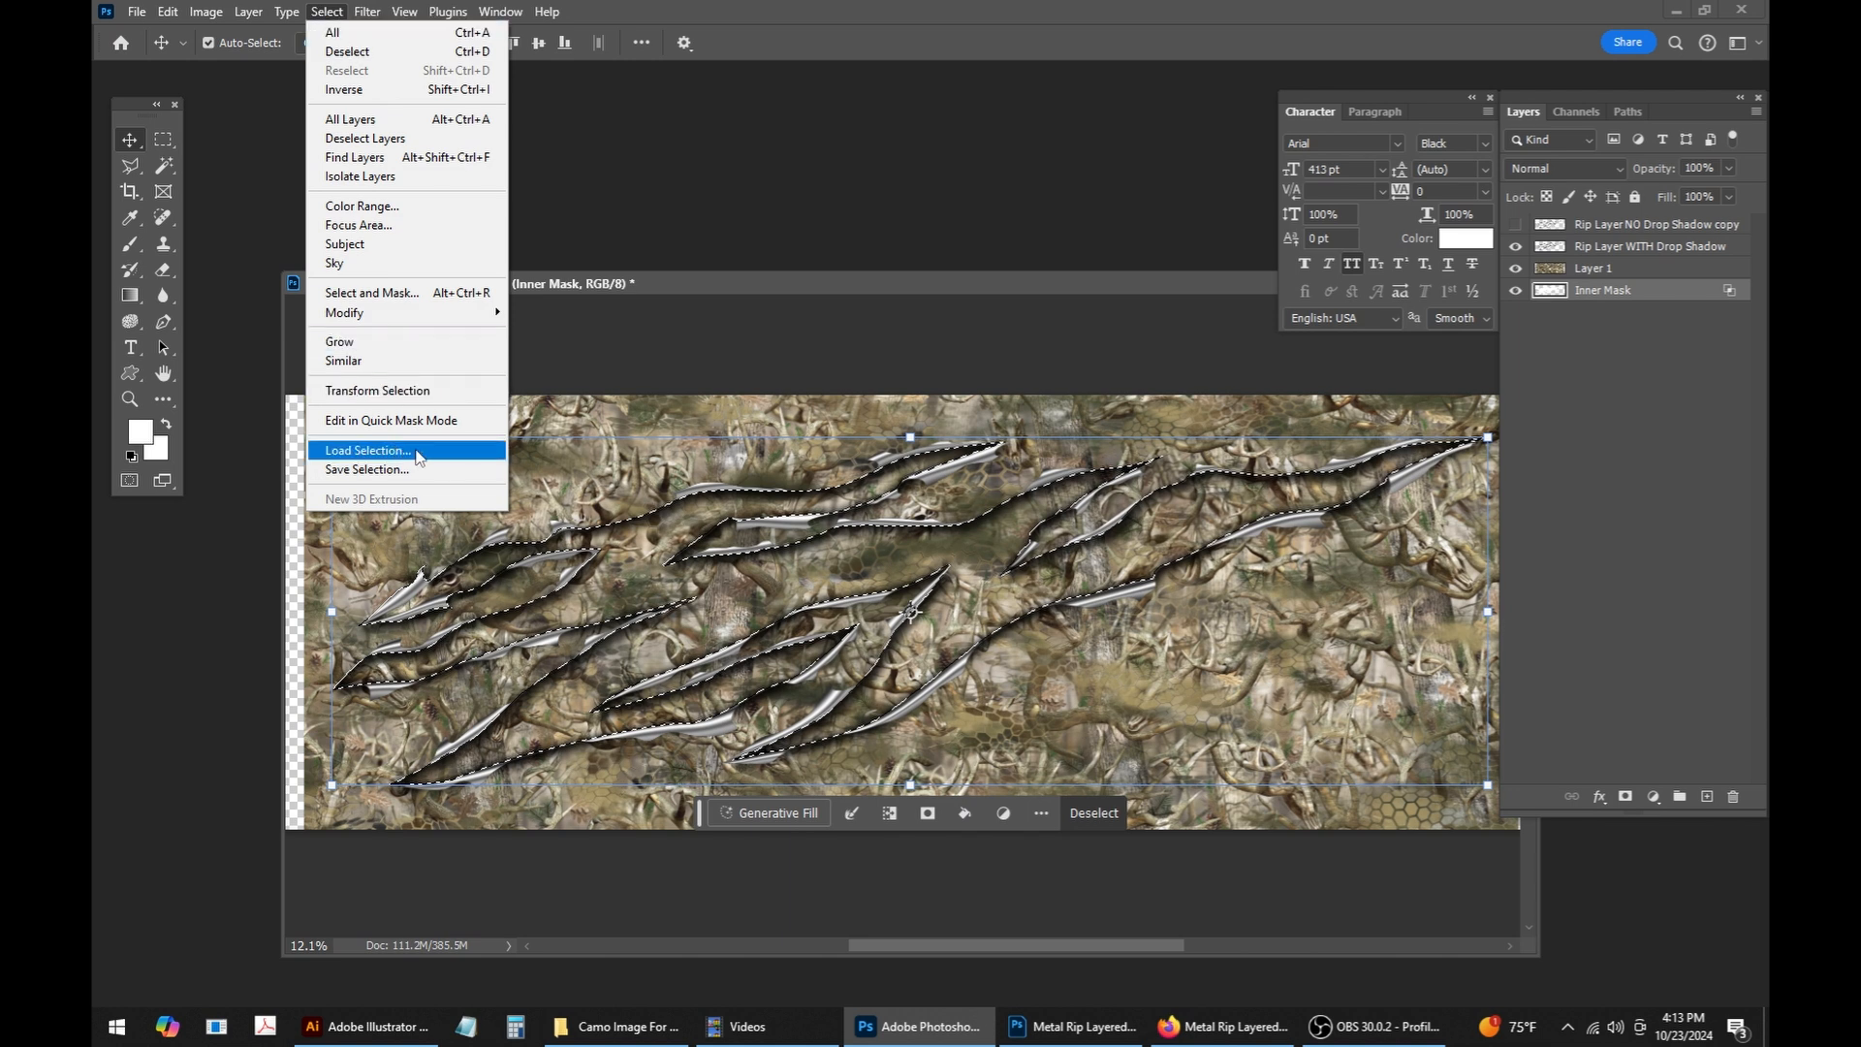
click(433, 452)
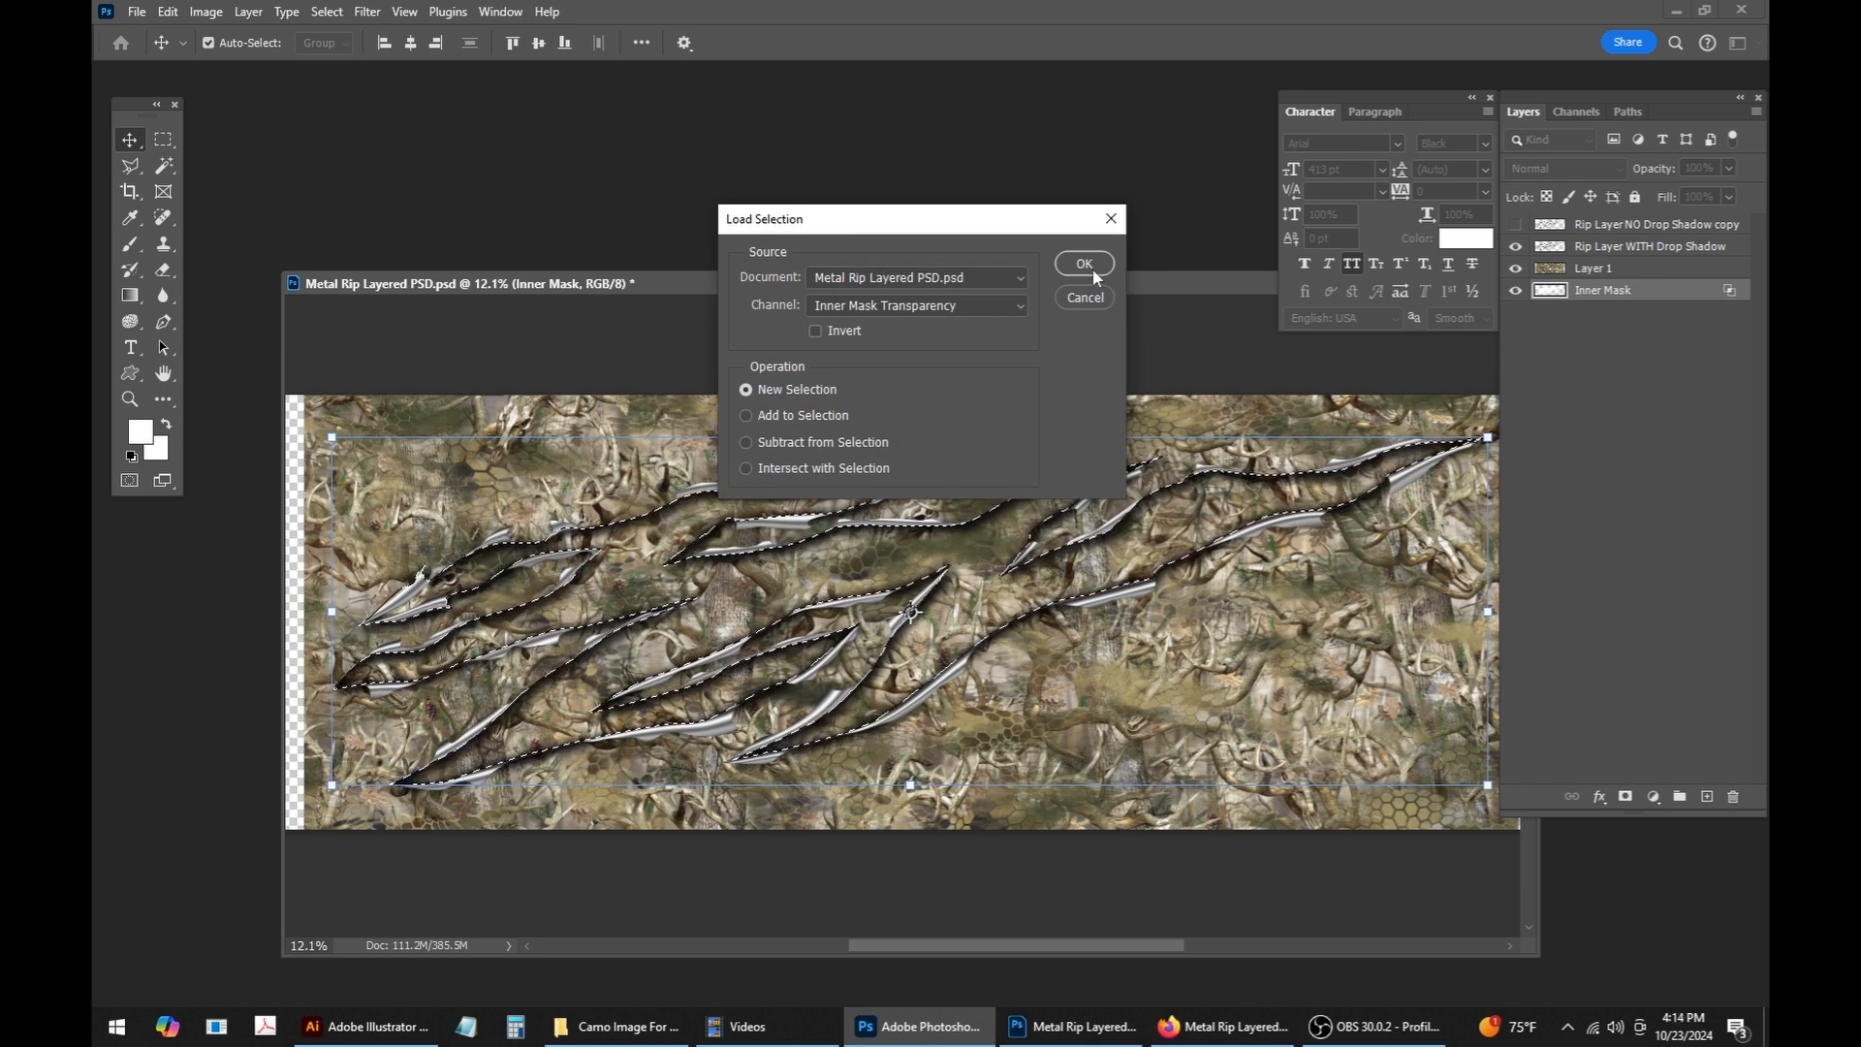
click(1020, 311)
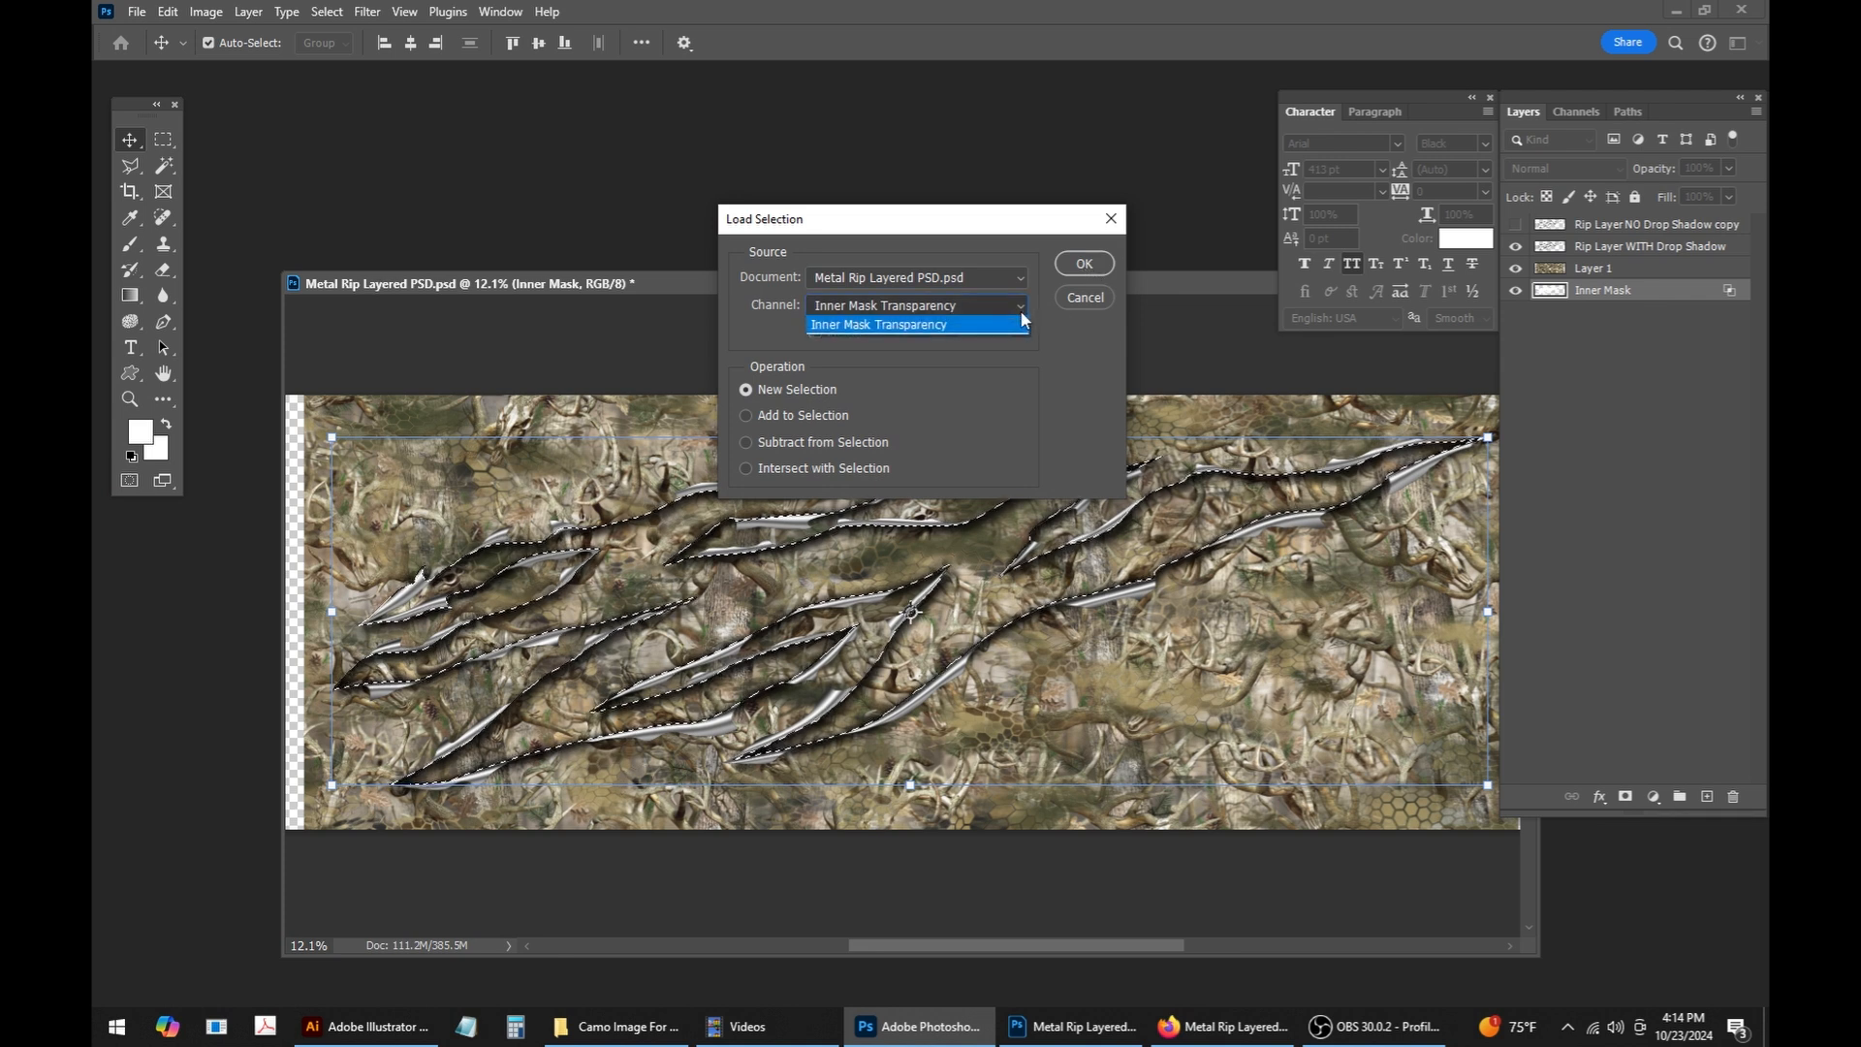
click(1021, 310)
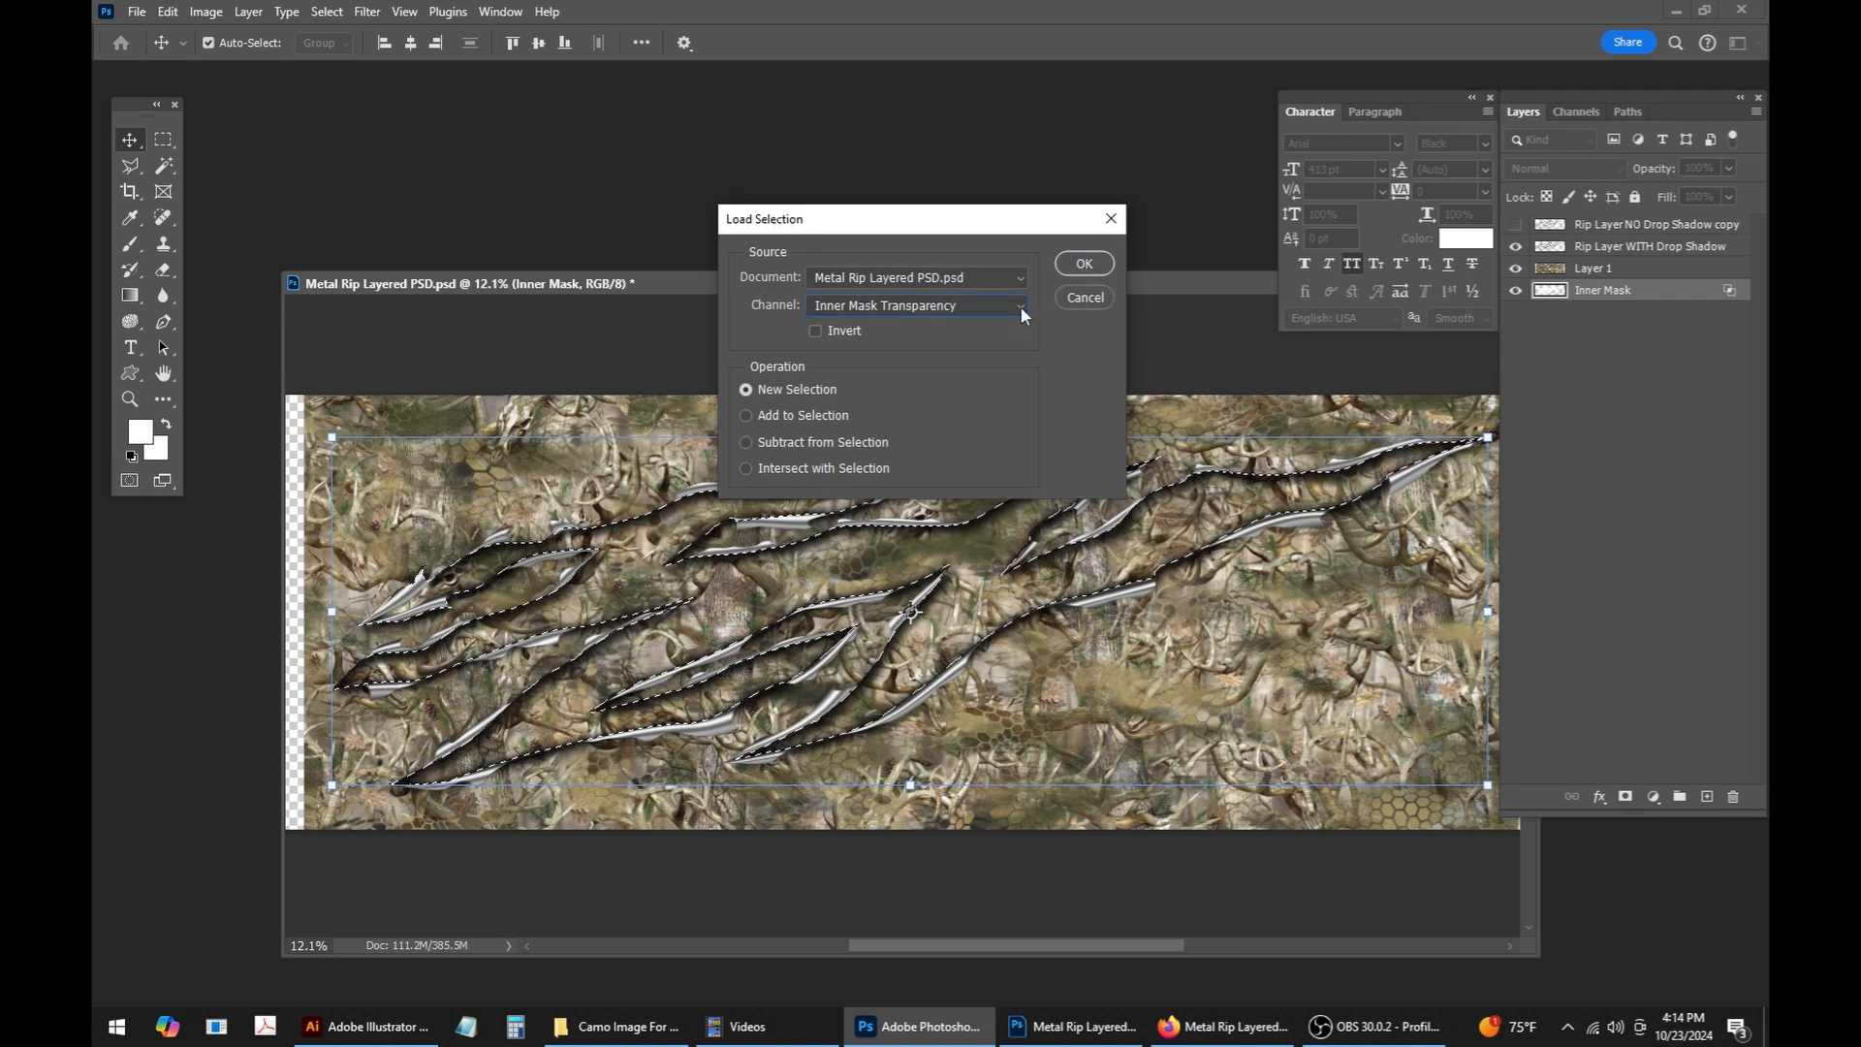
click(1086, 271)
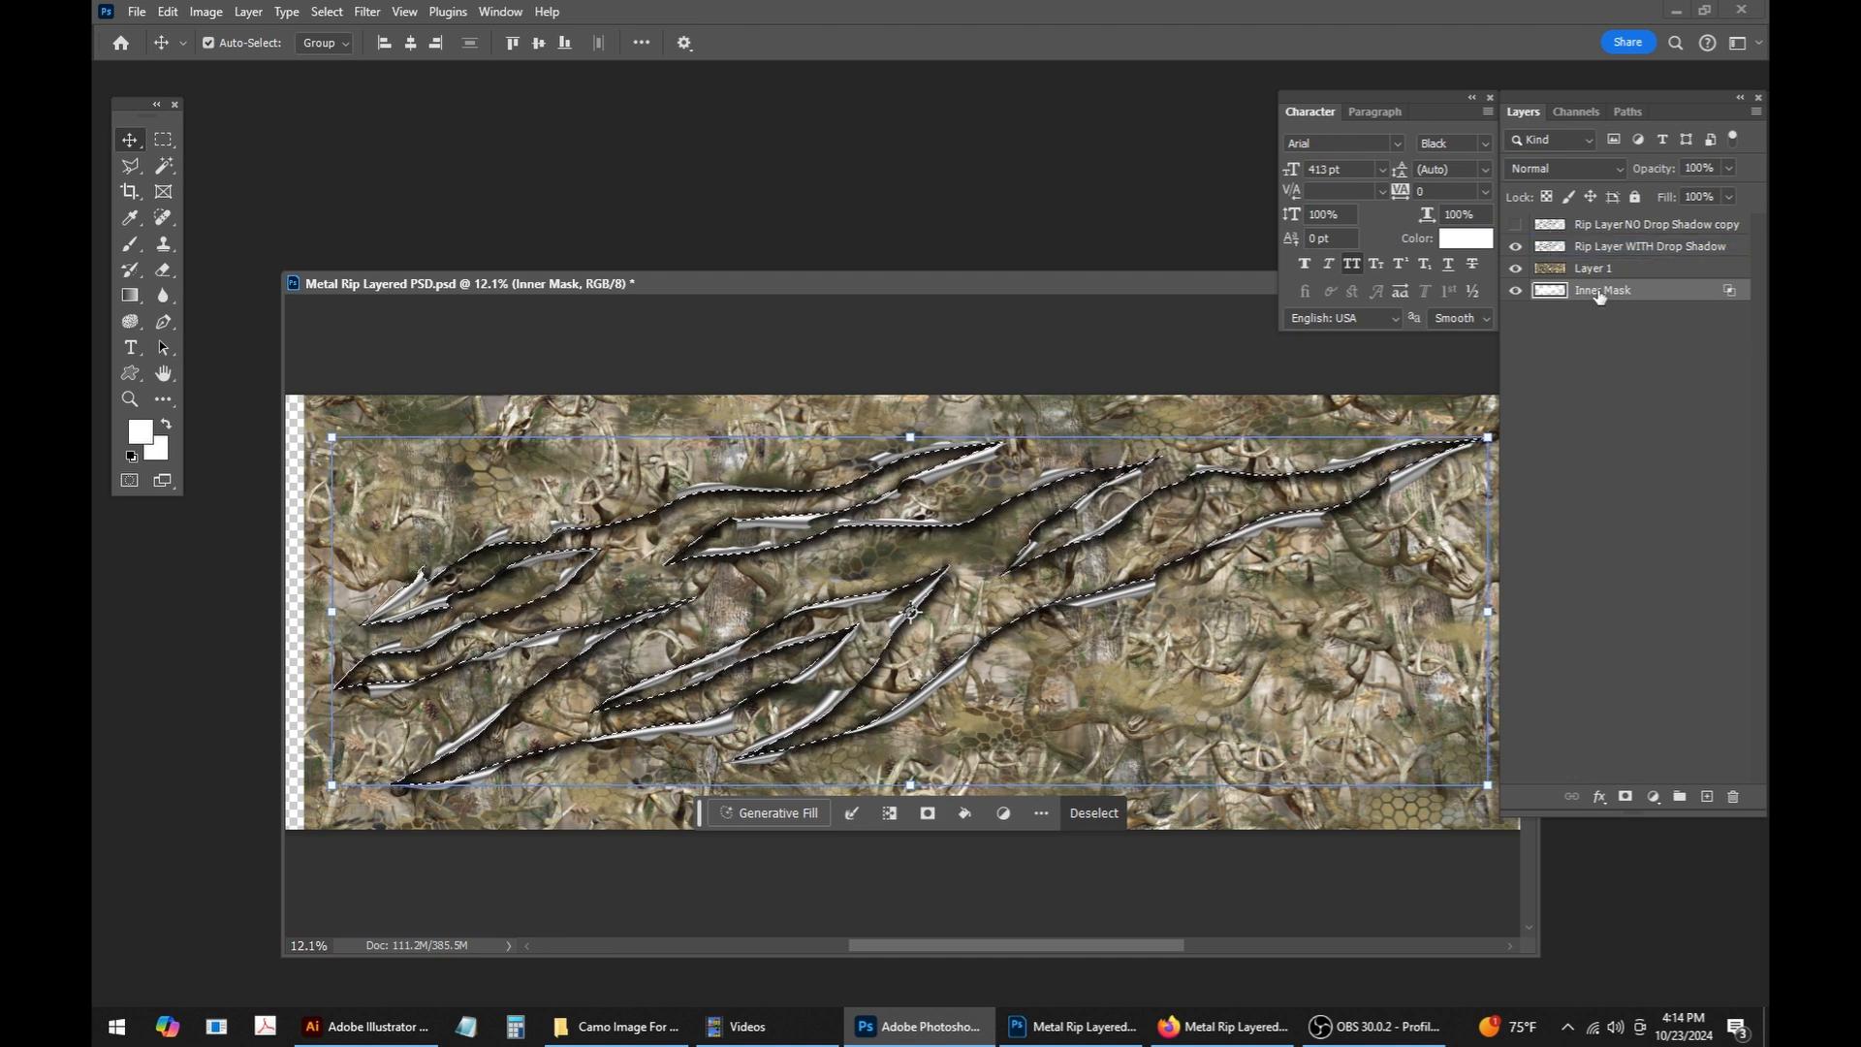
Step: Add a layer mask to the camo layer from the active rip-shaped selection
click(1597, 269)
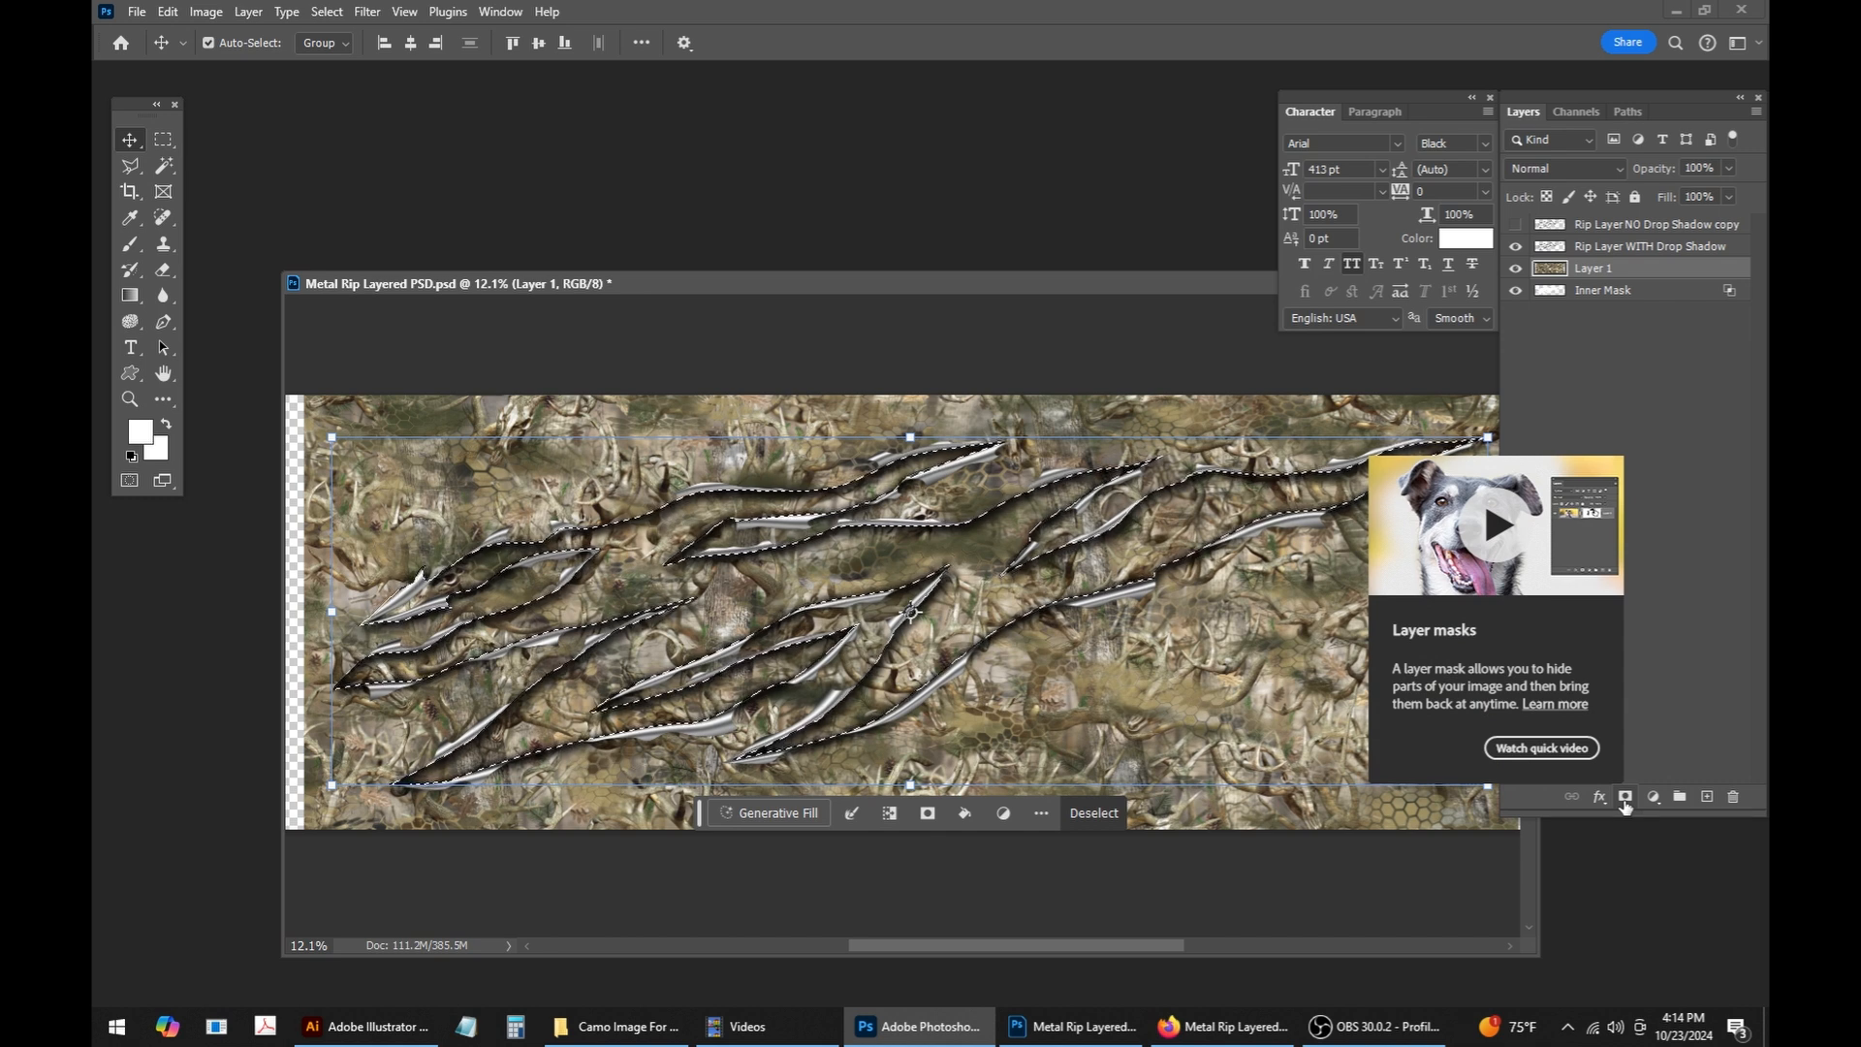
click(1626, 798)
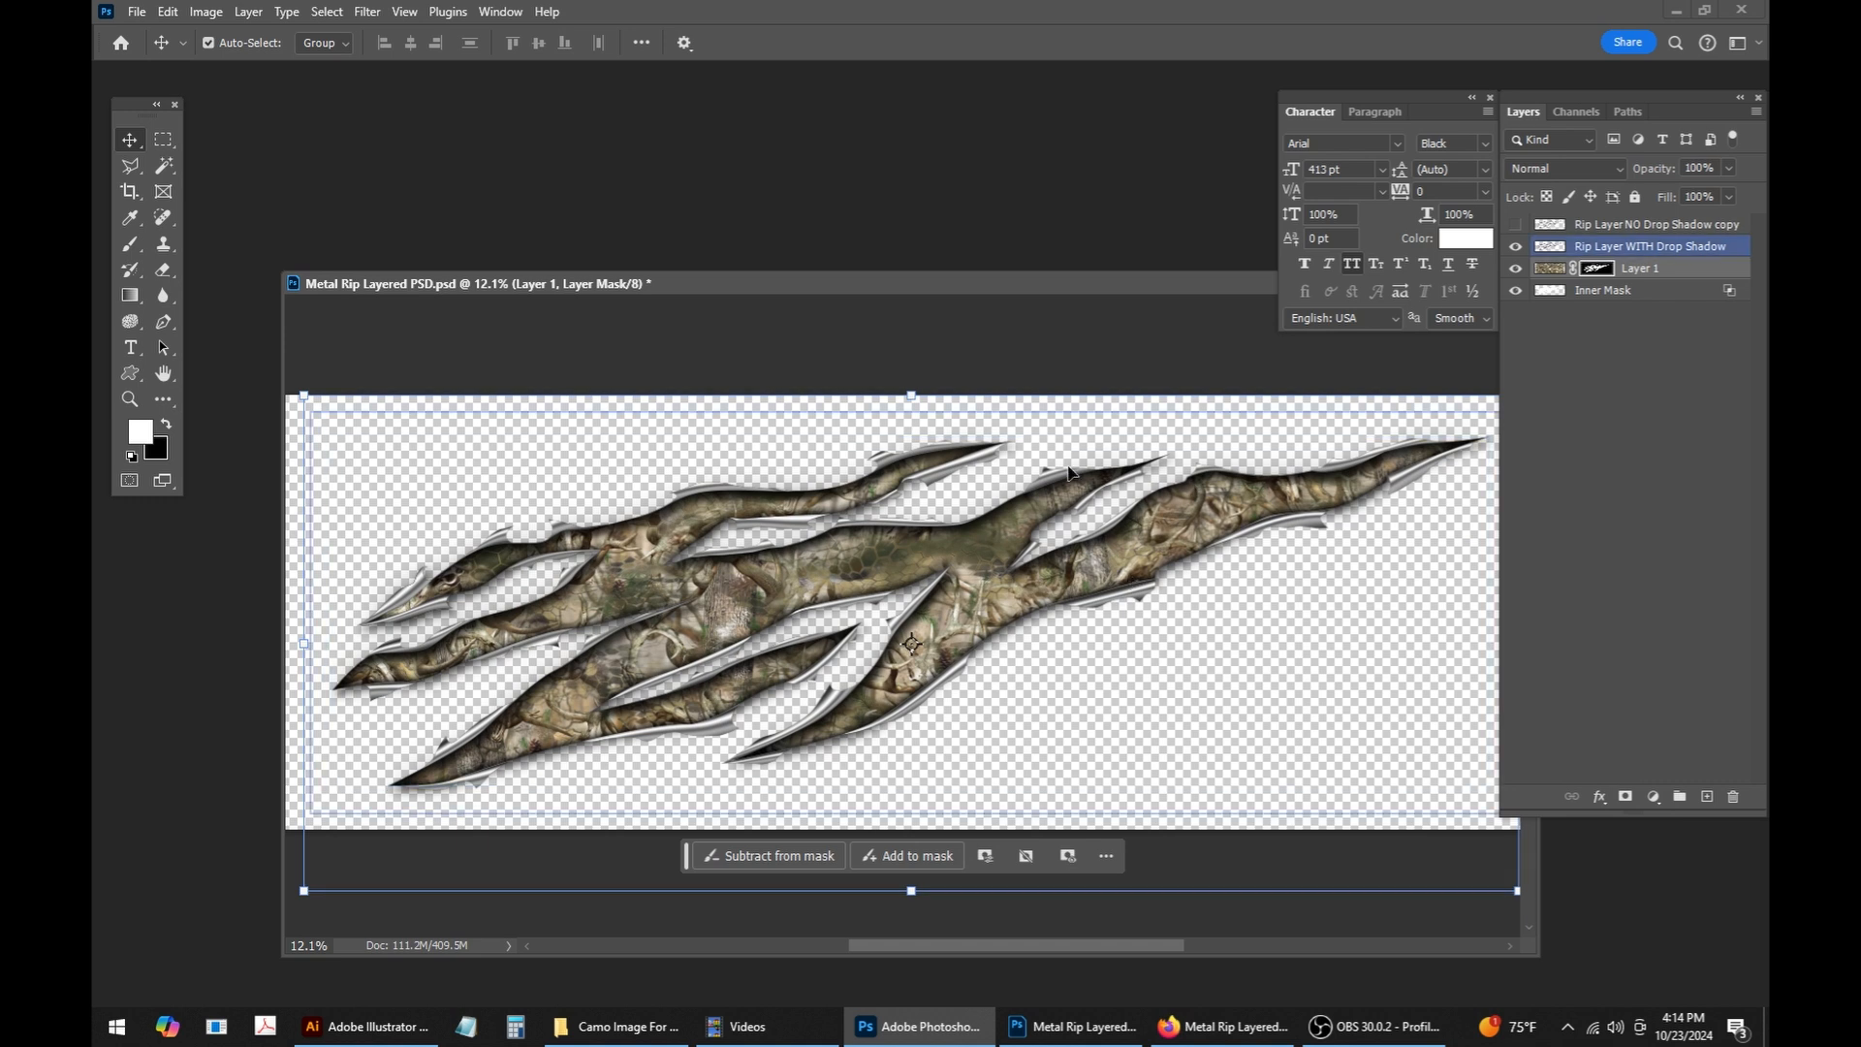
Step: Inspect the masked camo, curled metal edges and drop shadows at up to 66.67% zoom across the rip
drag(1211, 283, 959, 301)
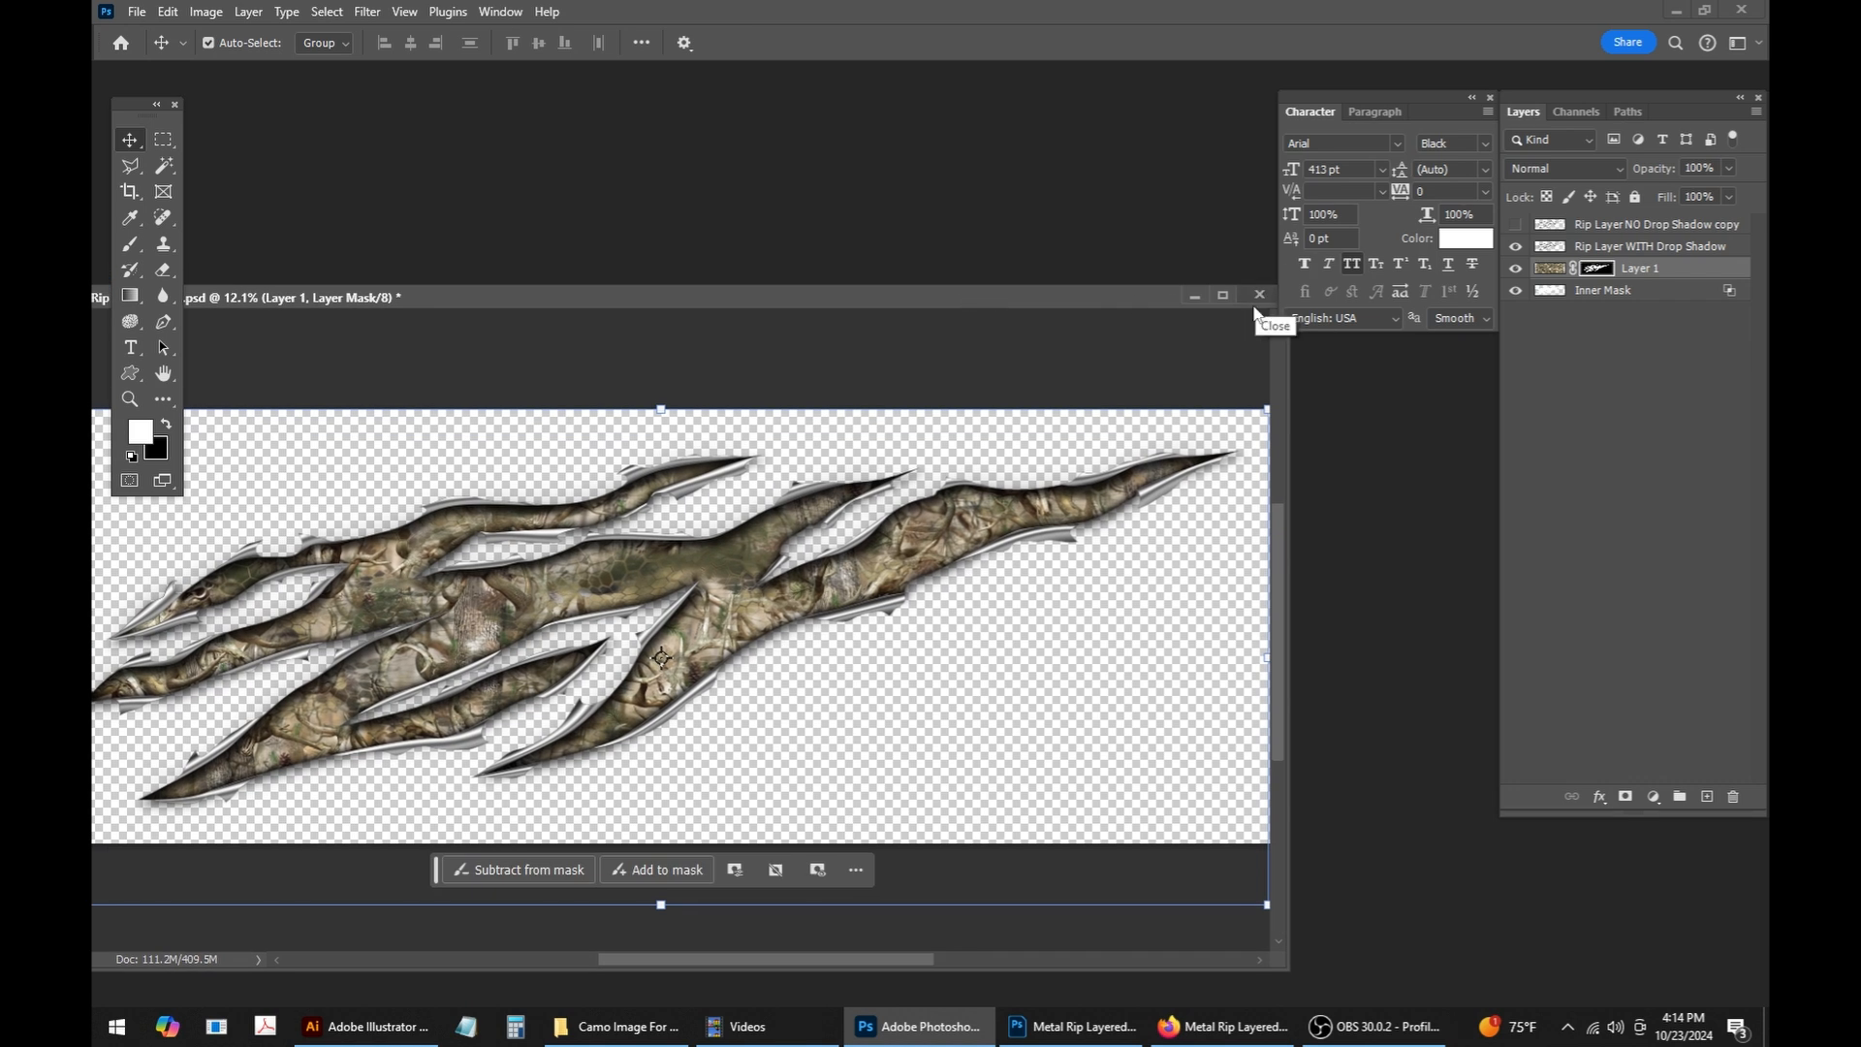
click(132, 399)
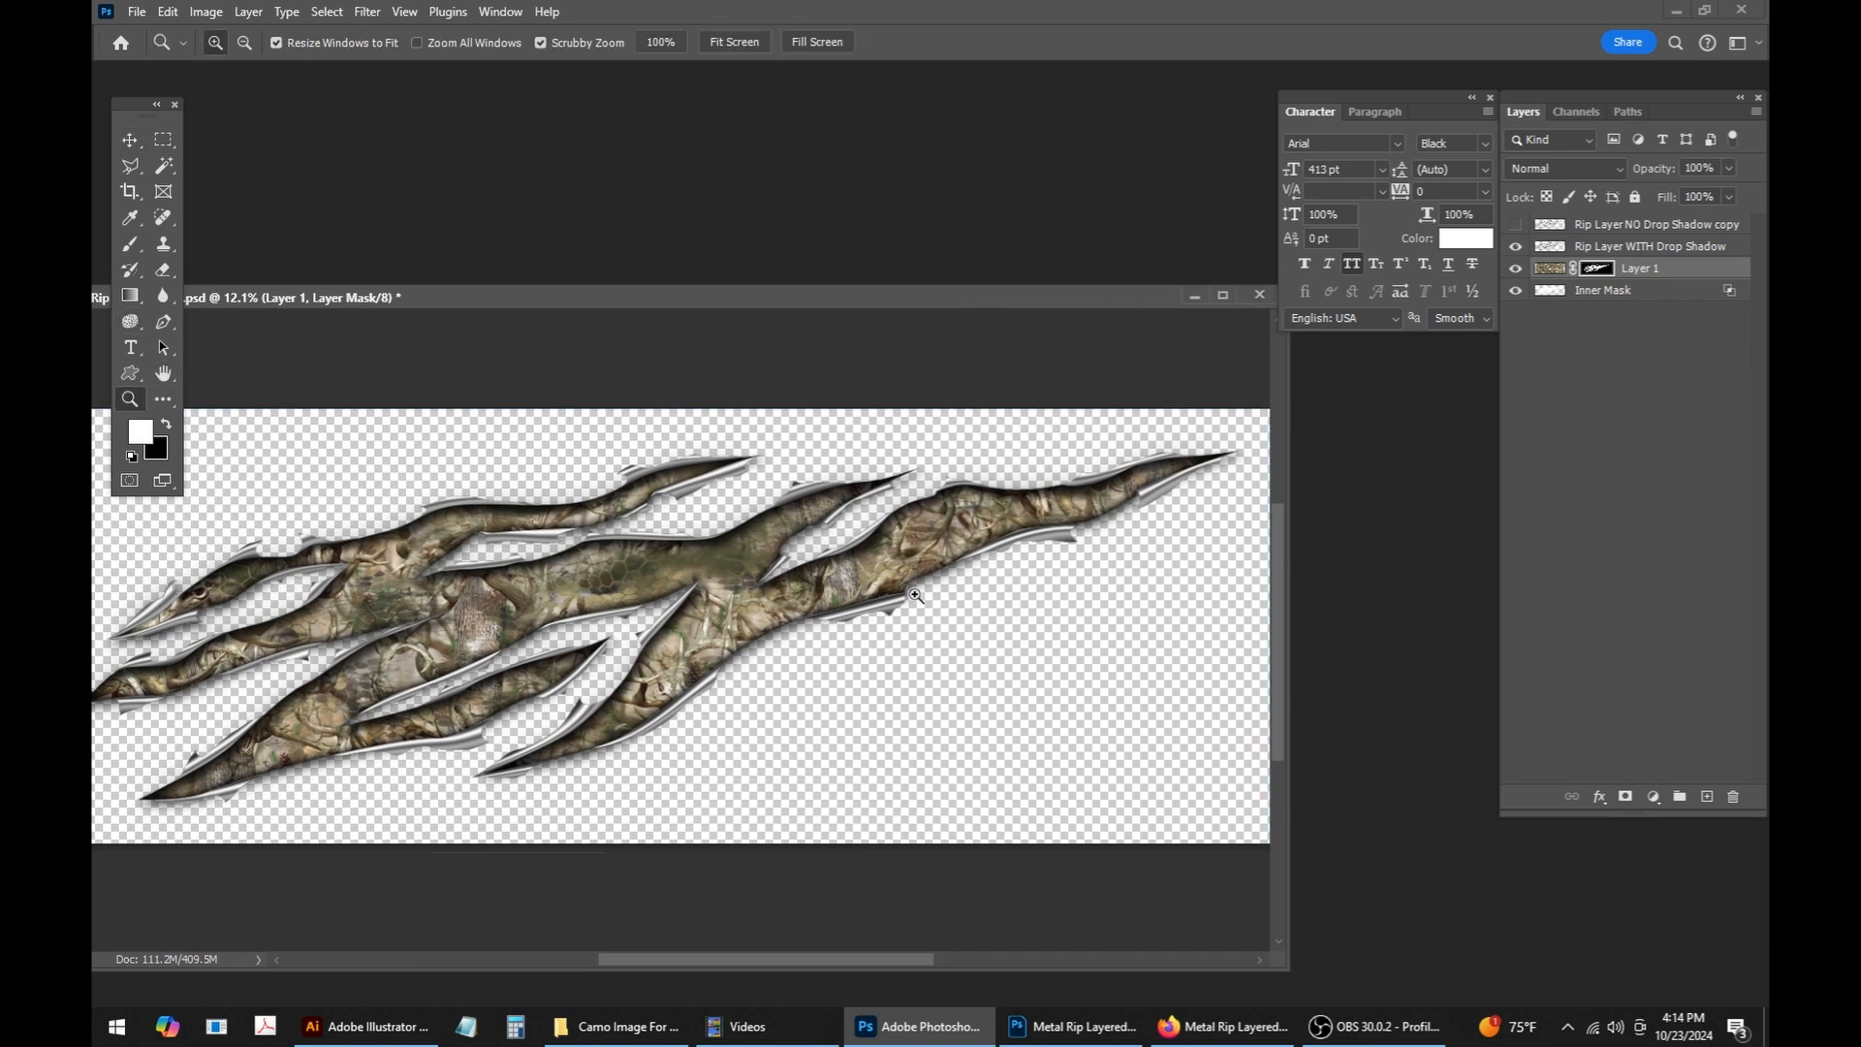
click(915, 594)
click(915, 594)
click(939, 565)
click(939, 565)
click(823, 477)
click(783, 492)
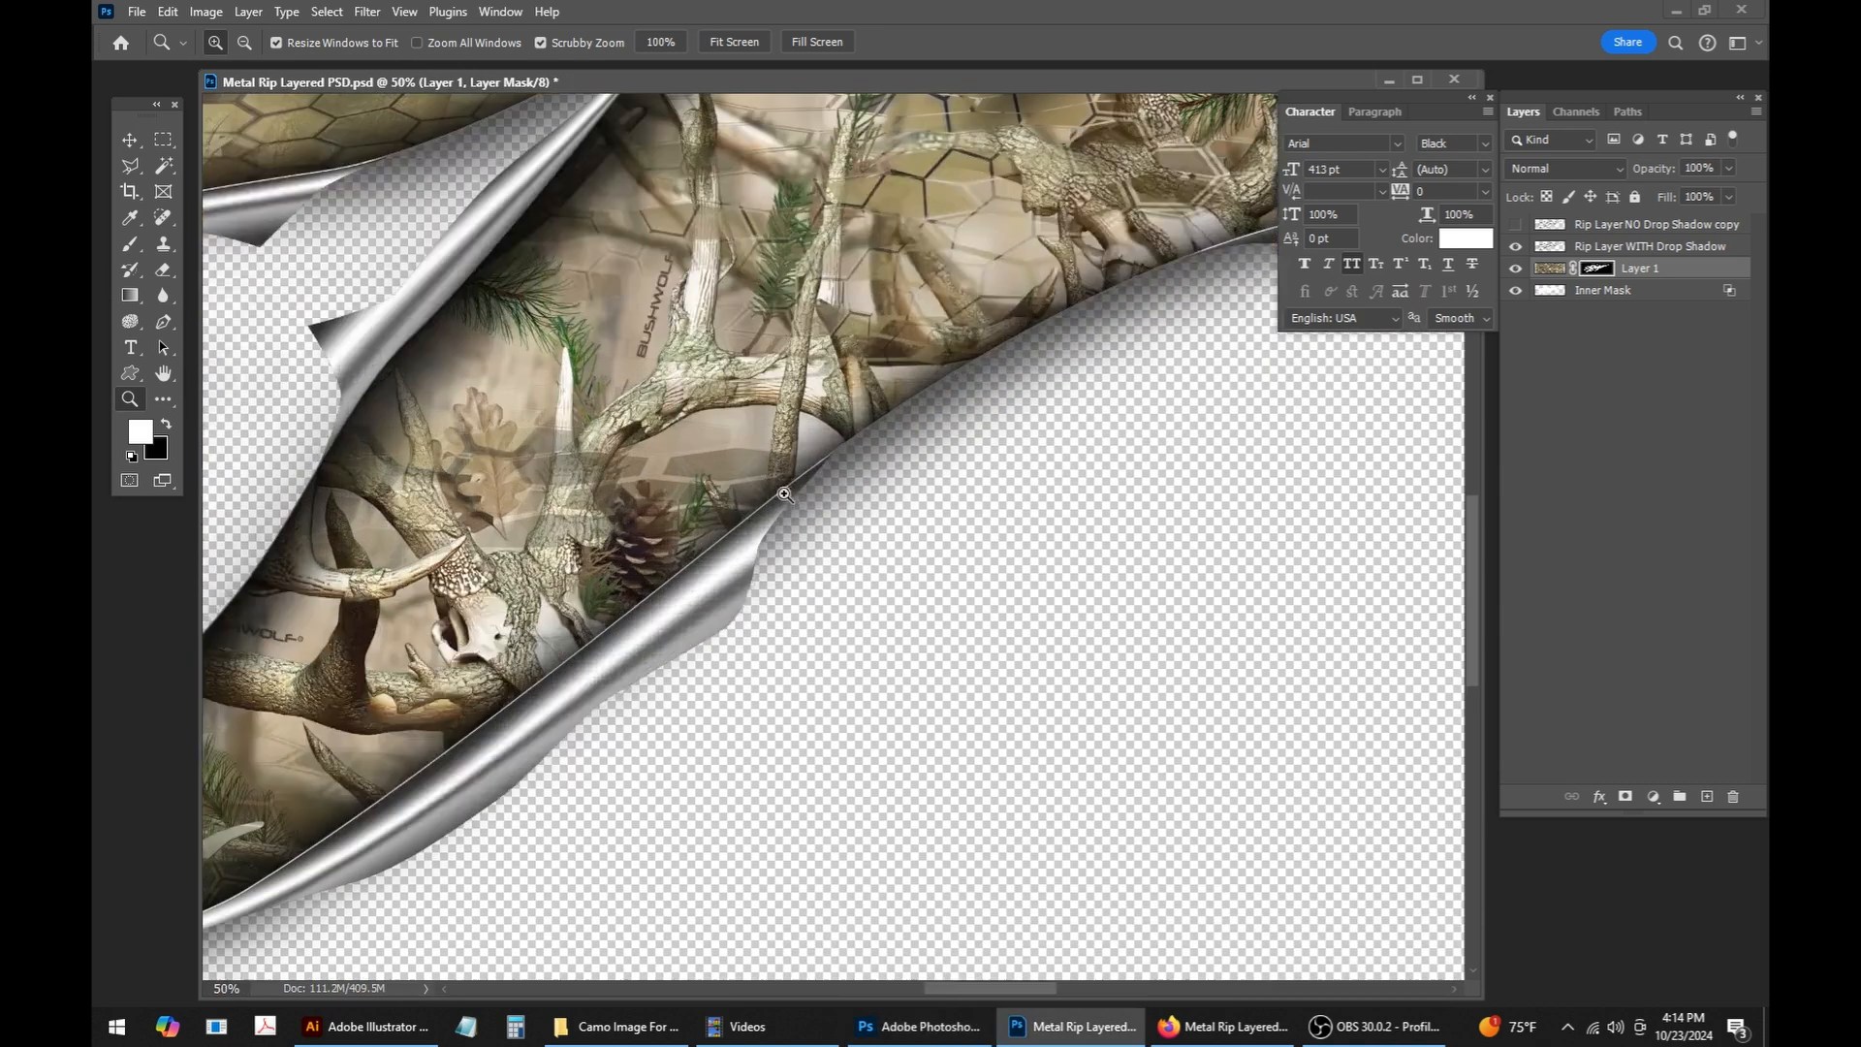
drag(722, 440, 1023, 744)
drag(987, 467, 1275, 708)
drag(509, 642, 830, 577)
drag(455, 558, 965, 548)
drag(763, 594, 1233, 512)
drag(463, 744, 1086, 519)
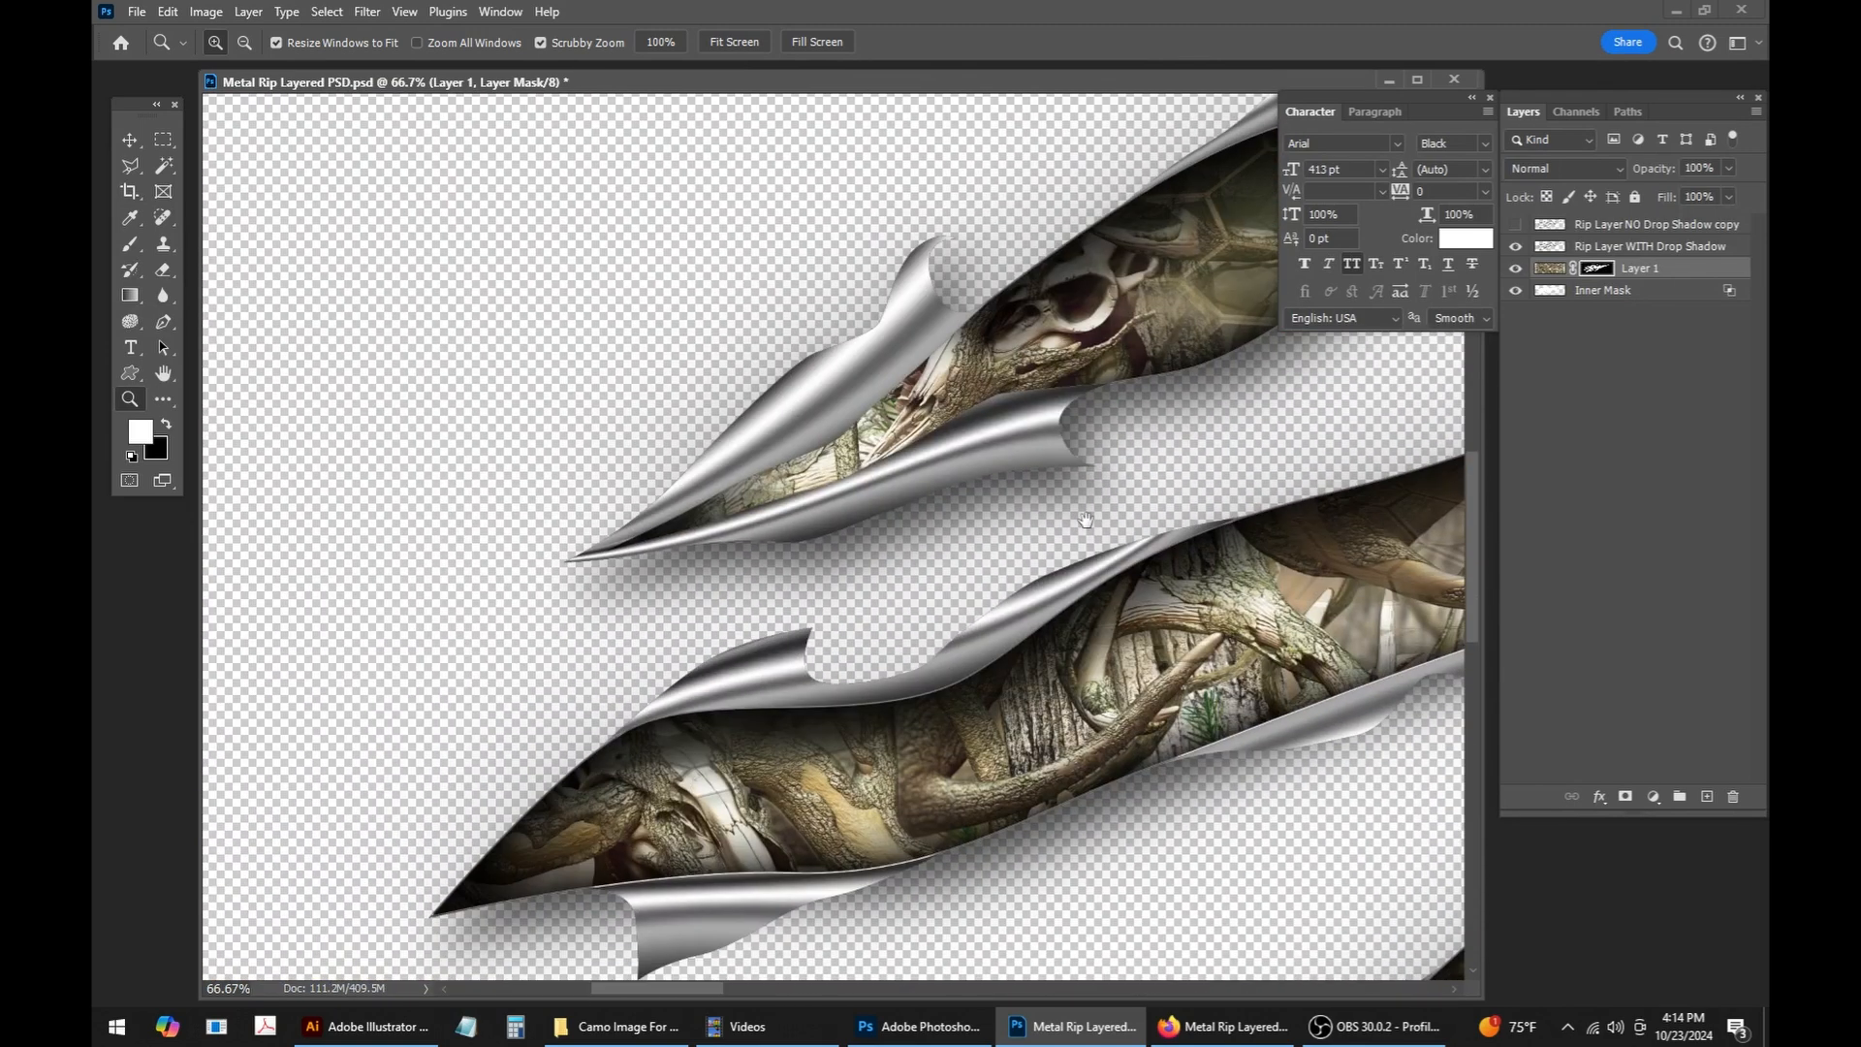
Step: Close the Metal Rip Layered PSD.psd document without saving its changes
drag(911, 558, 736, 562)
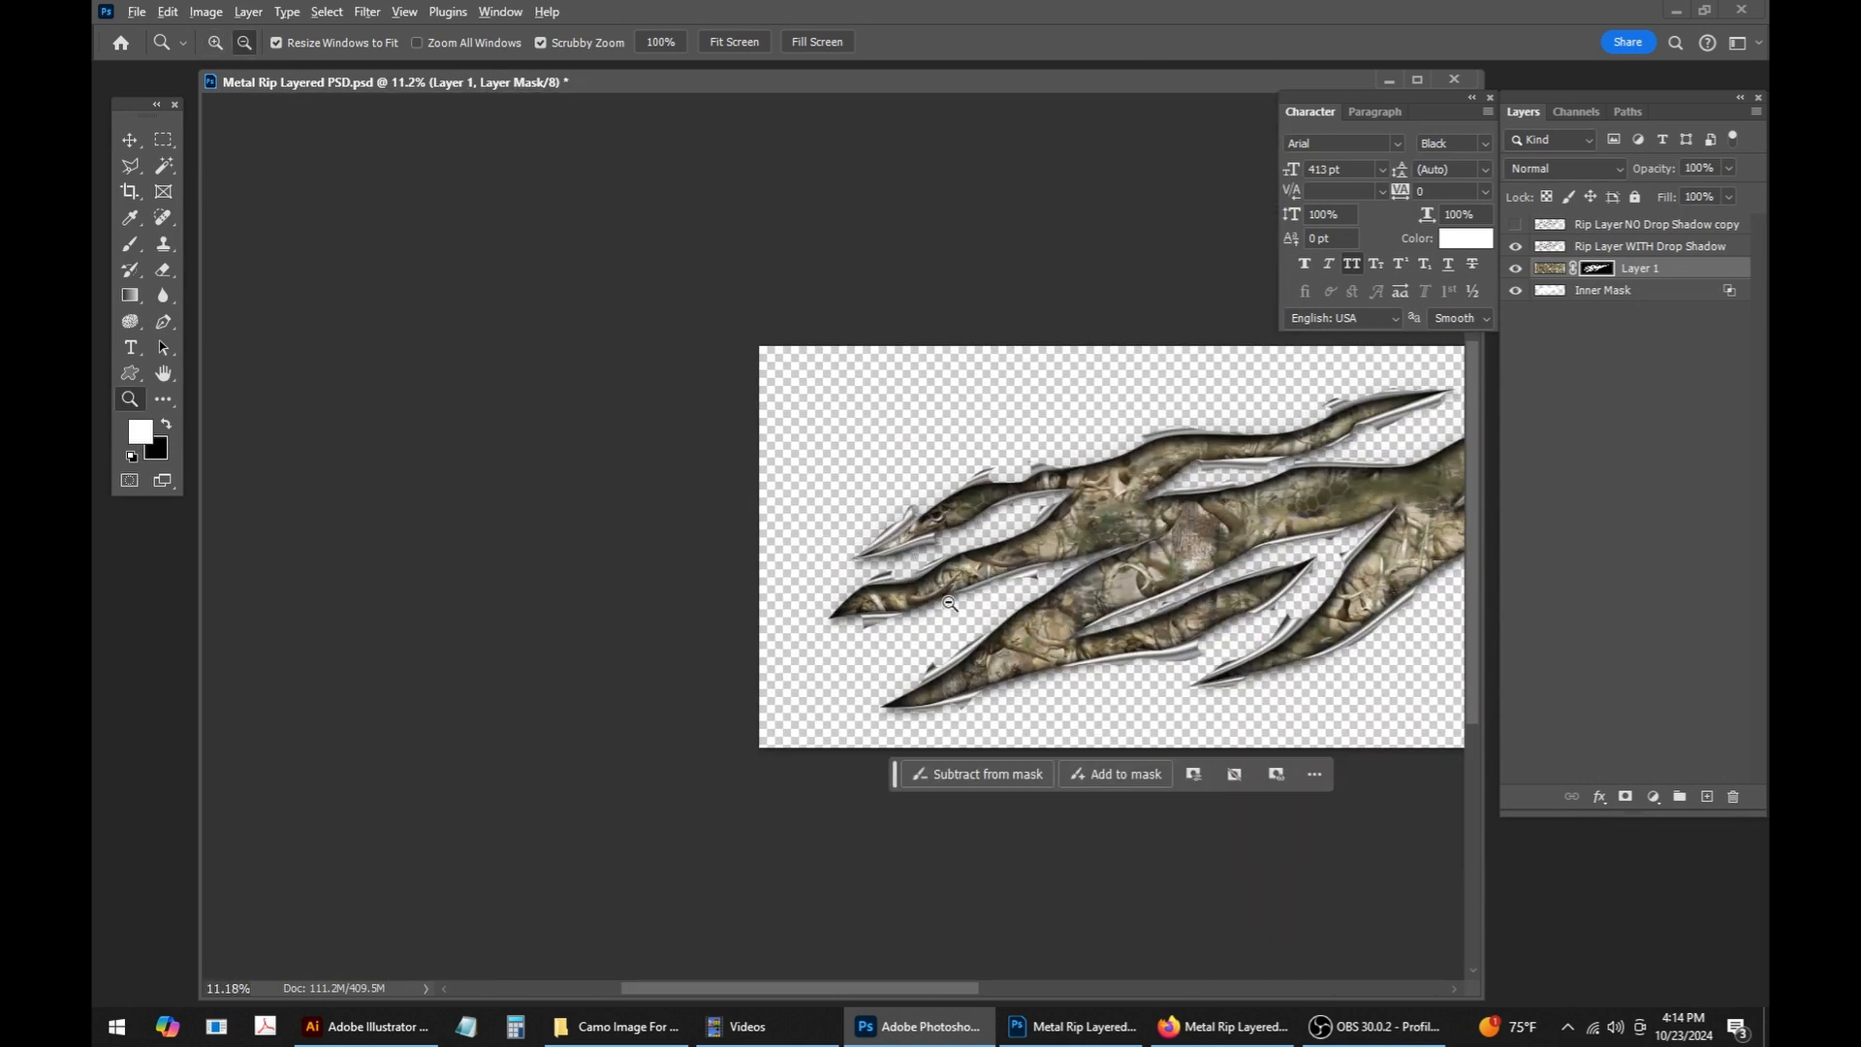
alt+click(950, 603)
key(ctrl+w)
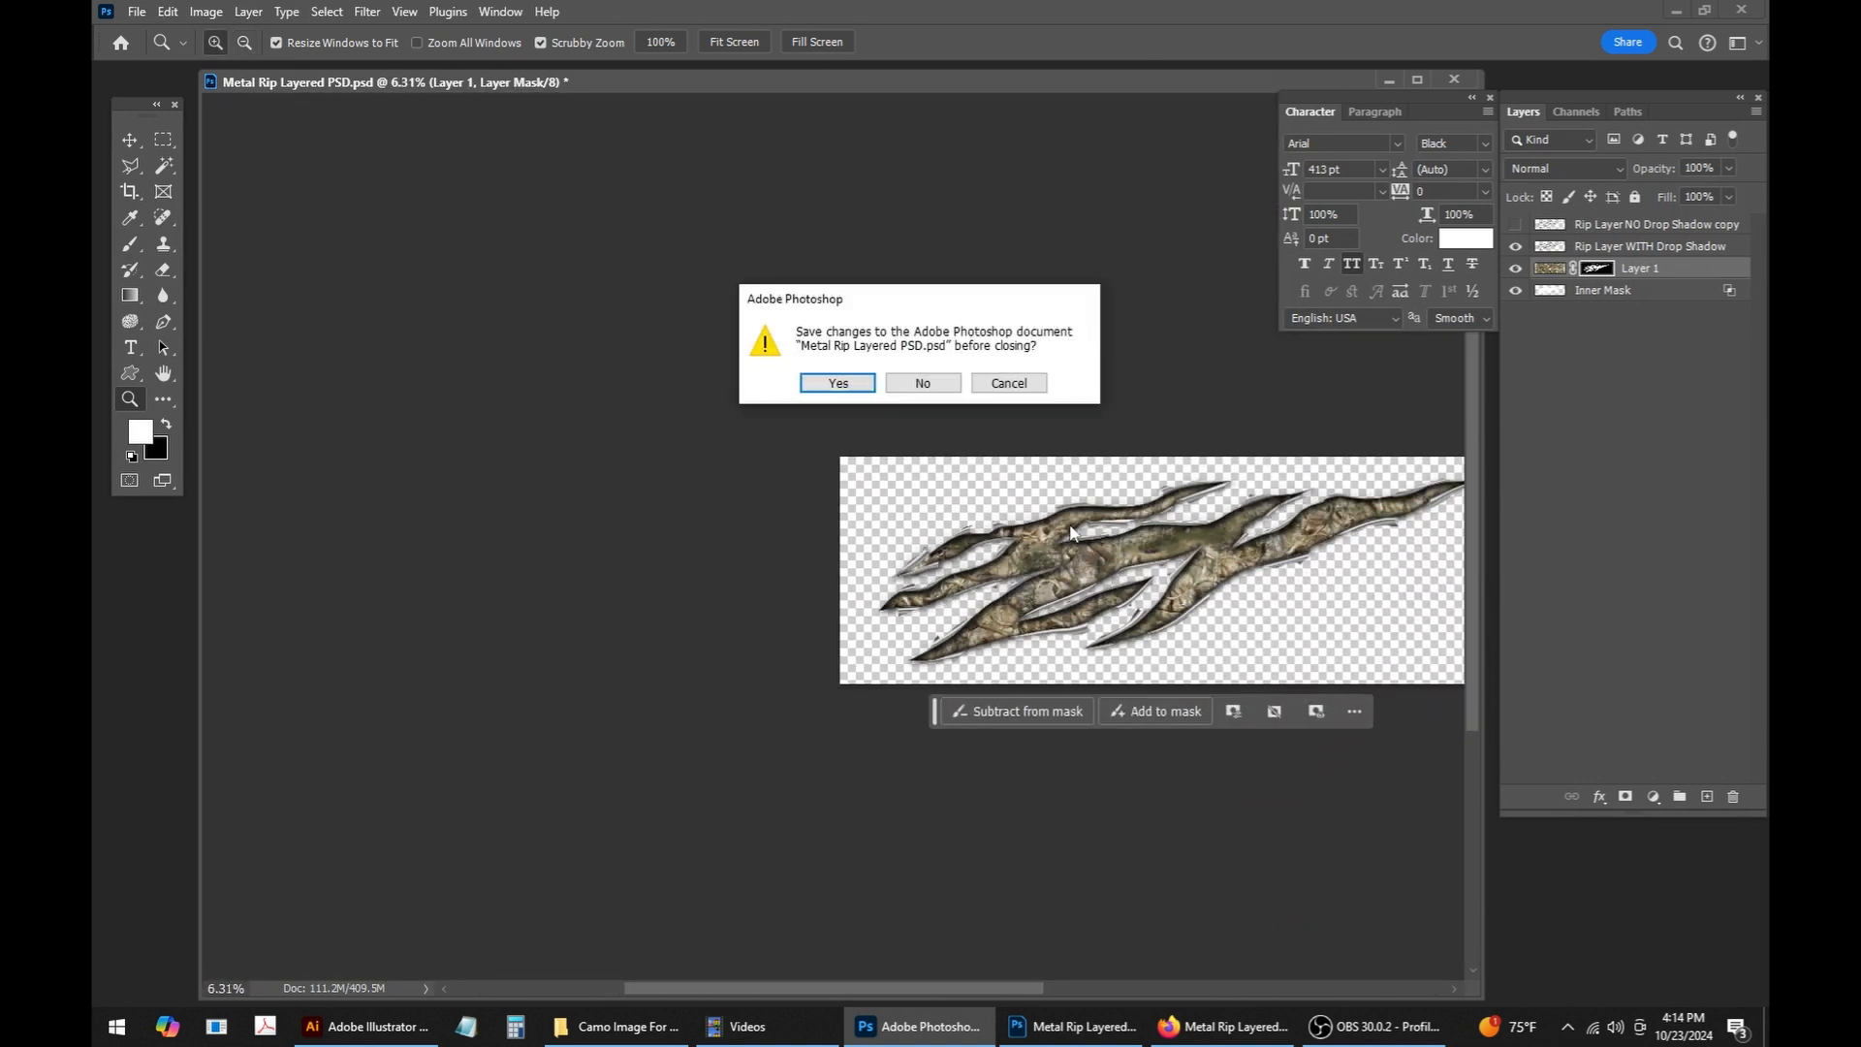
click(945, 383)
Step: Switch to File Explorer and move the Metal Rip Layered PSD file into the Camo Image For Rip Not Included In Download folder
click(648, 1035)
click(648, 1035)
click(373, 1025)
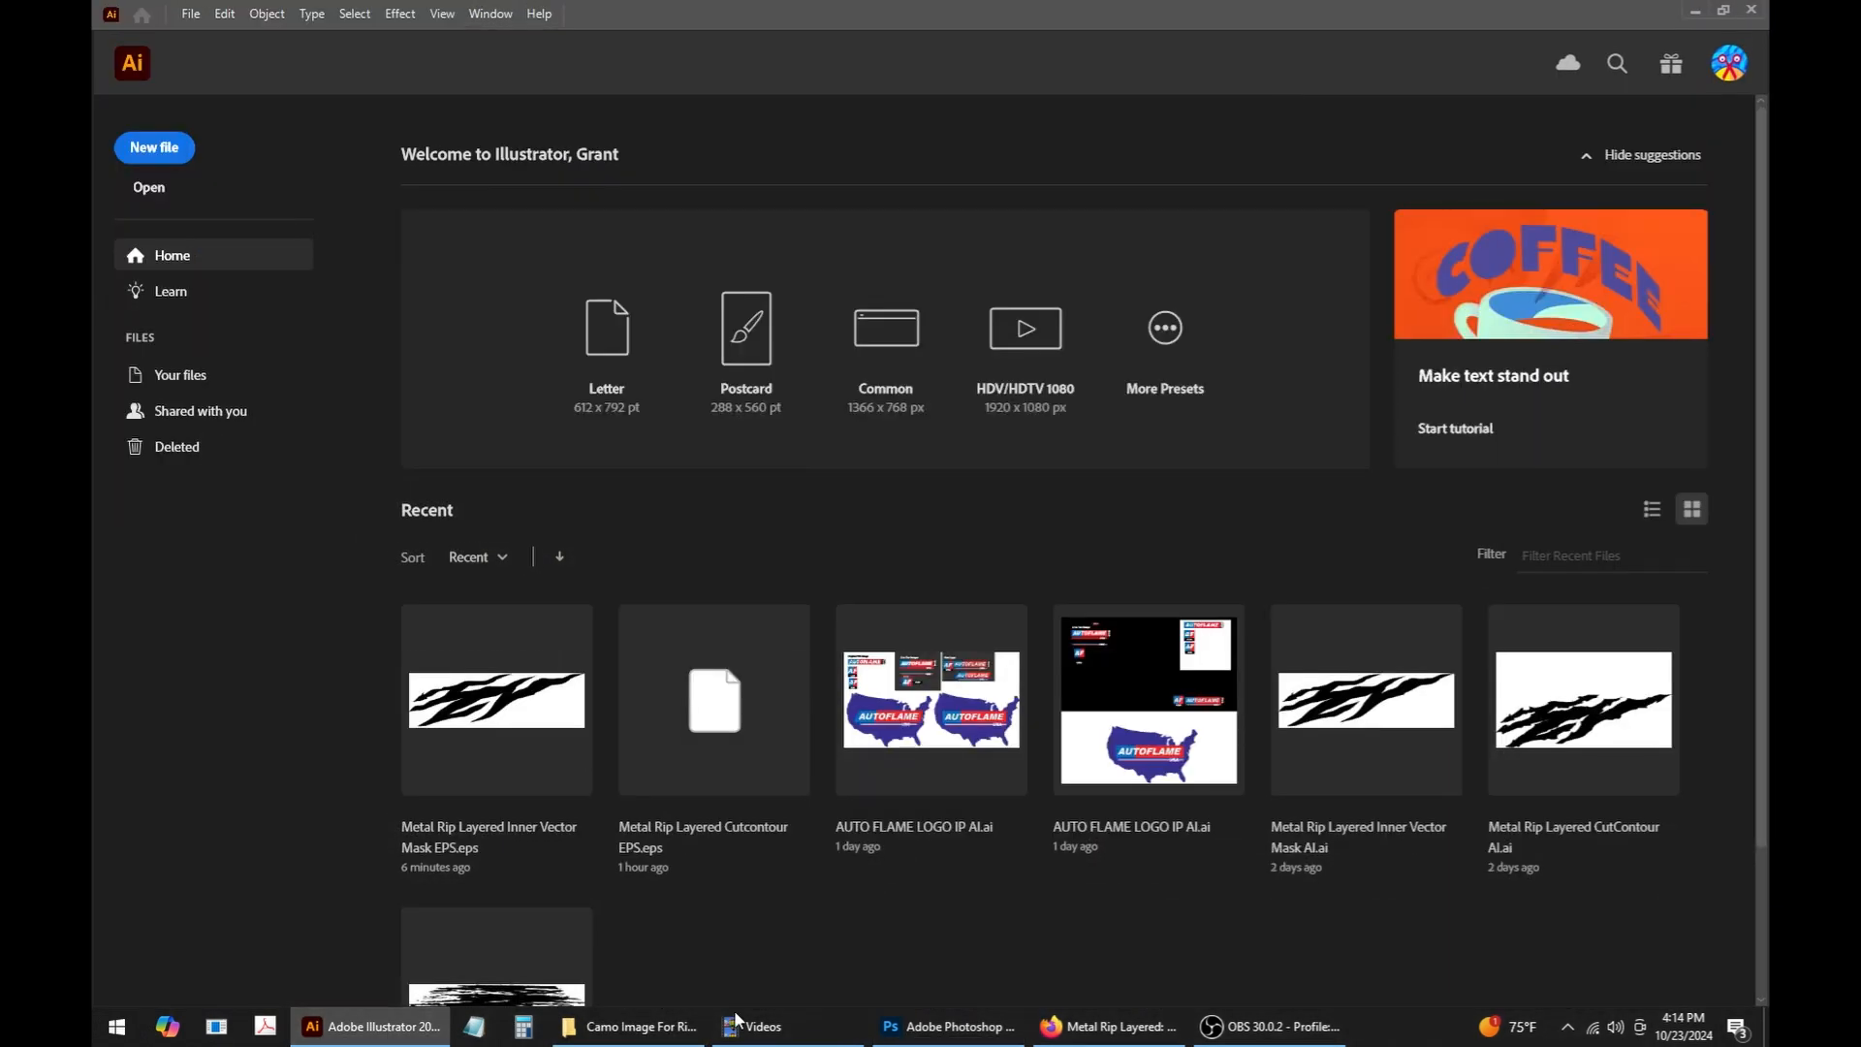
click(630, 1025)
key(alt+Up)
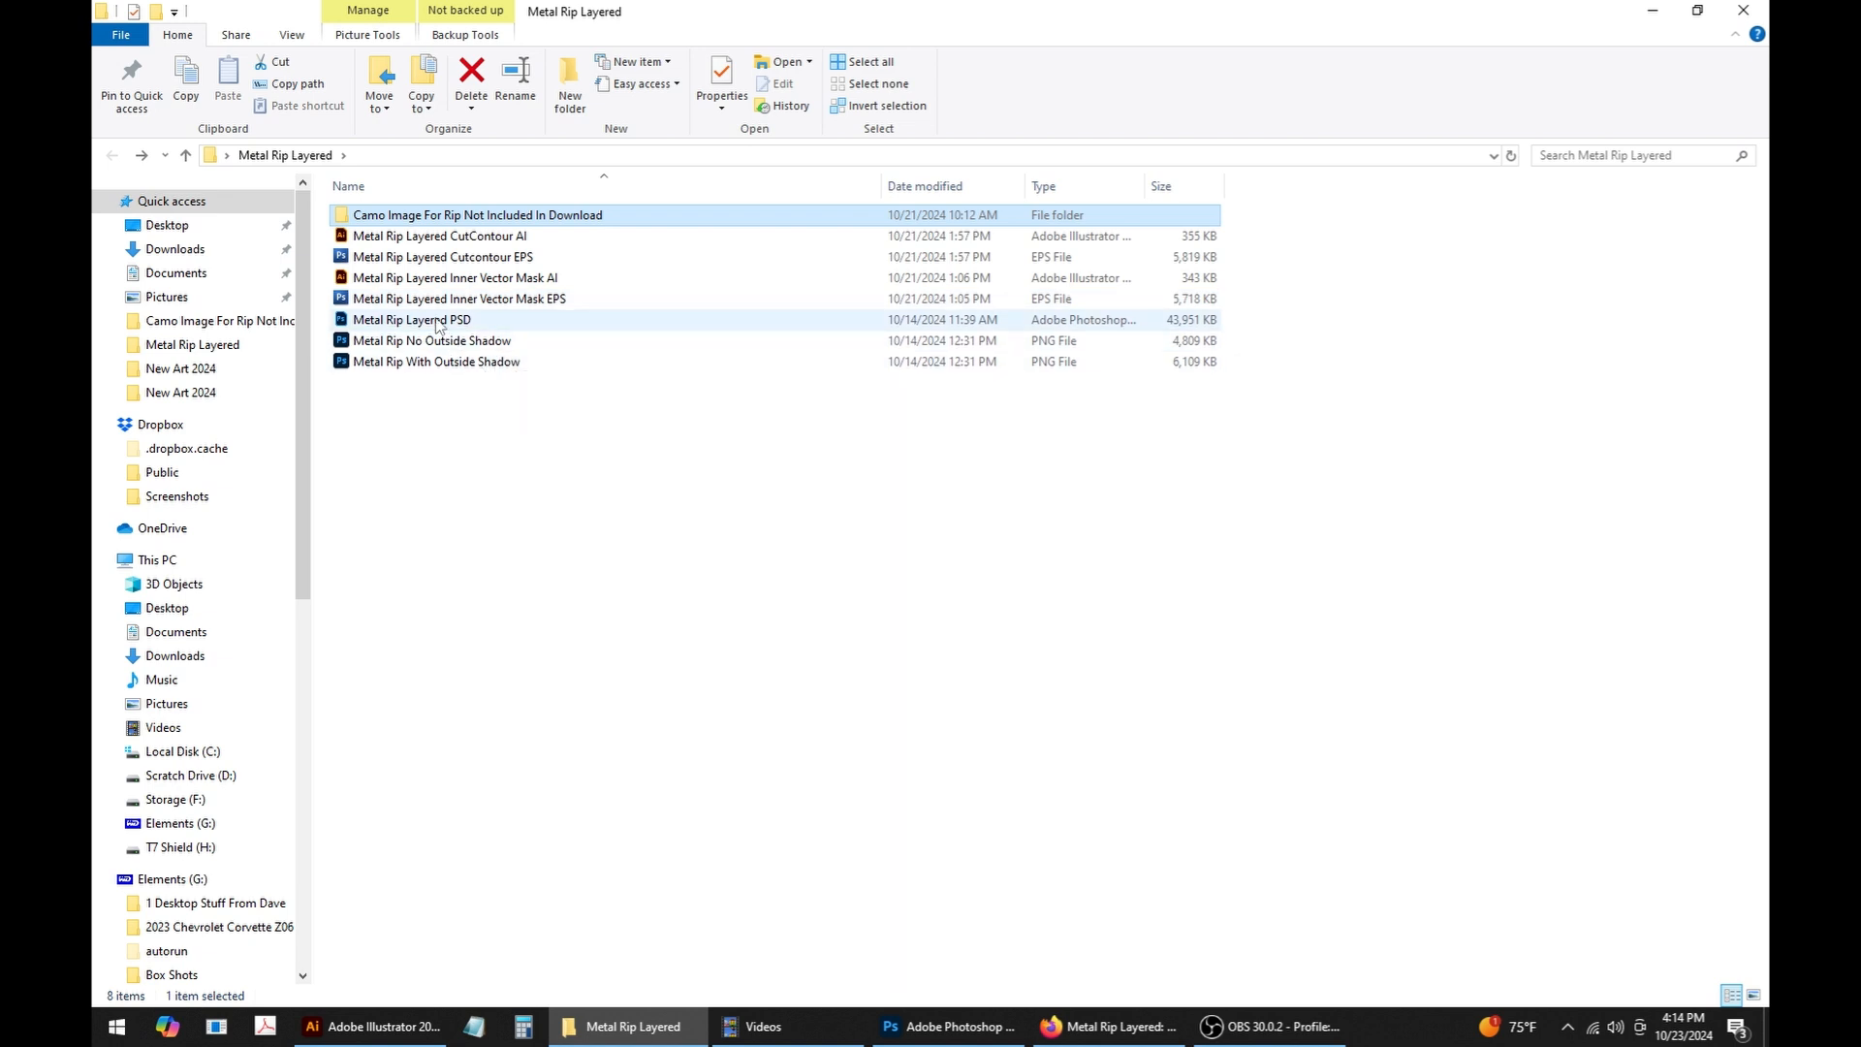
drag(436, 325, 765, 220)
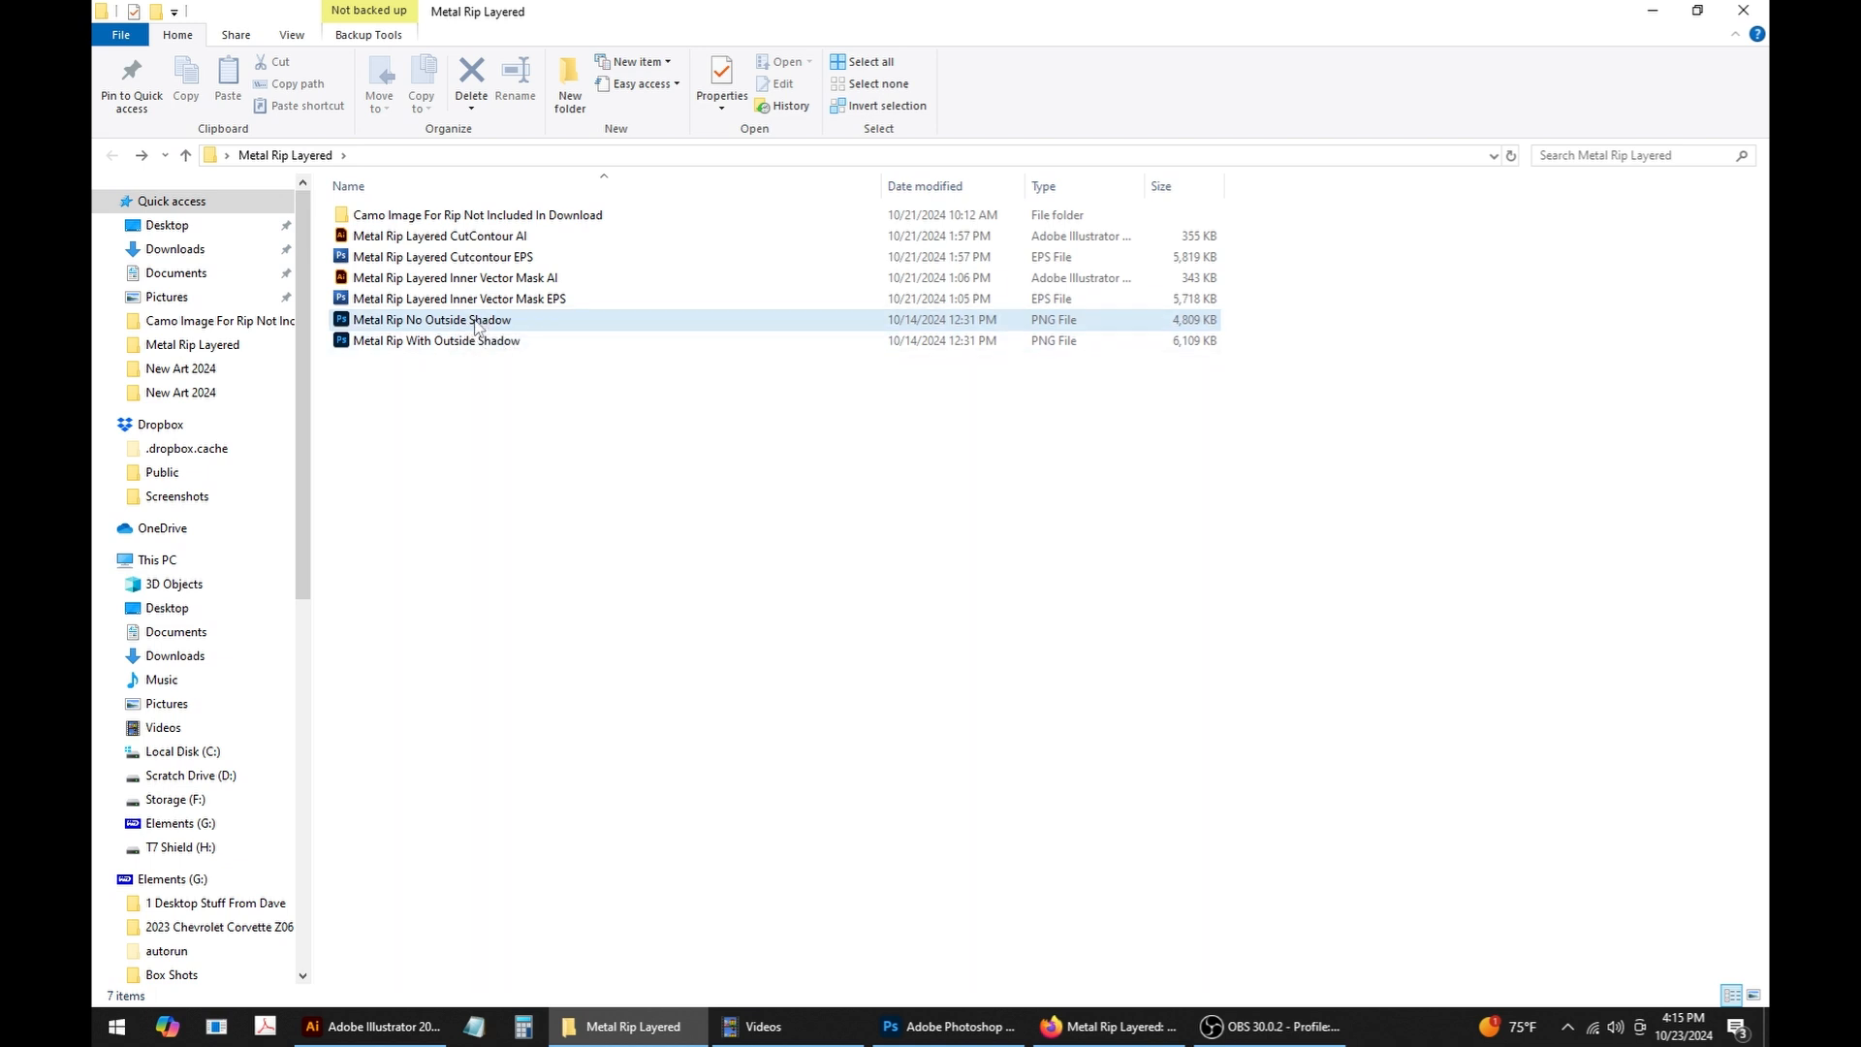
Step: Open Metal Rip Layered Inner Vector Mask EPS in Illustrator and move the black rip shape up and slightly right on the artboard
right_click(545, 306)
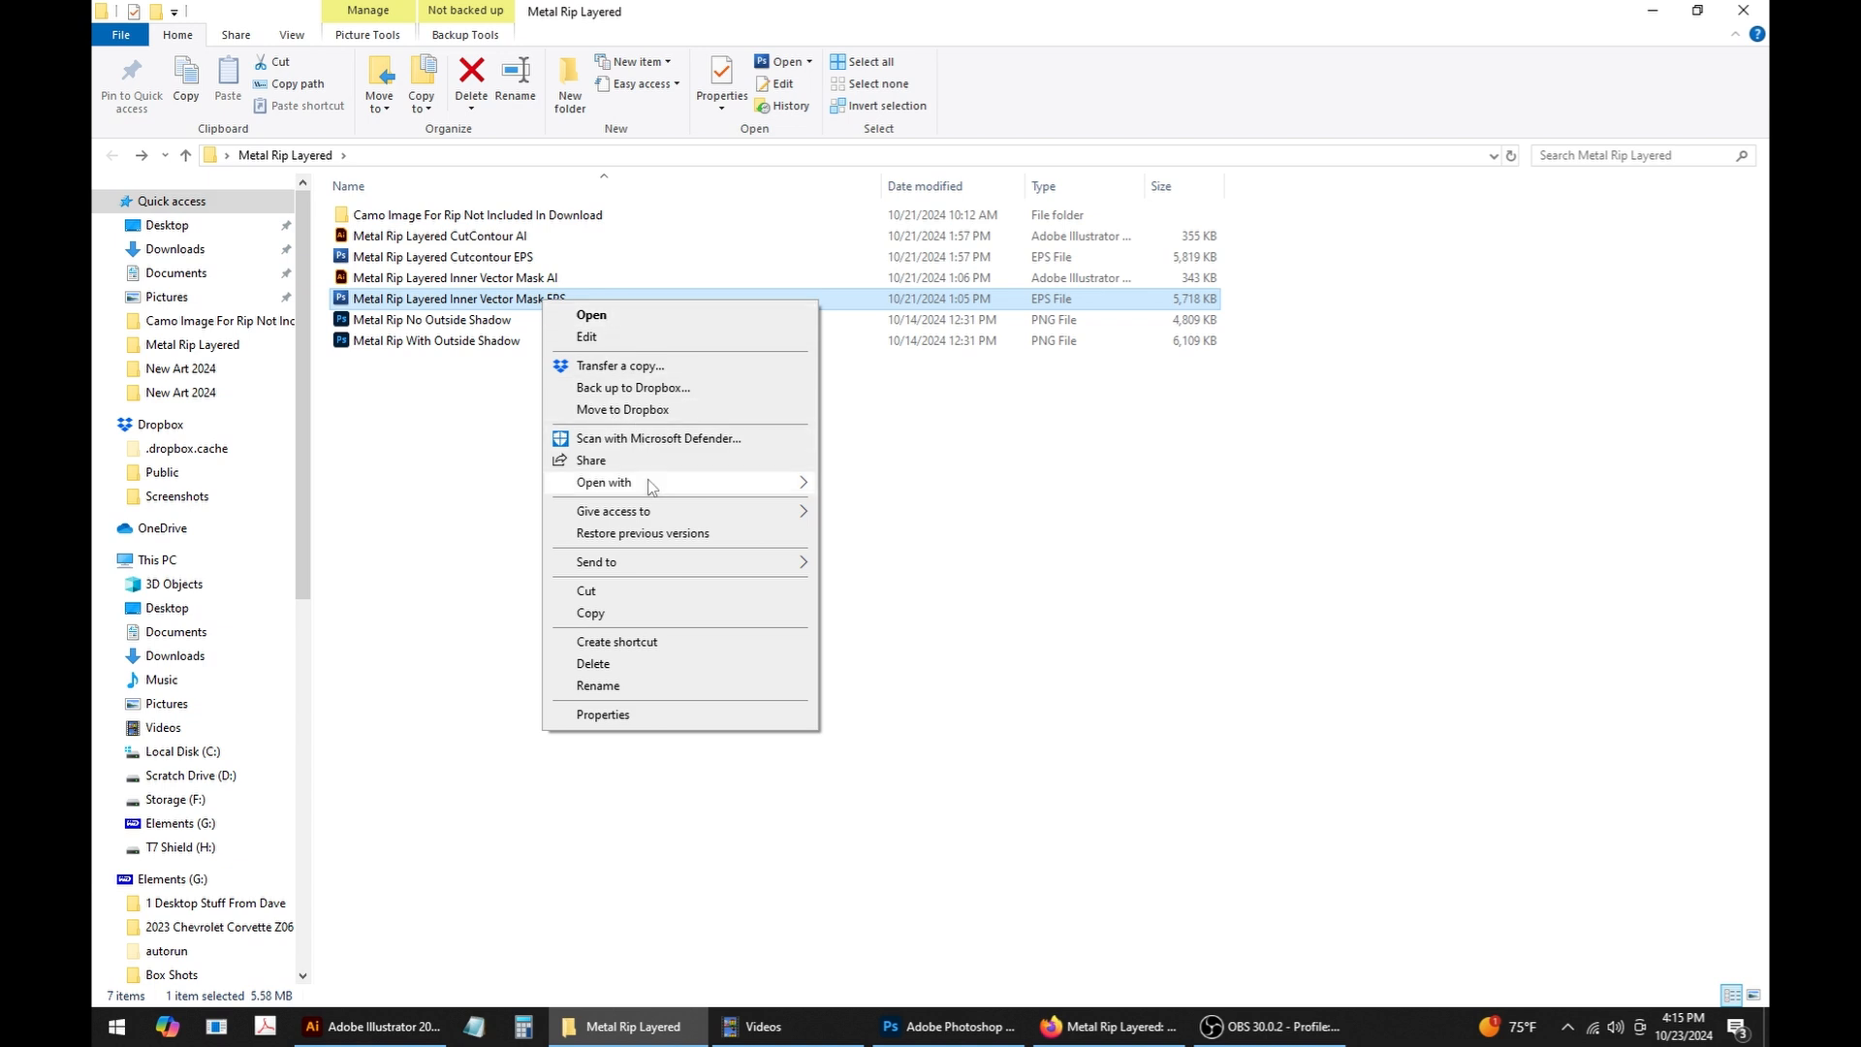
mouse_move(652, 485)
click(877, 483)
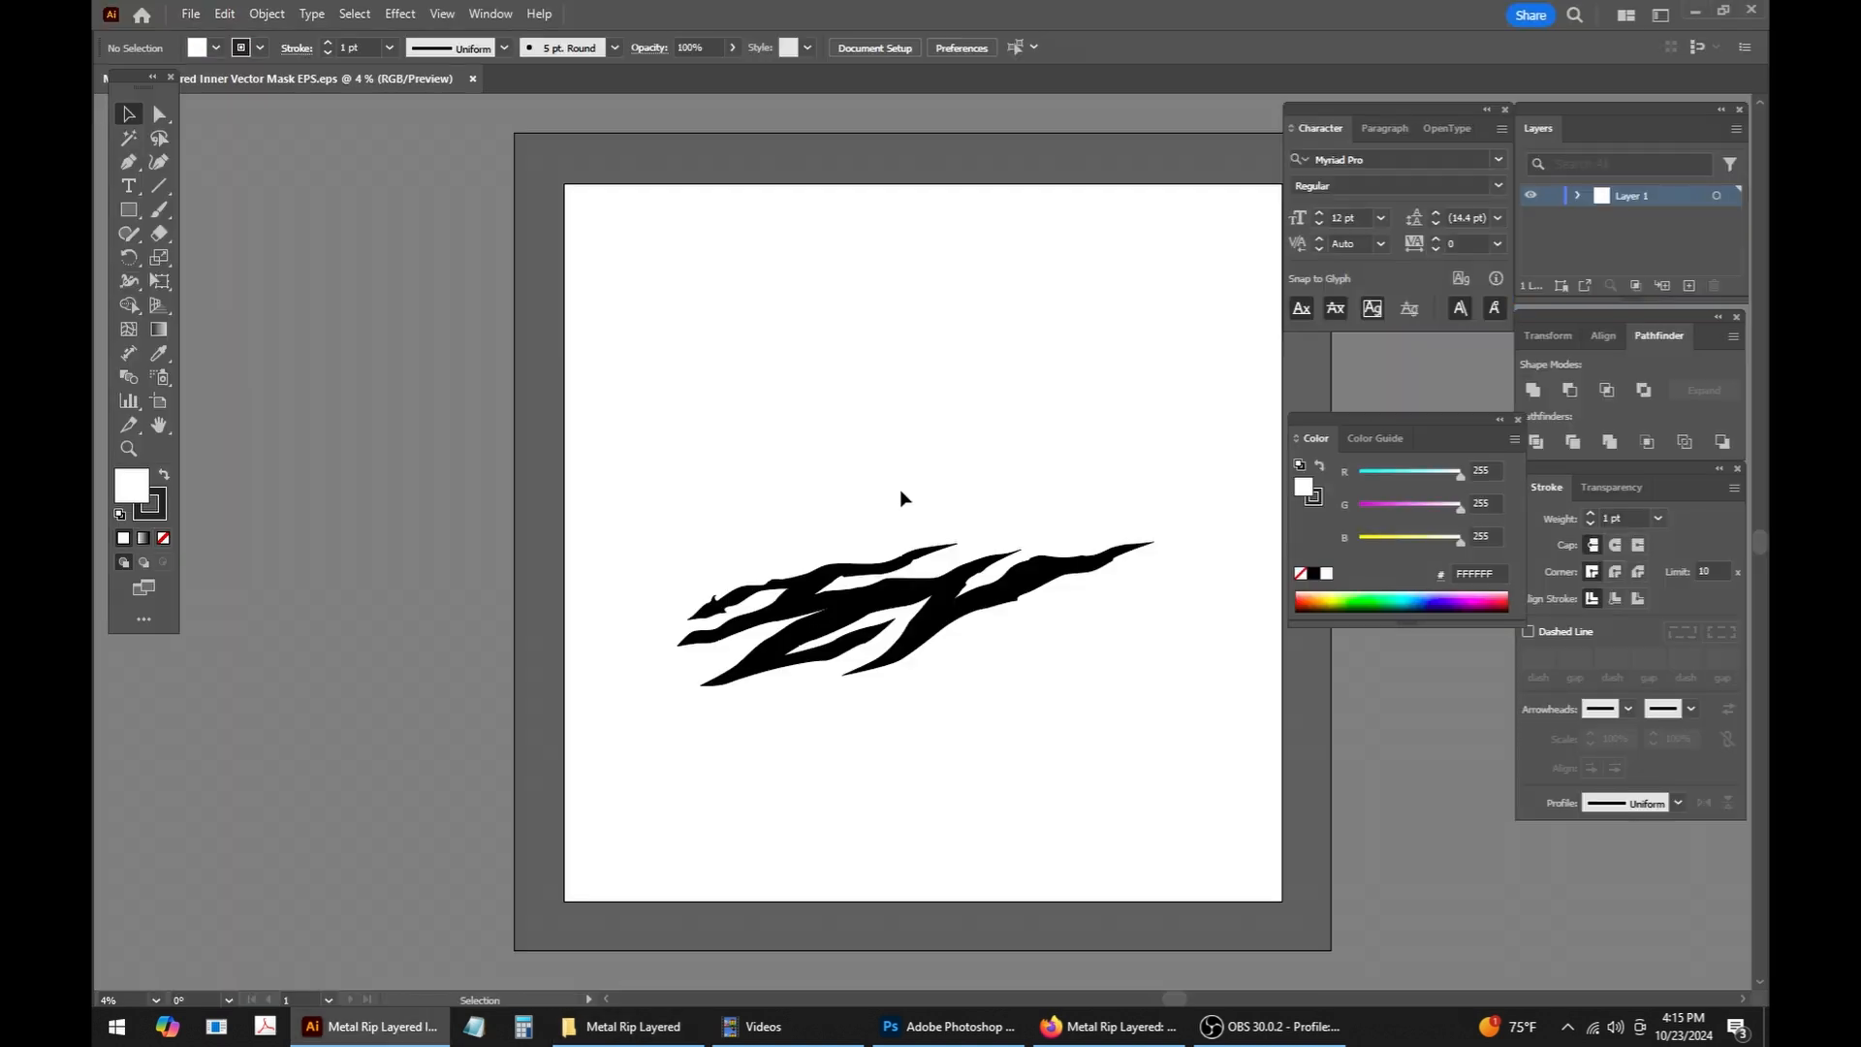
drag(750, 448, 1153, 741)
drag(945, 621, 971, 570)
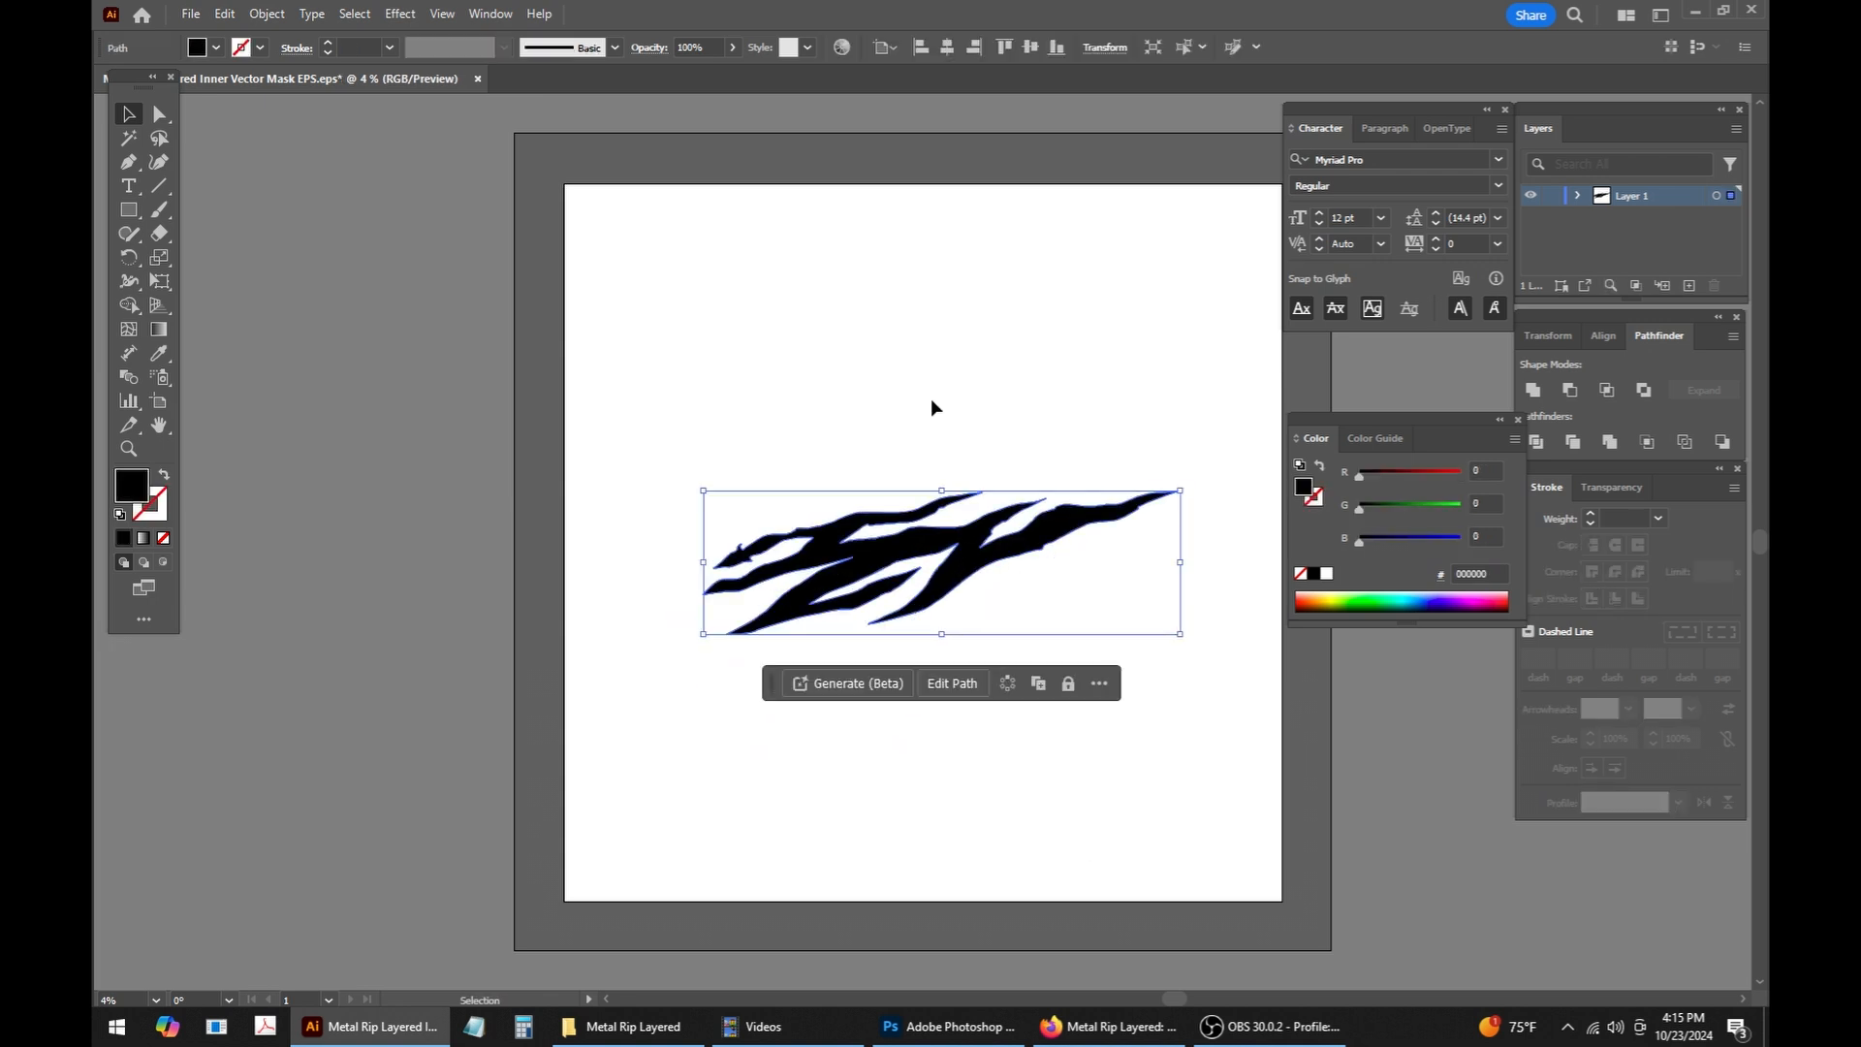
Step: Place the Bushwolf Obliteration Buck Hybrid image from the camo folder into the Illustrator document and embed it
click(630, 1026)
double_click(455, 214)
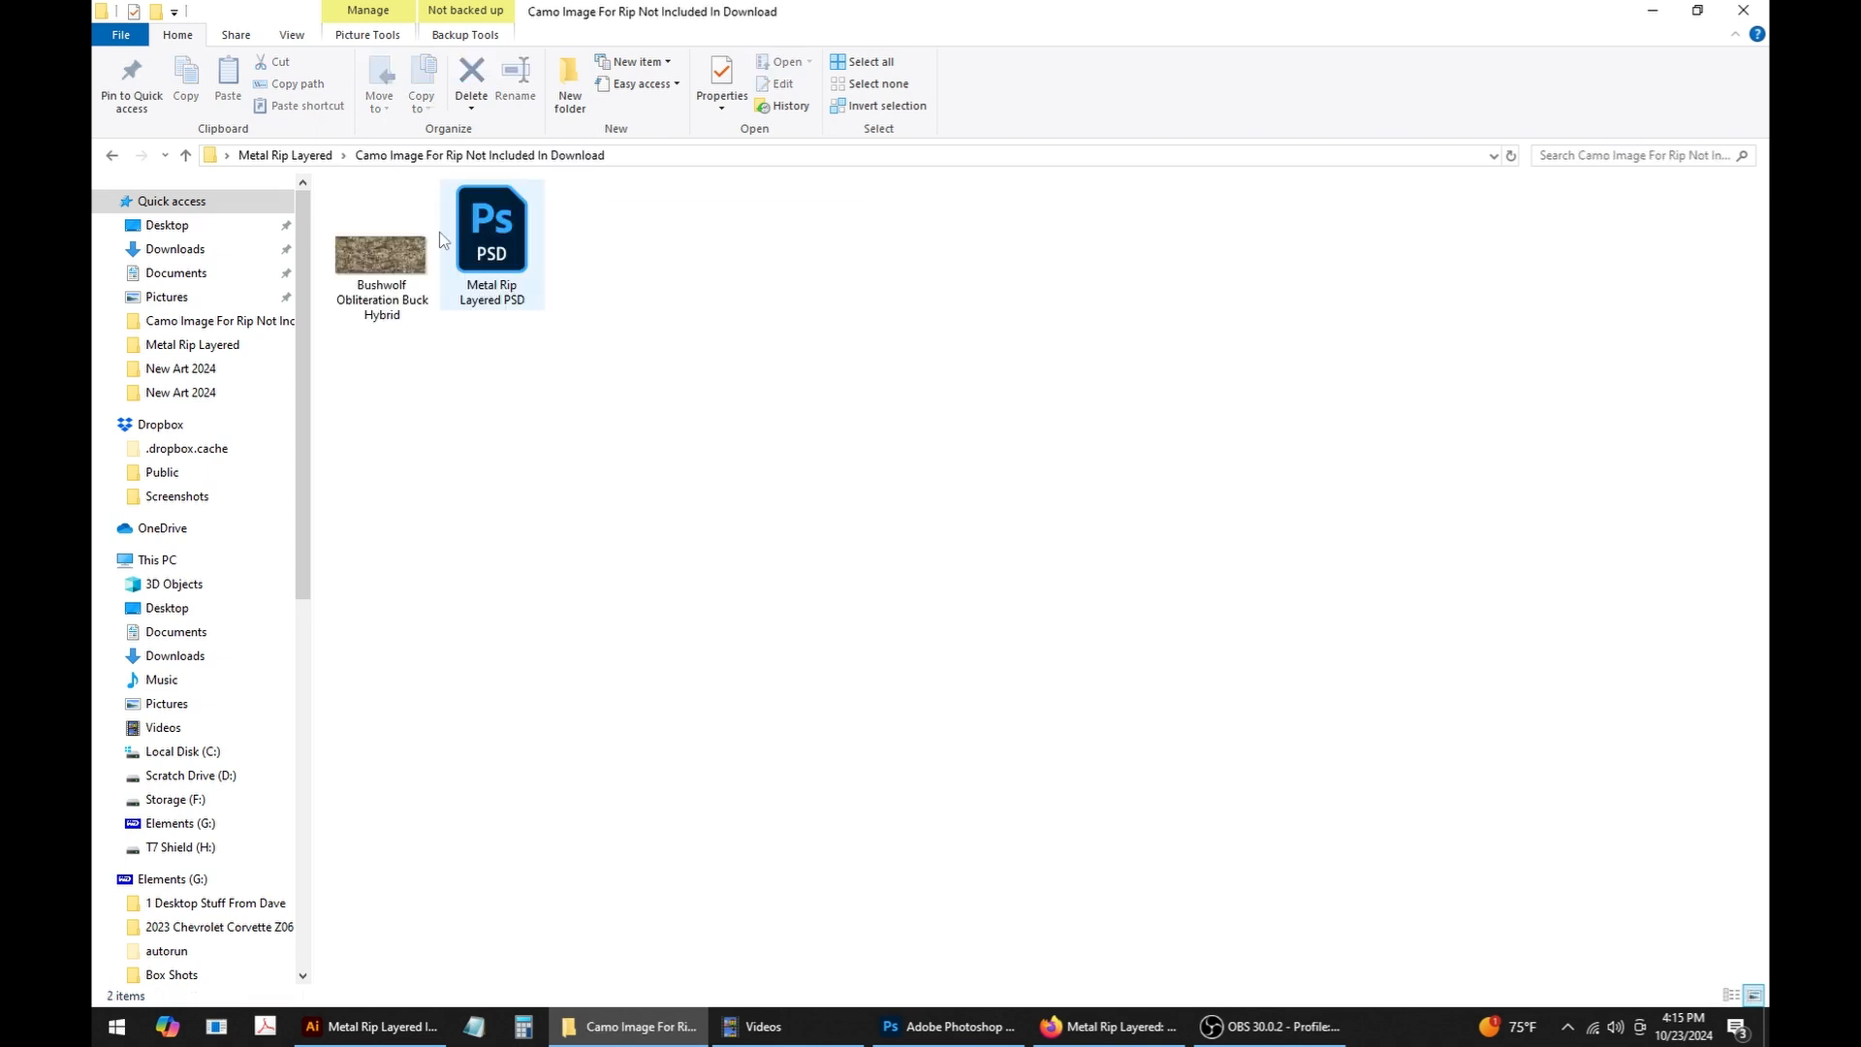
click(417, 254)
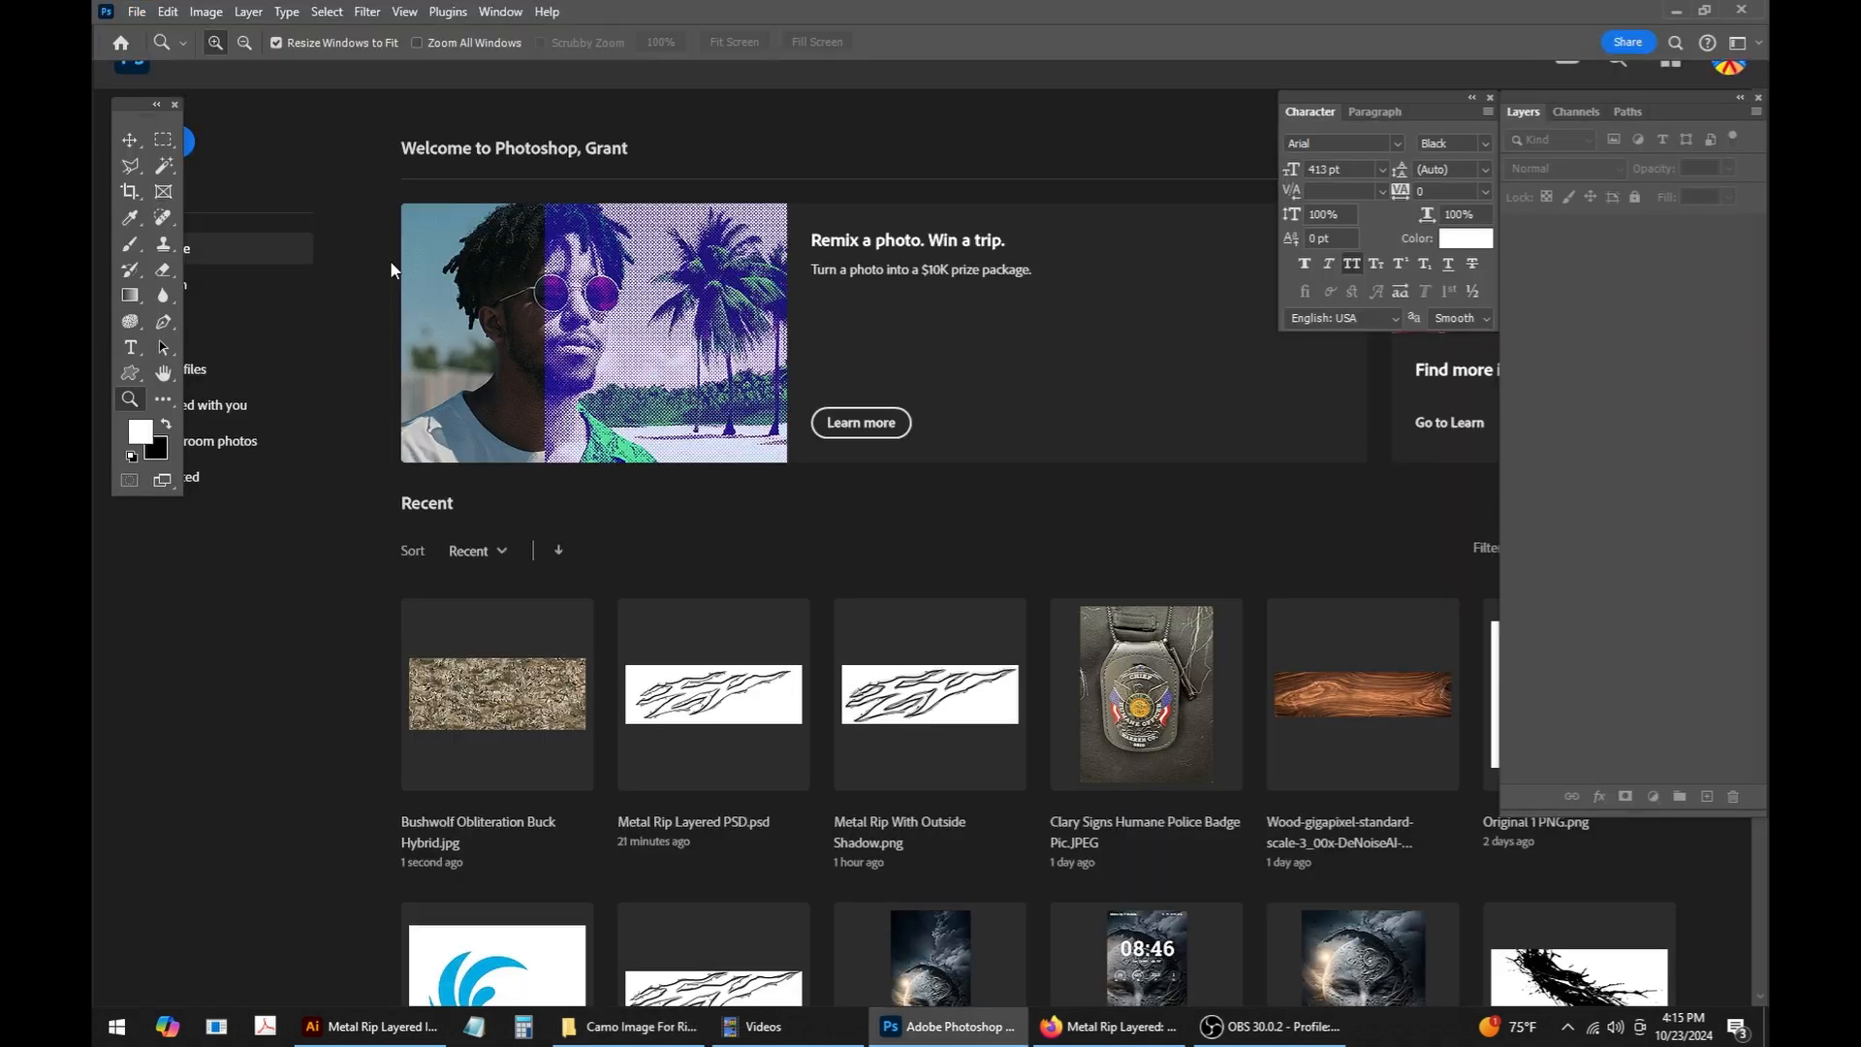
click(620, 1029)
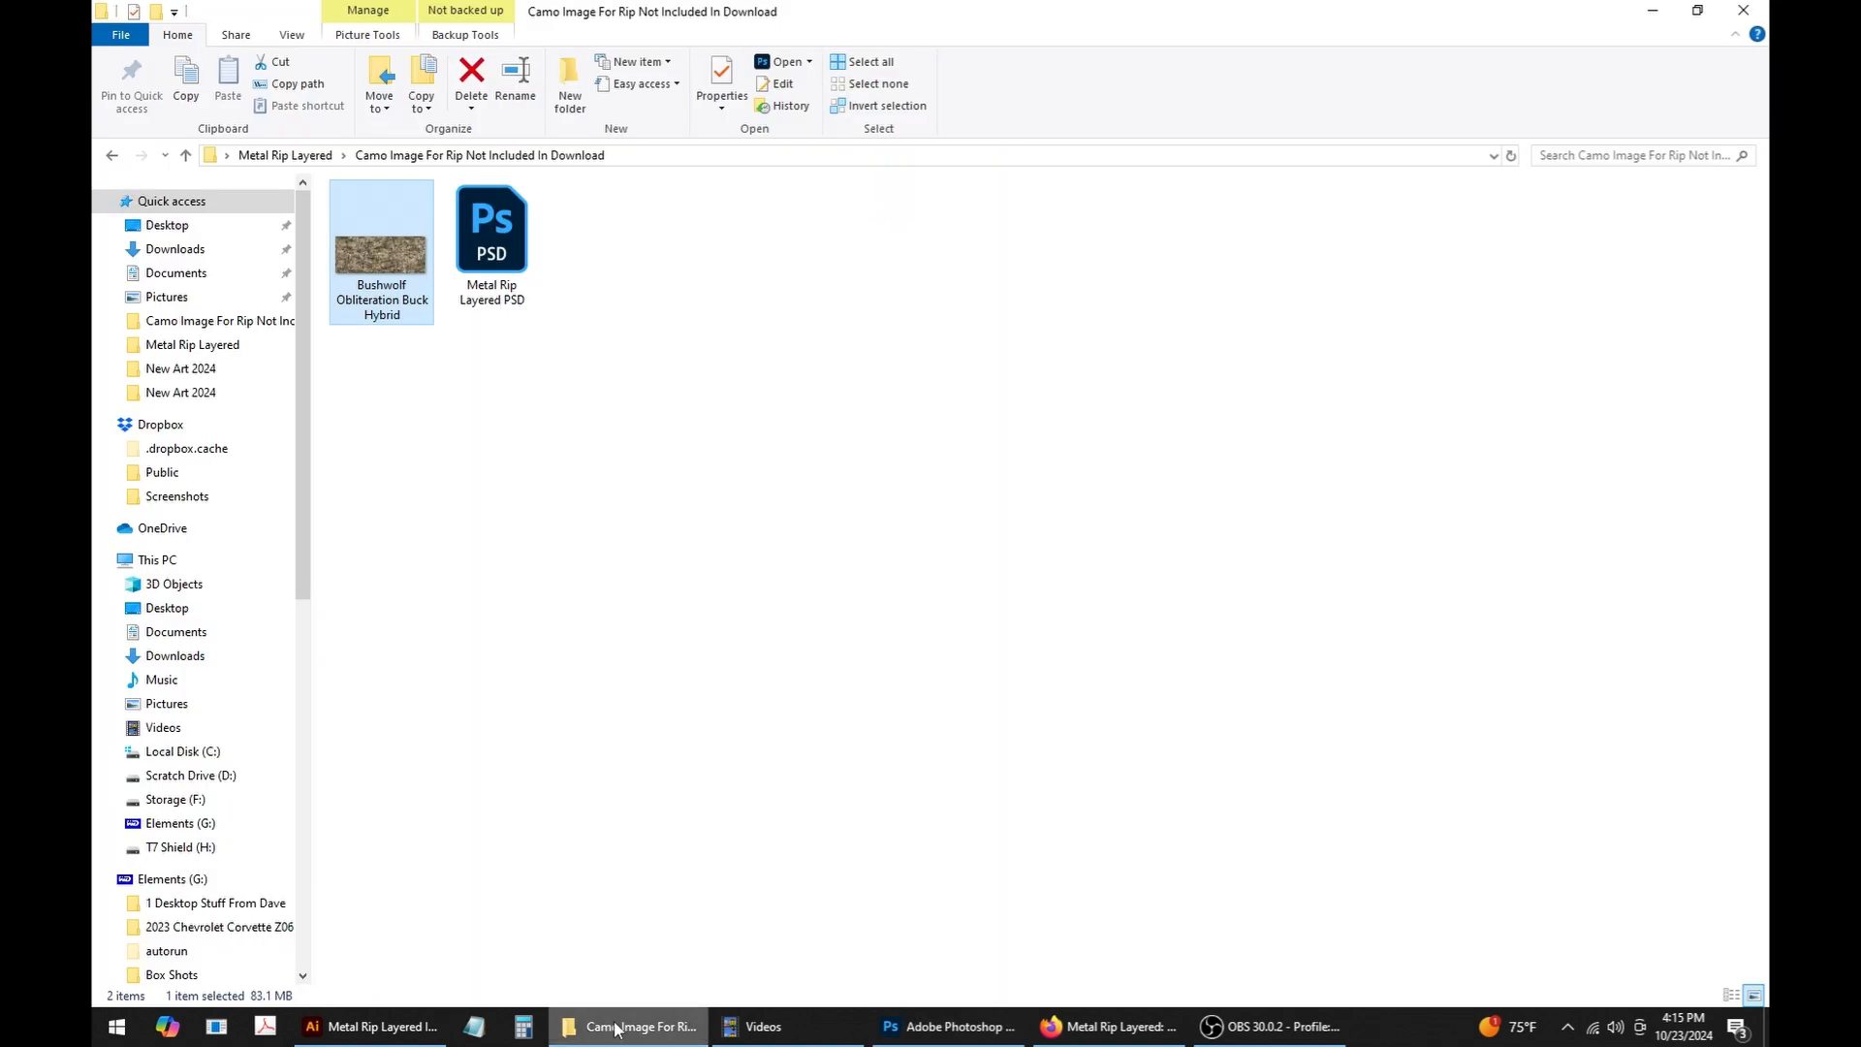
drag(386, 271, 868, 386)
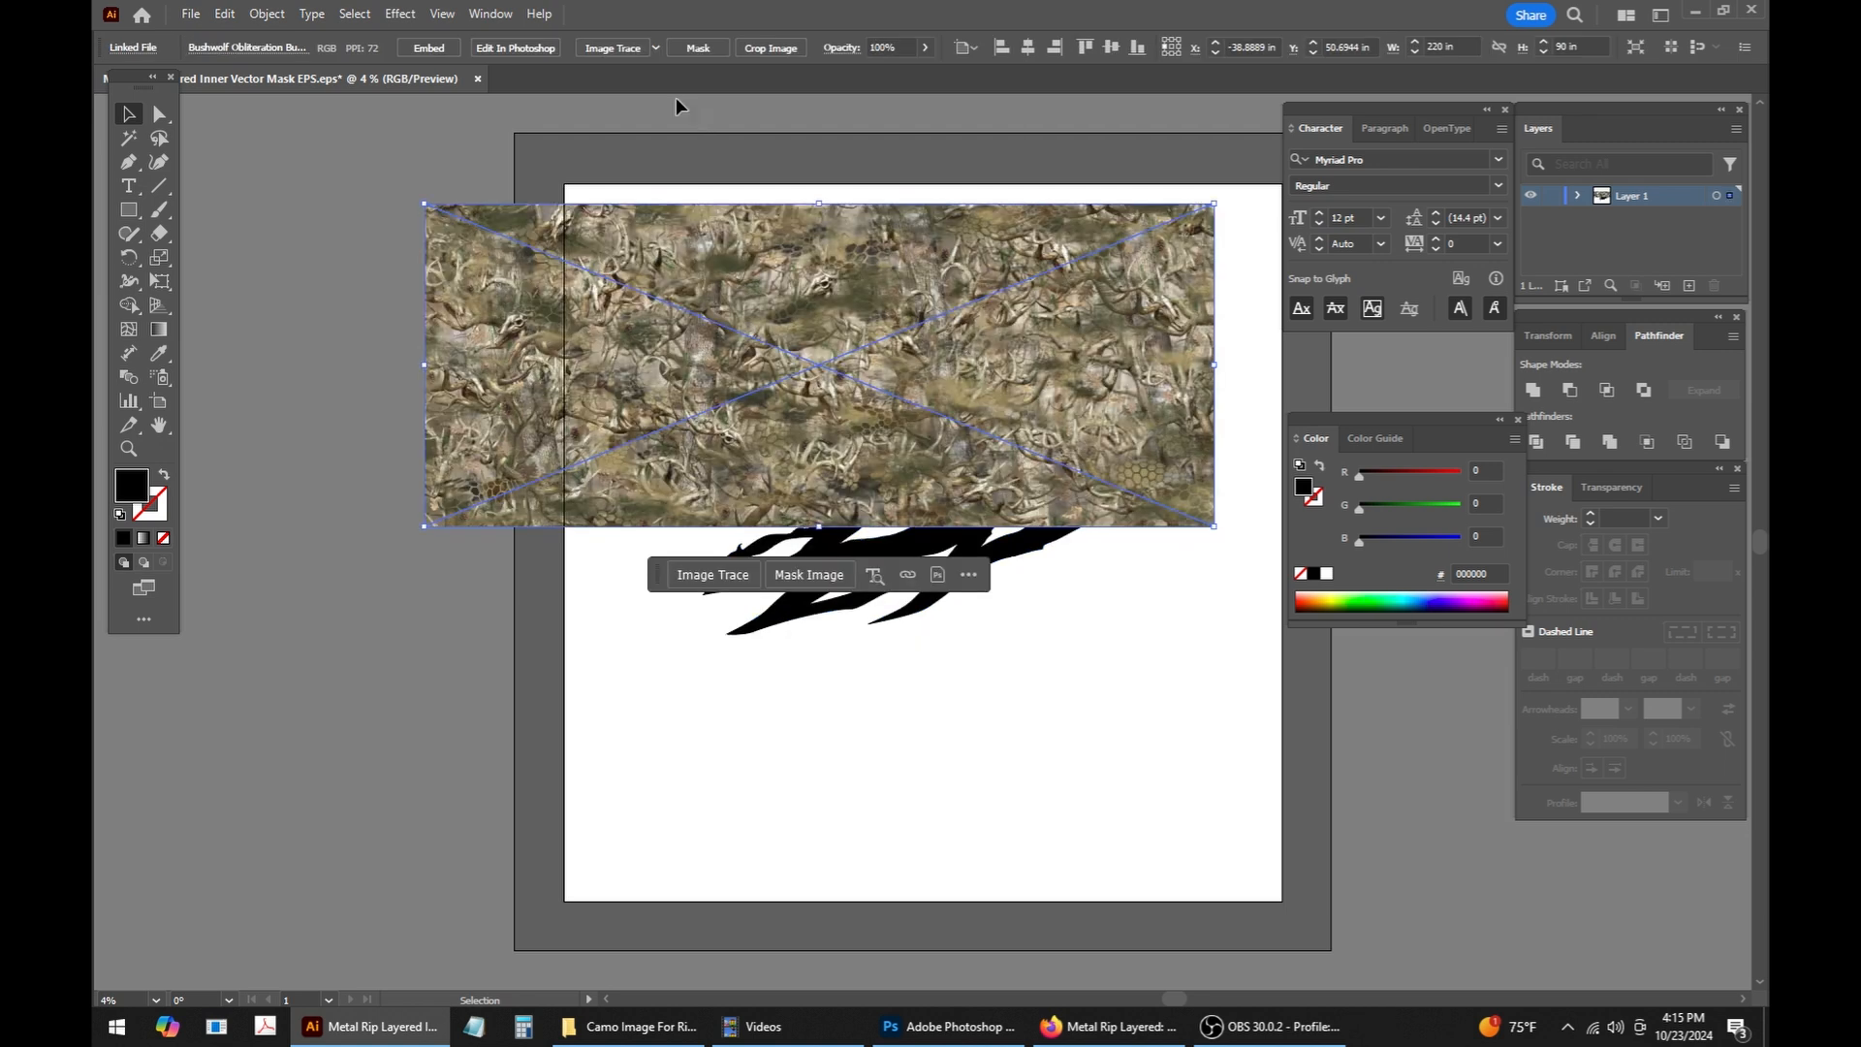
click(436, 52)
Step: Scale the camo image down to about 135.8 by 55.5 in and position it to cover the whole rip shape
mouse_move(642, 244)
mouse_down()
mouse_move(840, 269)
mouse_move(801, 300)
mouse_move(807, 324)
mouse_up()
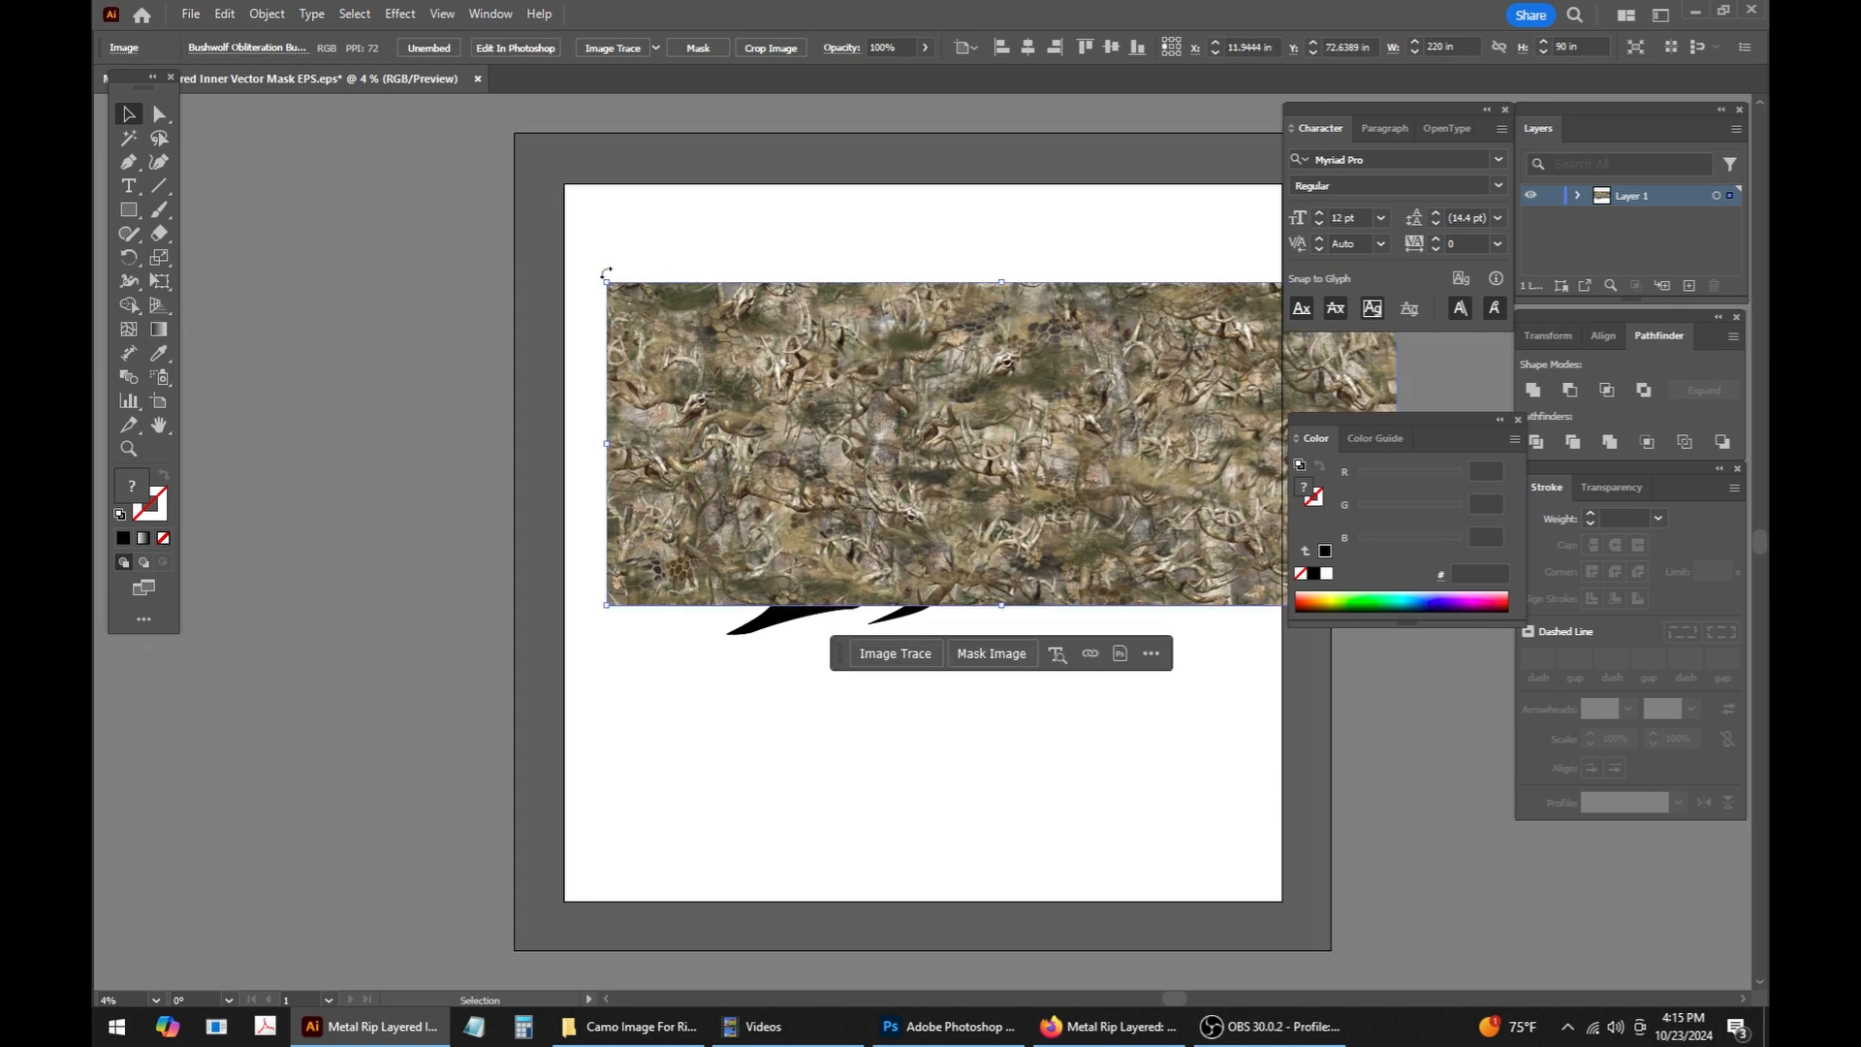
mouse_move(606, 280)
mouse_down()
mouse_move(870, 332)
mouse_move(964, 378)
mouse_move(897, 387)
mouse_move(1003, 419)
mouse_up()
drag(1177, 488, 876, 532)
drag(1093, 487, 1242, 446)
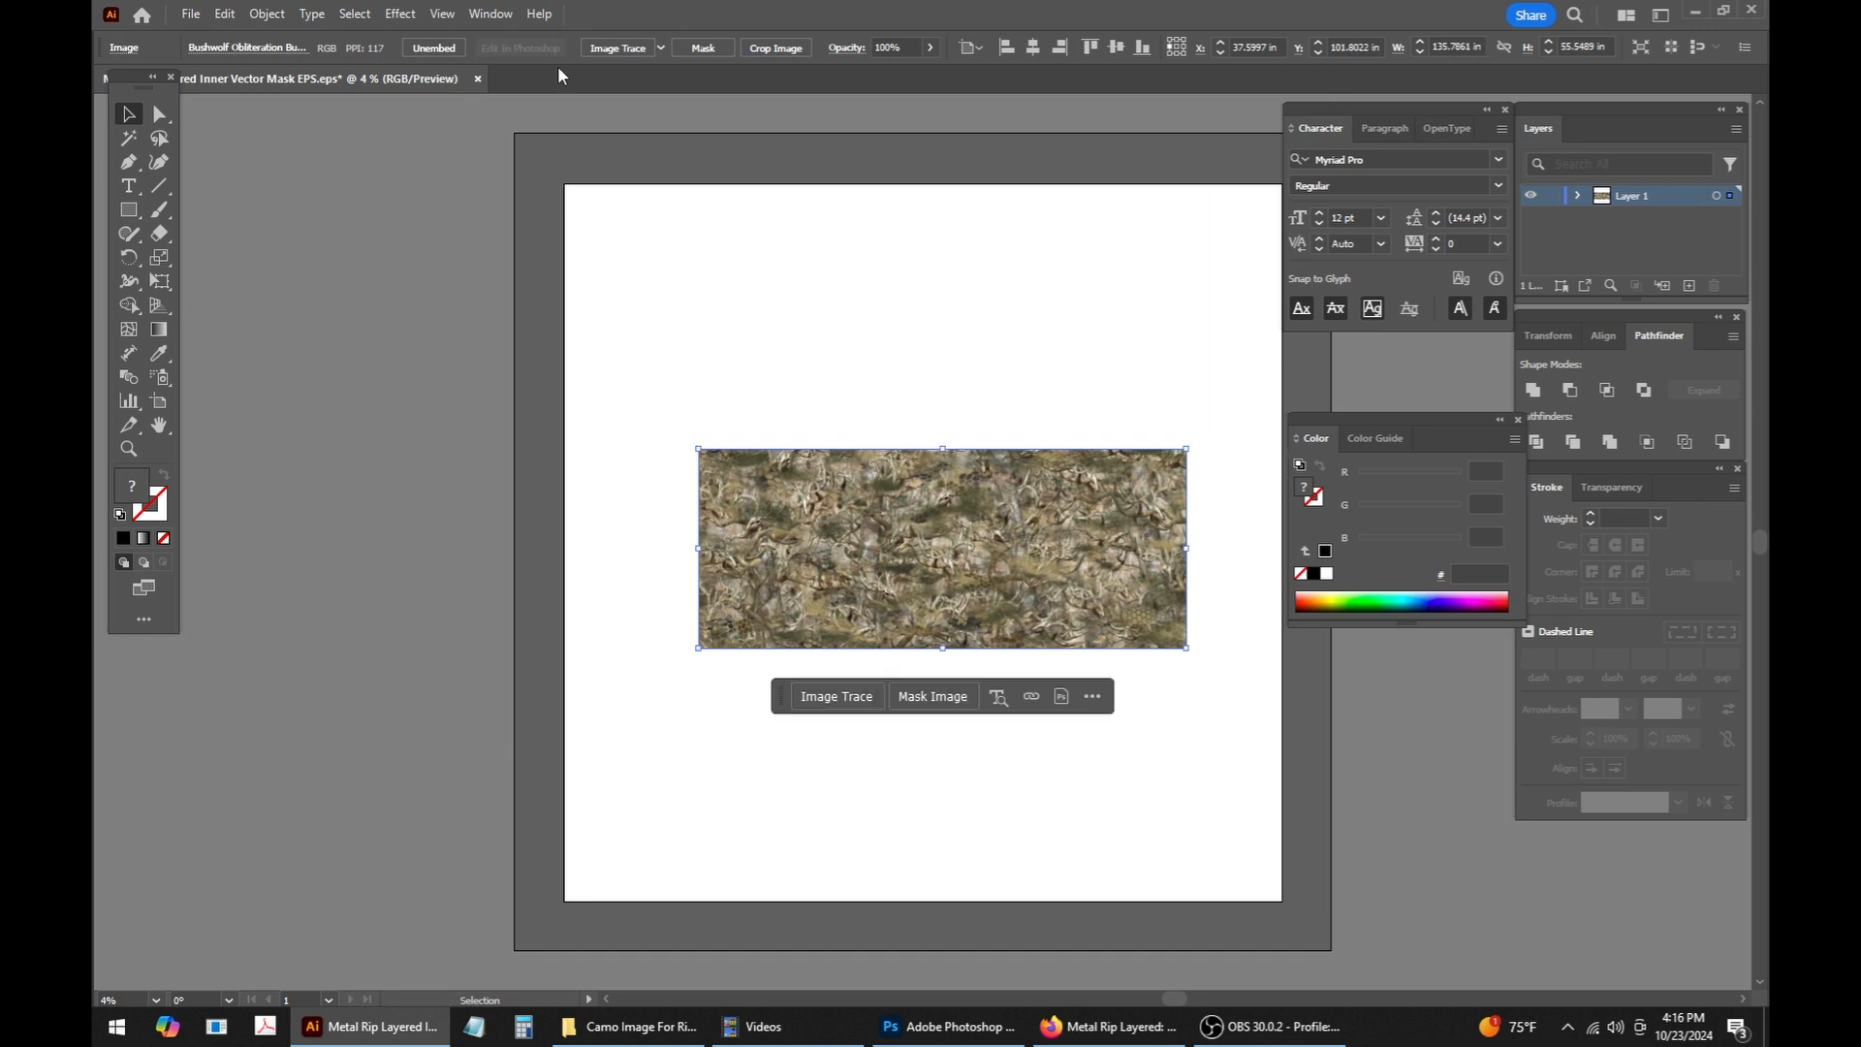
Step: Send the camo image to the back, behind the black rip shape
click(267, 13)
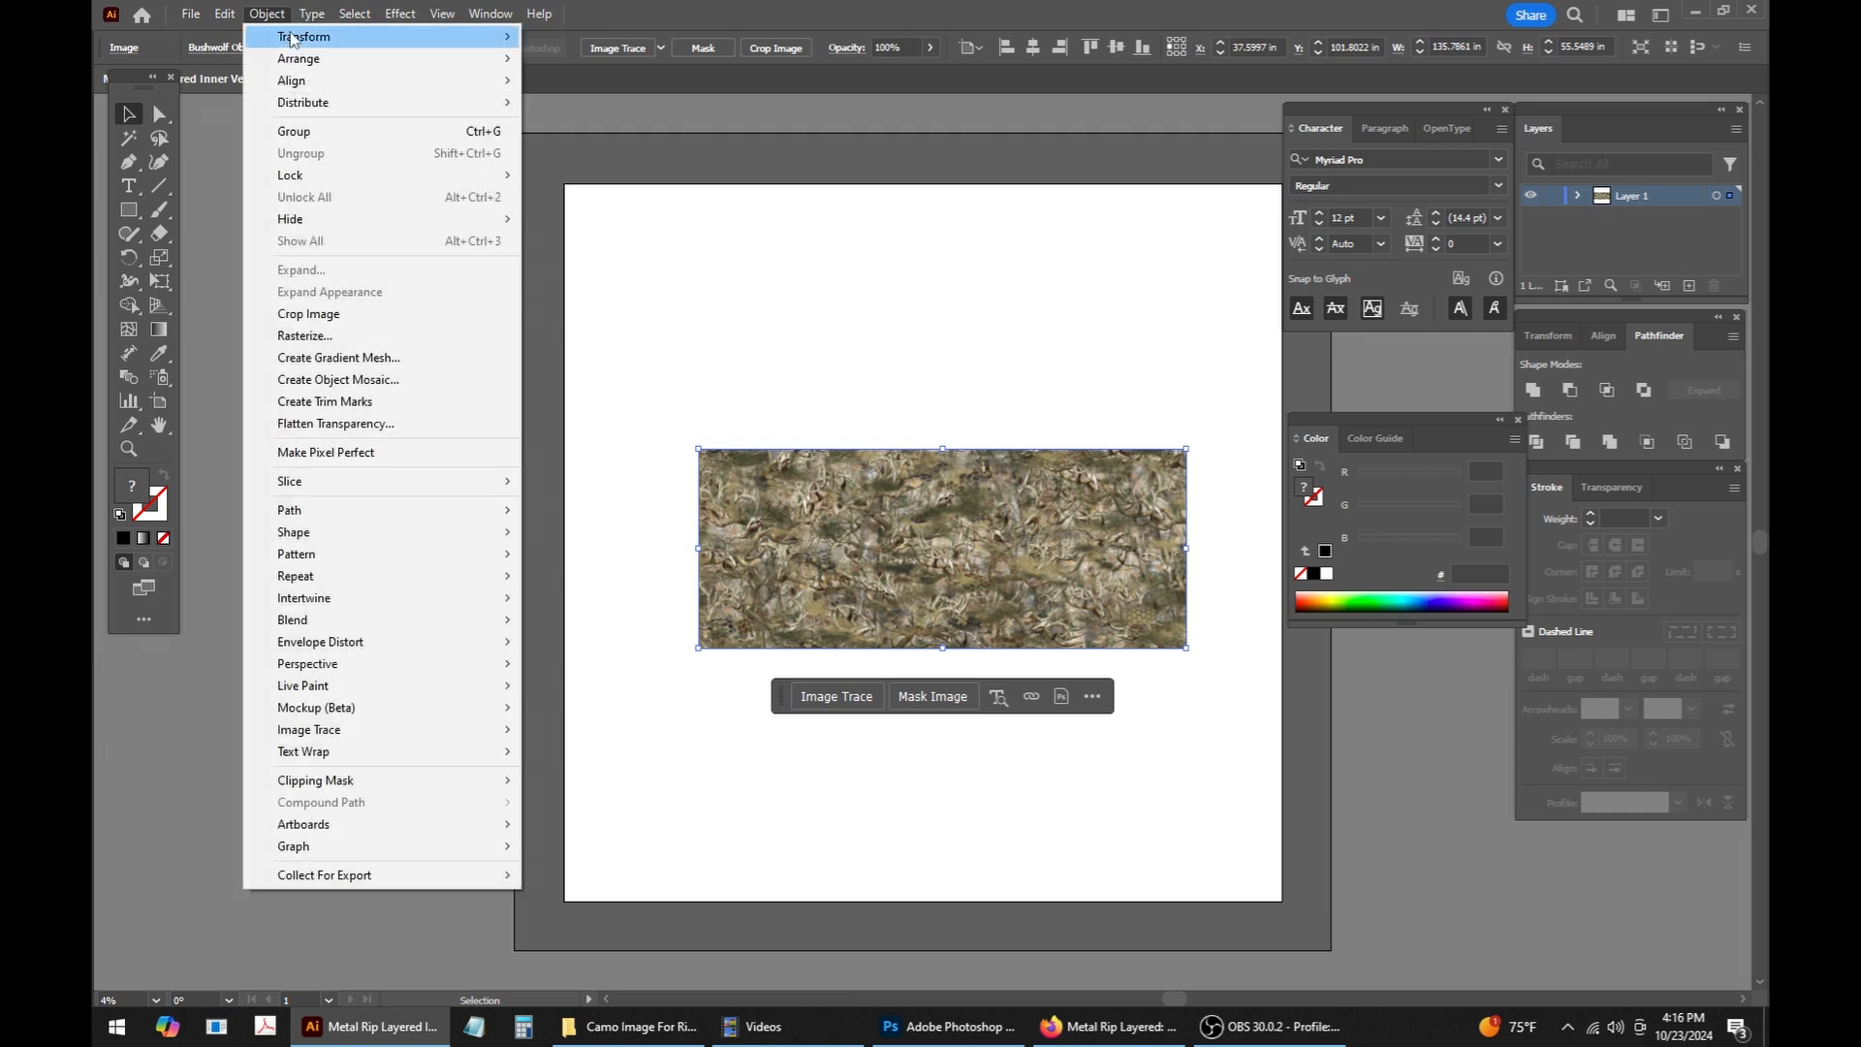
mouse_move(298, 62)
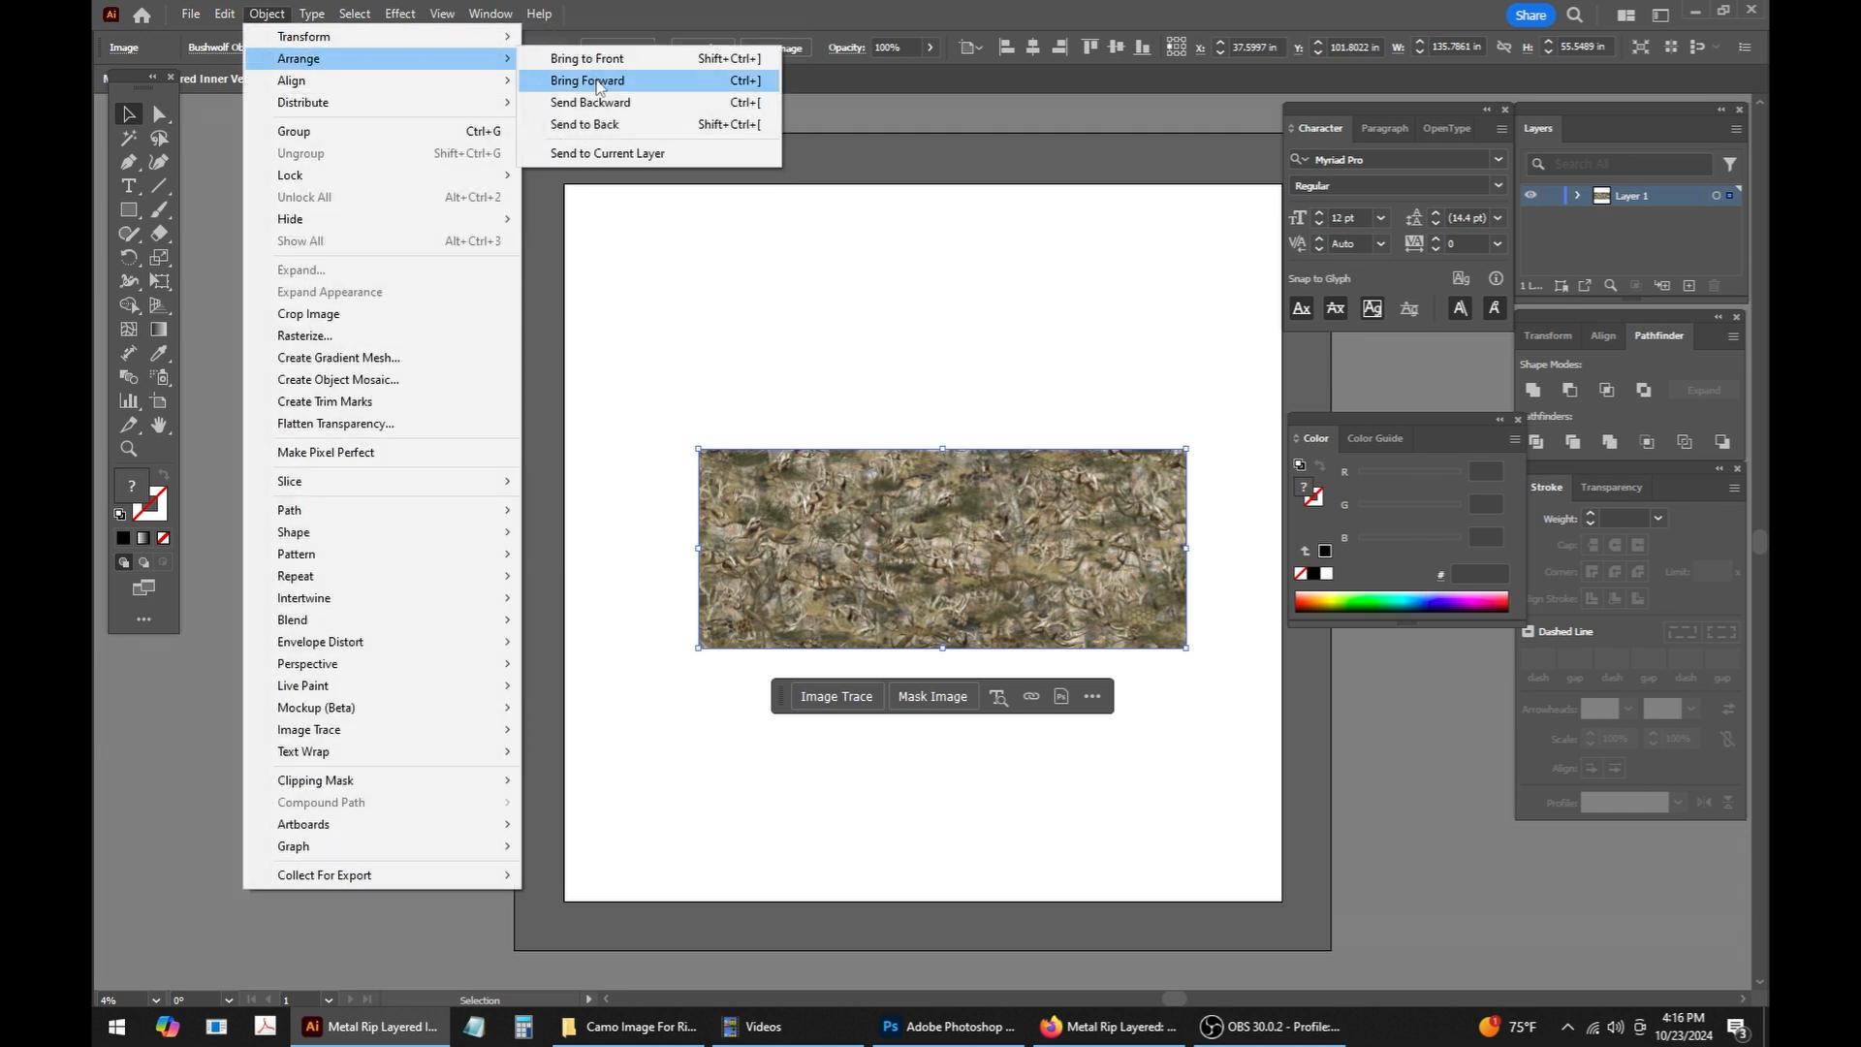
click(577, 124)
Step: Make a clipping mask from the rip shape and the camo image, and check the clipped result
drag(824, 379, 1027, 728)
click(268, 14)
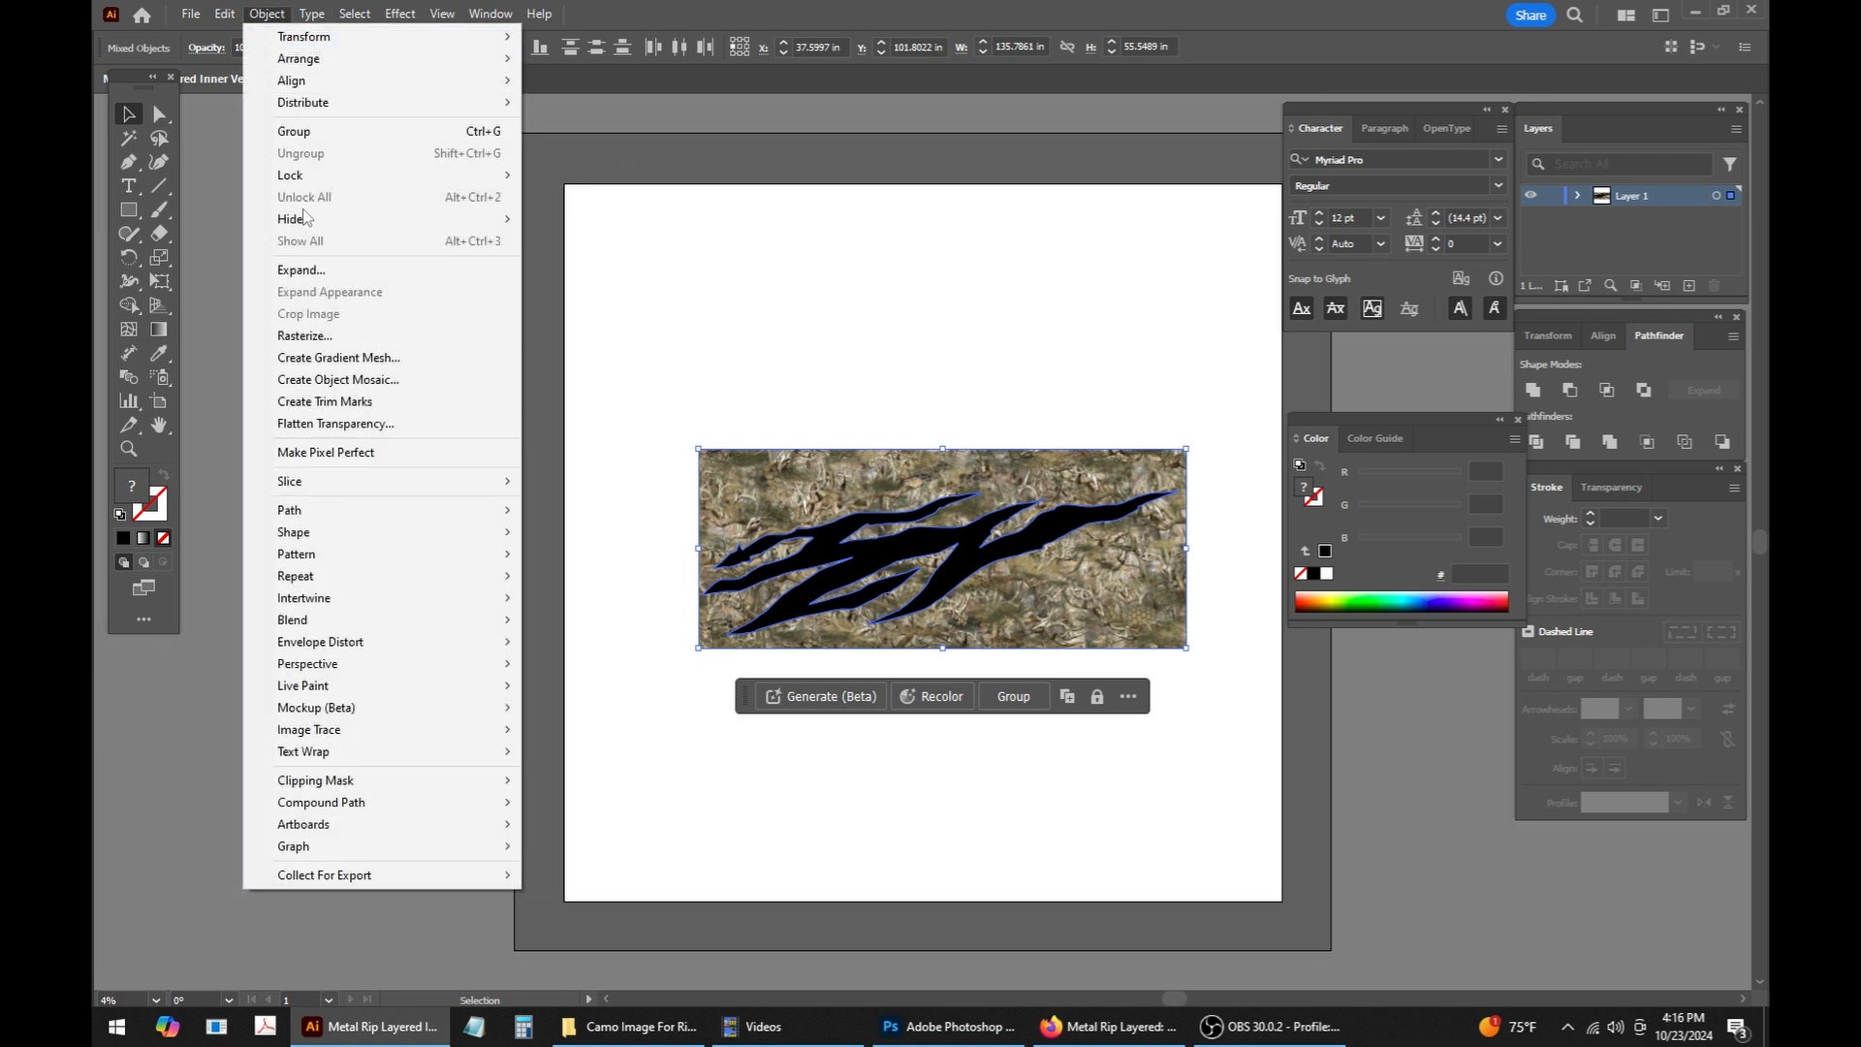
mouse_move(427, 783)
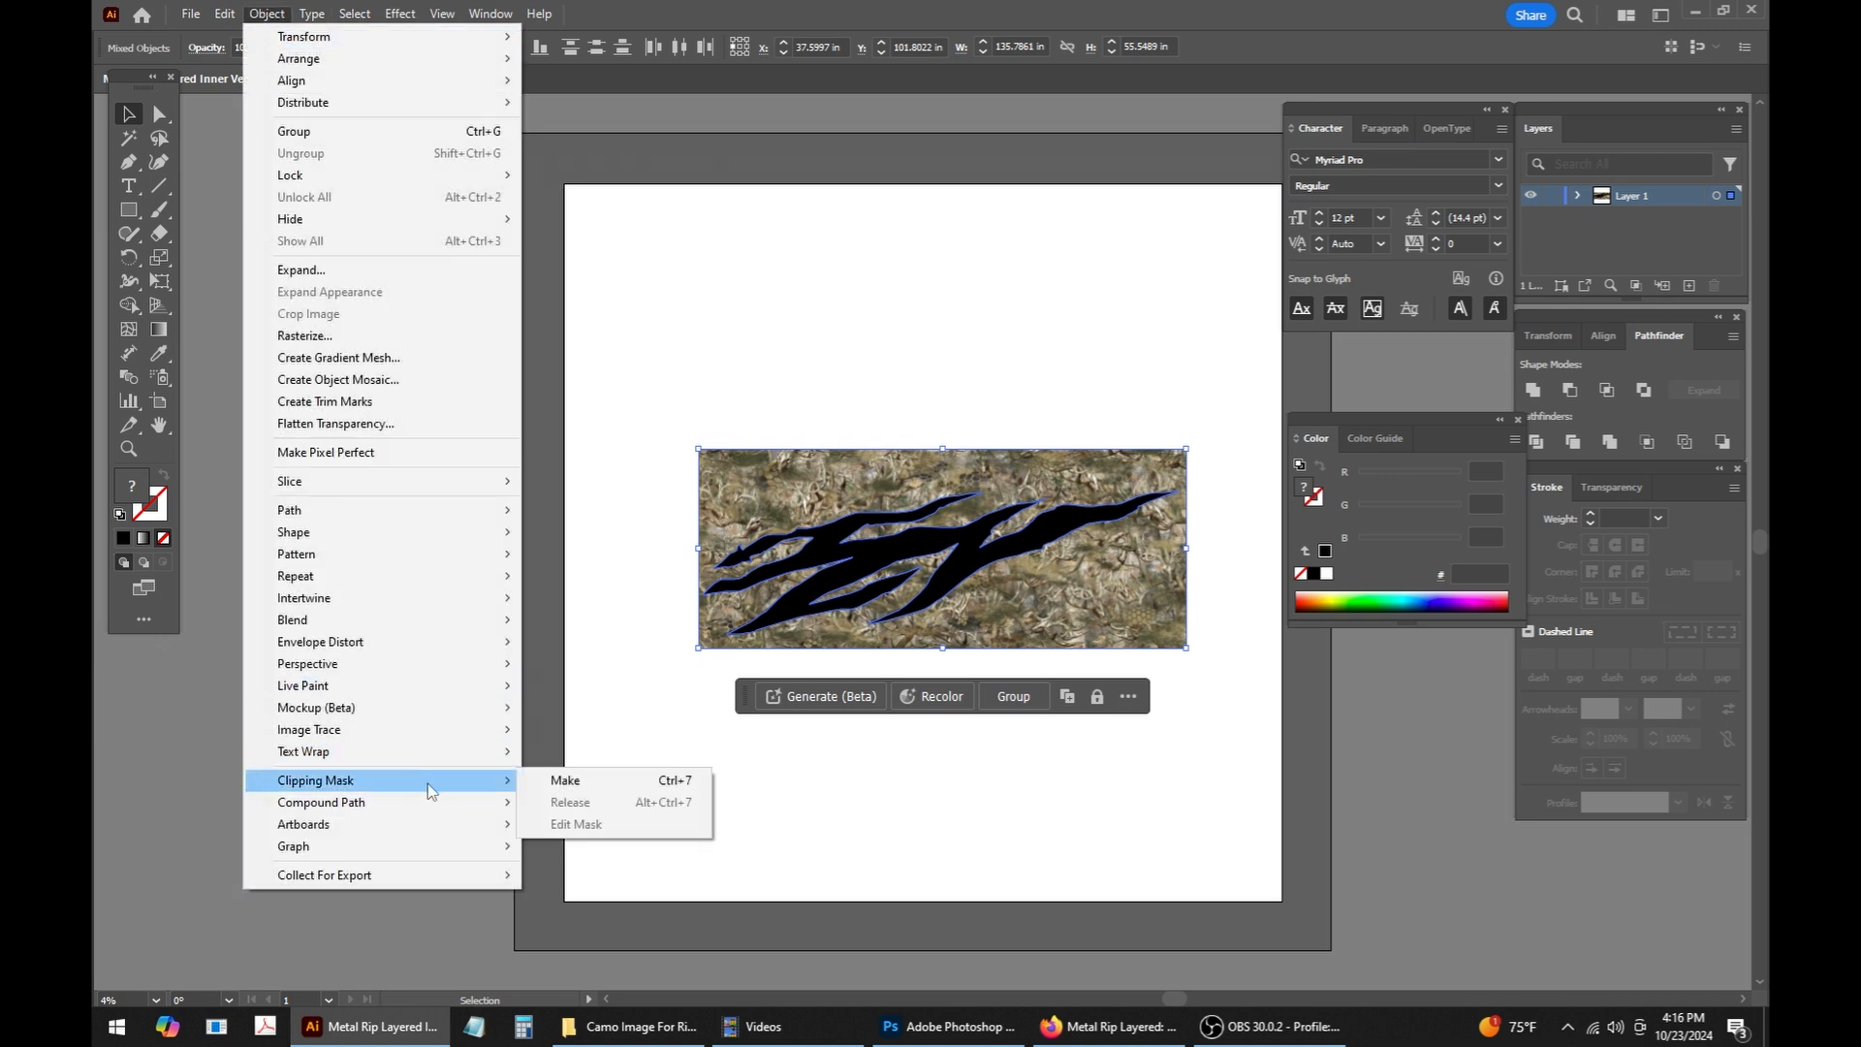
click(585, 781)
click(1072, 725)
drag(1051, 729, 870, 455)
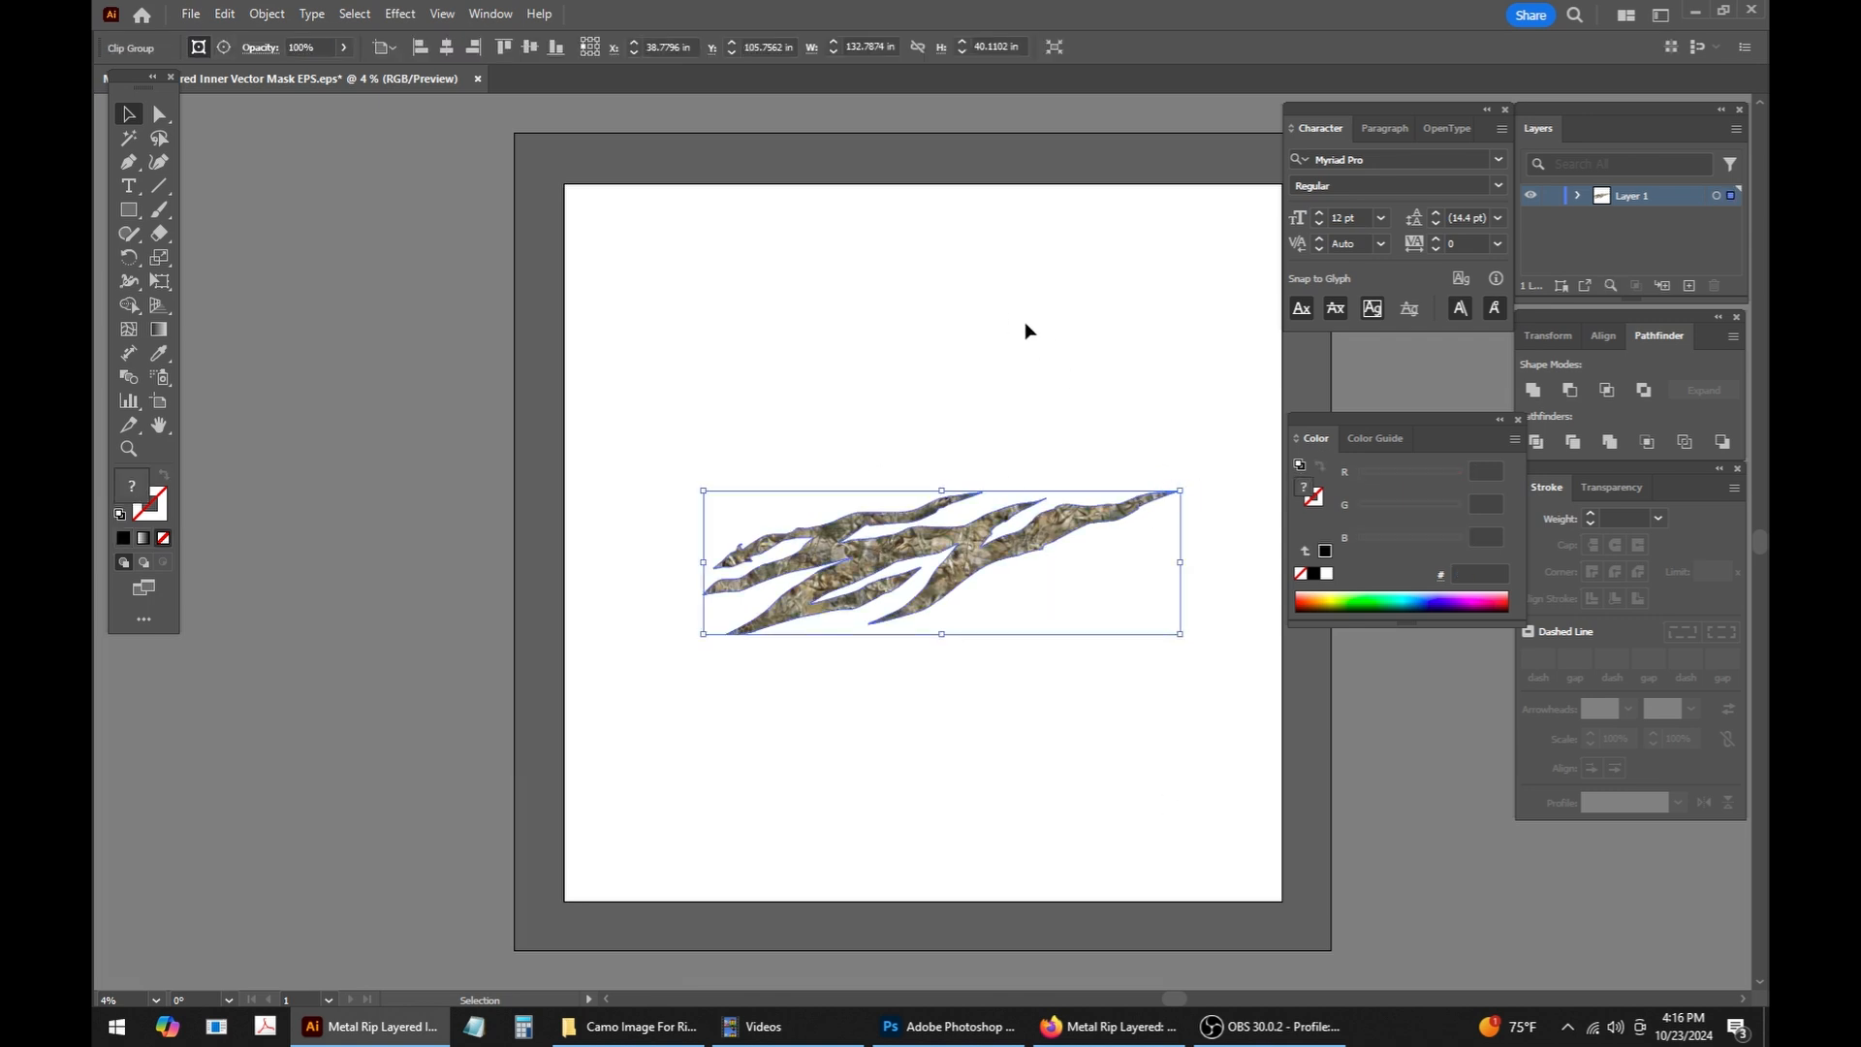
scroll(877, 558, up, 10)
scroll(881, 550, down, 7)
scroll(877, 557, down, 4)
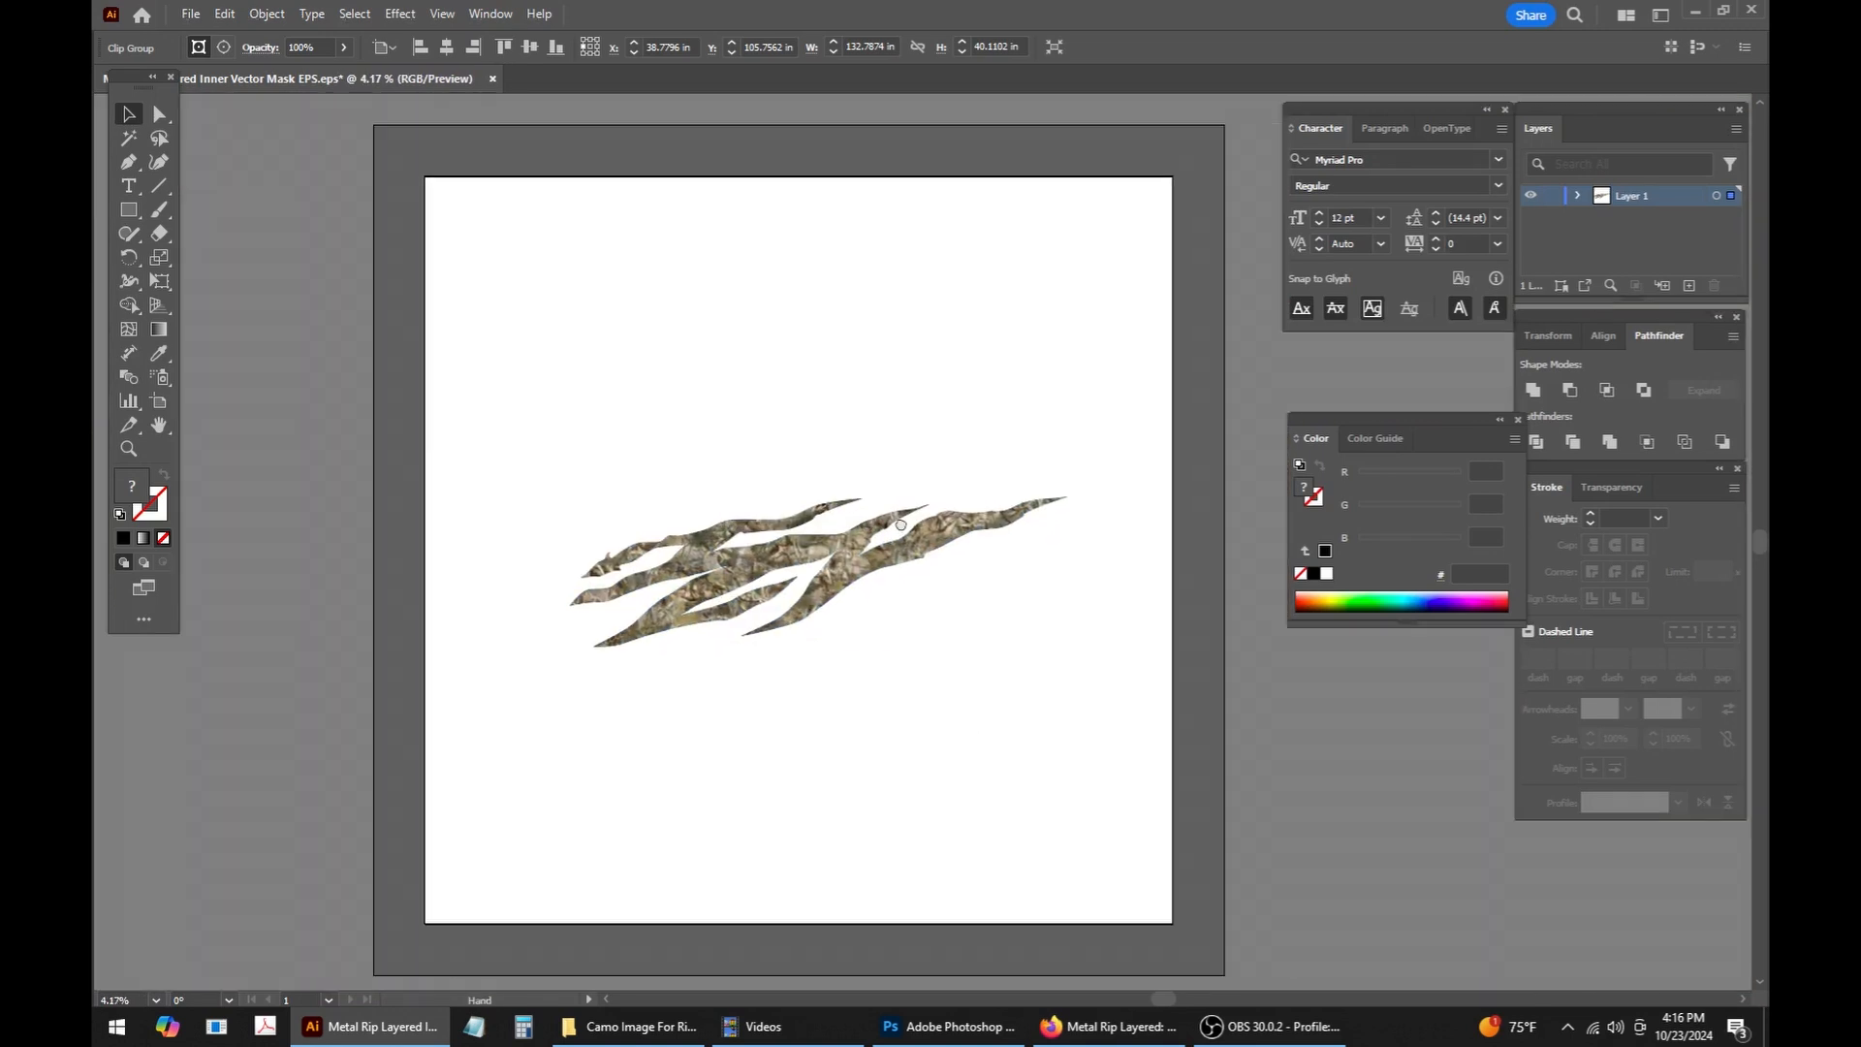
Step: Place the Metal Rip With Outside Shadow PNG into the Illustrator document and embed it, accepting the color profile conversion
click(630, 1025)
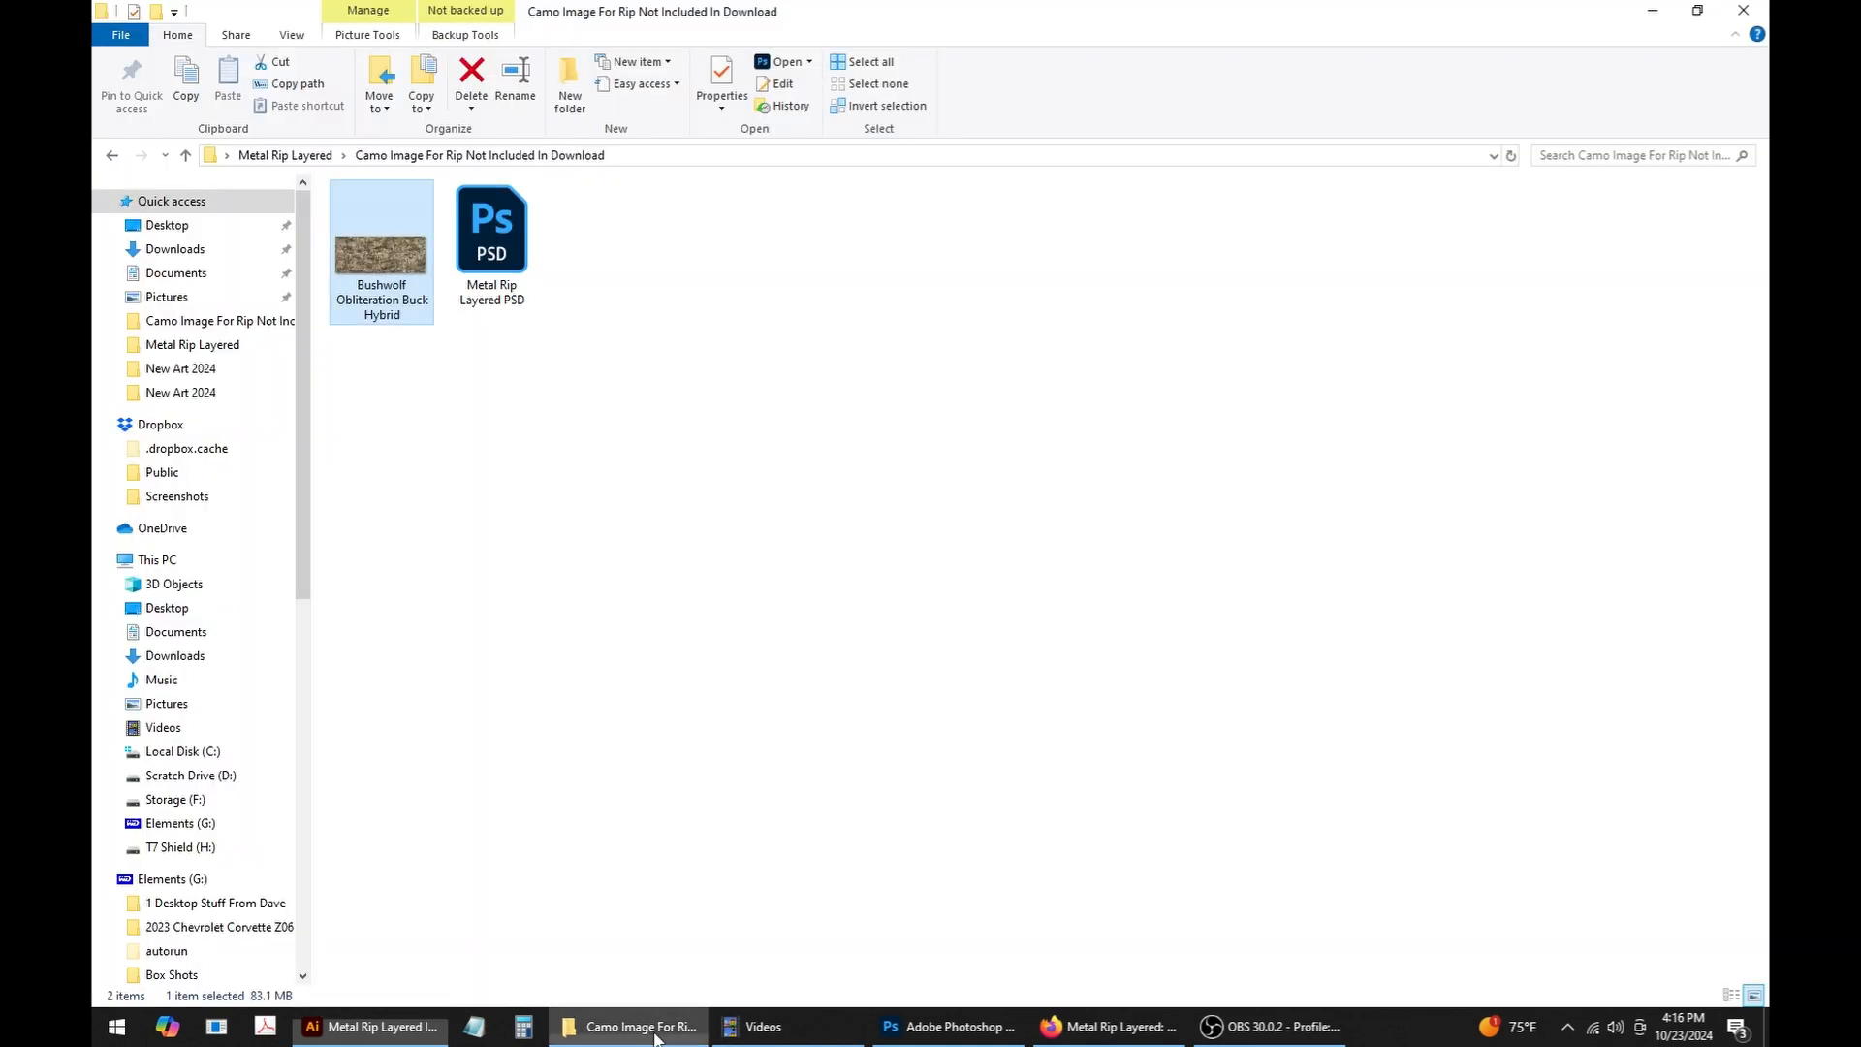
key(BackSpace)
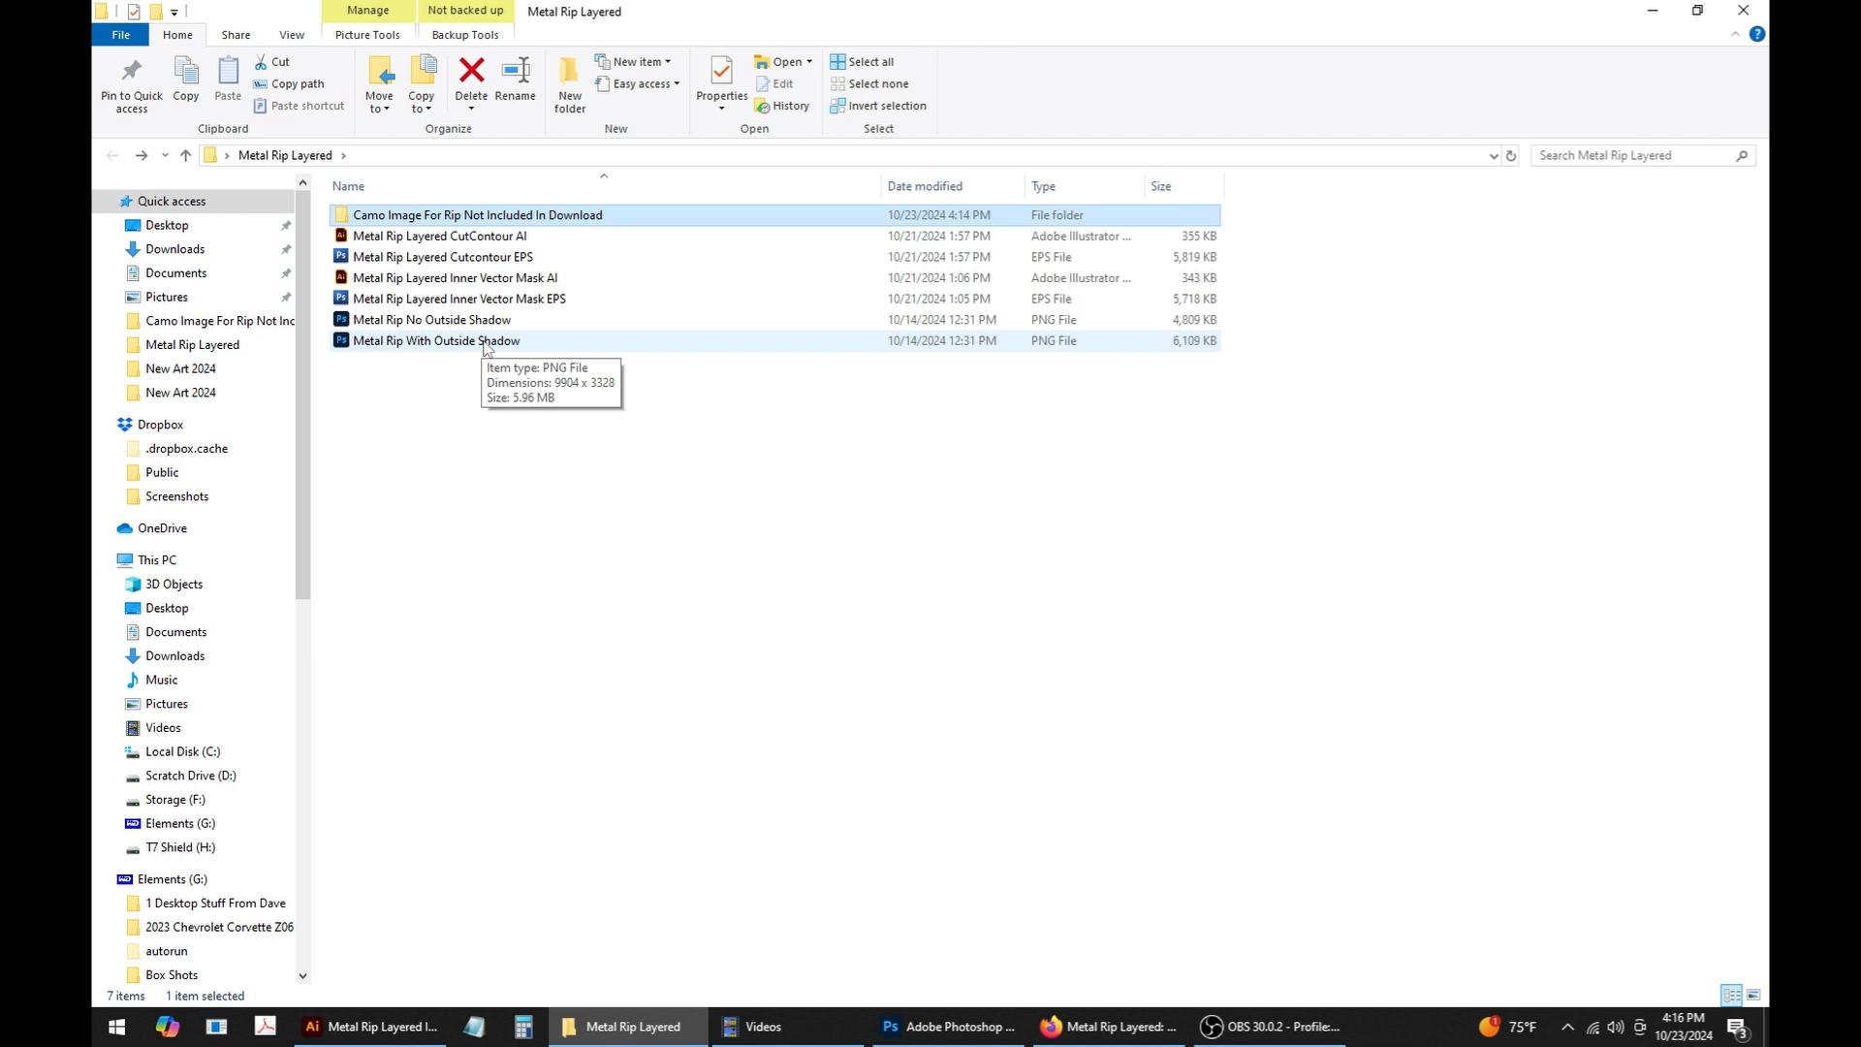
drag(487, 348, 783, 402)
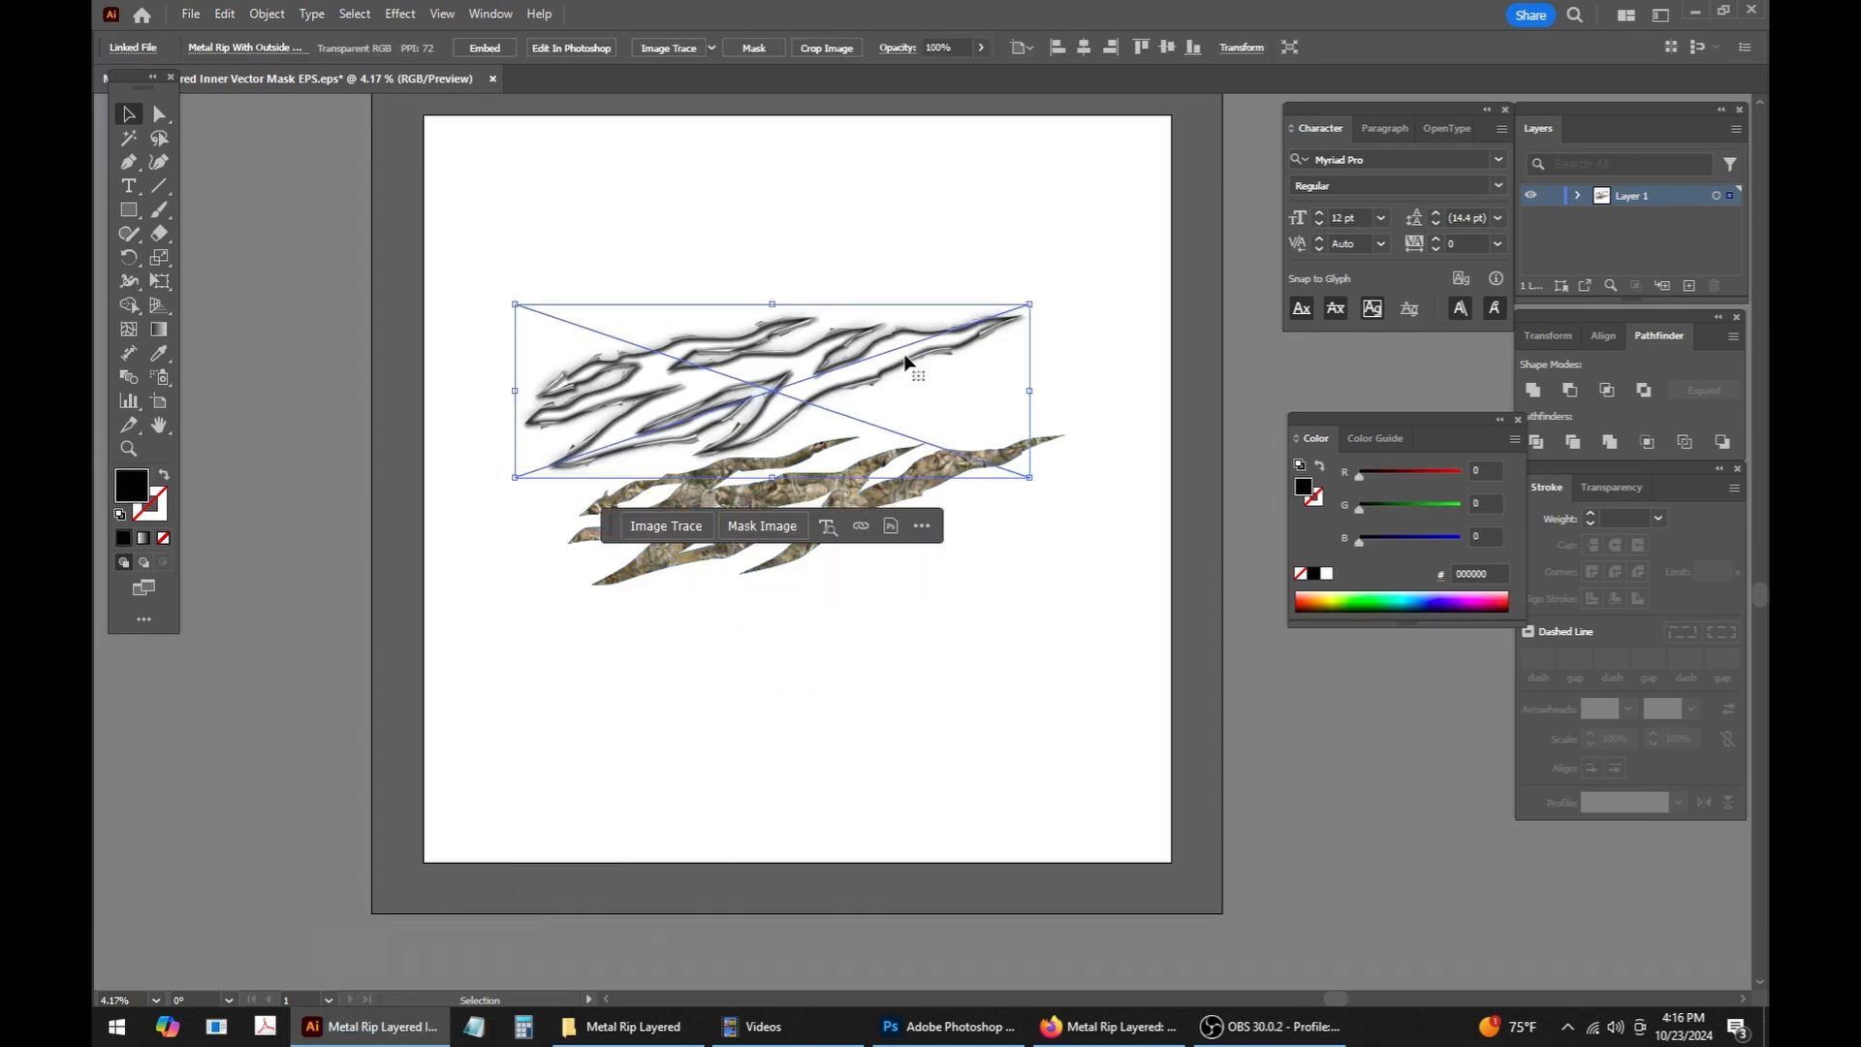
click(490, 51)
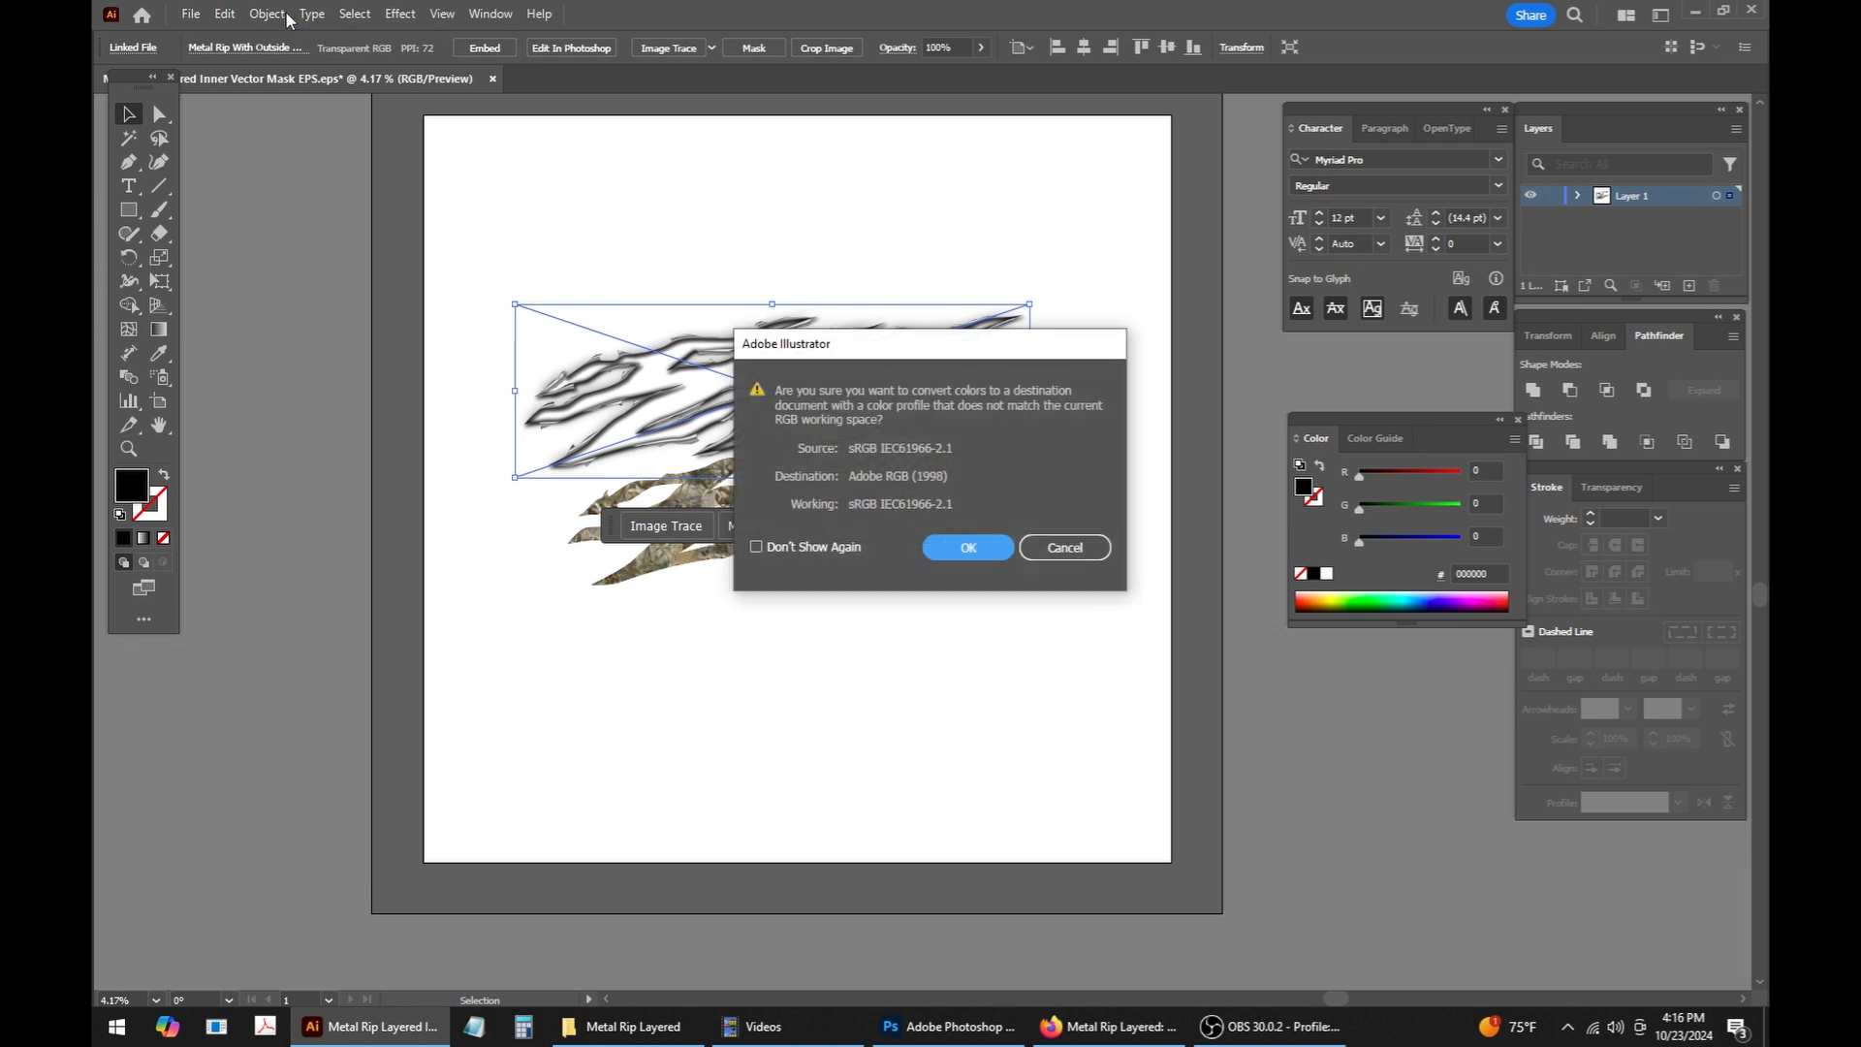
click(962, 556)
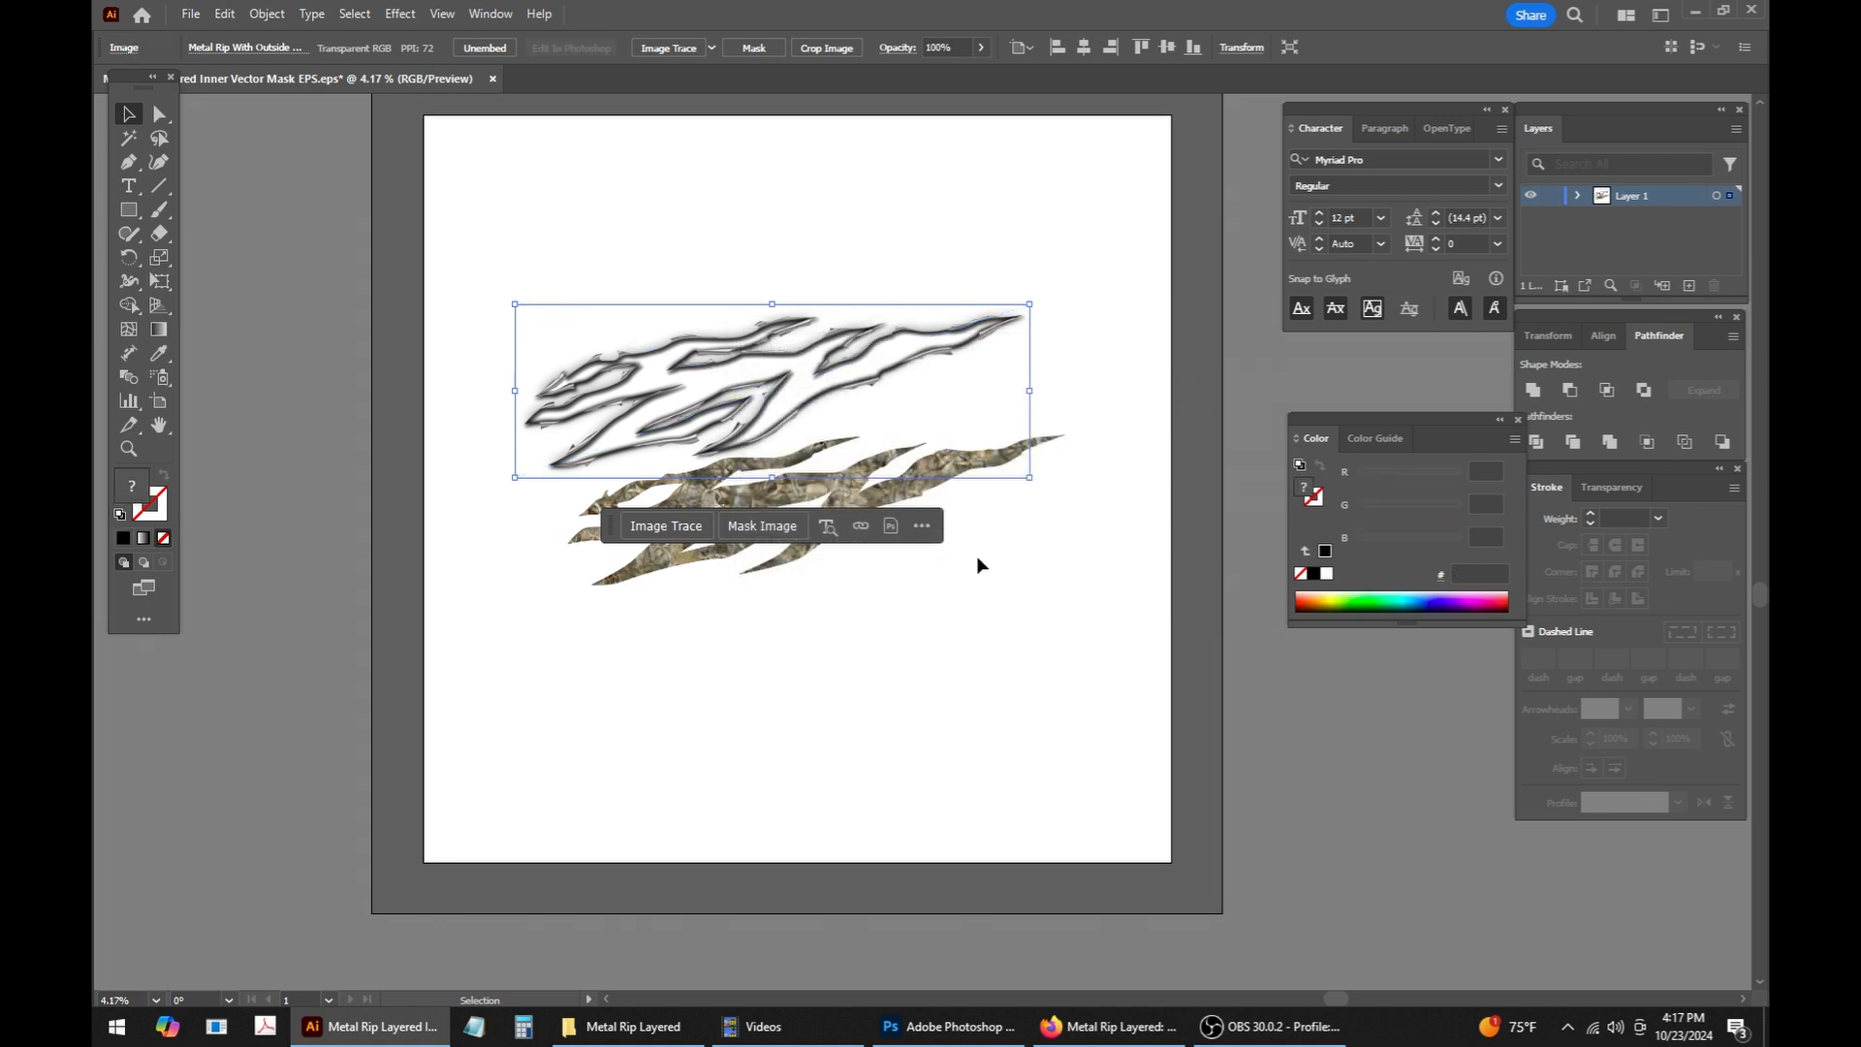
Step: Align the metal rip image over the clipped camo so the metal edges cover the camo's outline, checking the fit up close
drag(877, 364, 889, 433)
scroll(560, 496, up, 5)
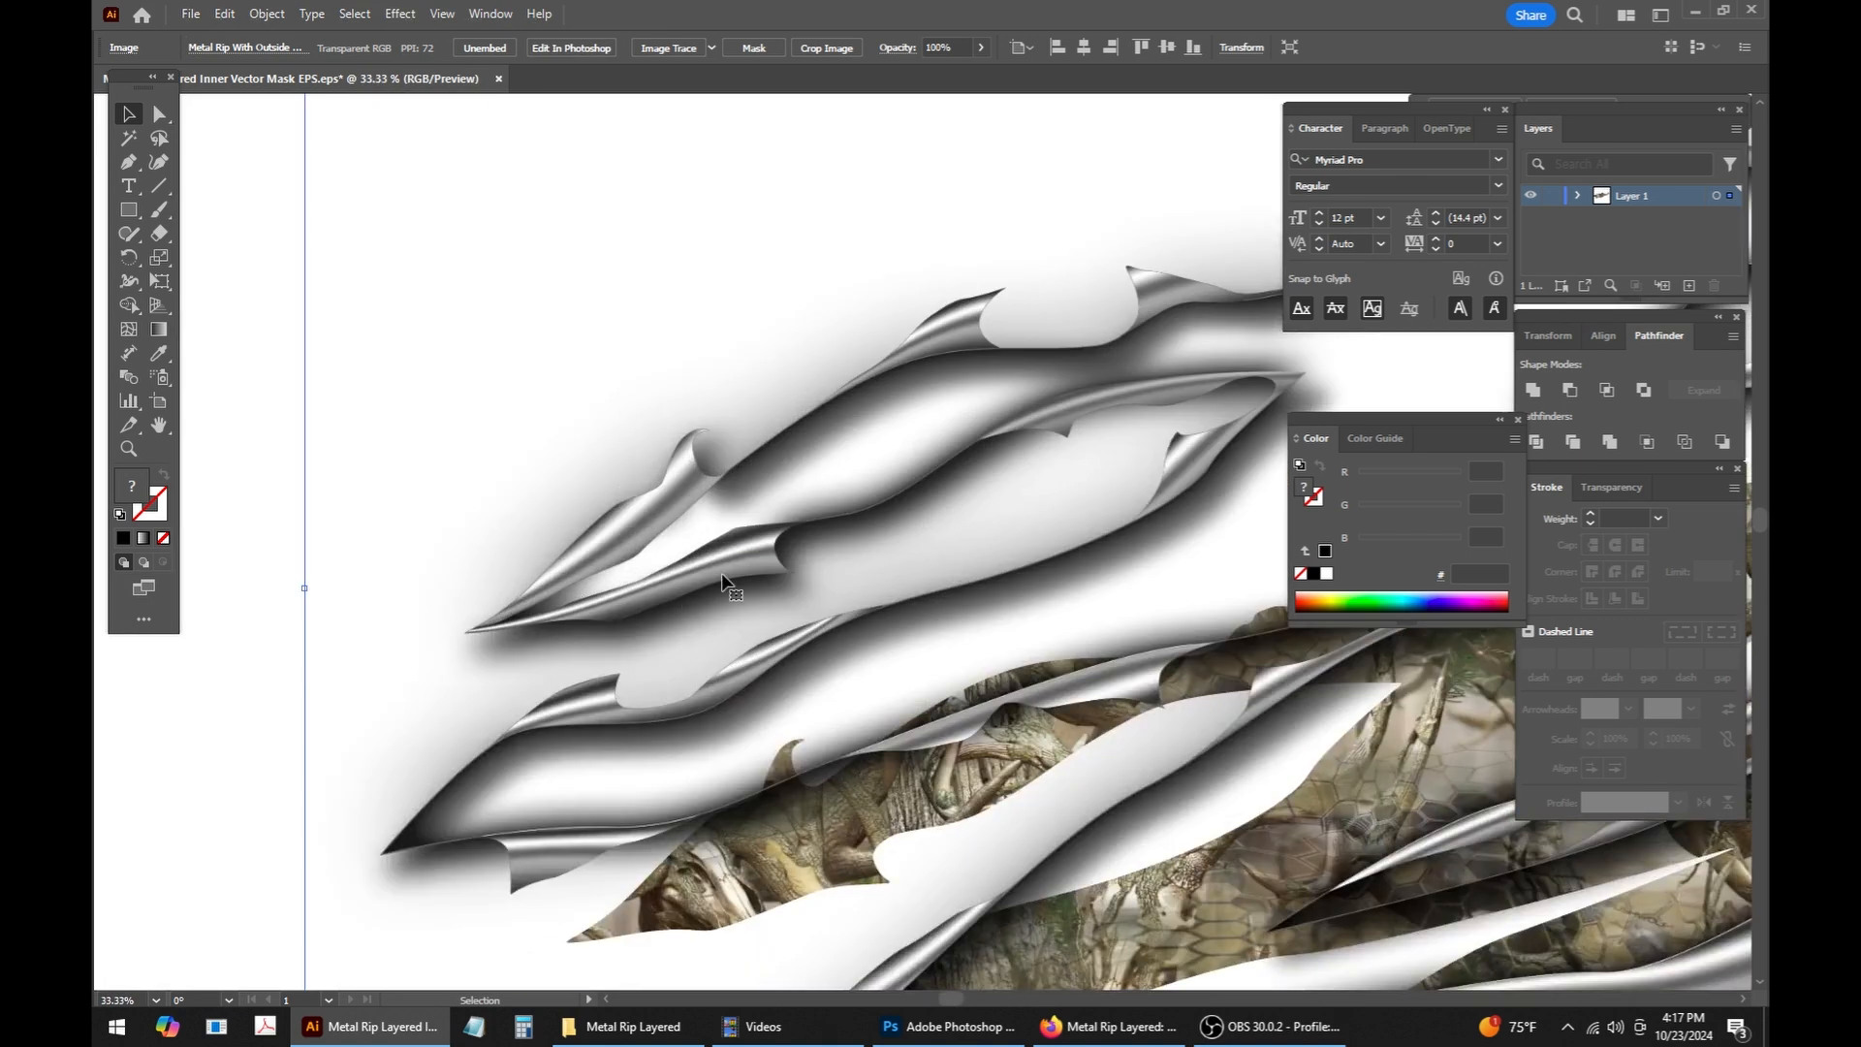
drag(922, 610, 826, 337)
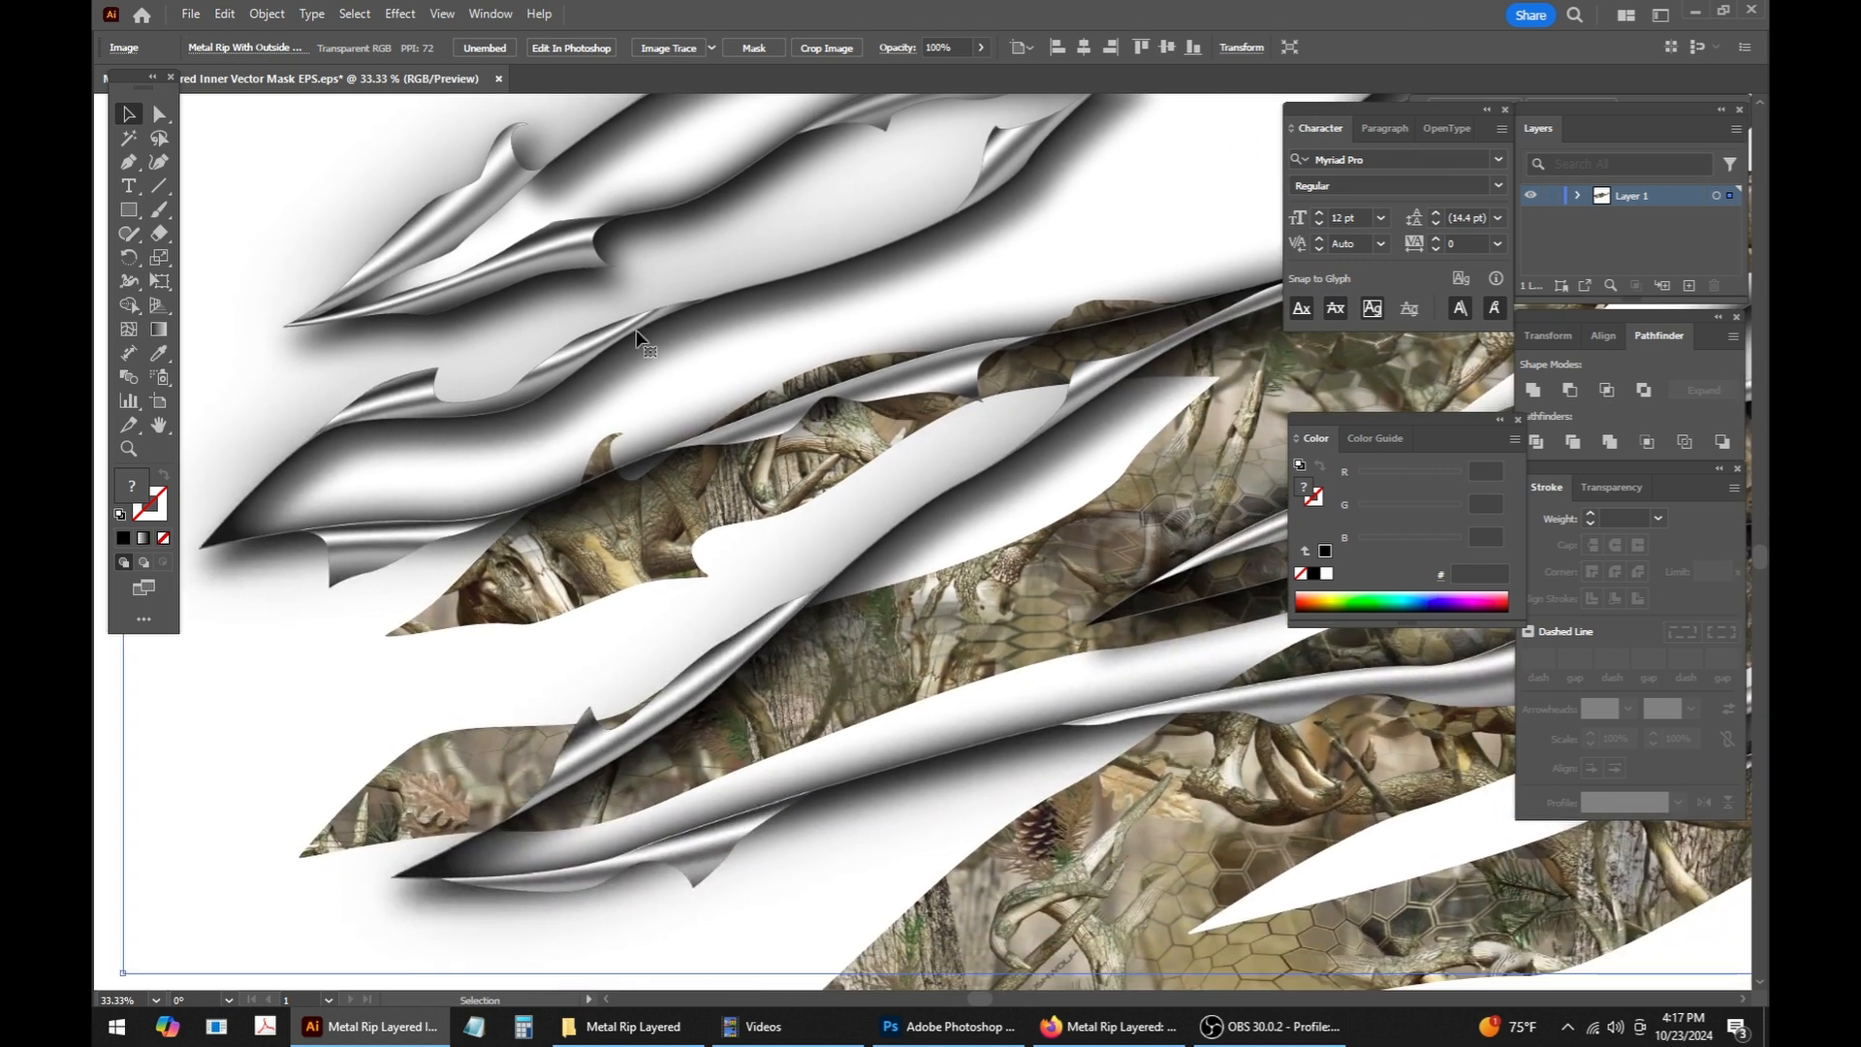
drag(593, 321, 651, 556)
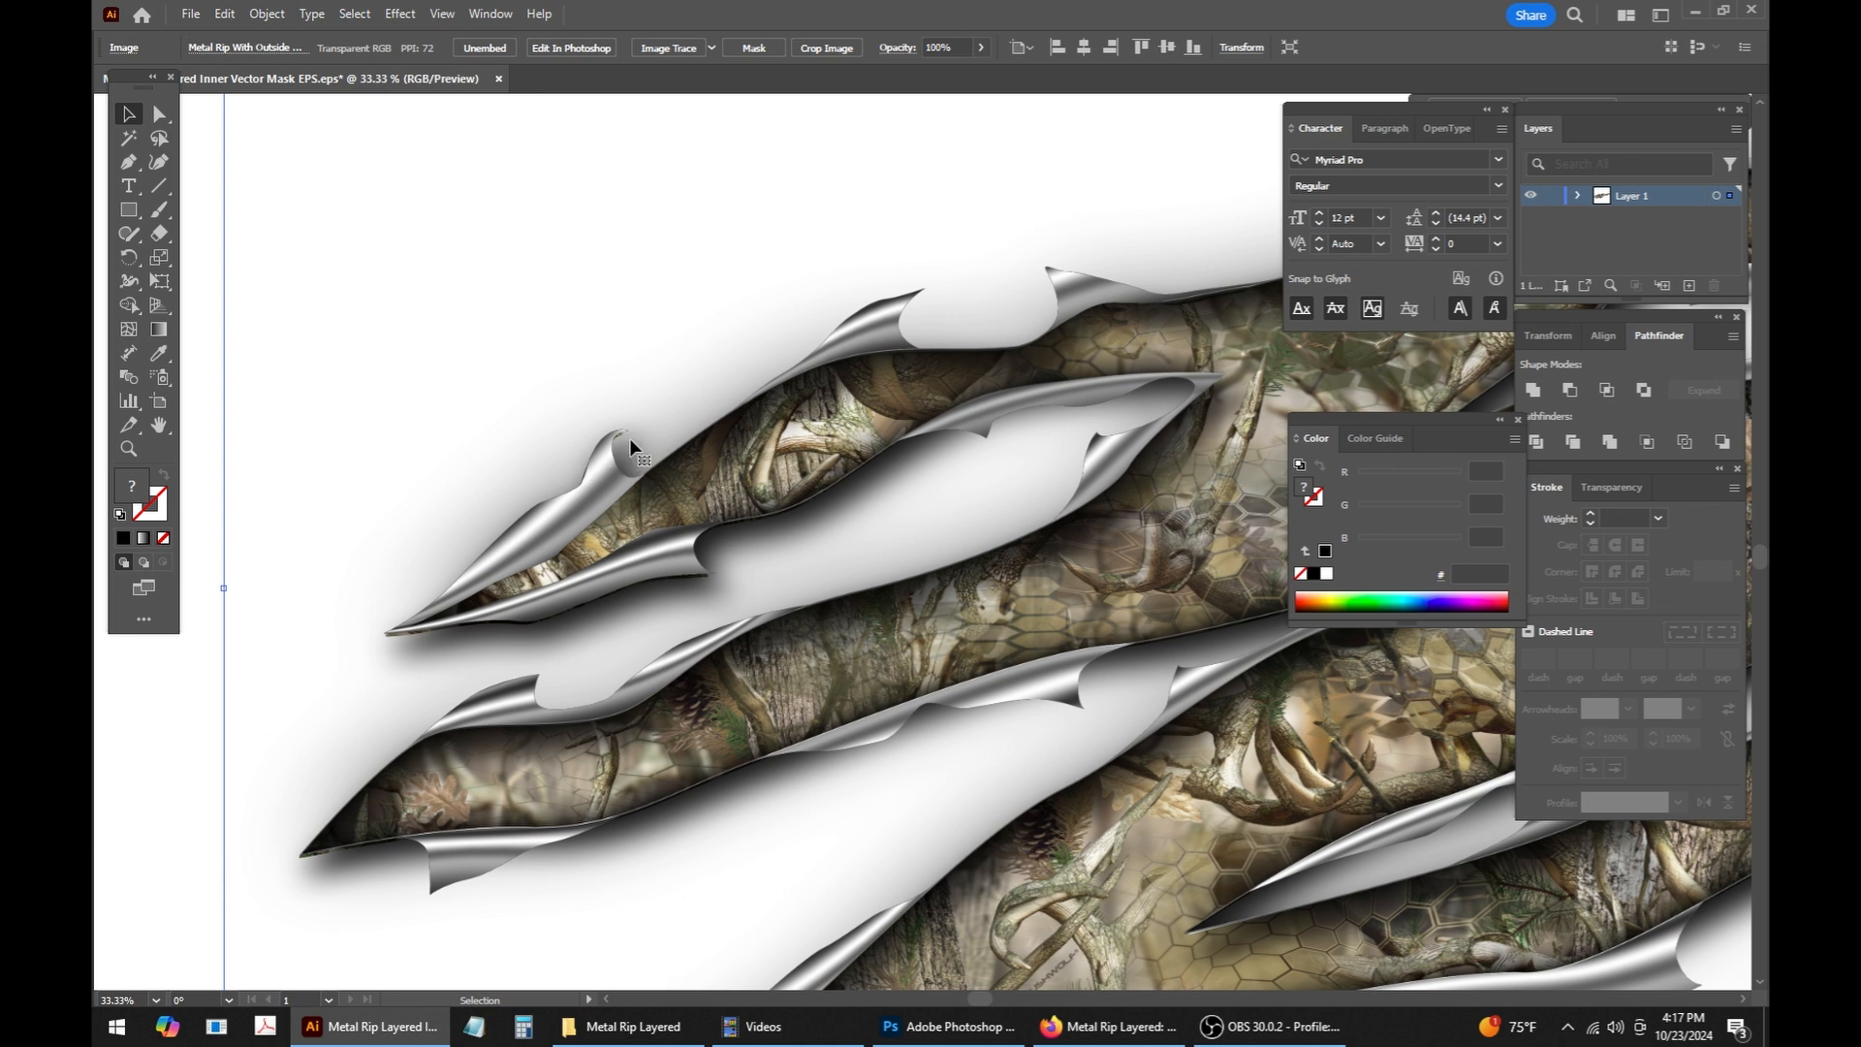
scroll(520, 536, up, 2)
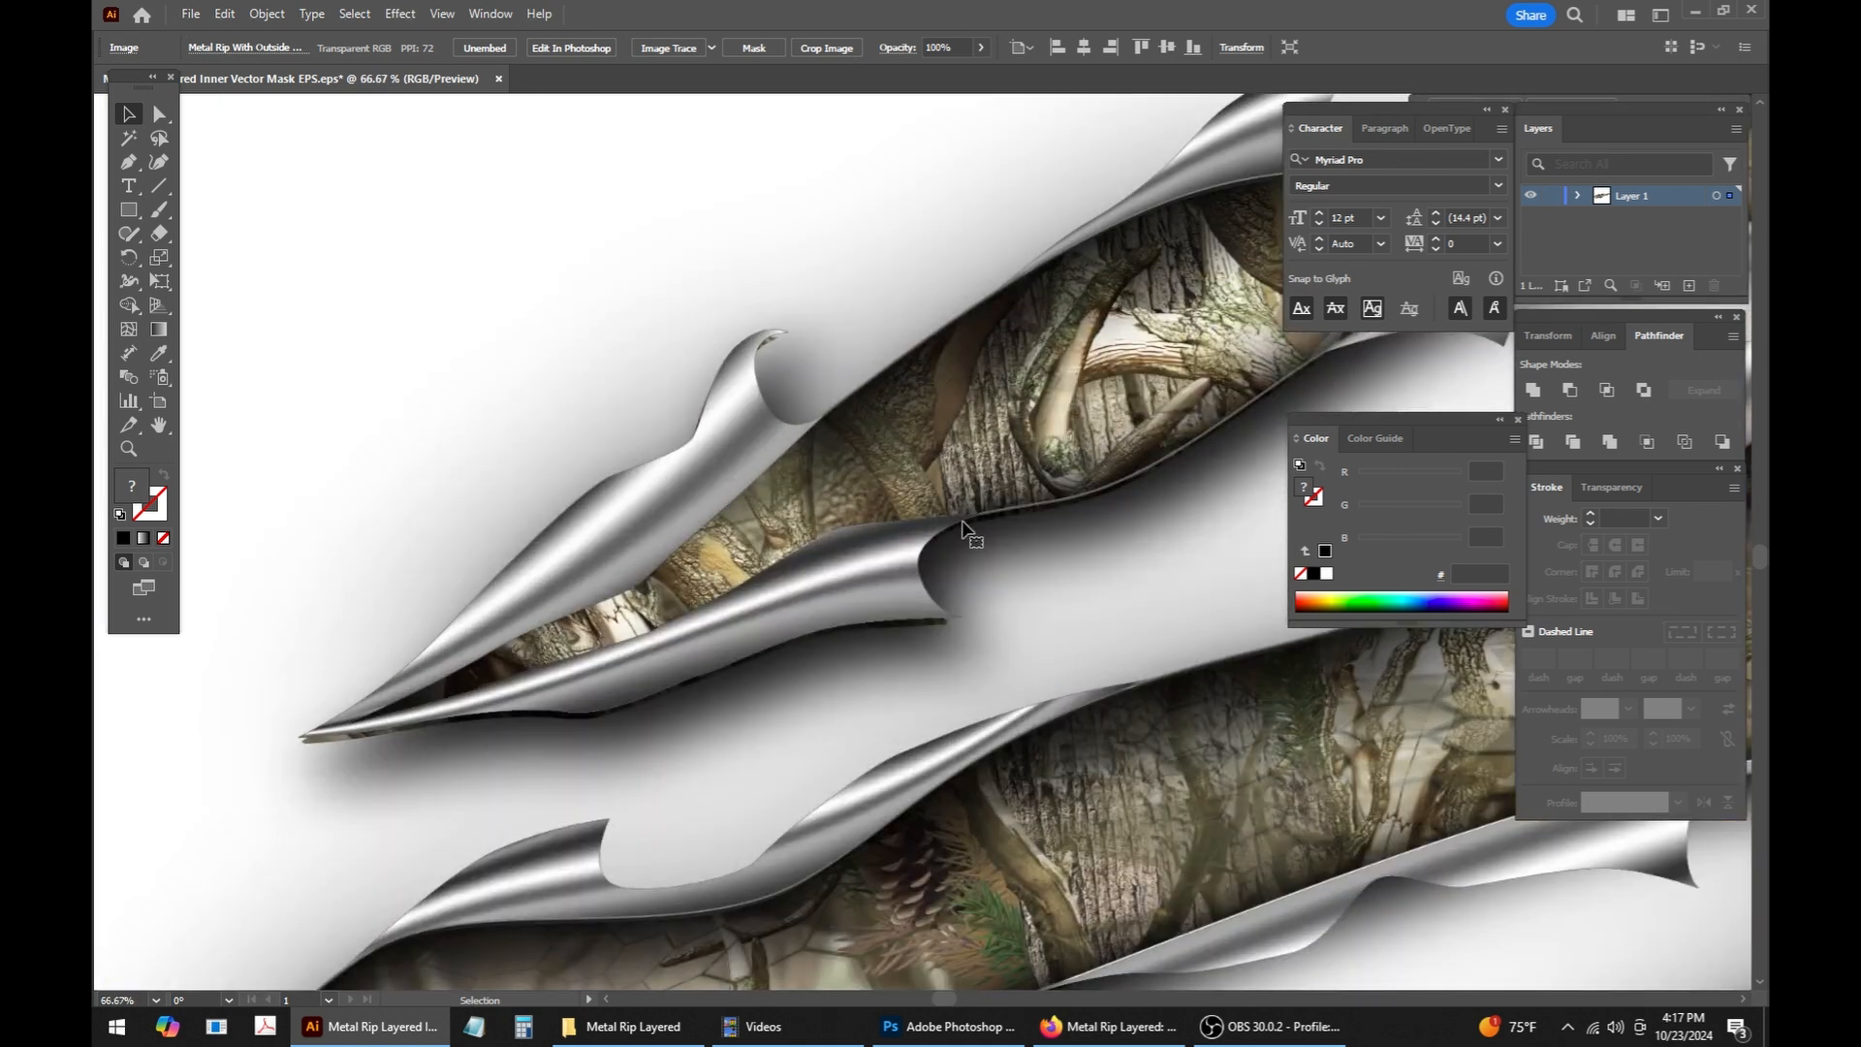
drag(897, 596, 1071, 491)
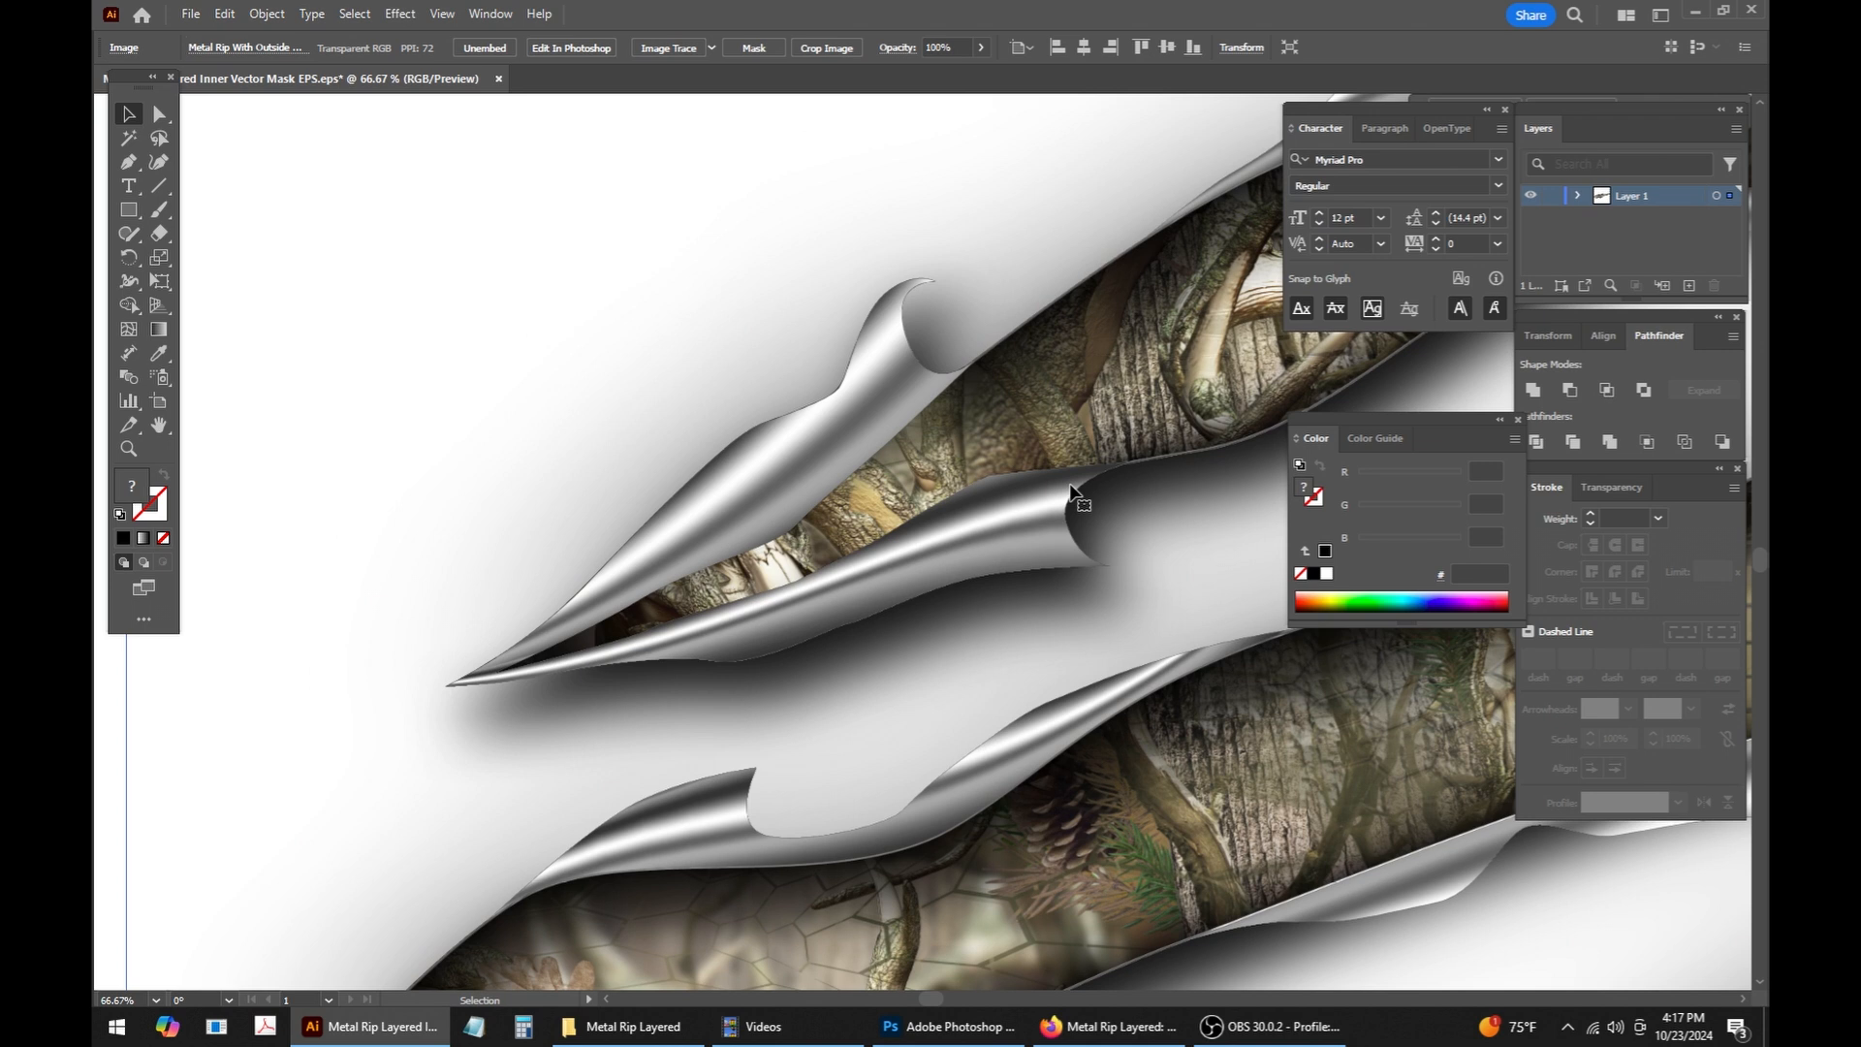
scroll(776, 623, up, 2)
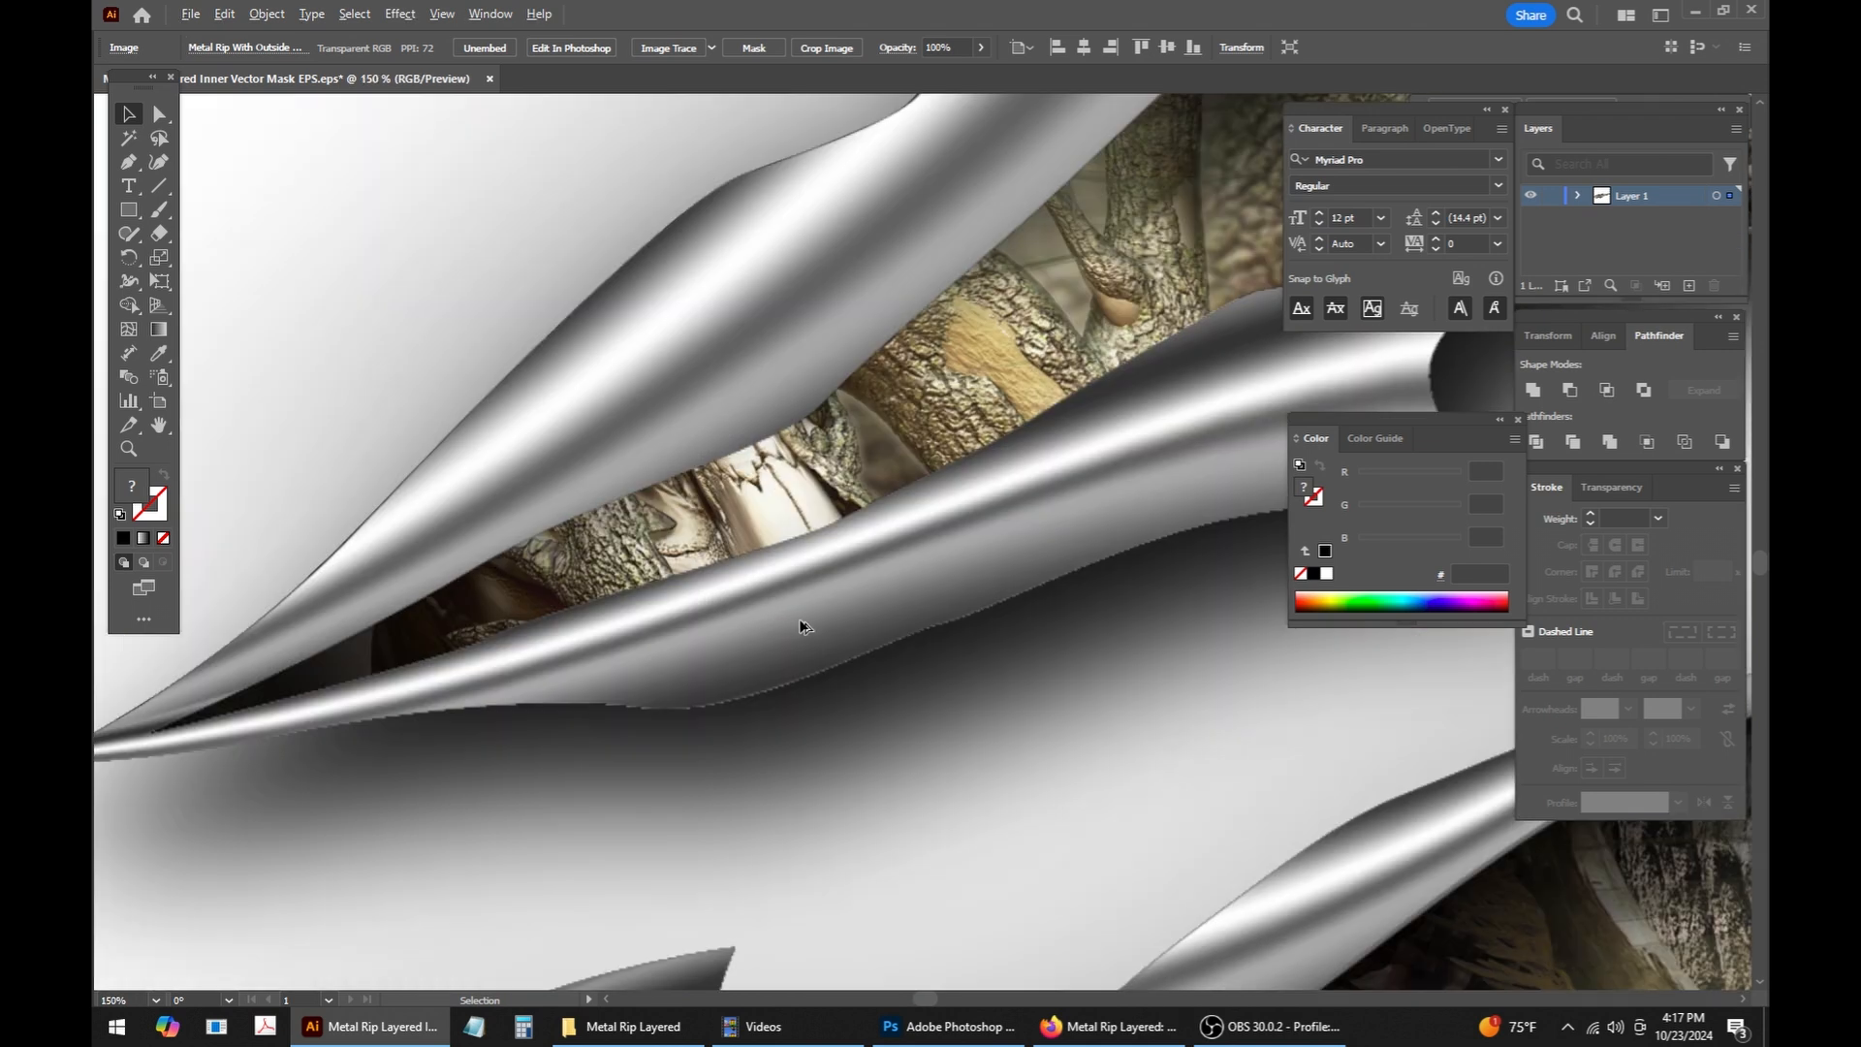
scroll(801, 626, down, 2)
scroll(1066, 567, down, 4)
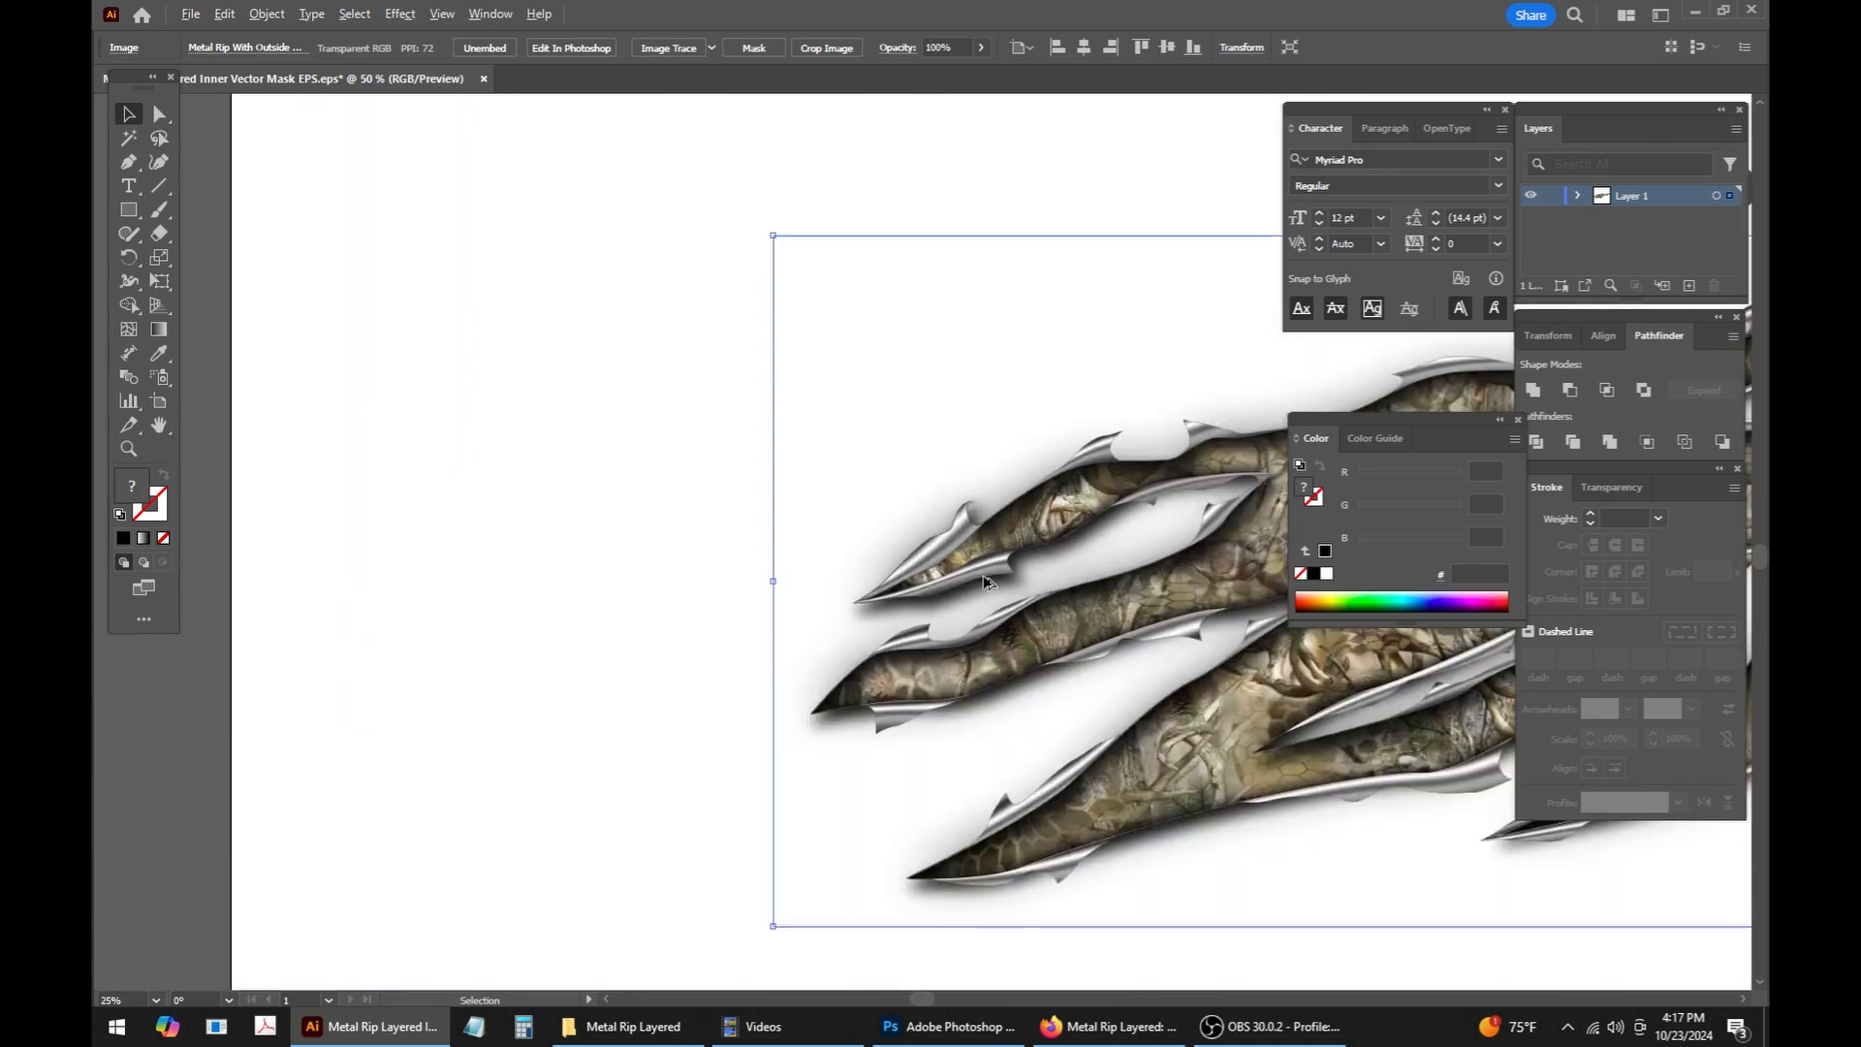
Step: Group the metal rip image with the clipped camo
drag(1087, 554, 494, 467)
drag(632, 177, 1072, 798)
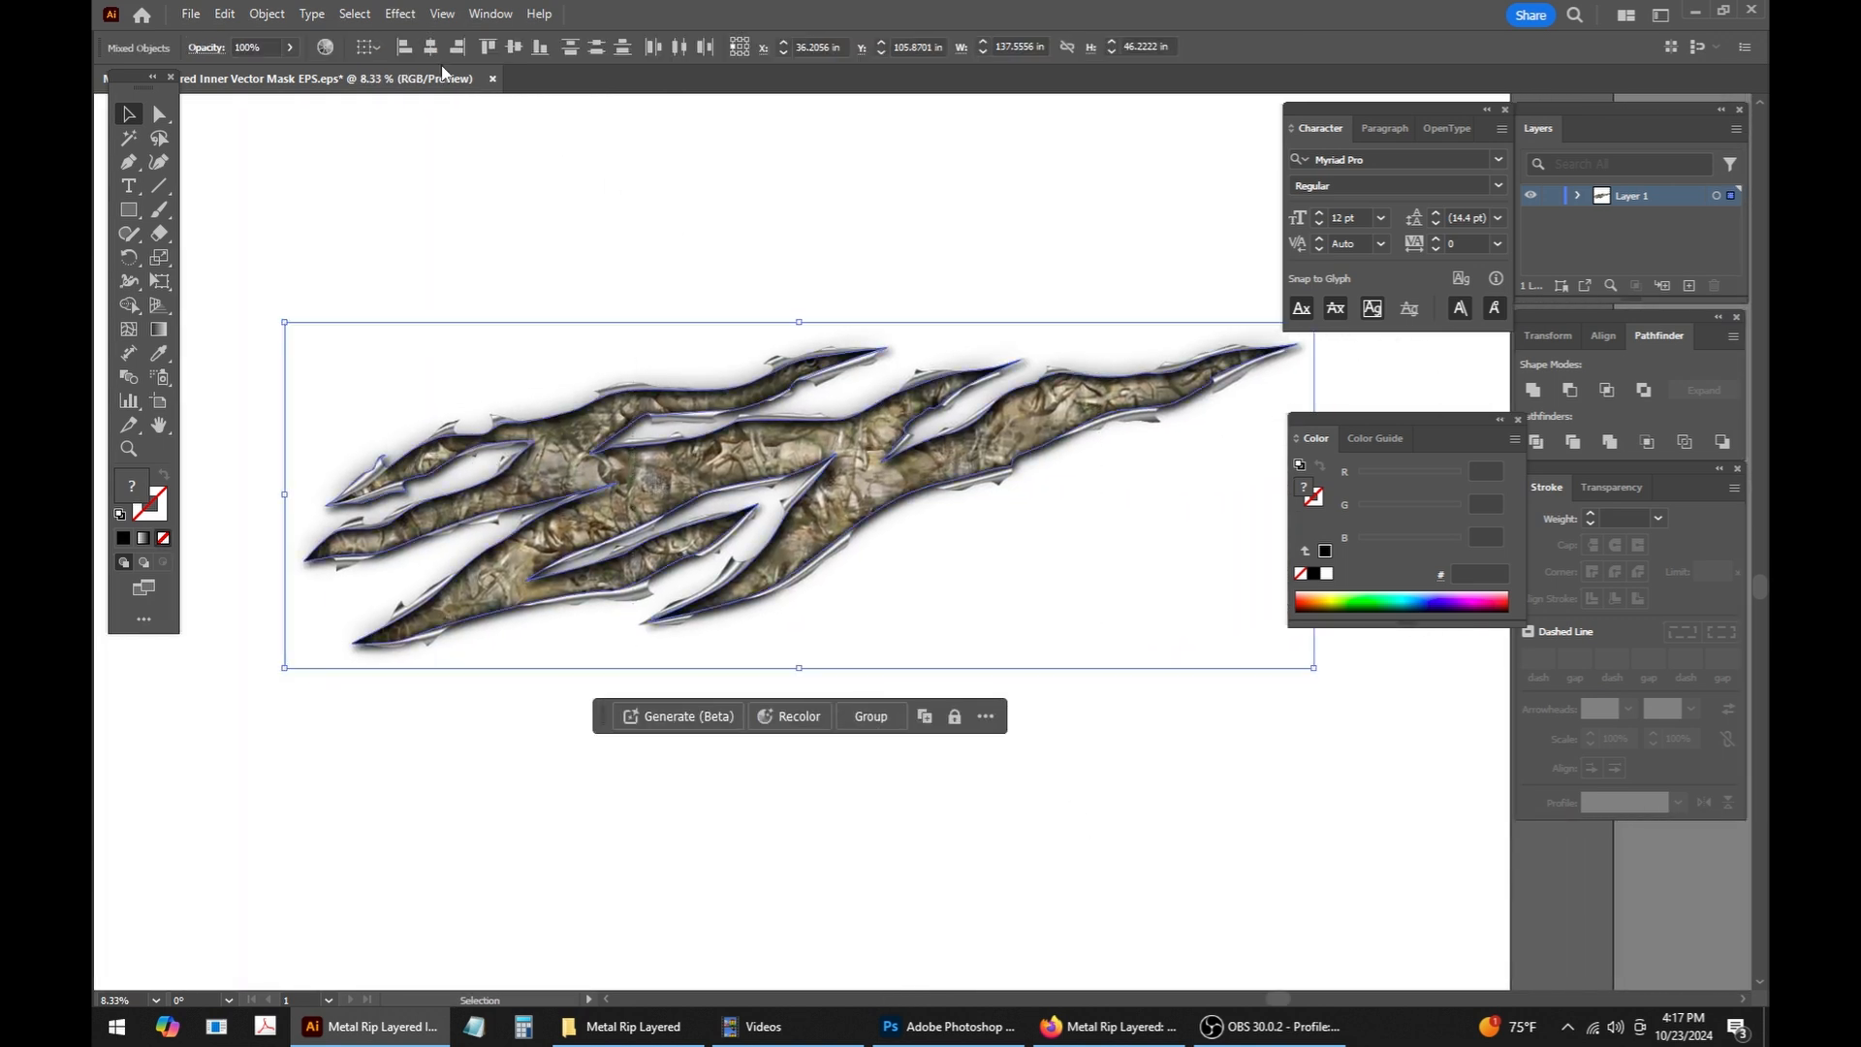
click(266, 13)
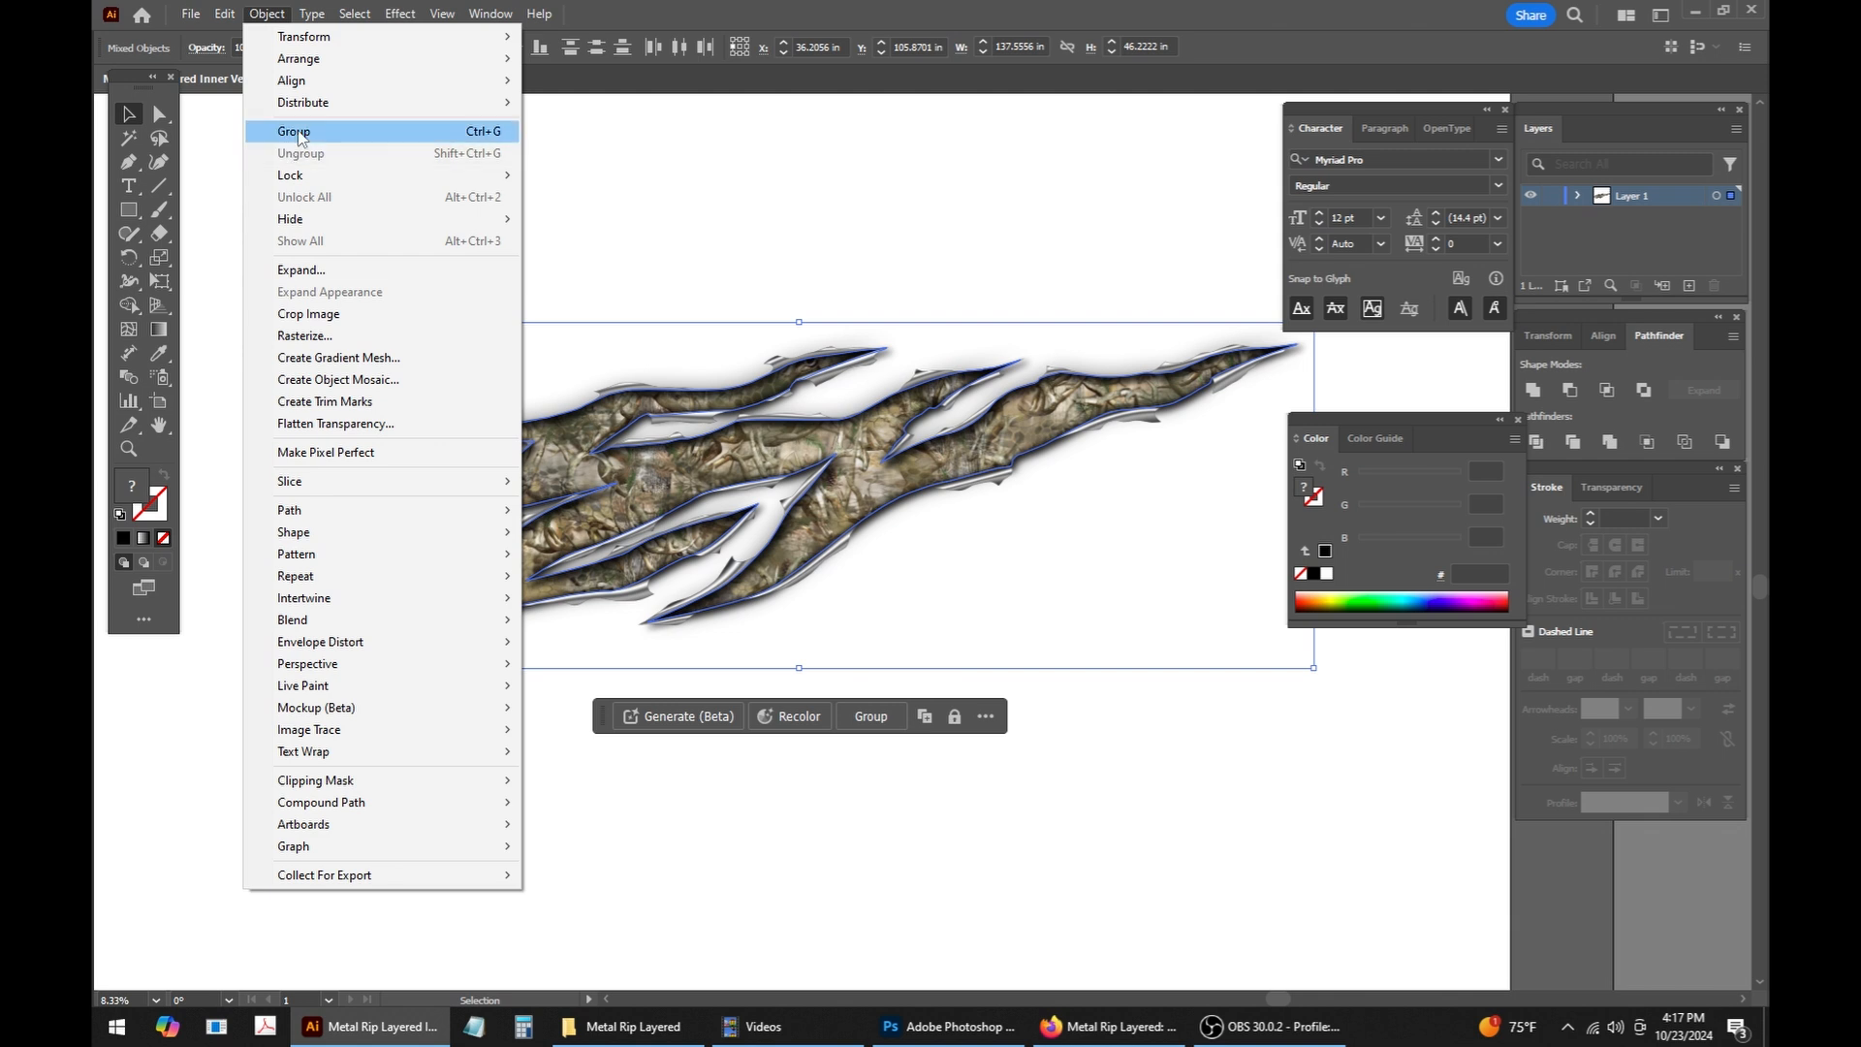
click(296, 133)
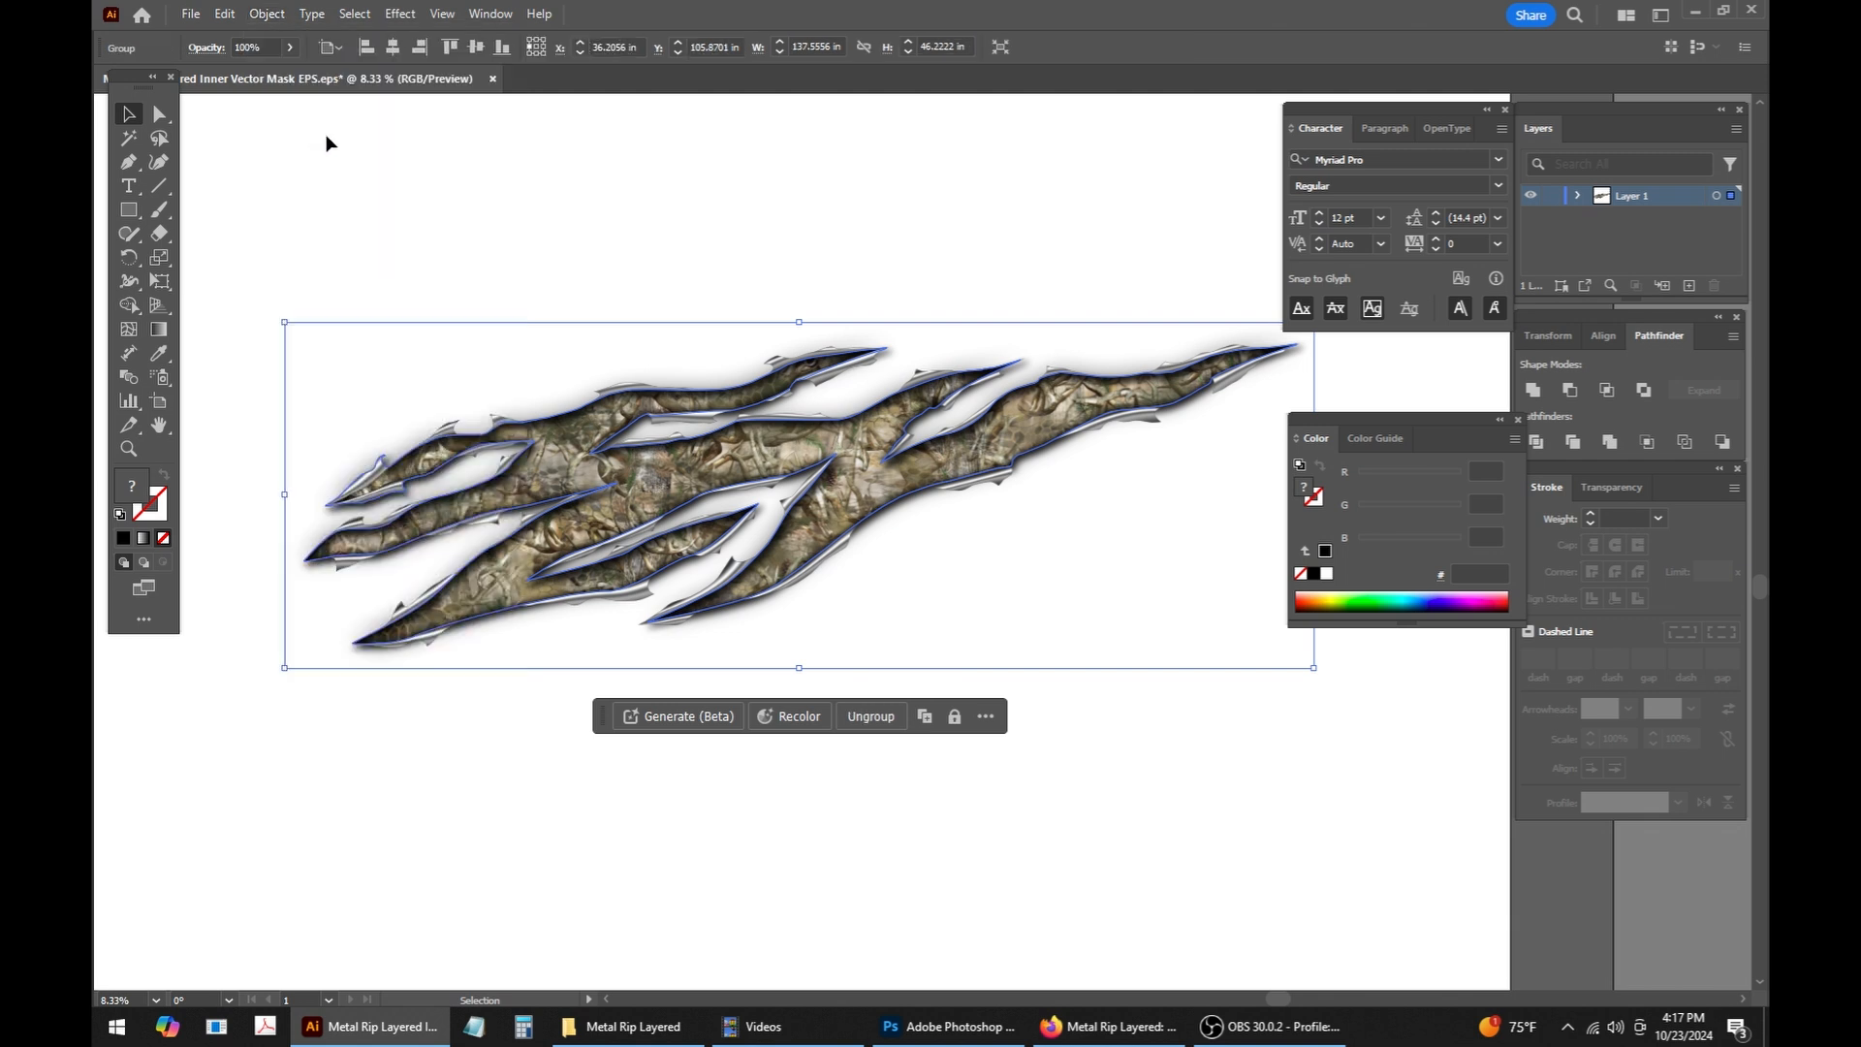
Step: Try moving the grouped camo metal rip as one object across the artboard, and undo the move
click(529, 234)
click(781, 384)
drag(874, 514, 978, 603)
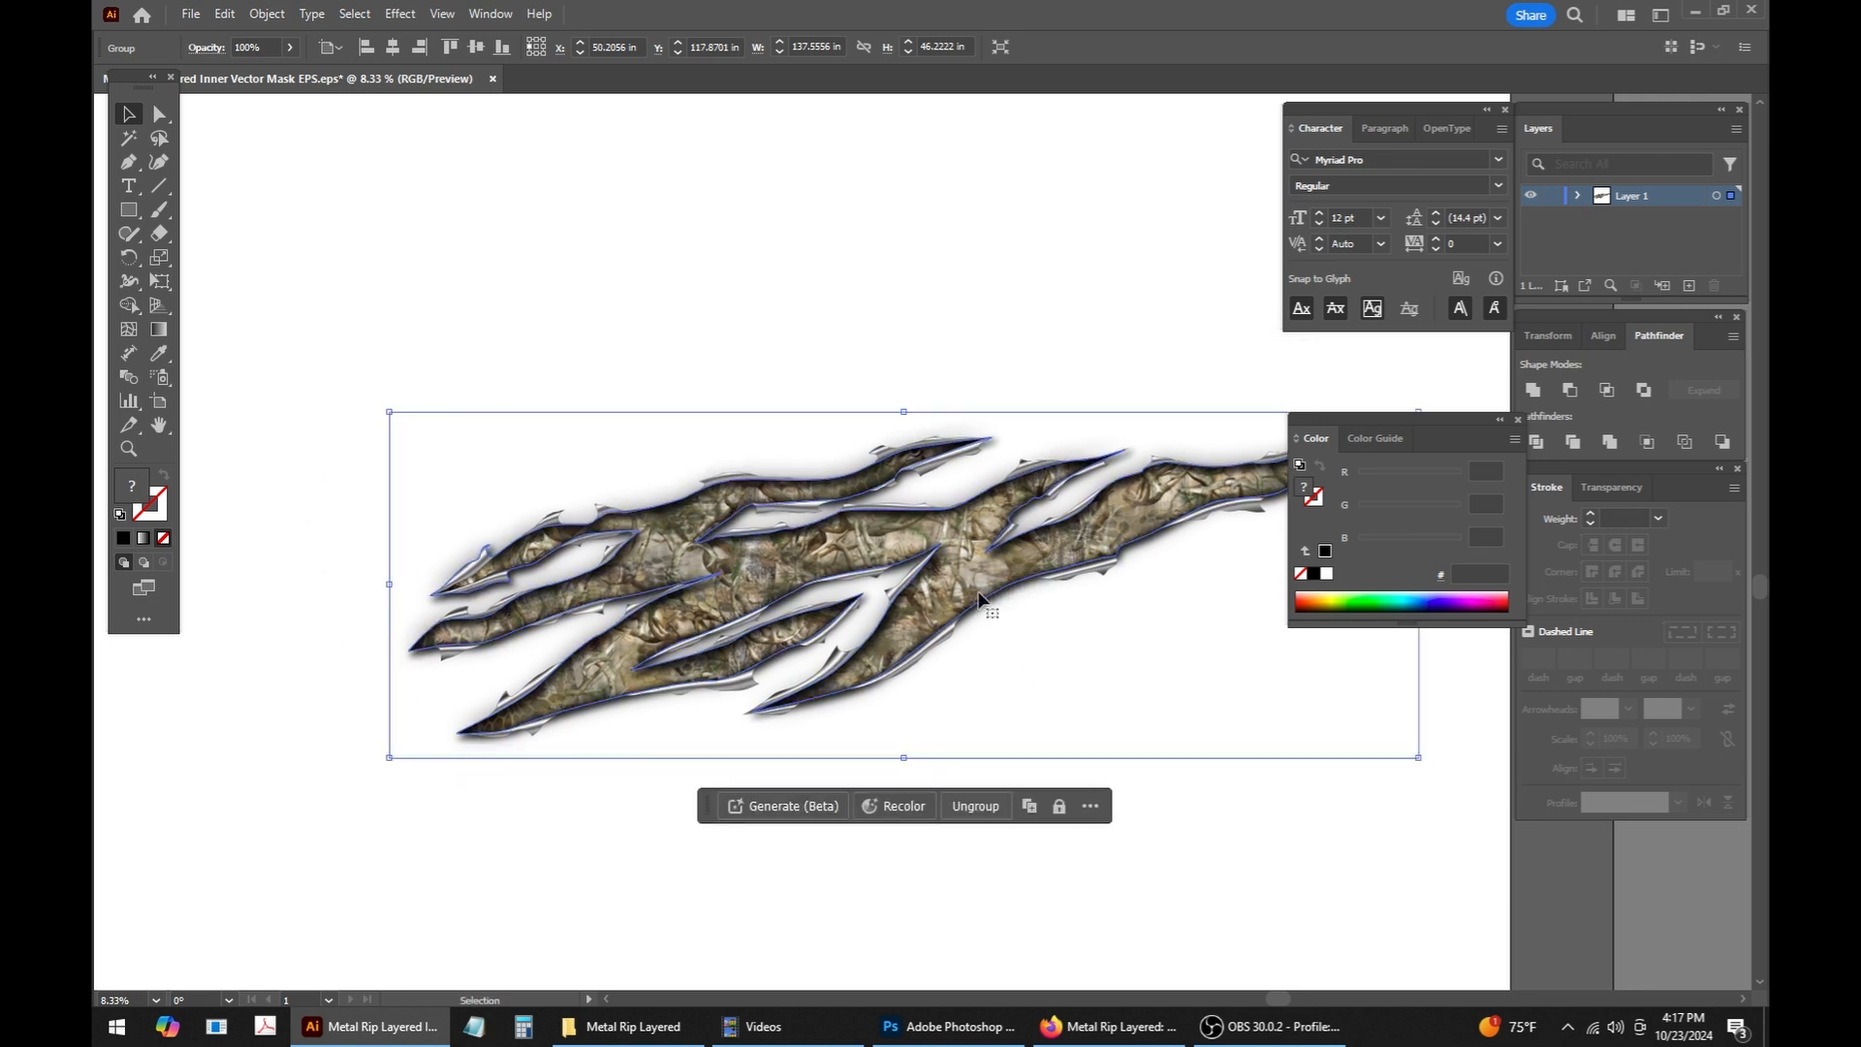
click(1285, 849)
key(ctrl+z)
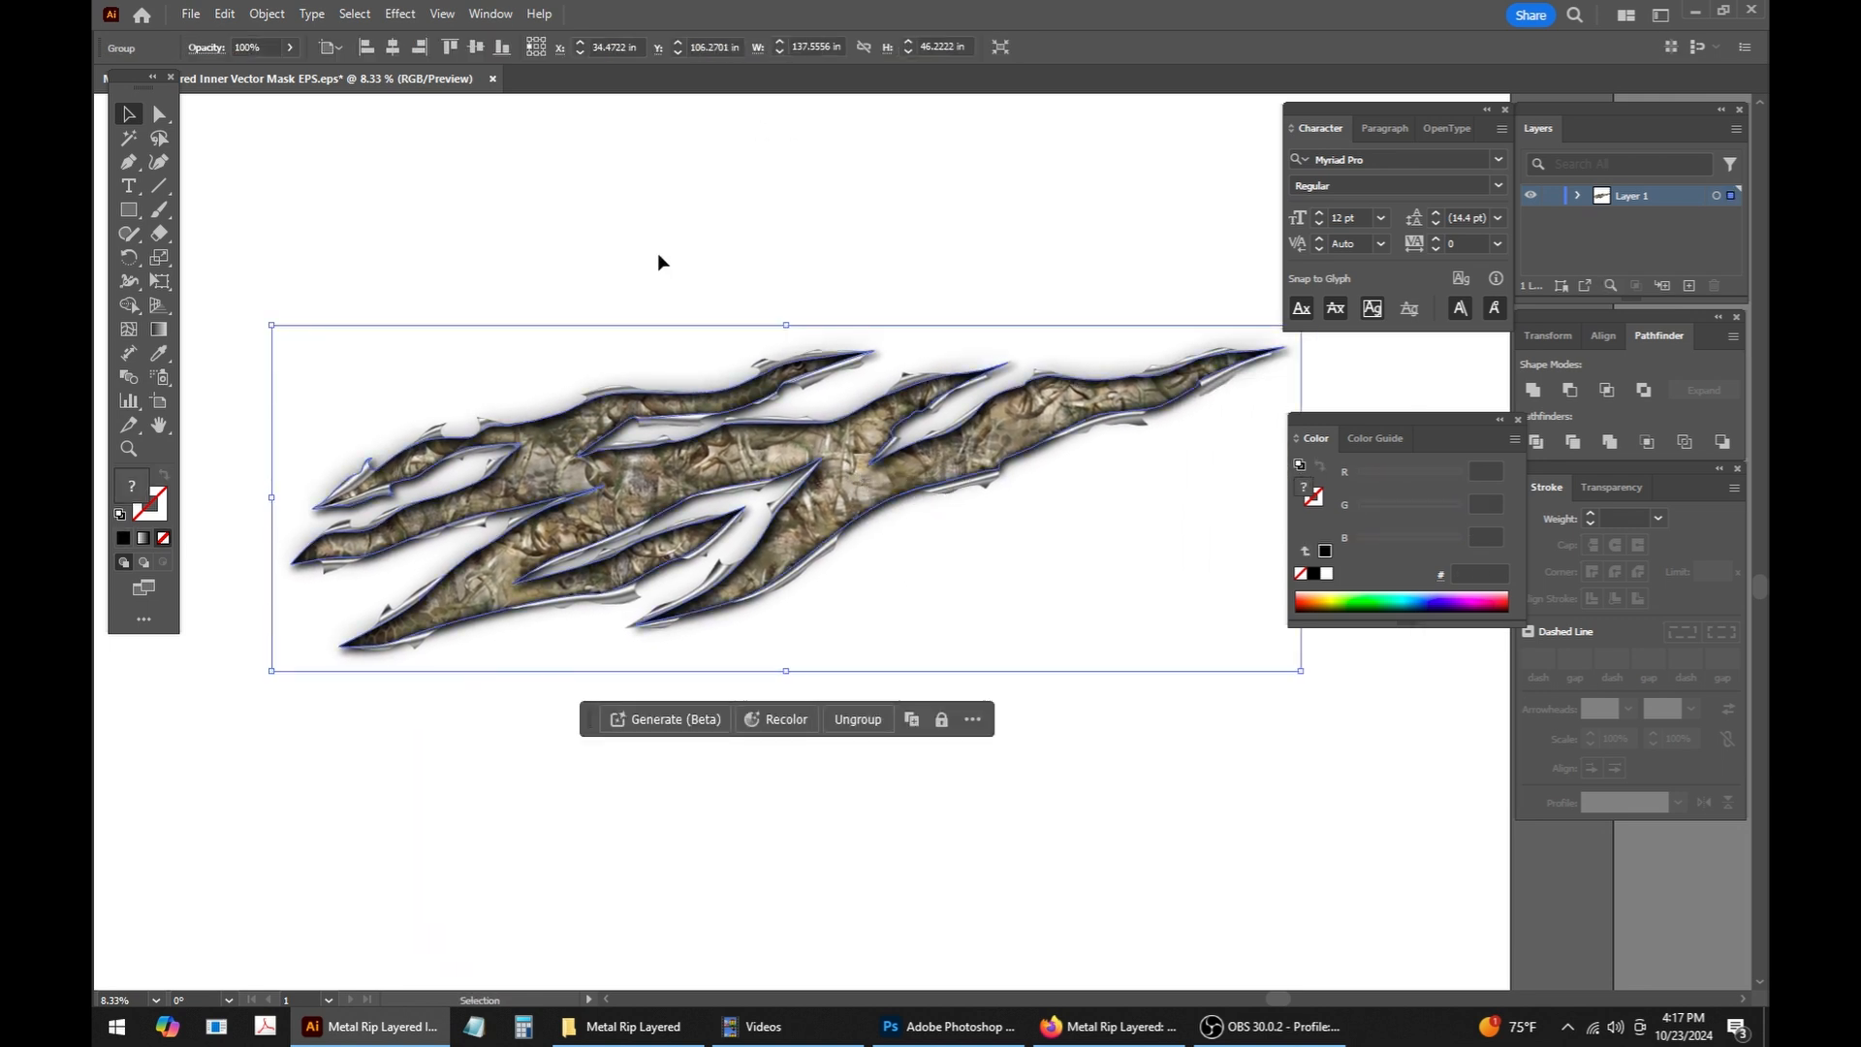
Step: Open the Metal Rip Layered Cutcontour EPS from the Metal Rip Layered folder in Illustrator
click(625, 1025)
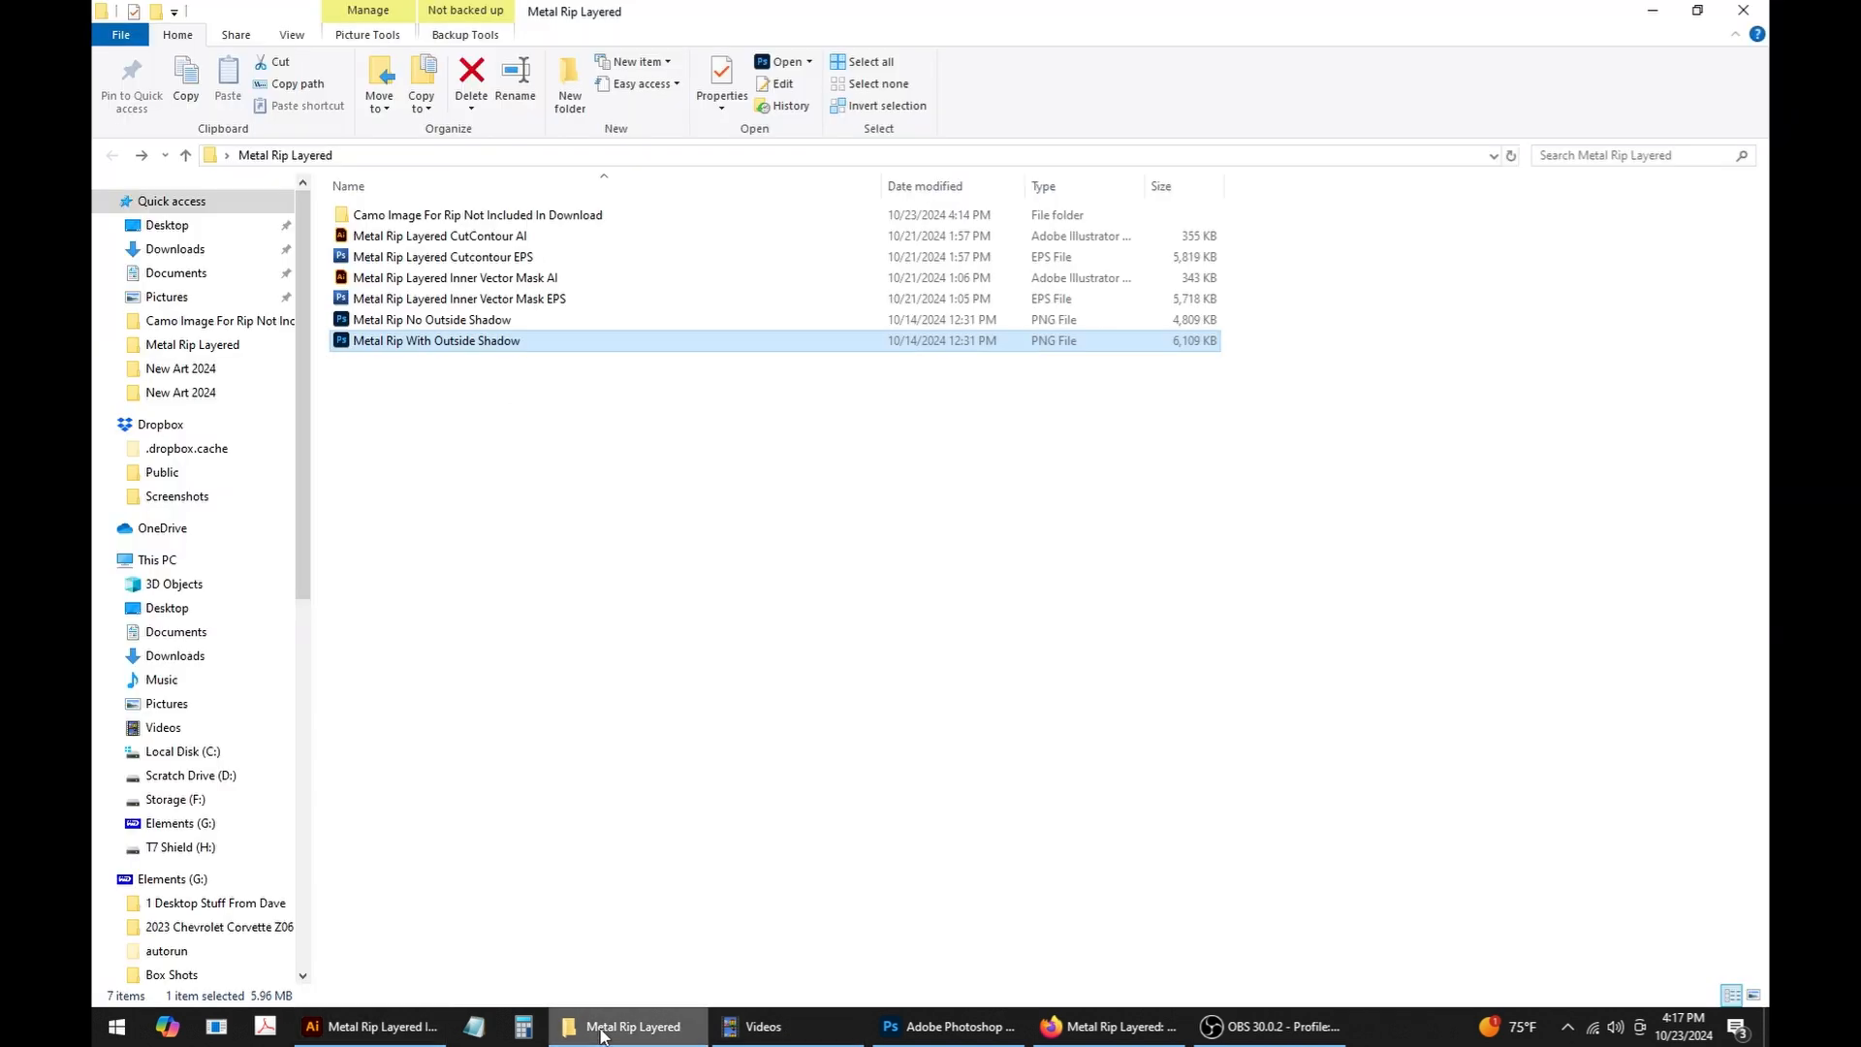
right_click(480, 262)
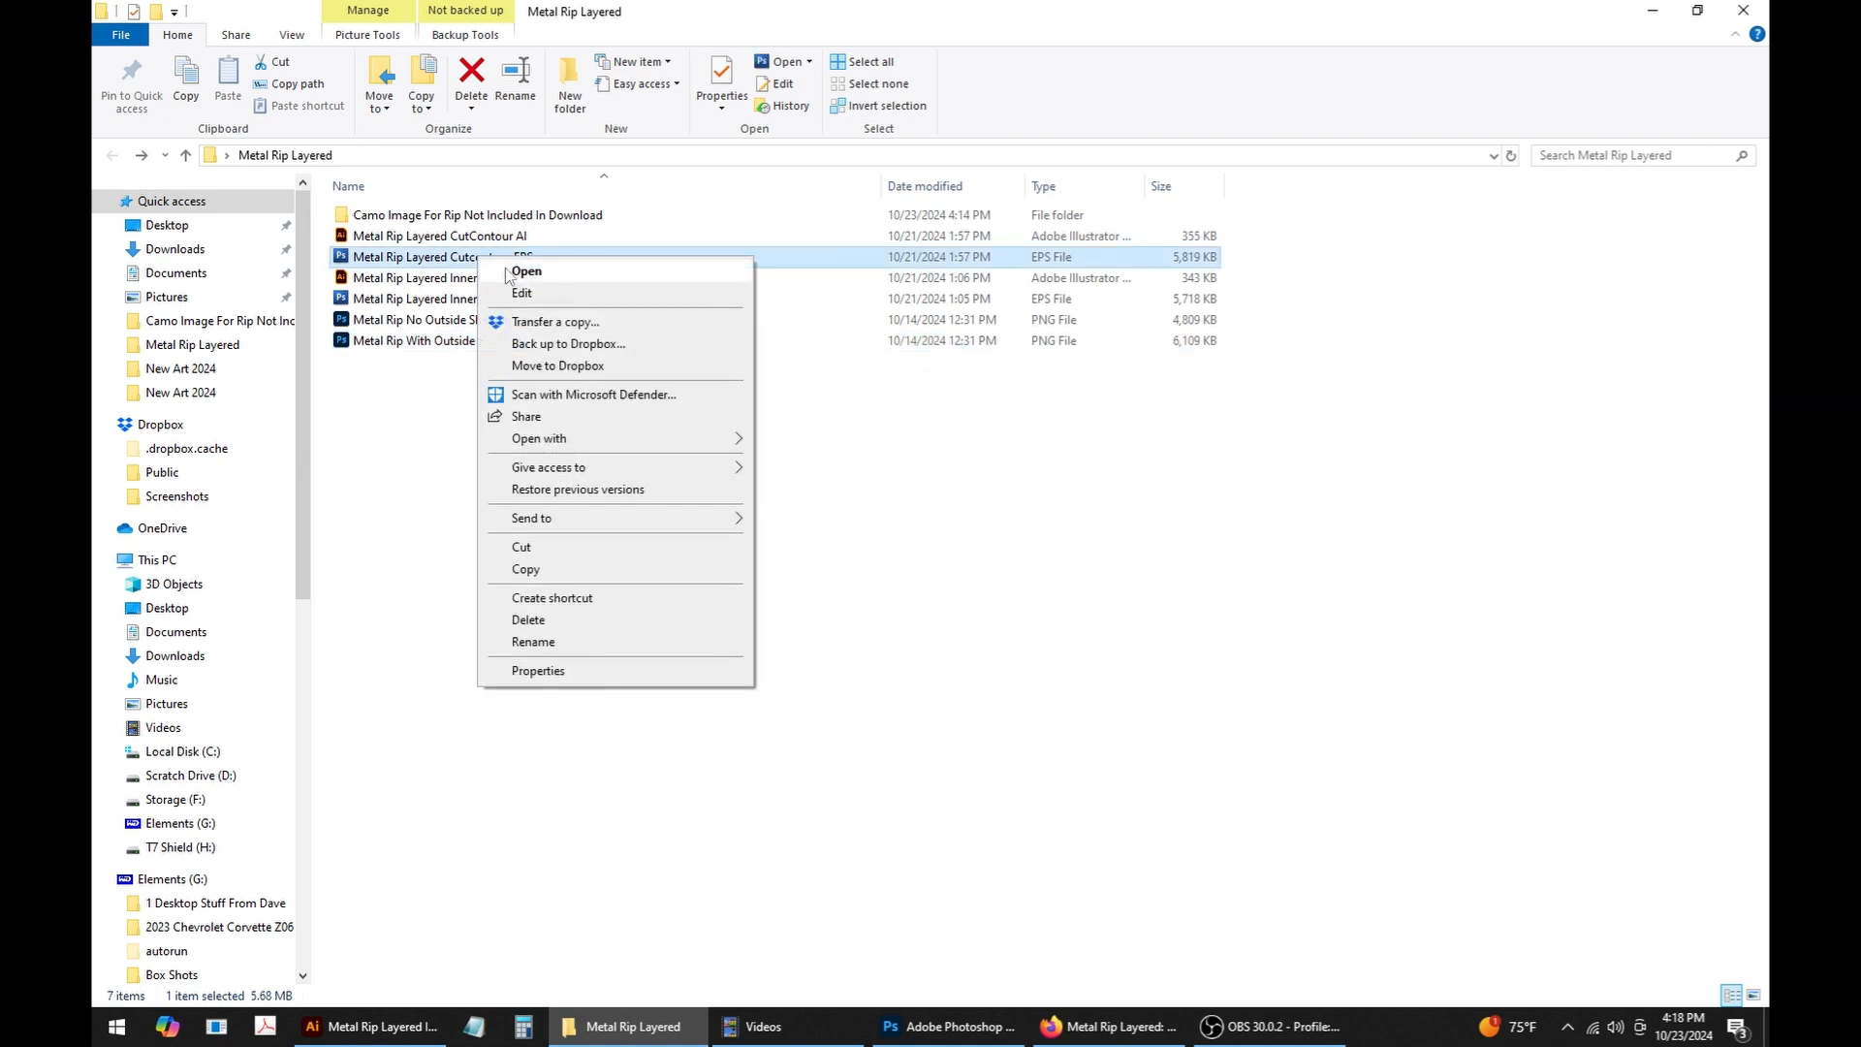
mouse_move(590, 443)
click(839, 440)
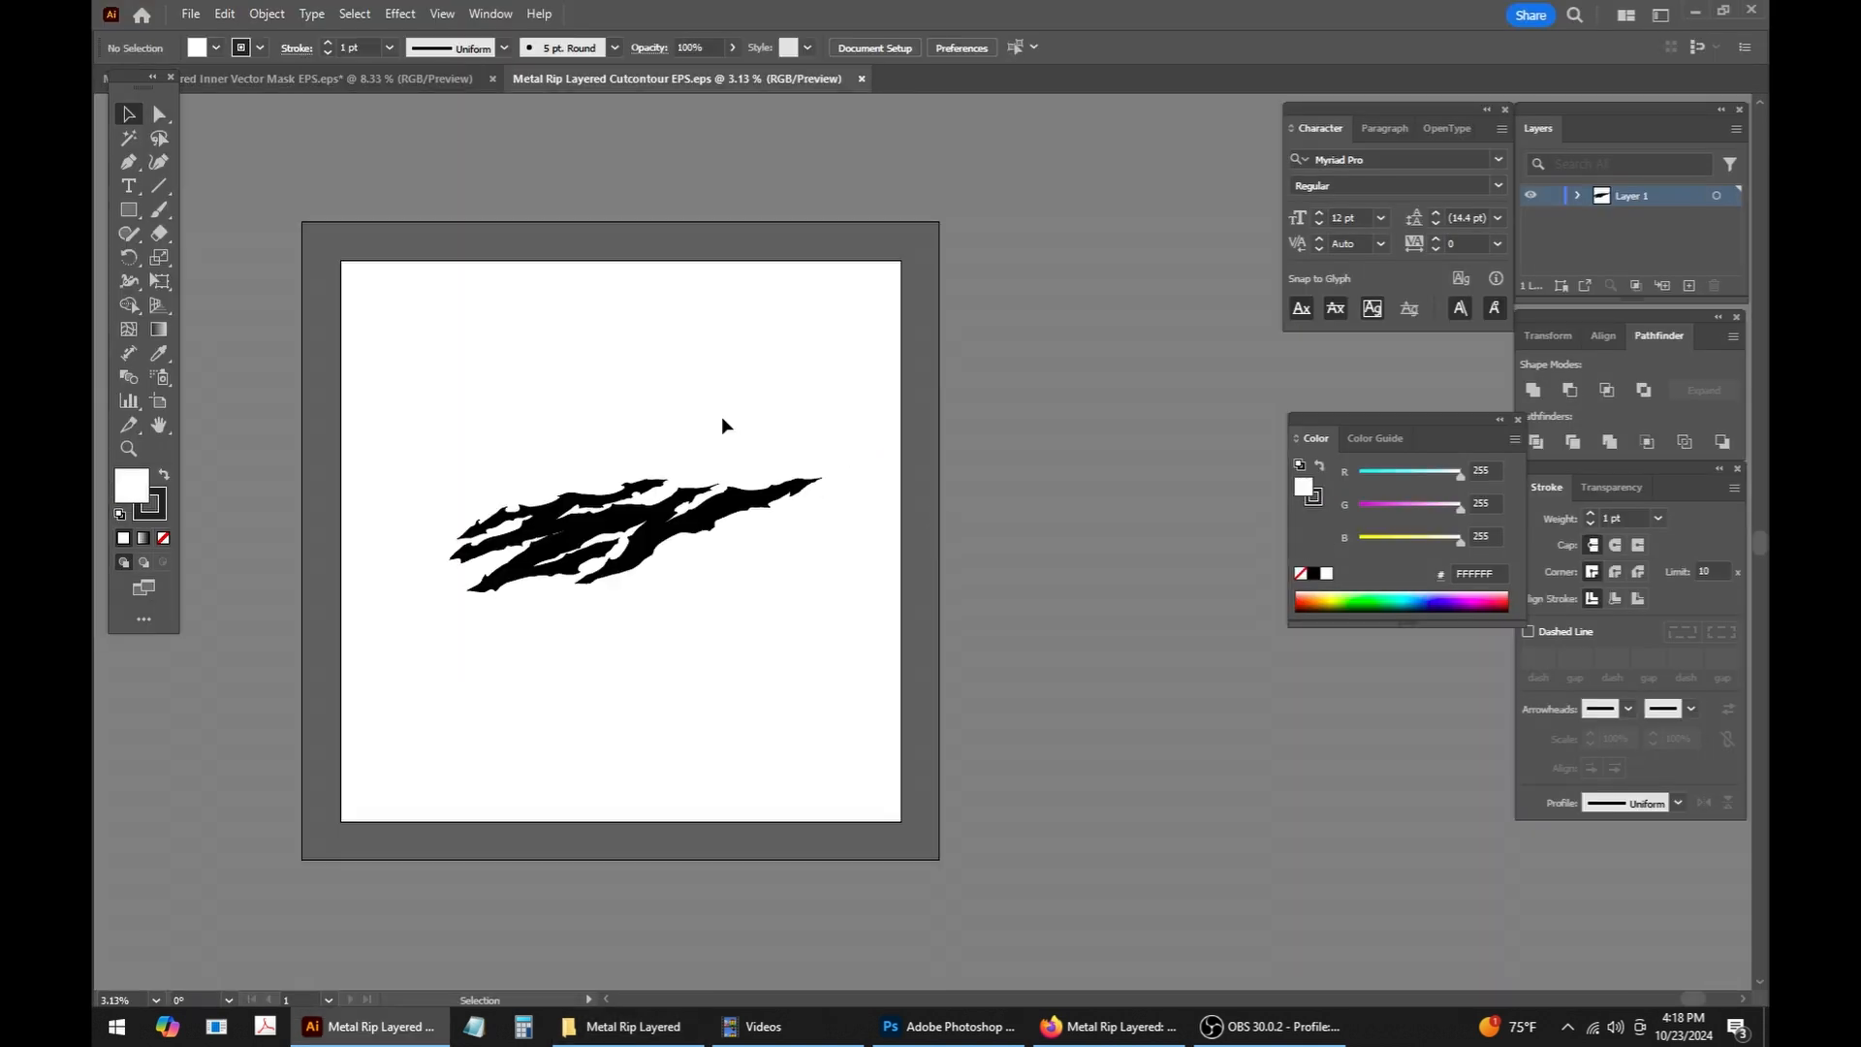
Step: Copy the black cut contour shape and close its document
click(707, 486)
click(225, 14)
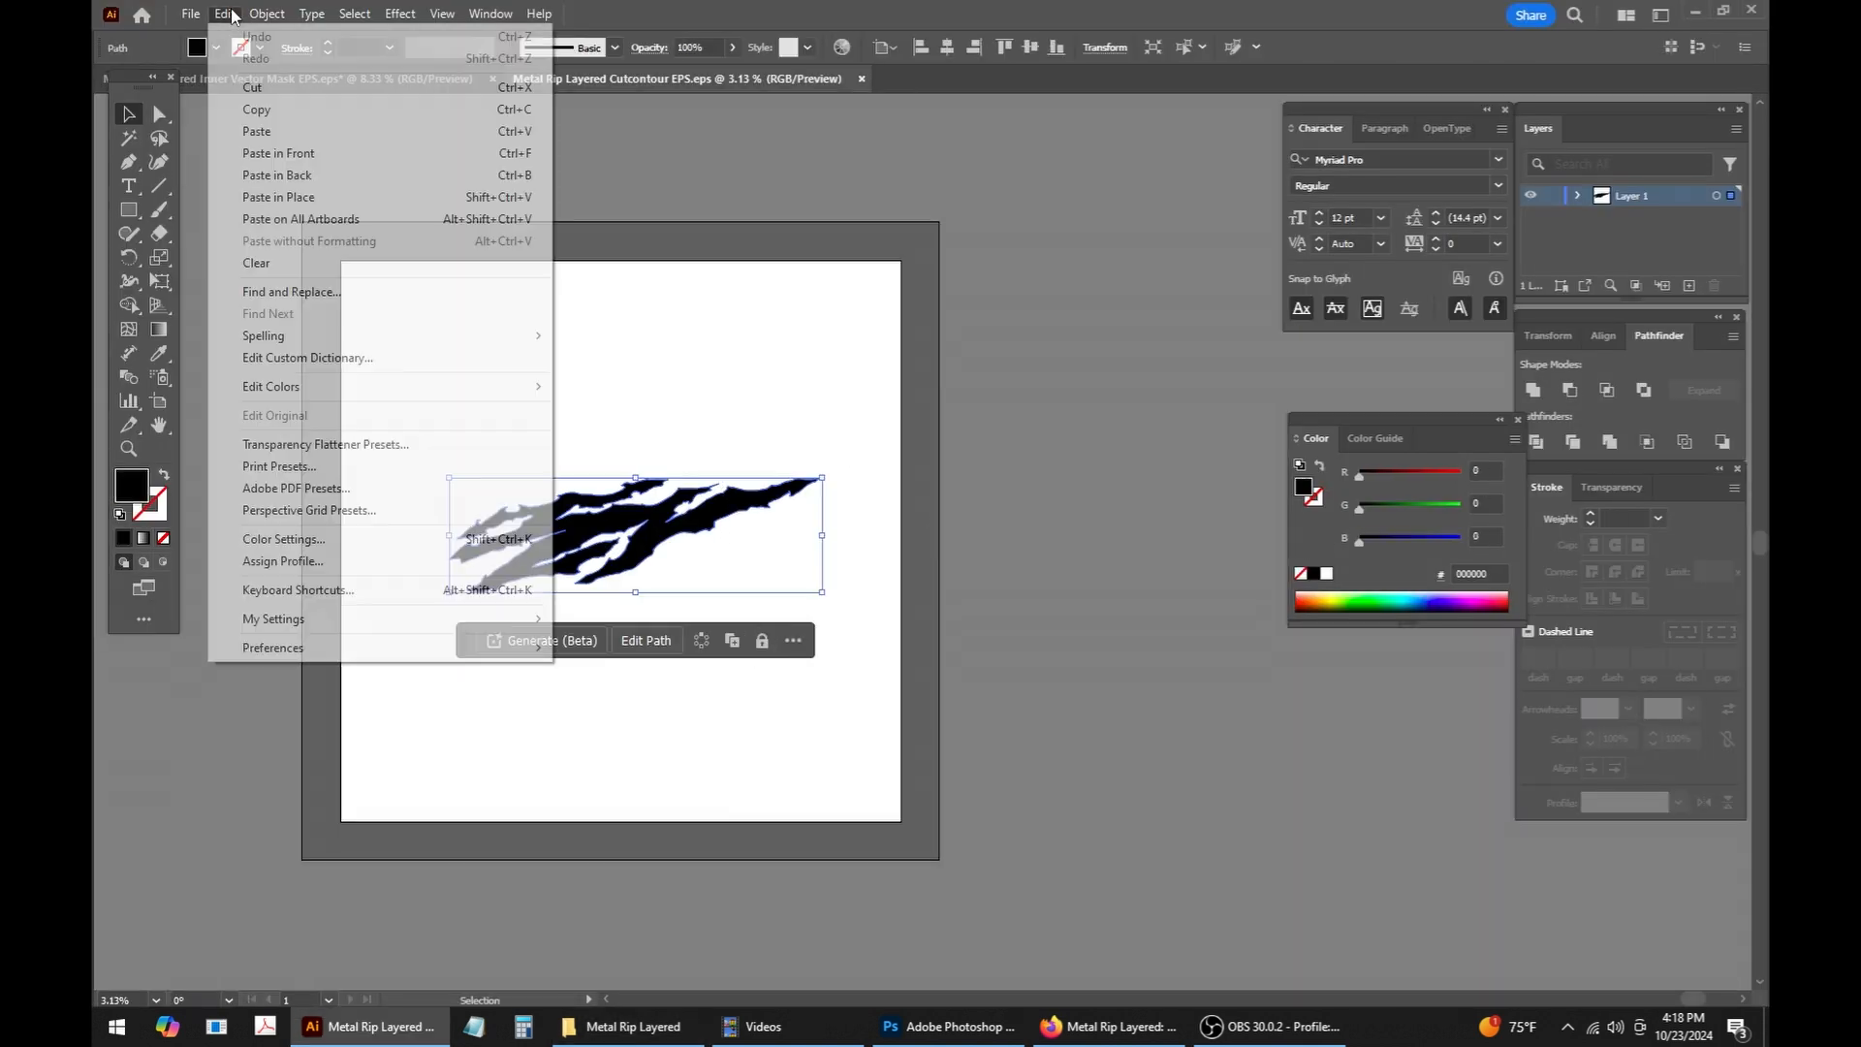
click(264, 109)
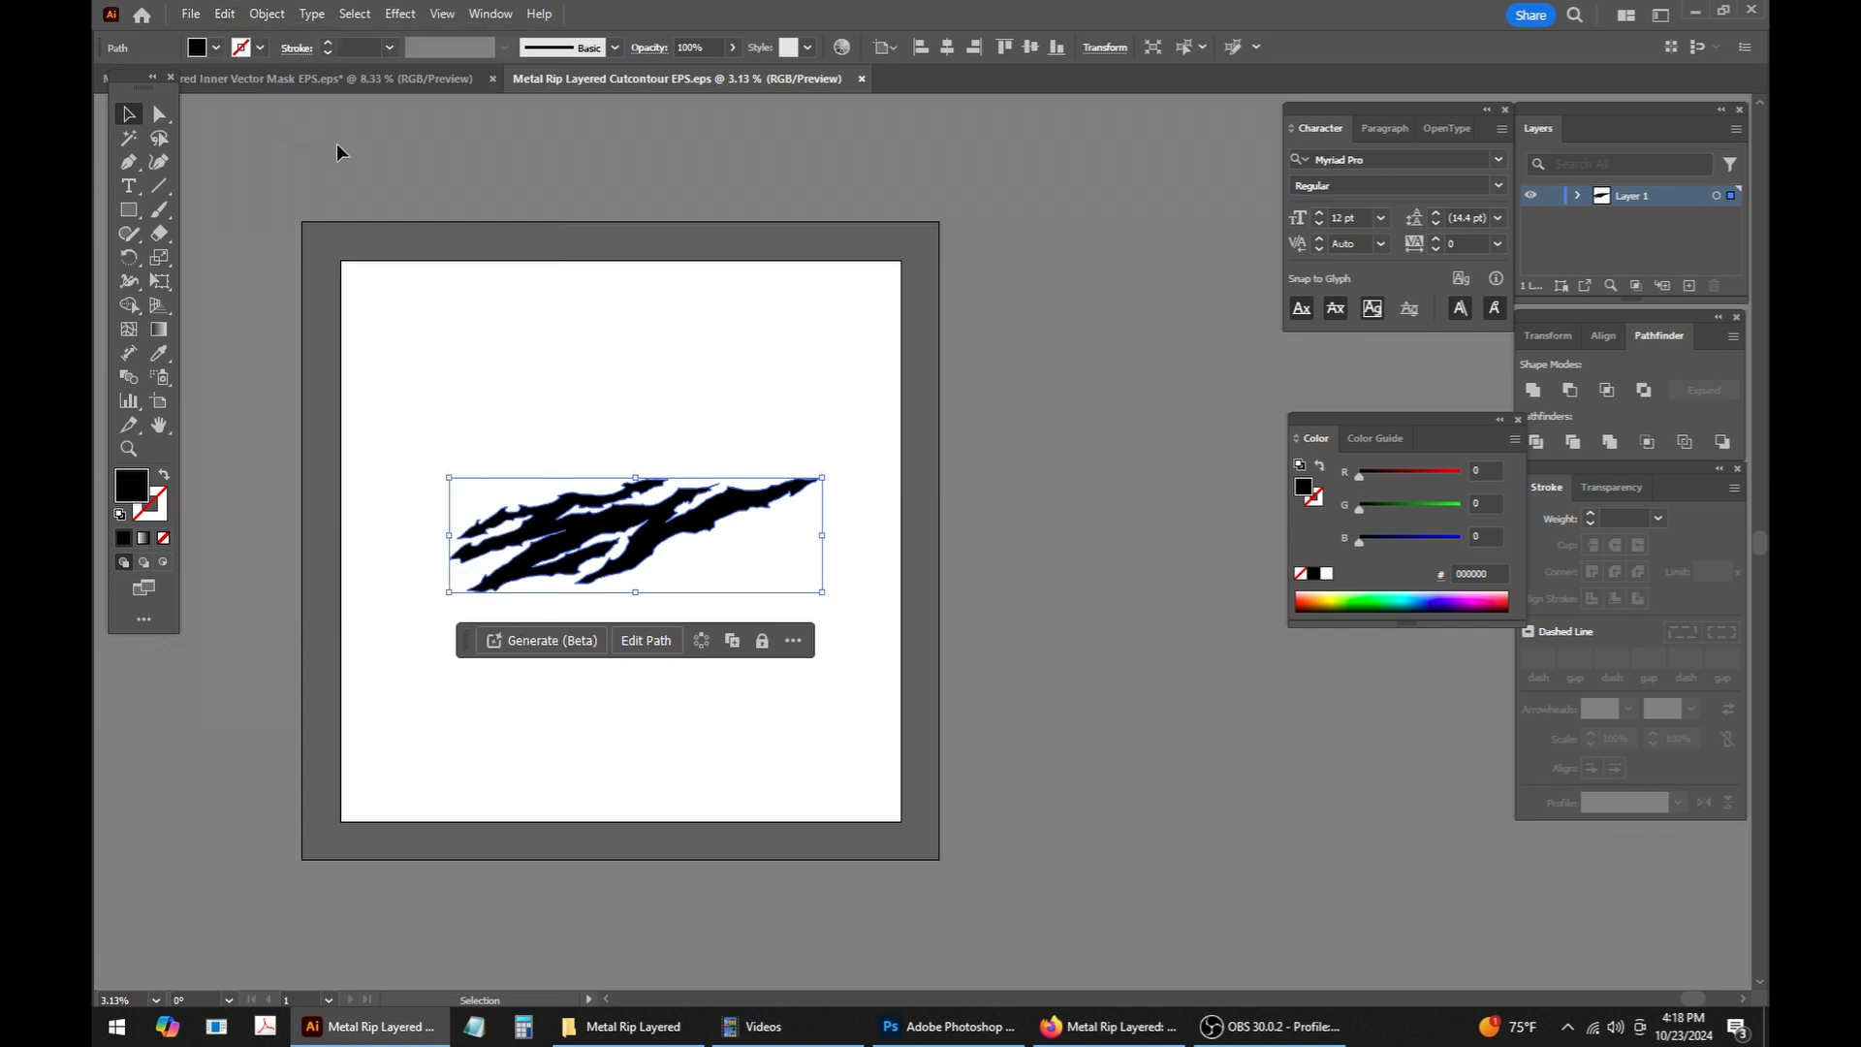
key(a)
key(ctrl+w)
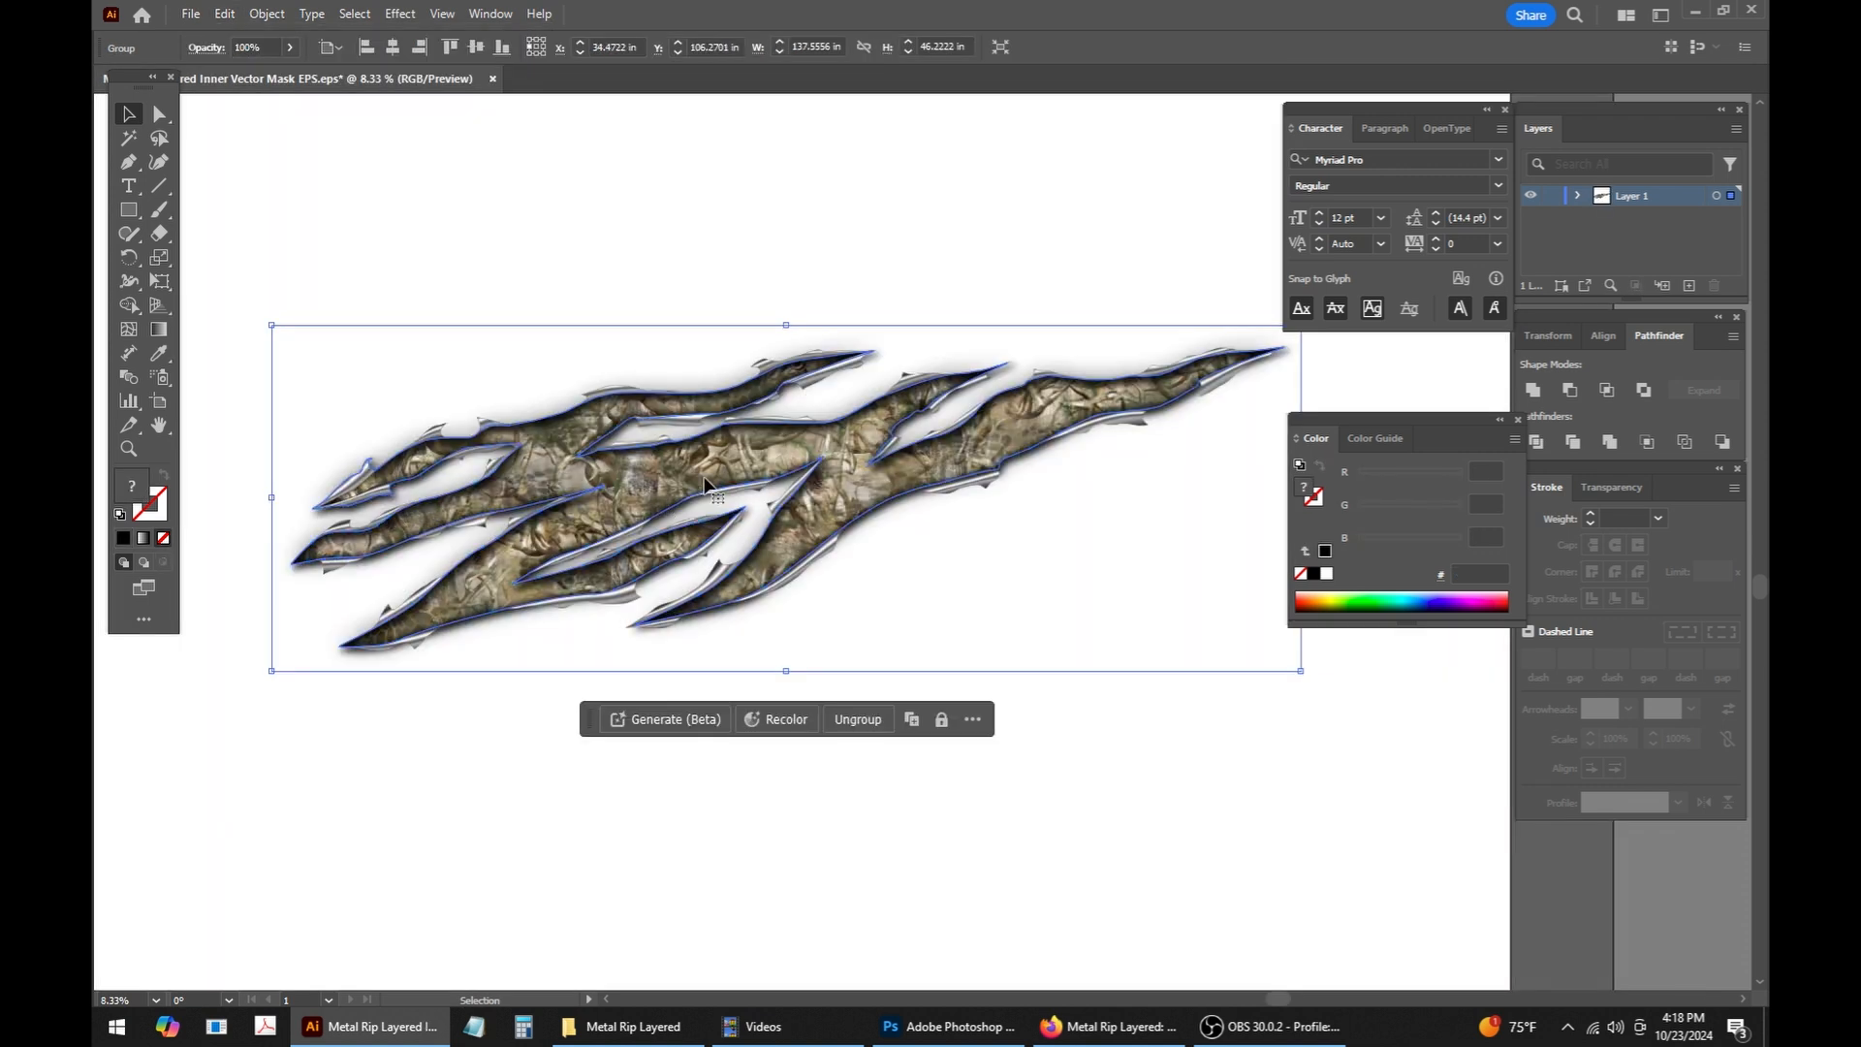
Step: Paste the cut contour shape into the metal rip document and position it above the camo rip
key(ctrl+v)
drag(924, 549, 803, 105)
scroll(831, 378, down, 3)
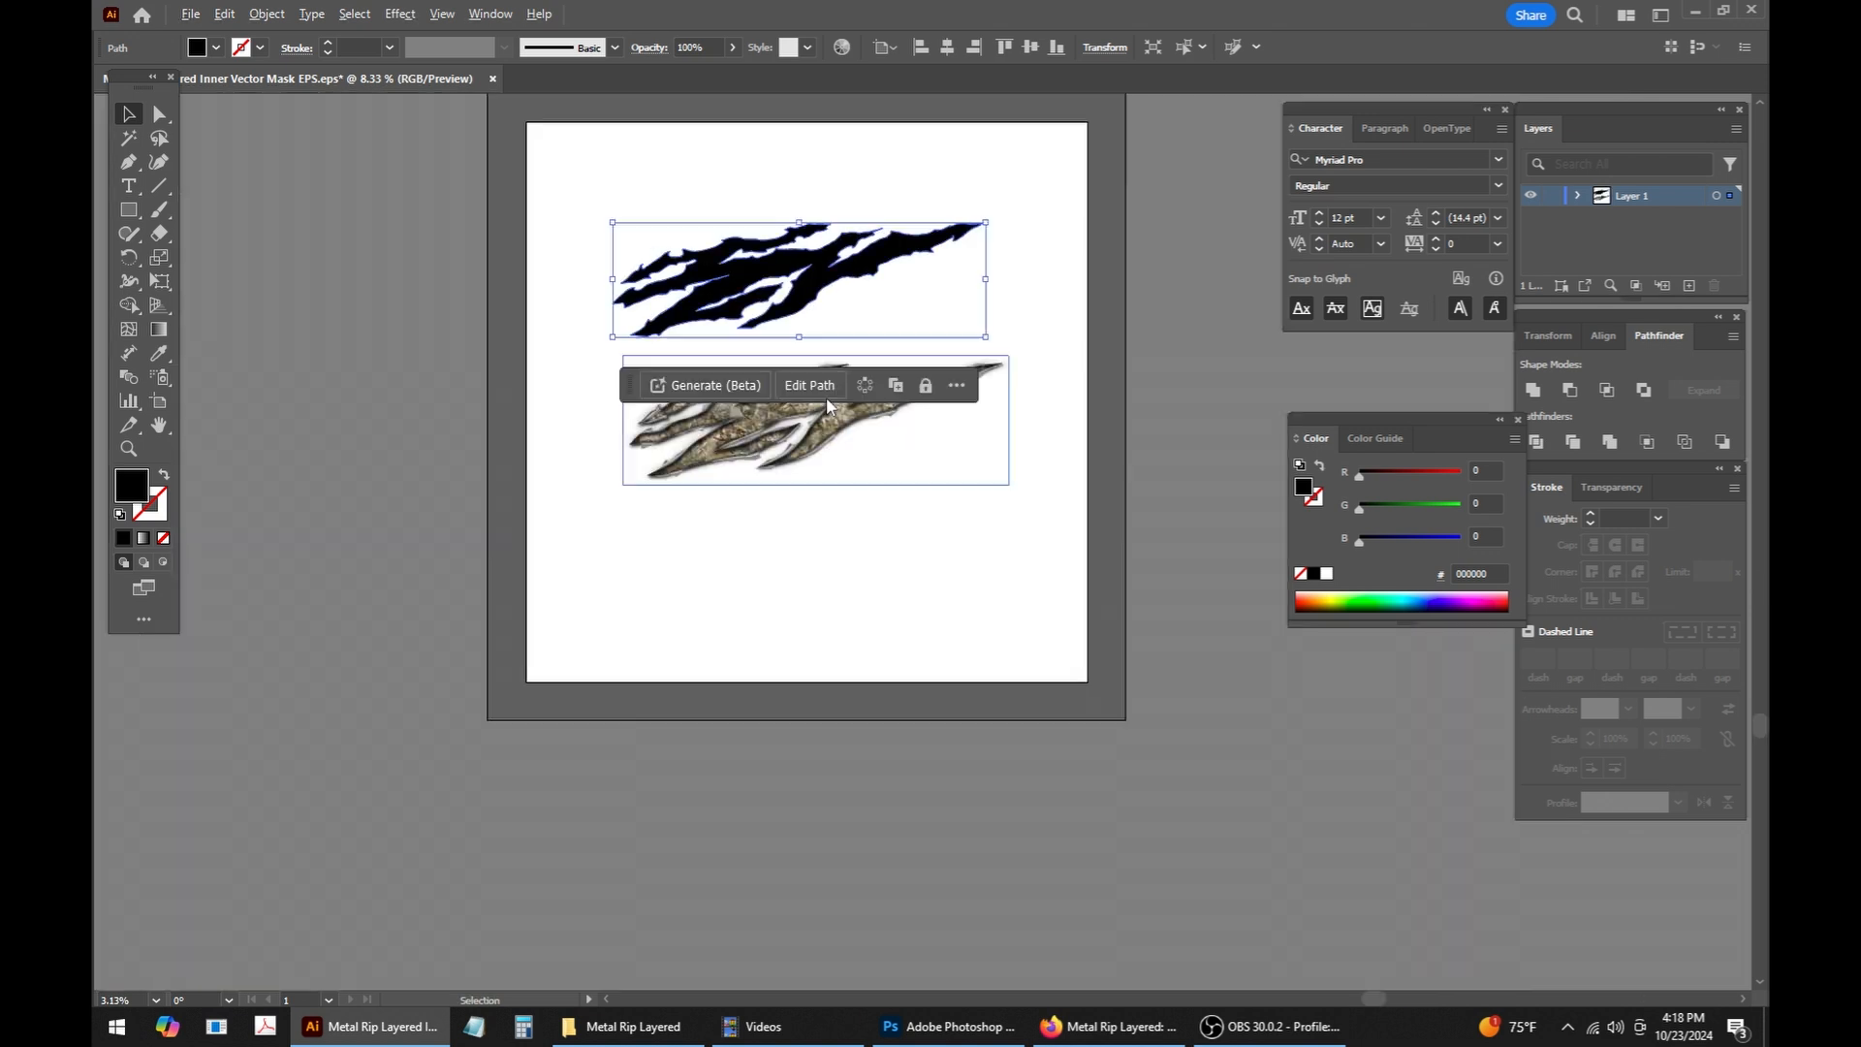
drag(983, 547, 902, 595)
click(675, 1029)
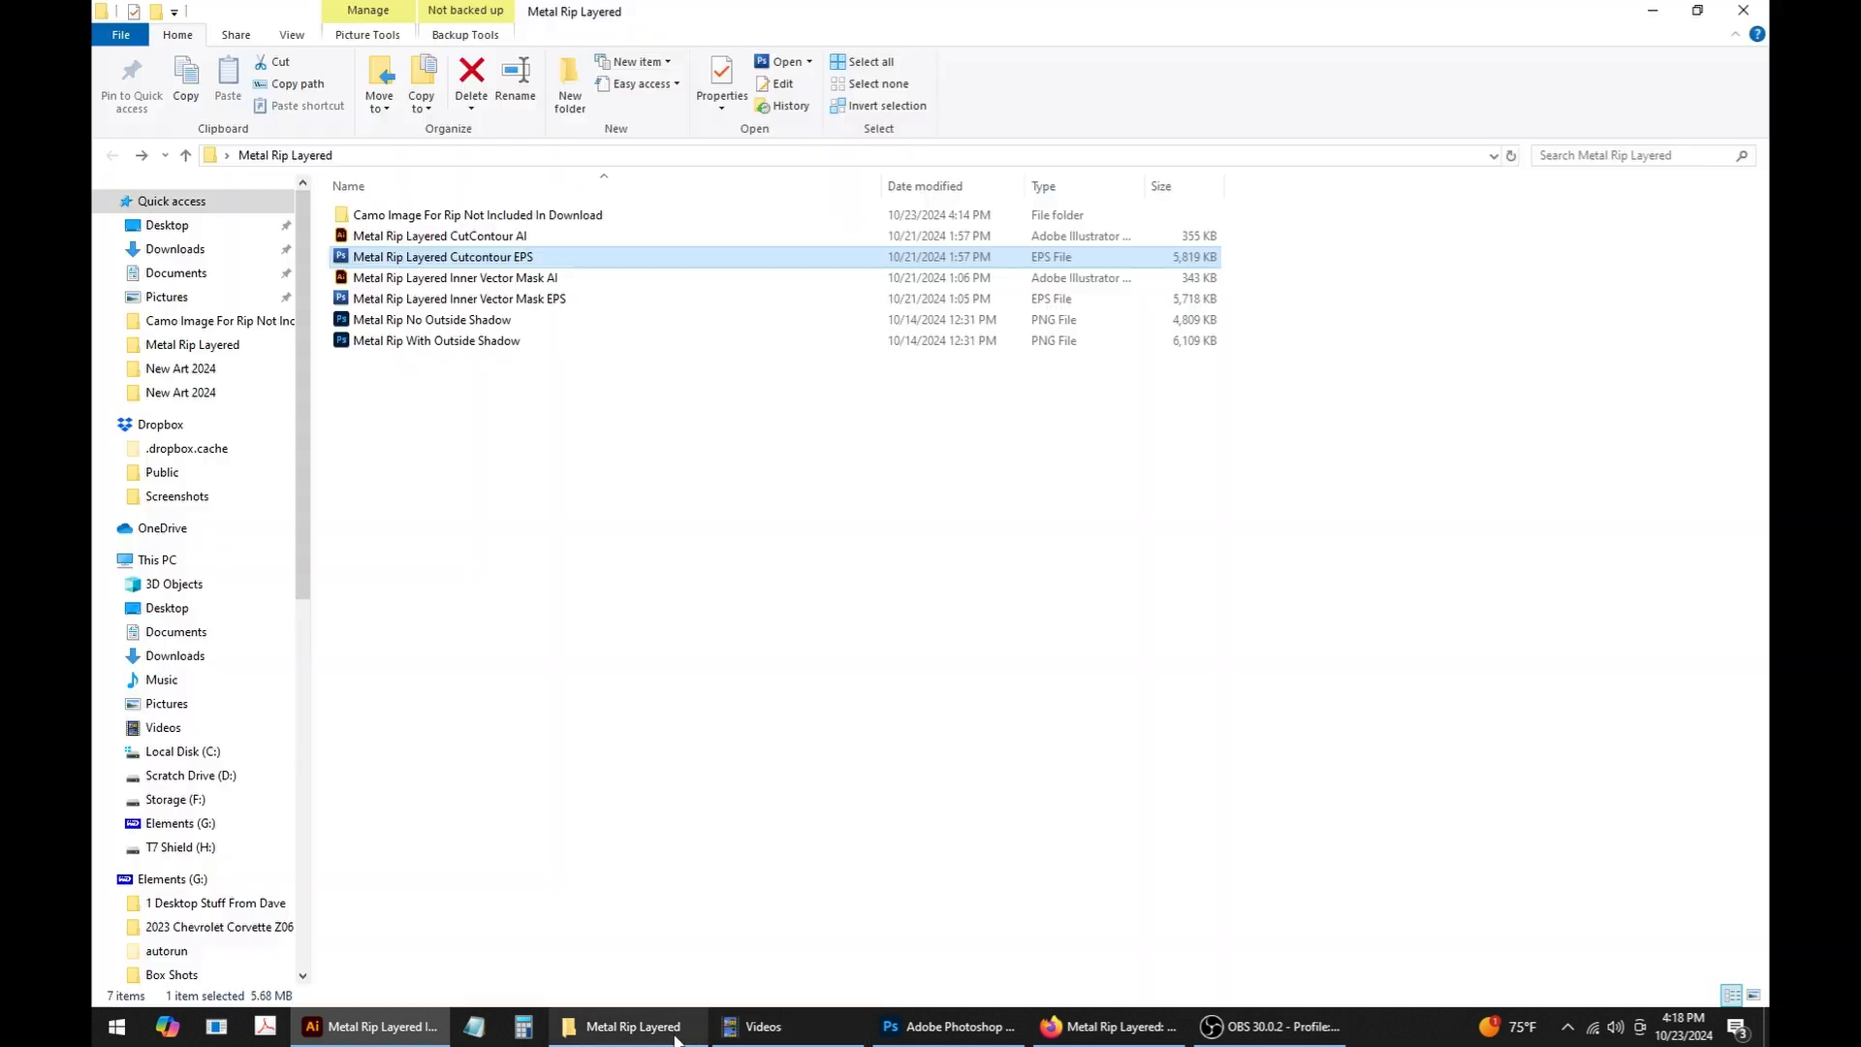
right_click(509, 254)
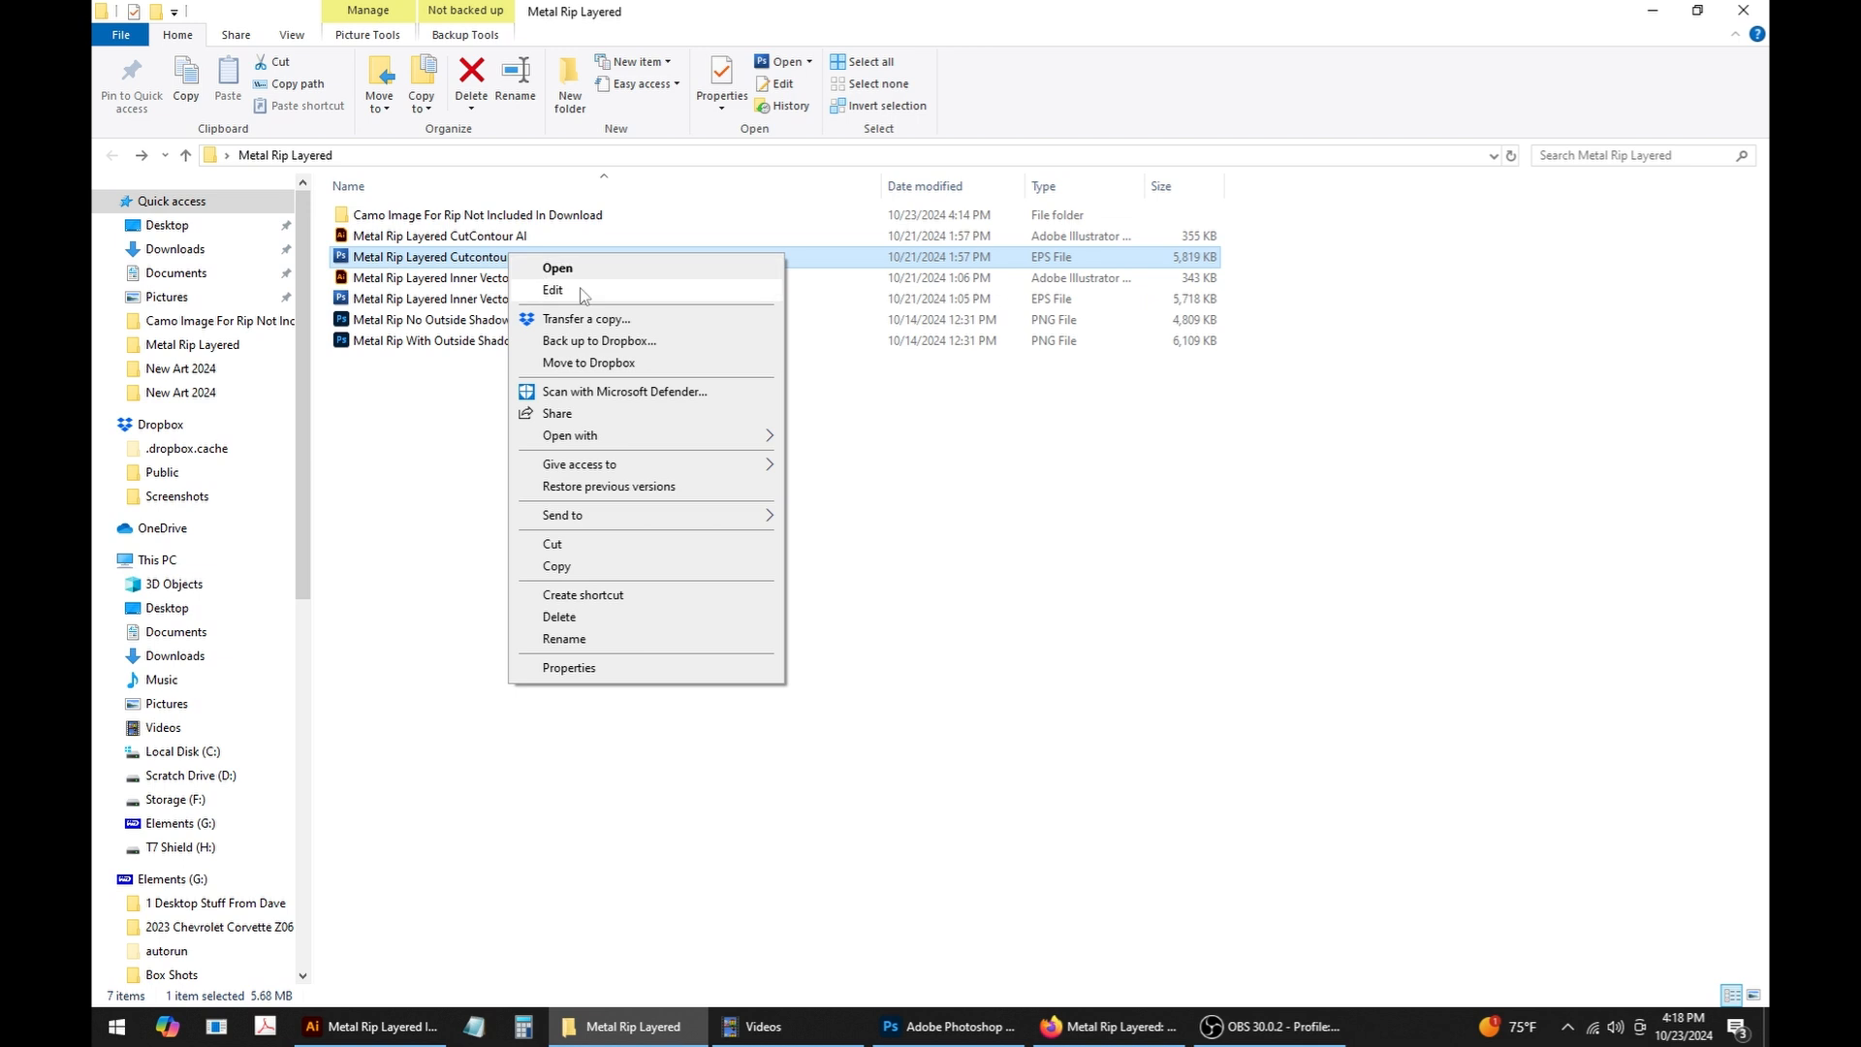
mouse_move(771, 432)
click(872, 436)
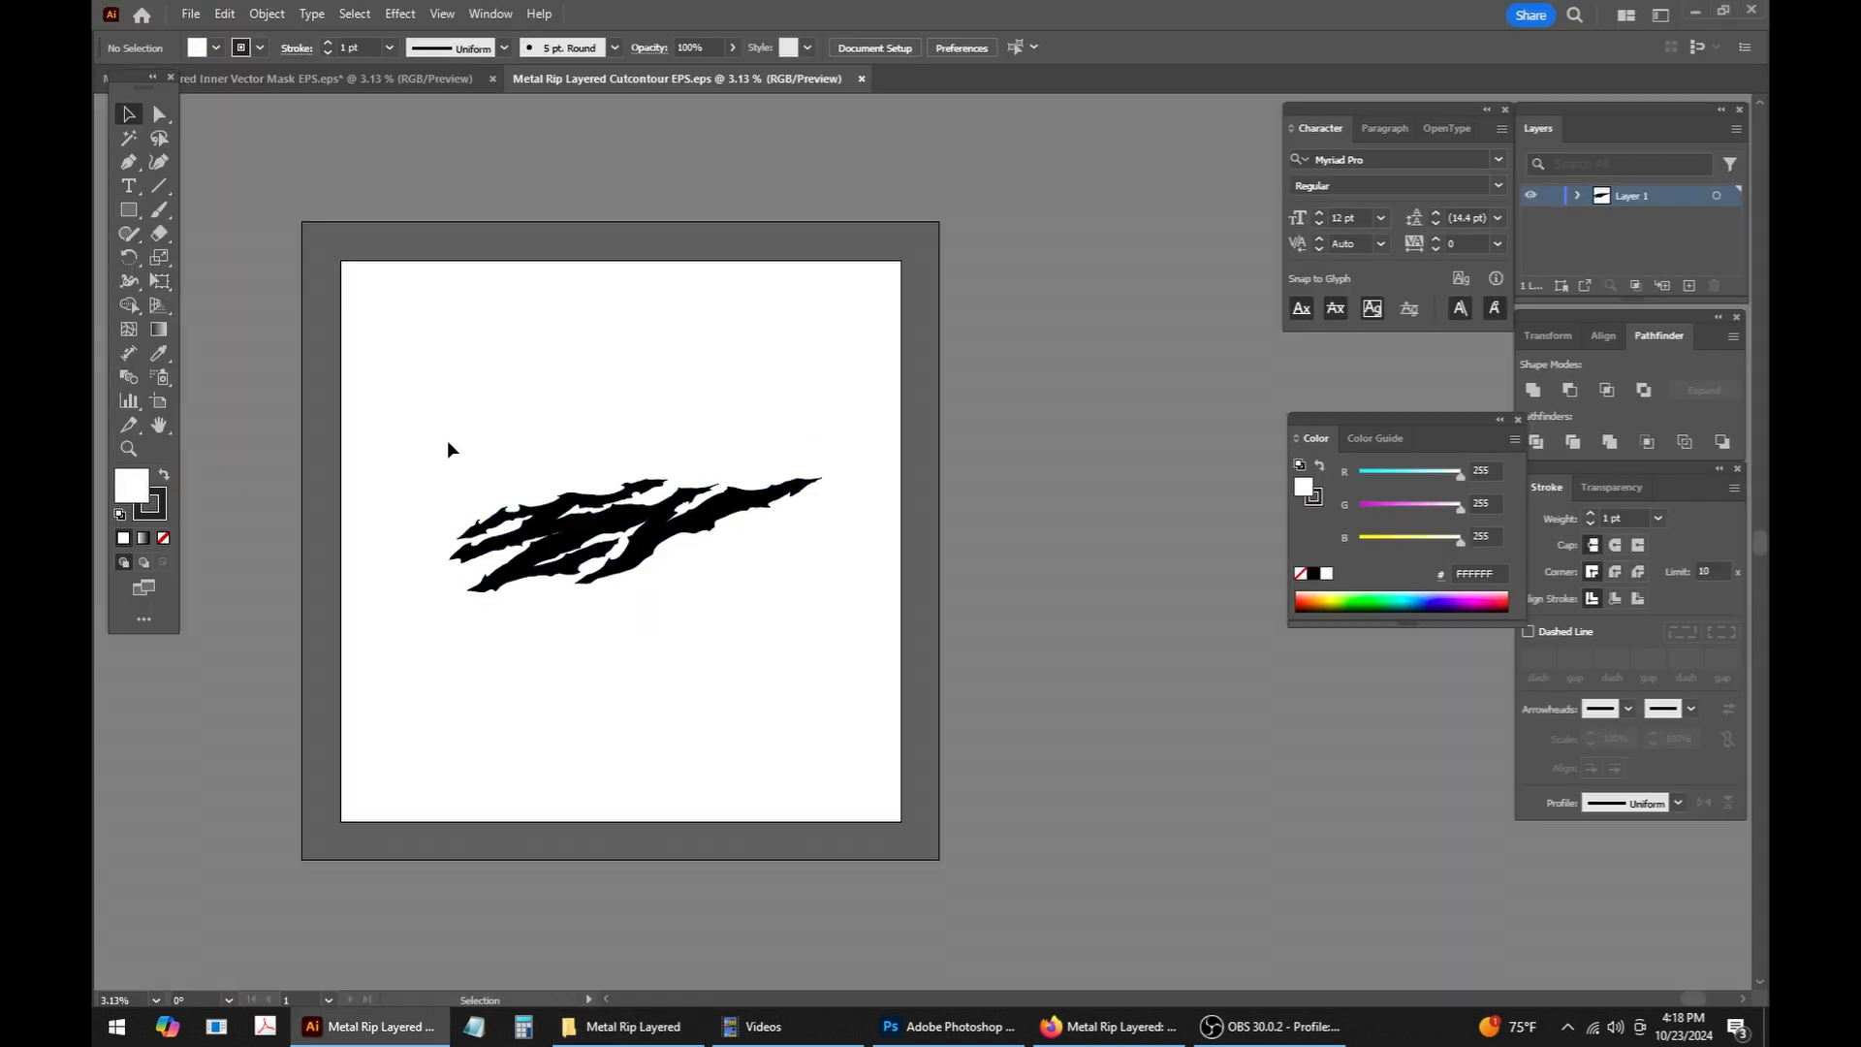
key(ctrl+w)
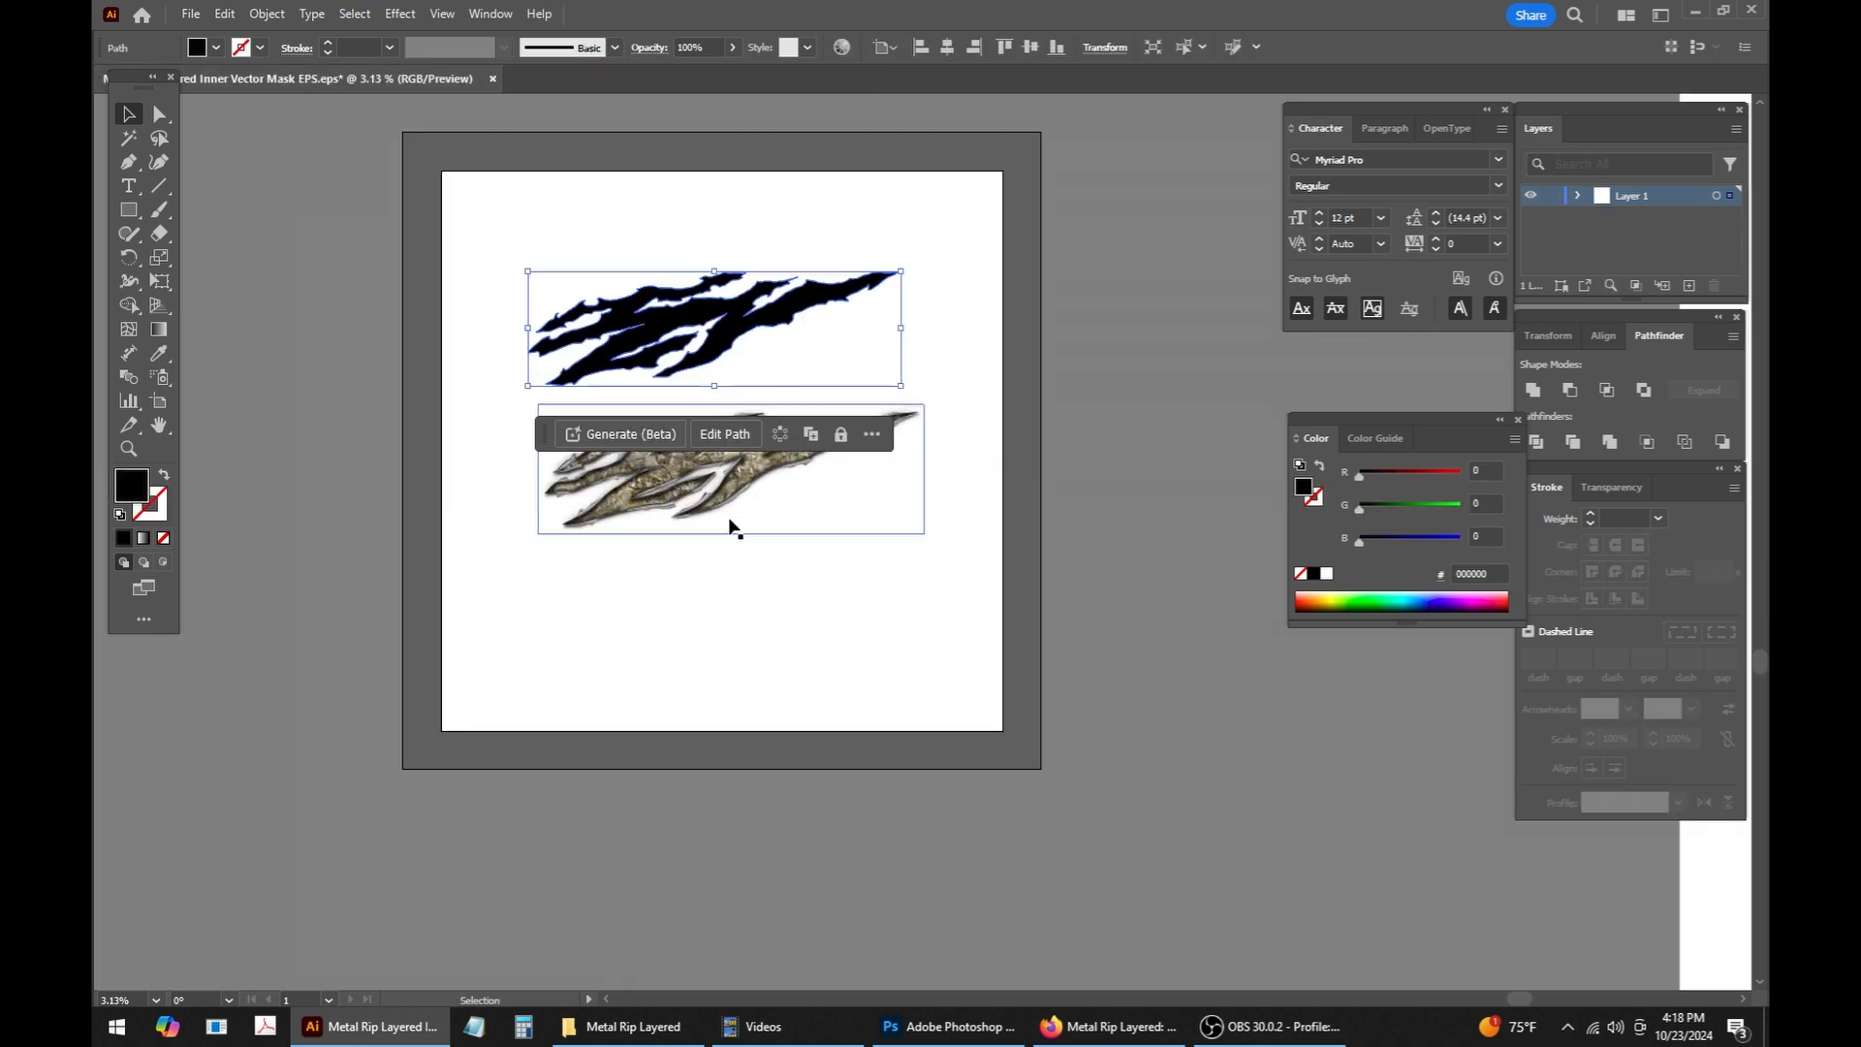
Step: Place the Metal Rip Layered Cutcontour EPS below the camo rip and embed it in the document
key(alt+Tab)
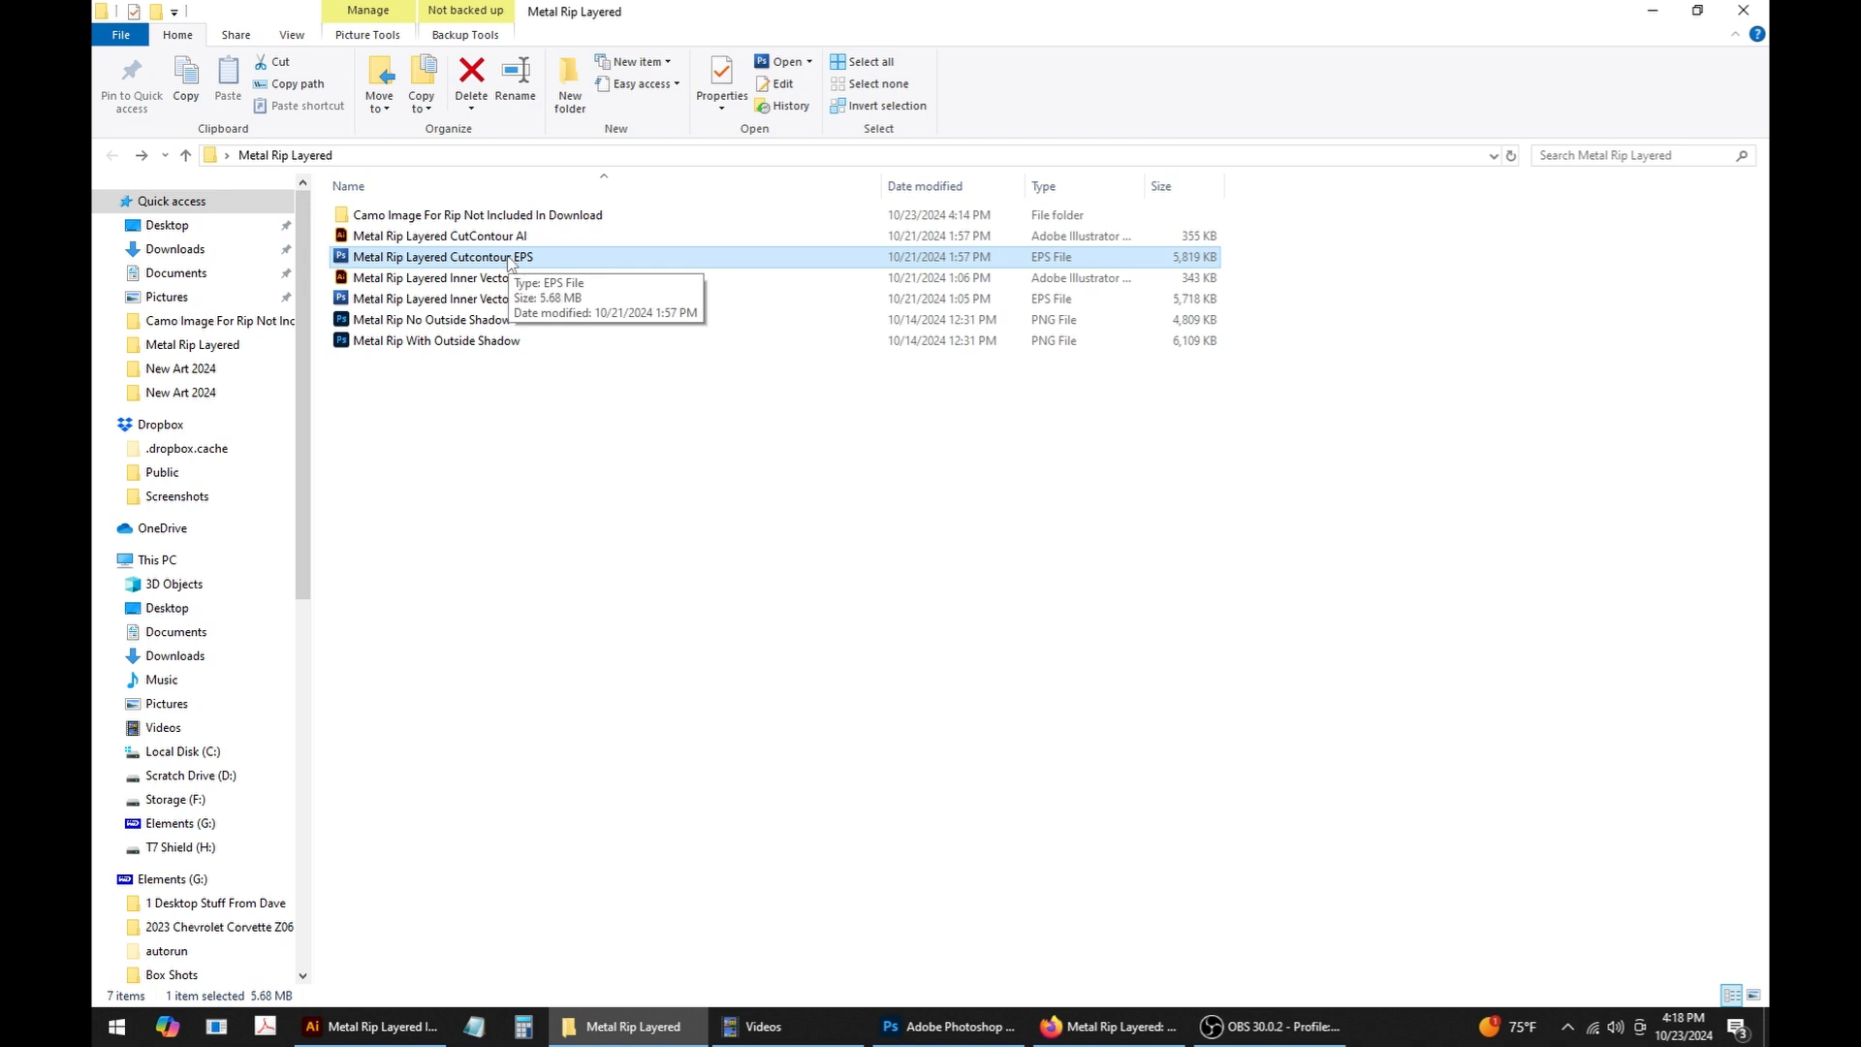
drag(749, 449, 752, 623)
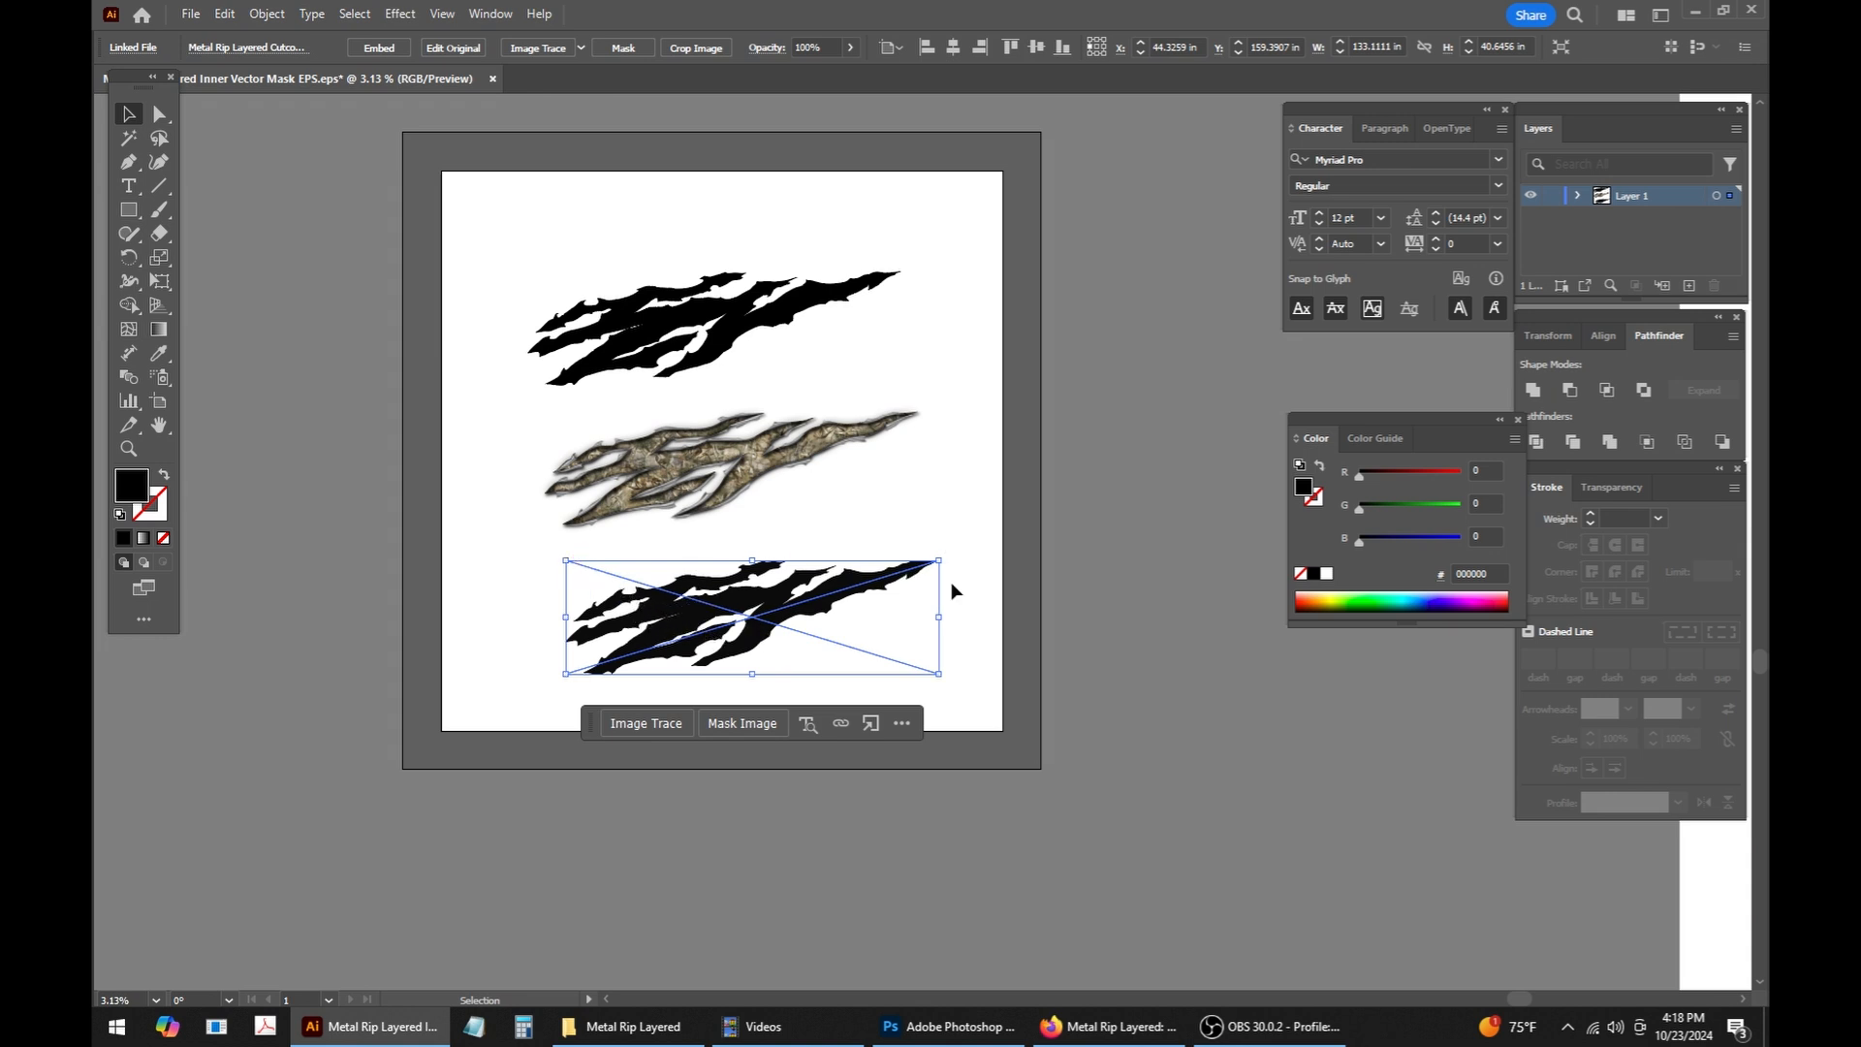
click(383, 49)
click(989, 547)
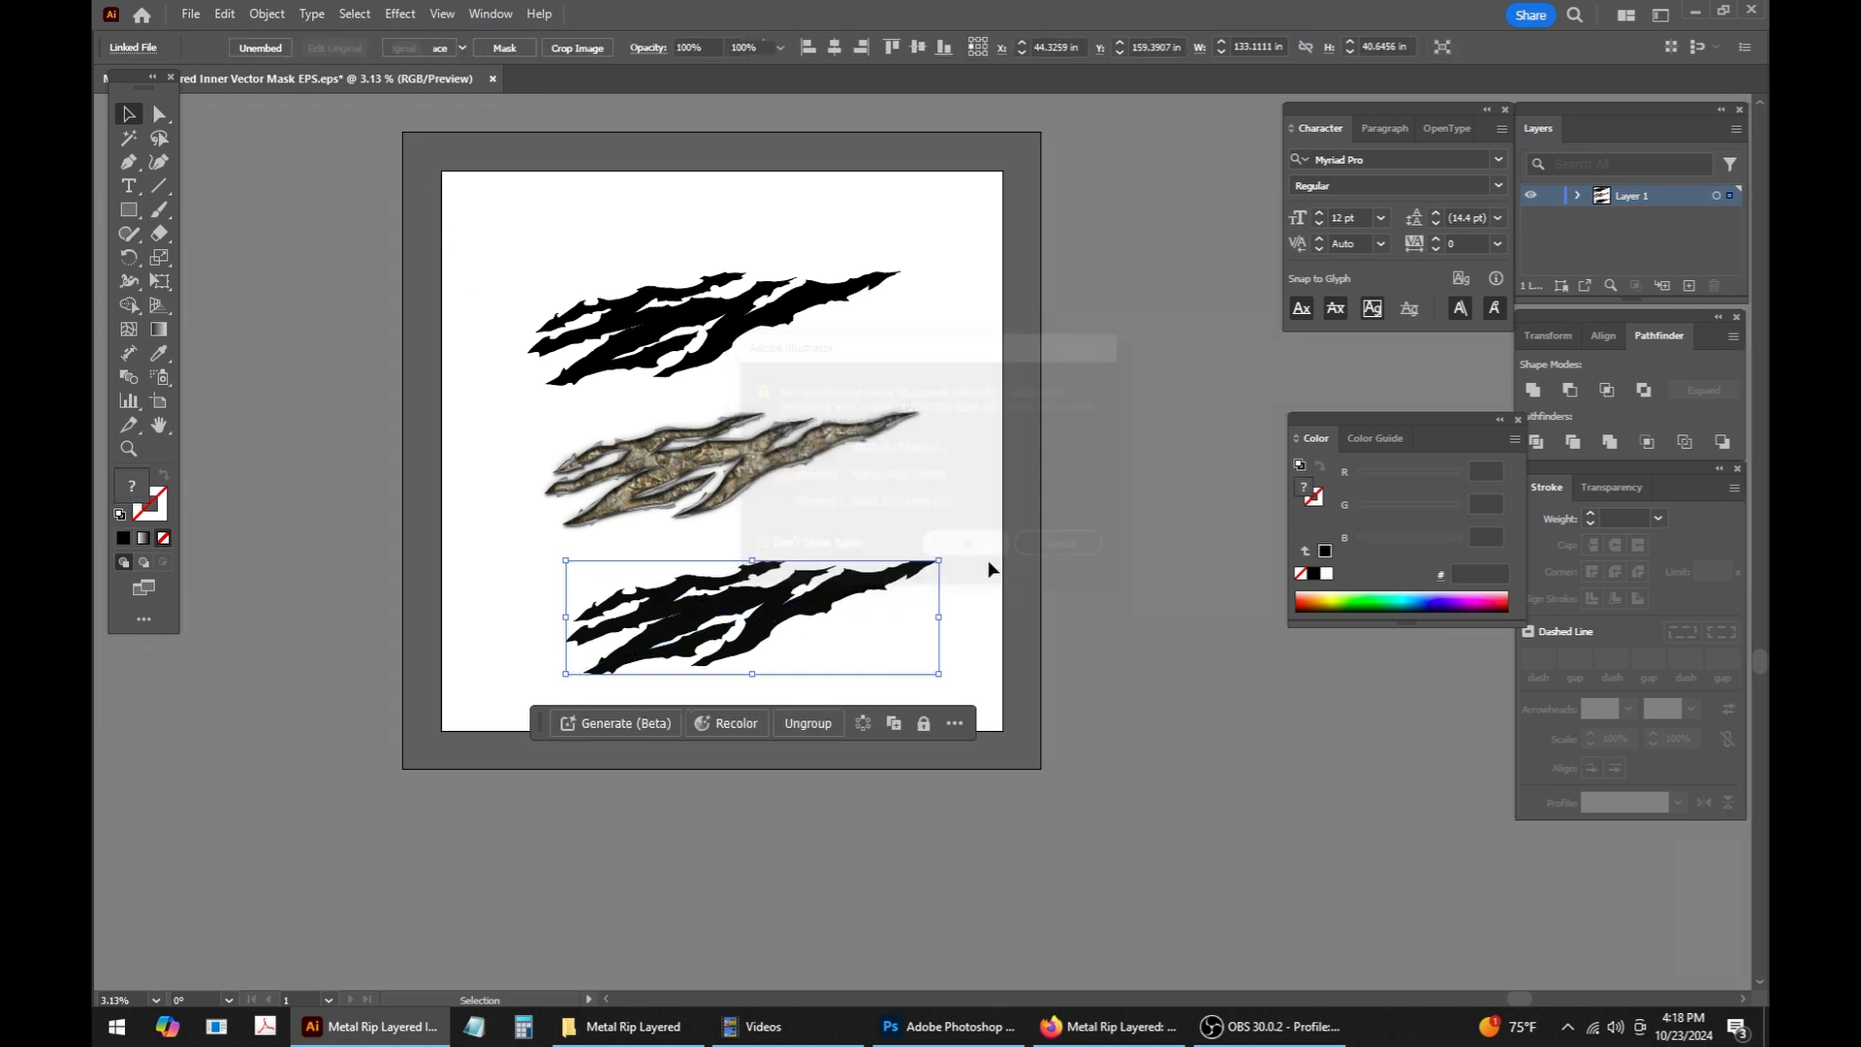
Step: Compare the fill and stroke of the embedded contour with those of the pasted contour, swapping the pasted contour's fill and stroke and restoring them
click(984, 700)
drag(936, 667, 911, 653)
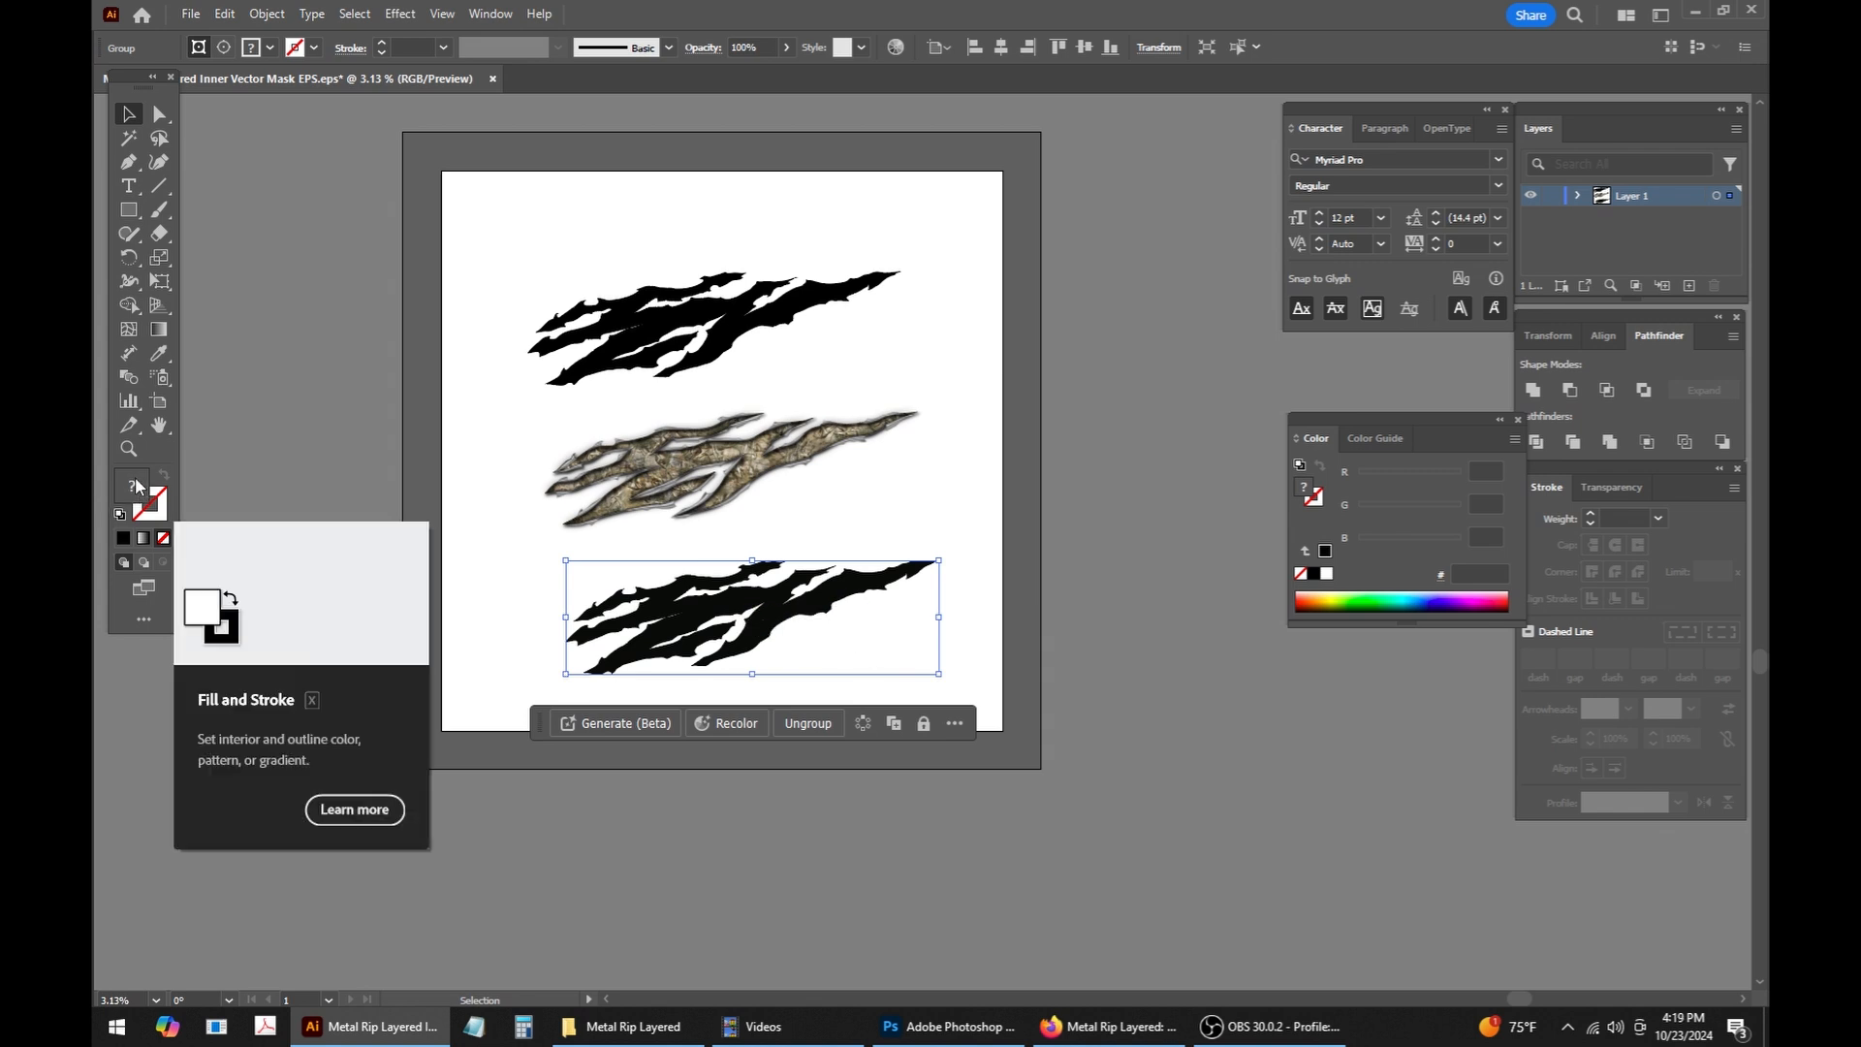
click(754, 327)
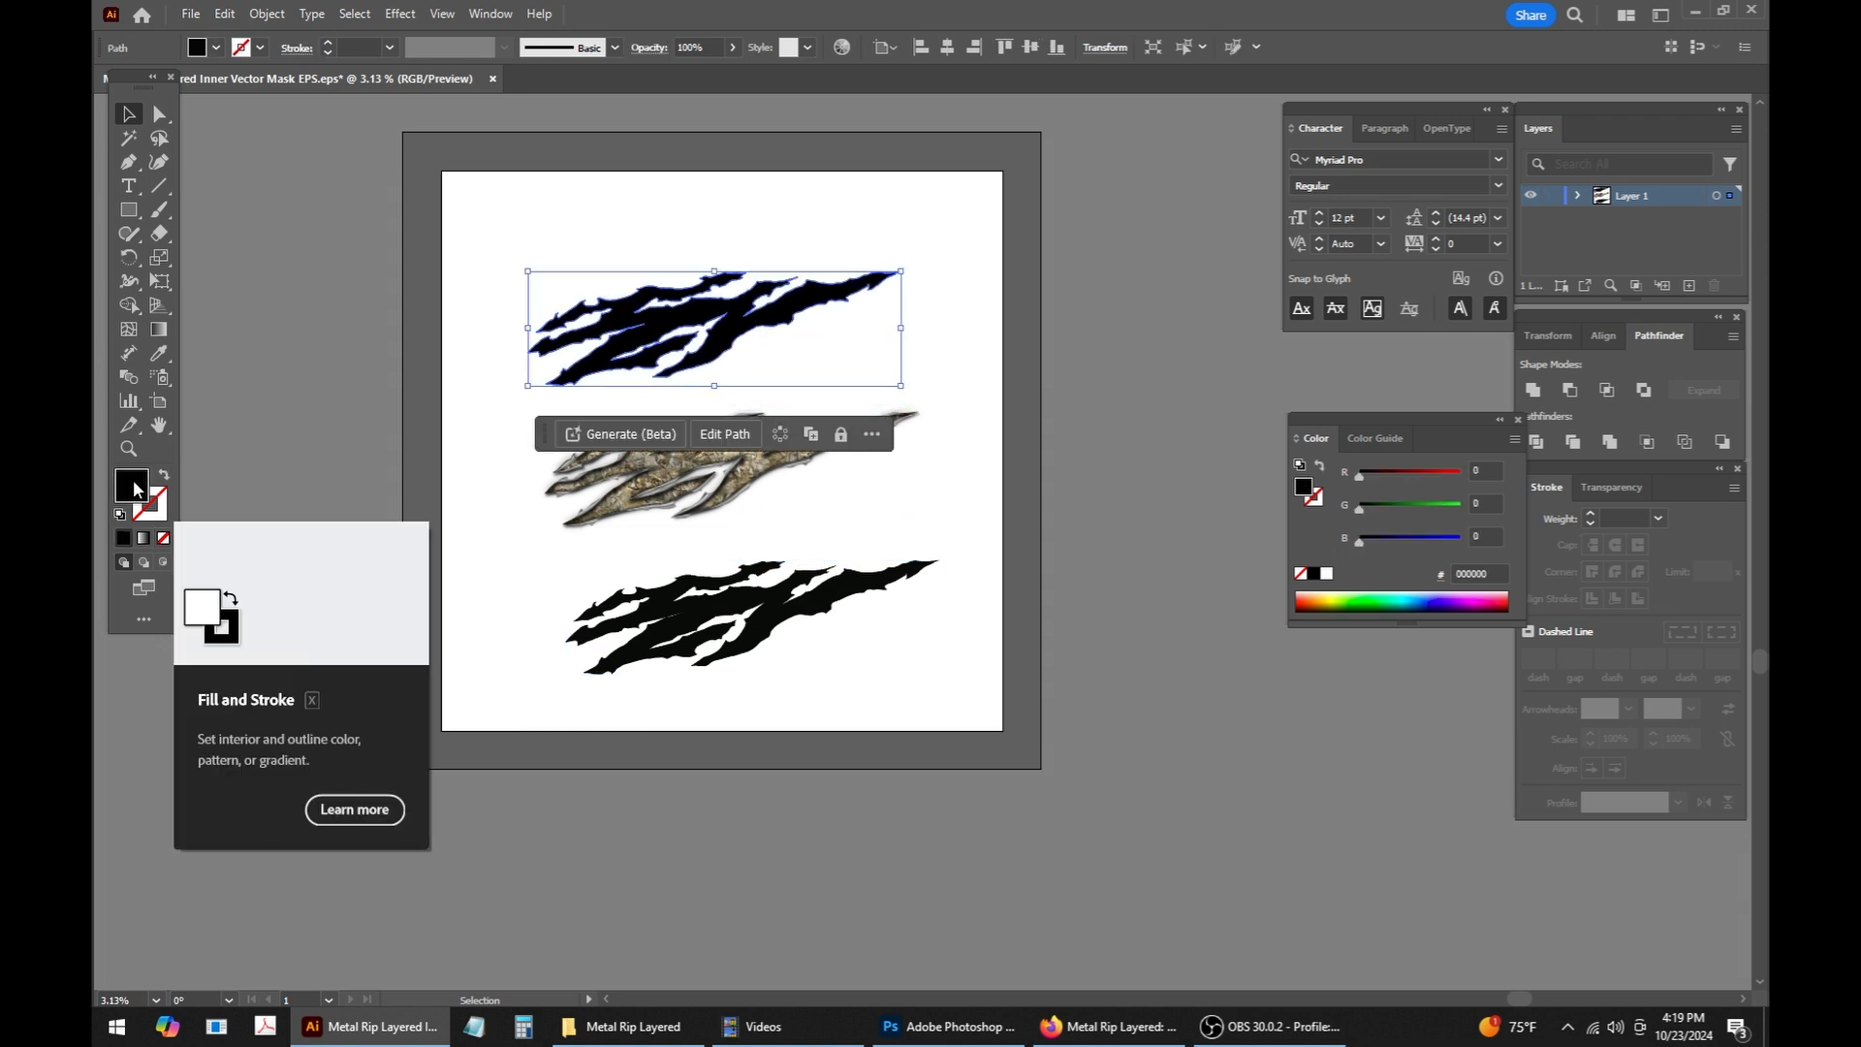
click(165, 476)
click(165, 476)
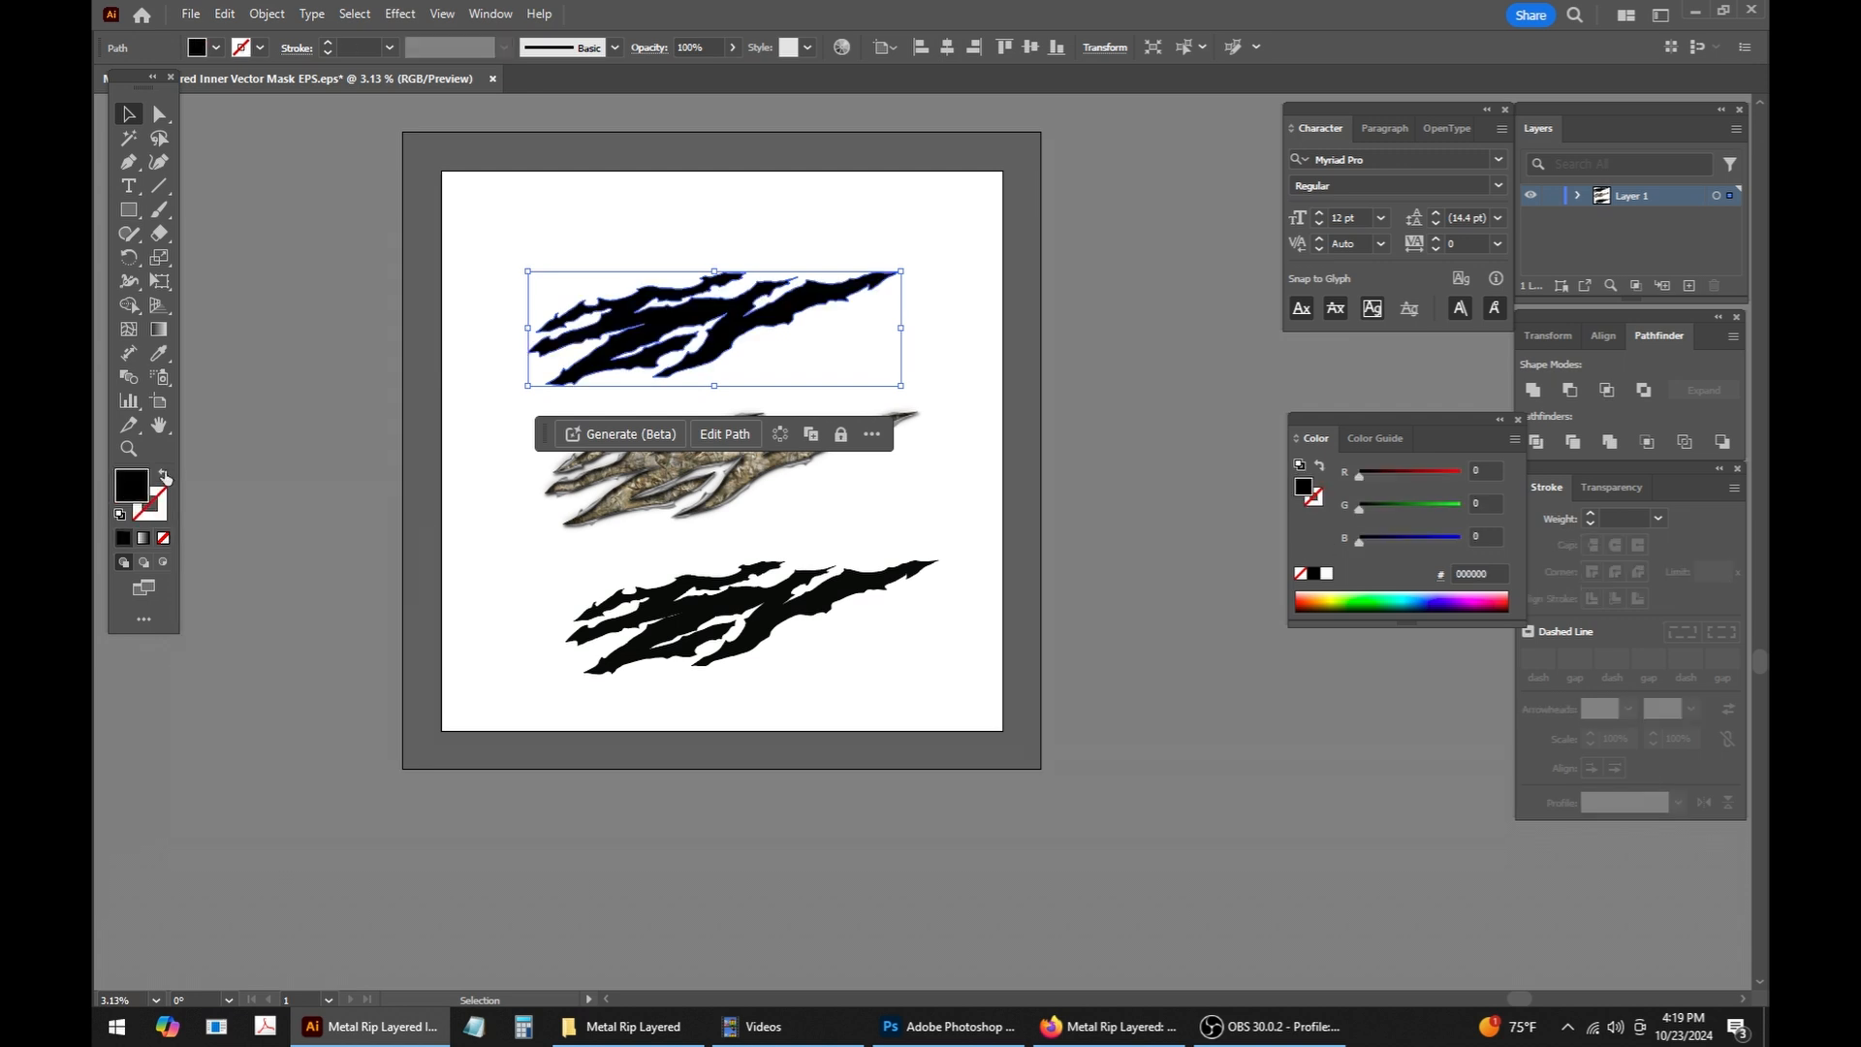
Step: Ungroup the embedded contour below the camo rip and set its fill to black, 000000
click(787, 593)
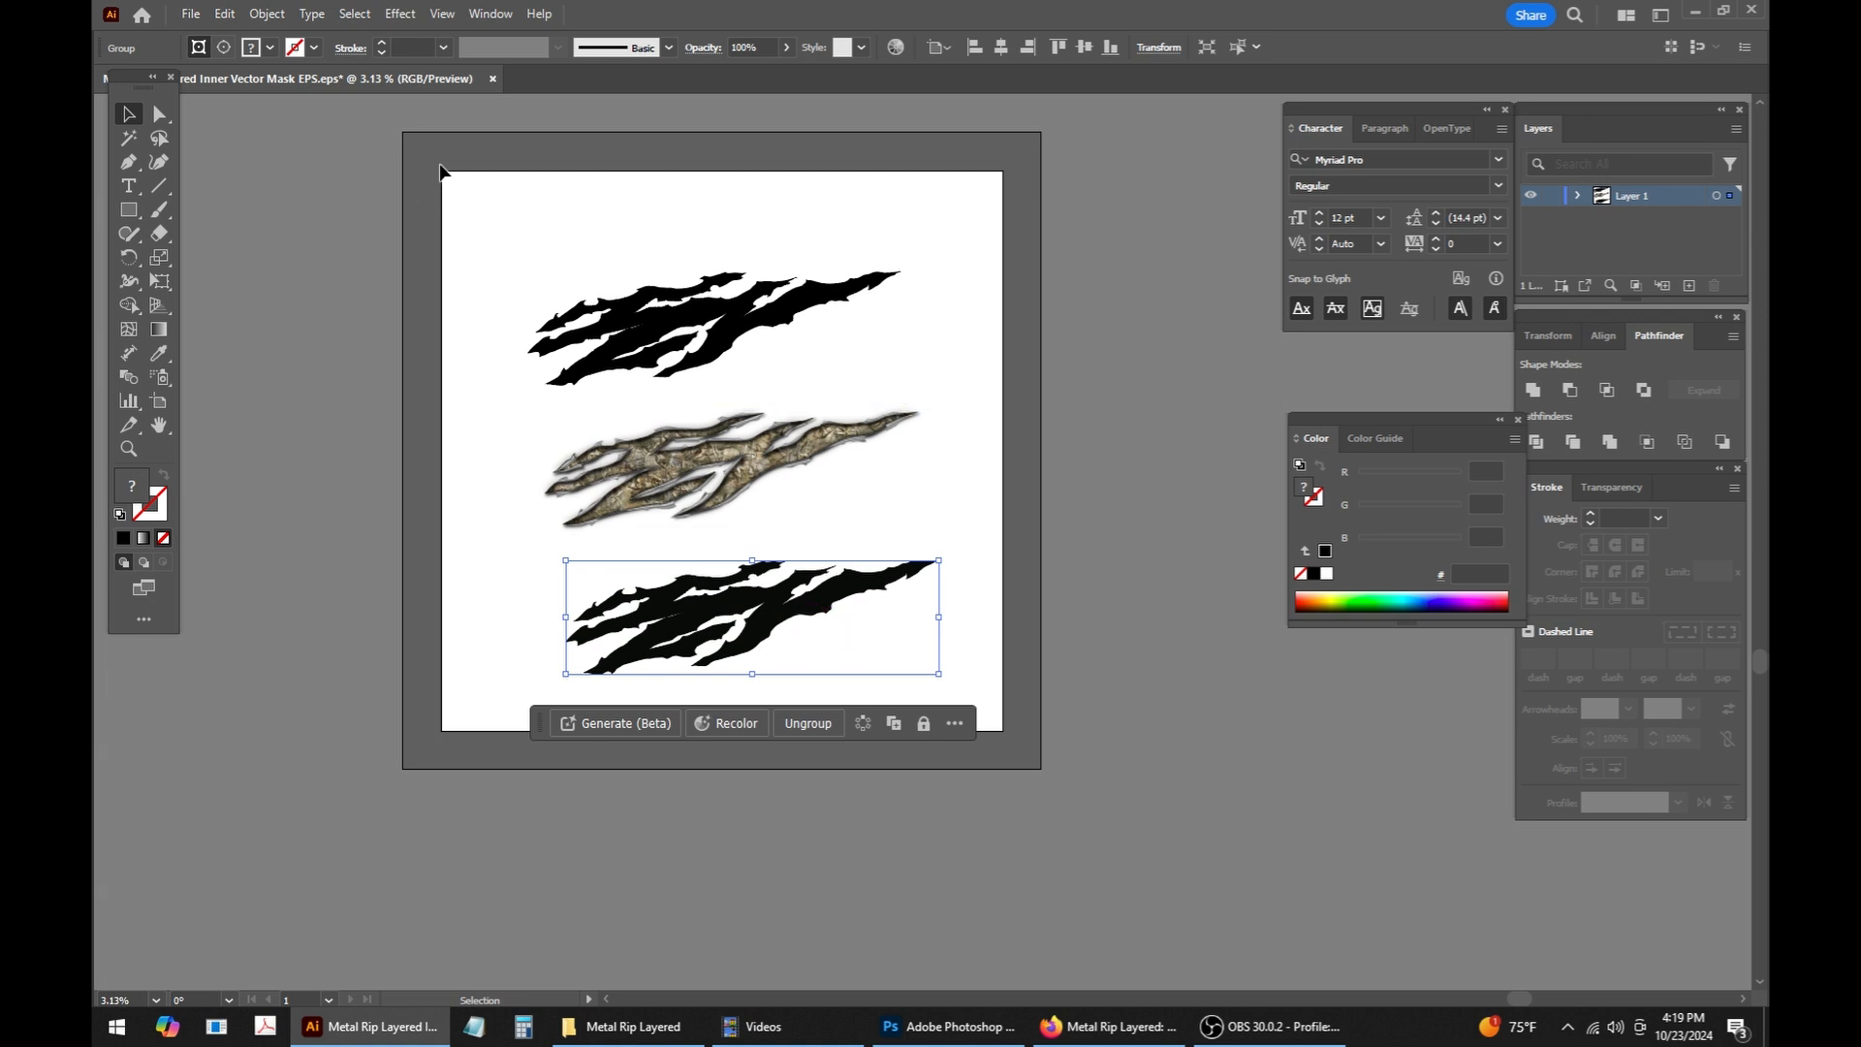
click(266, 15)
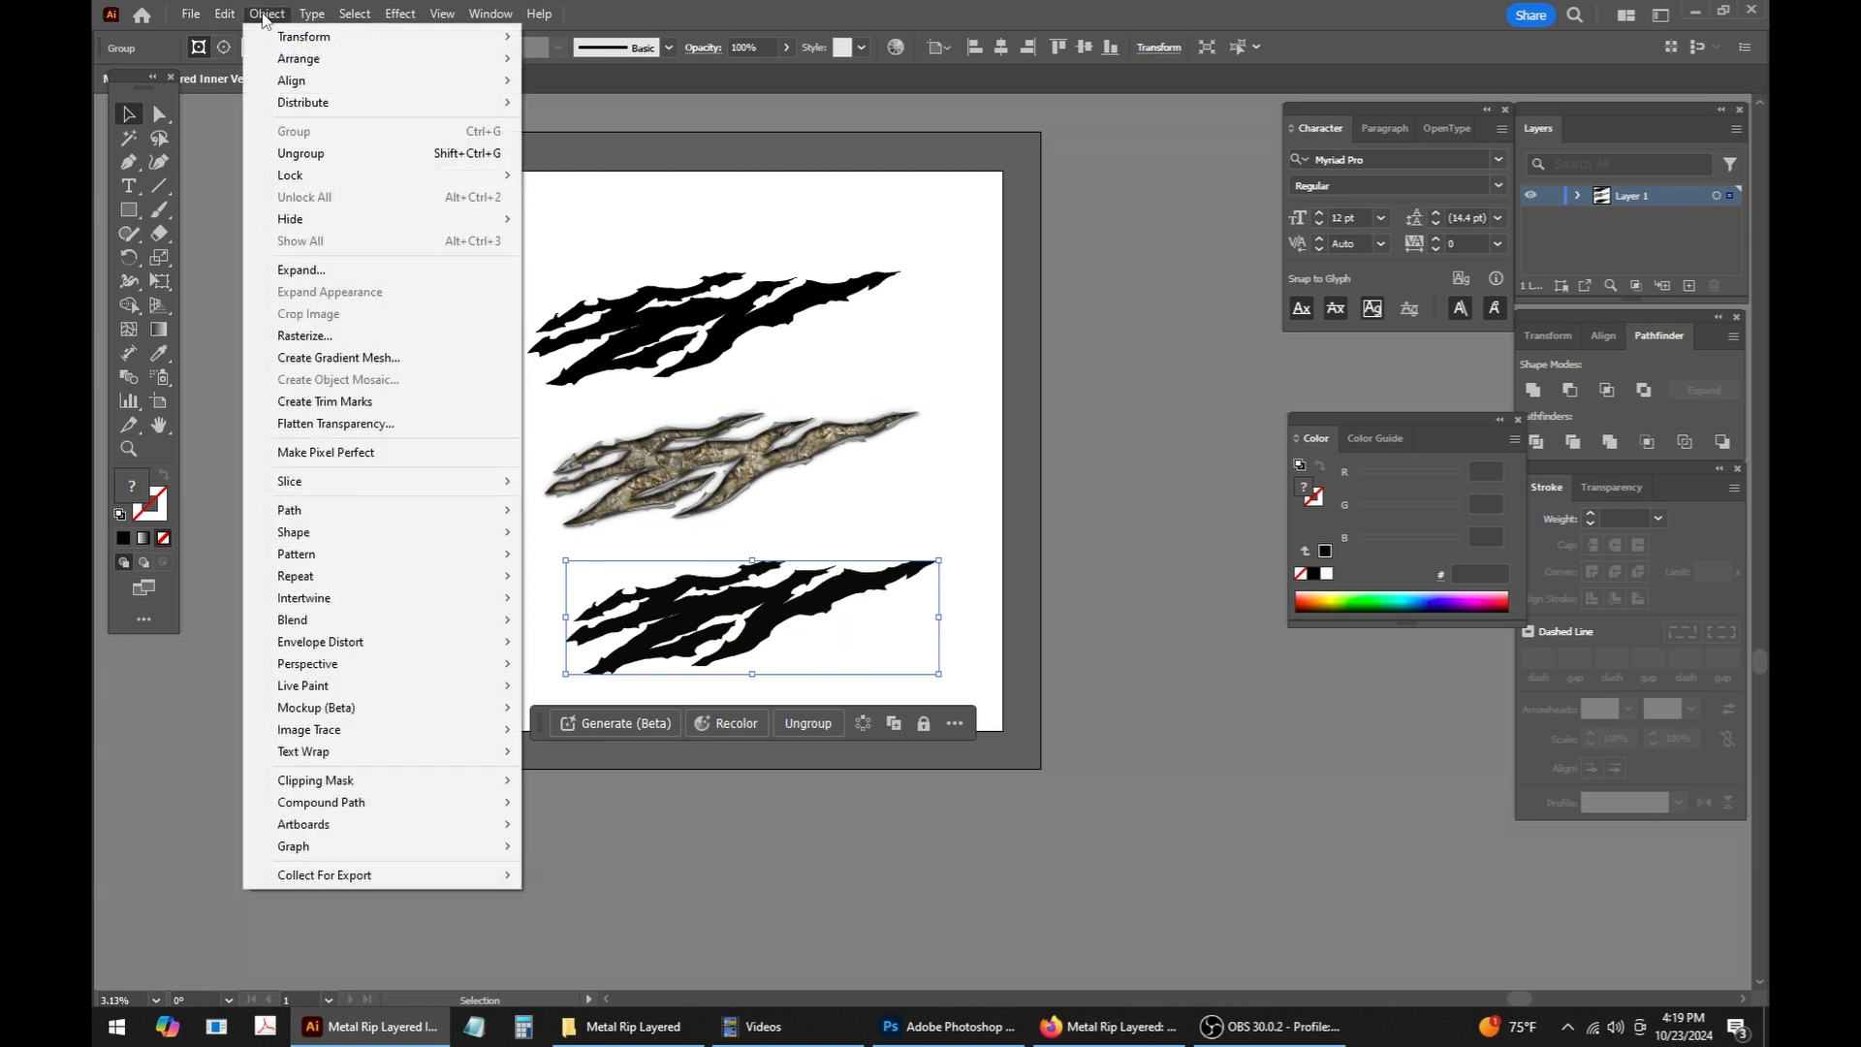
click(308, 155)
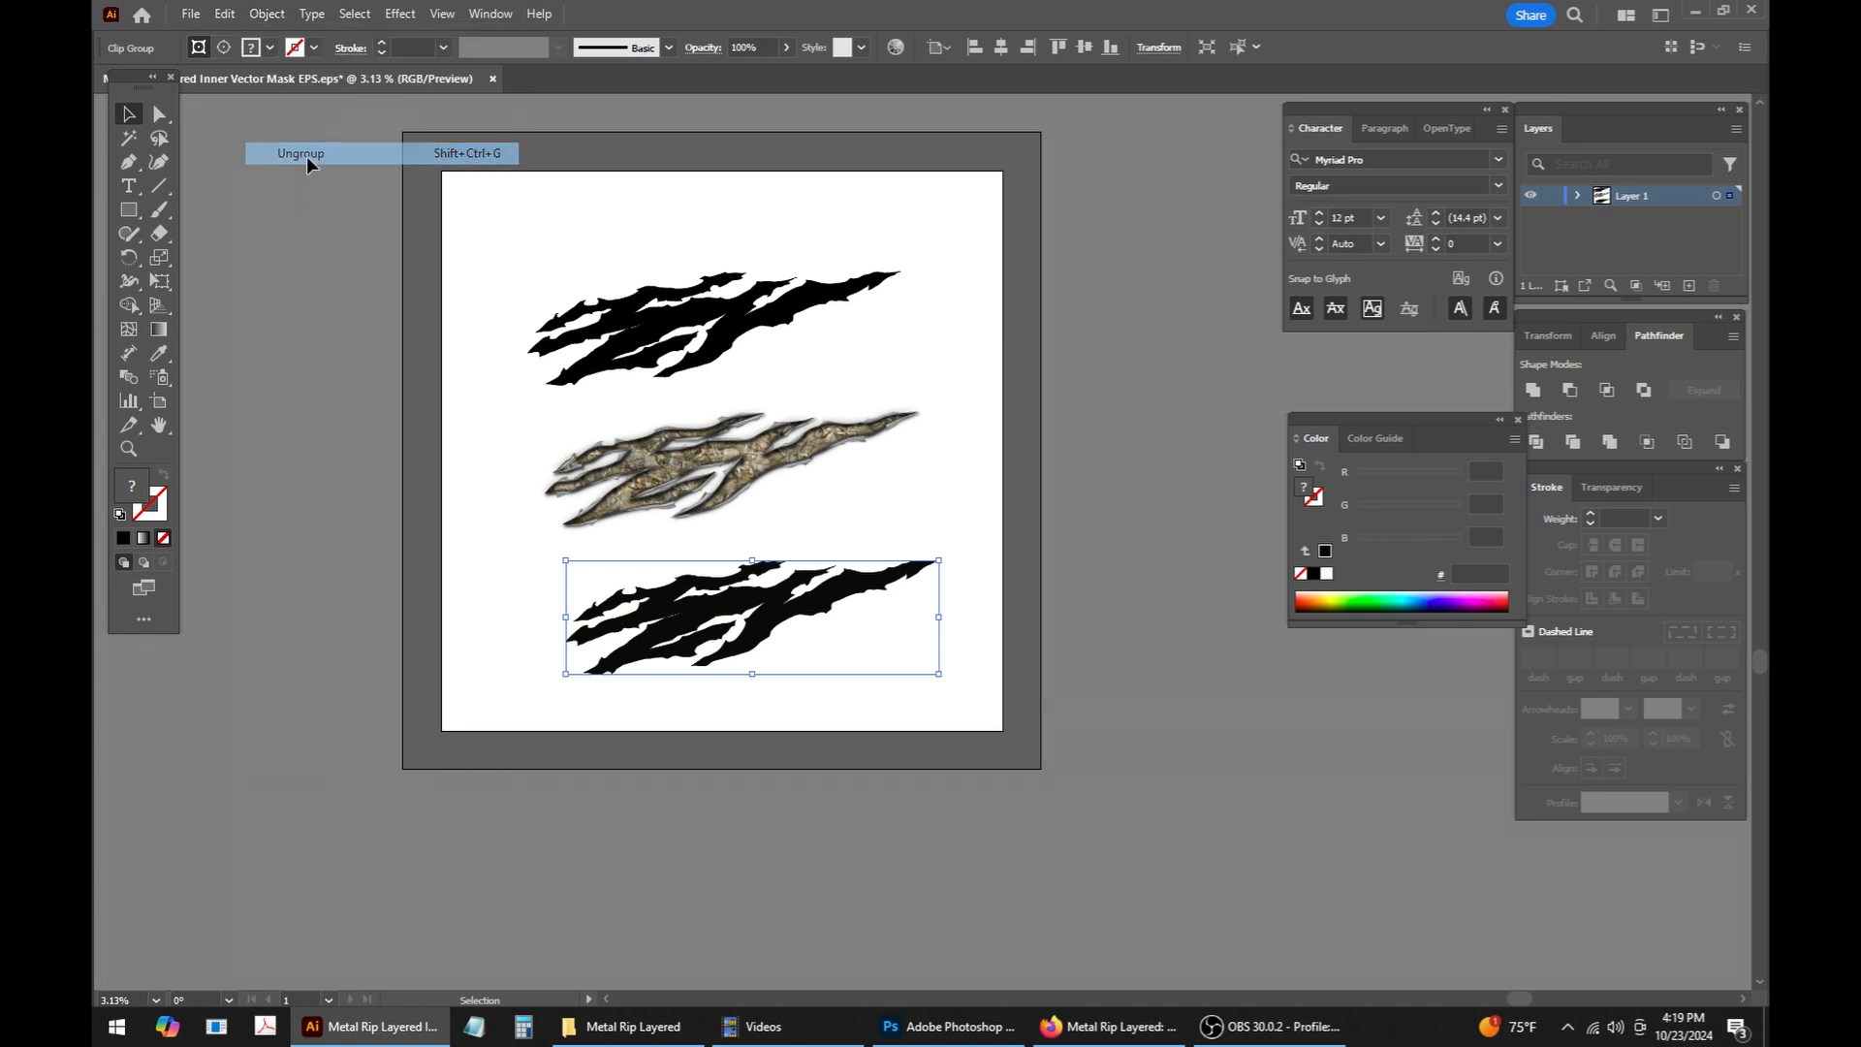
double_click(130, 491)
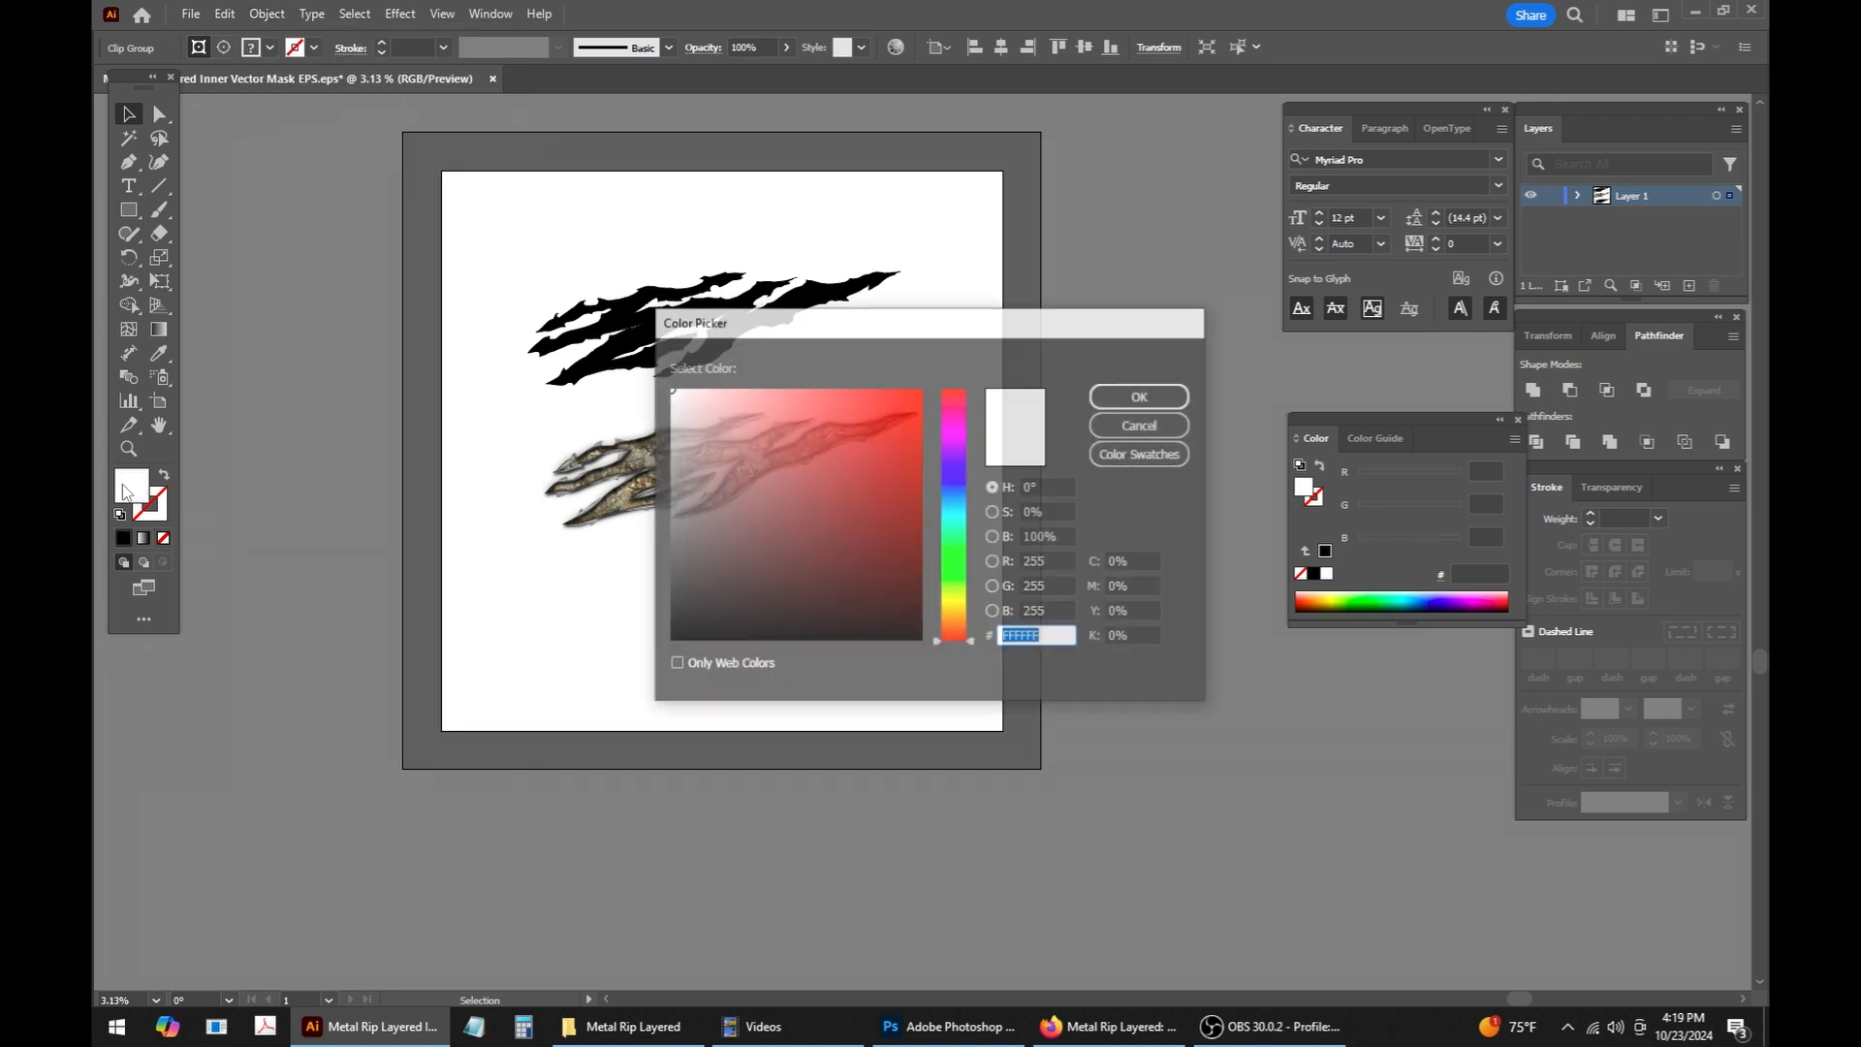
drag(797, 623, 481, 787)
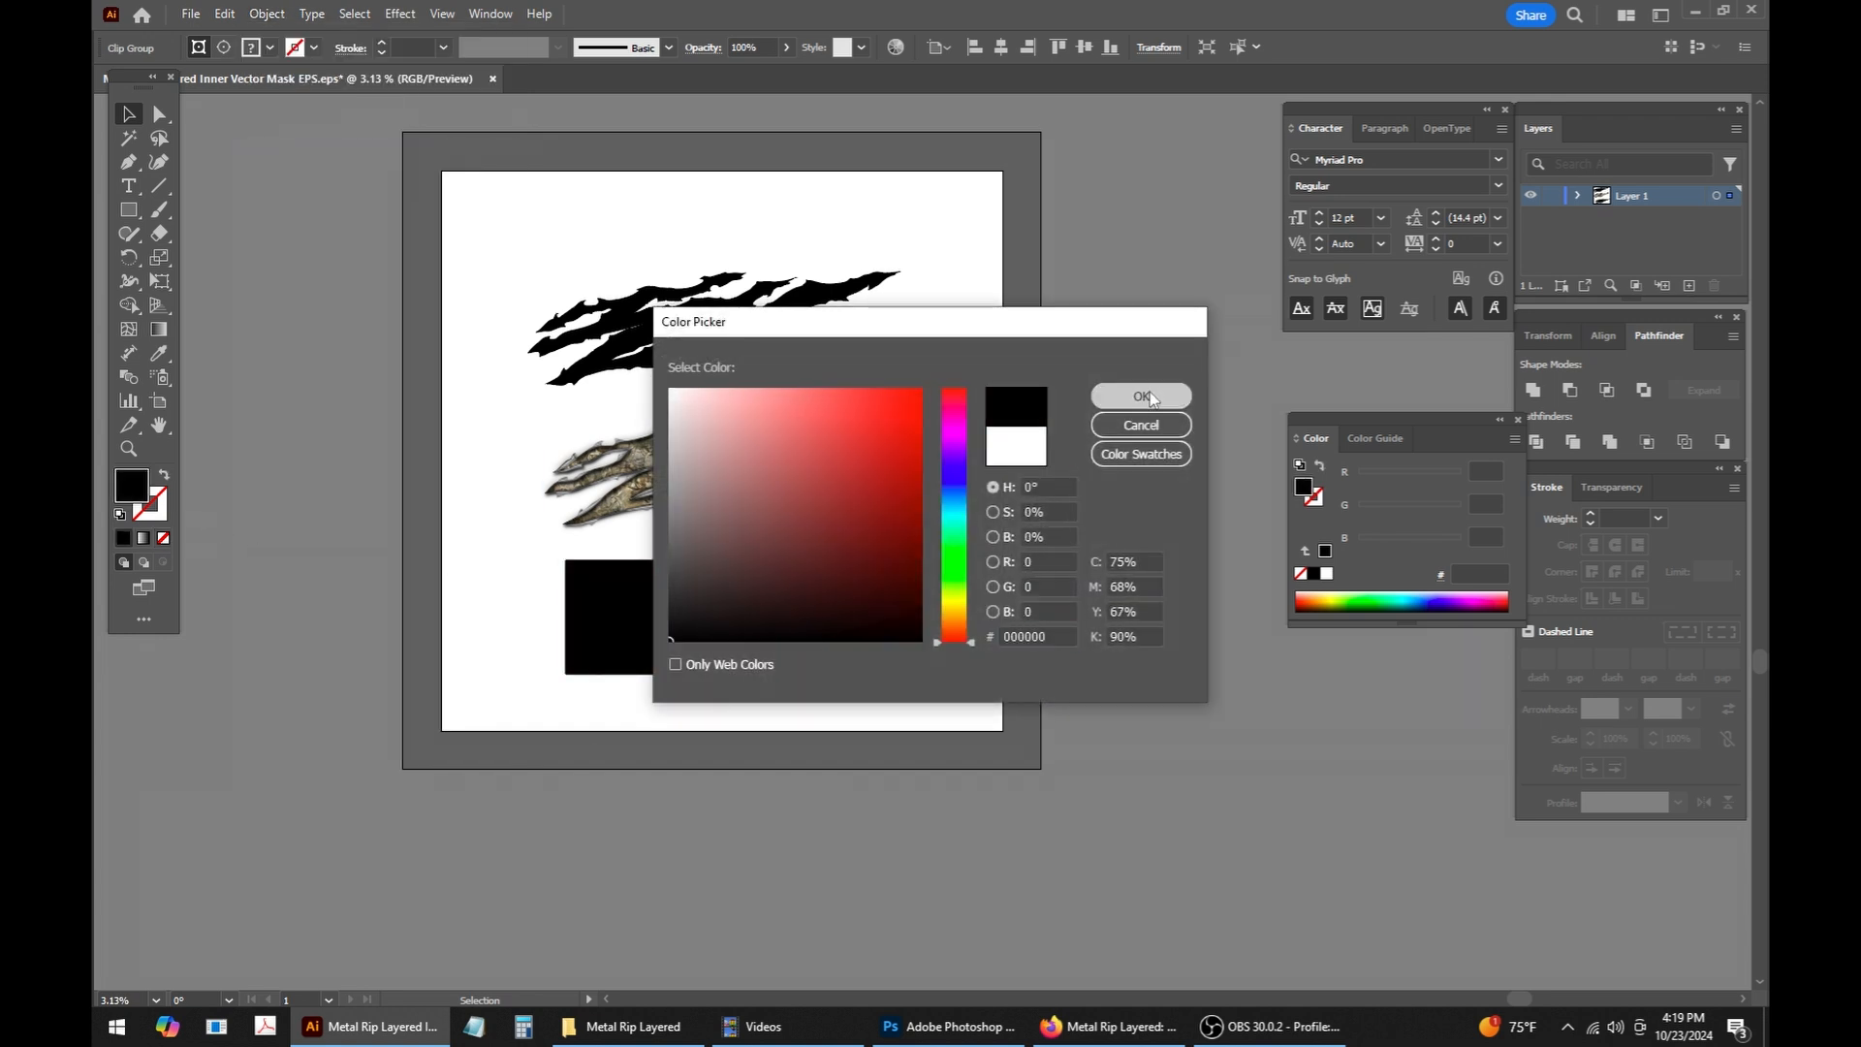
click(1149, 392)
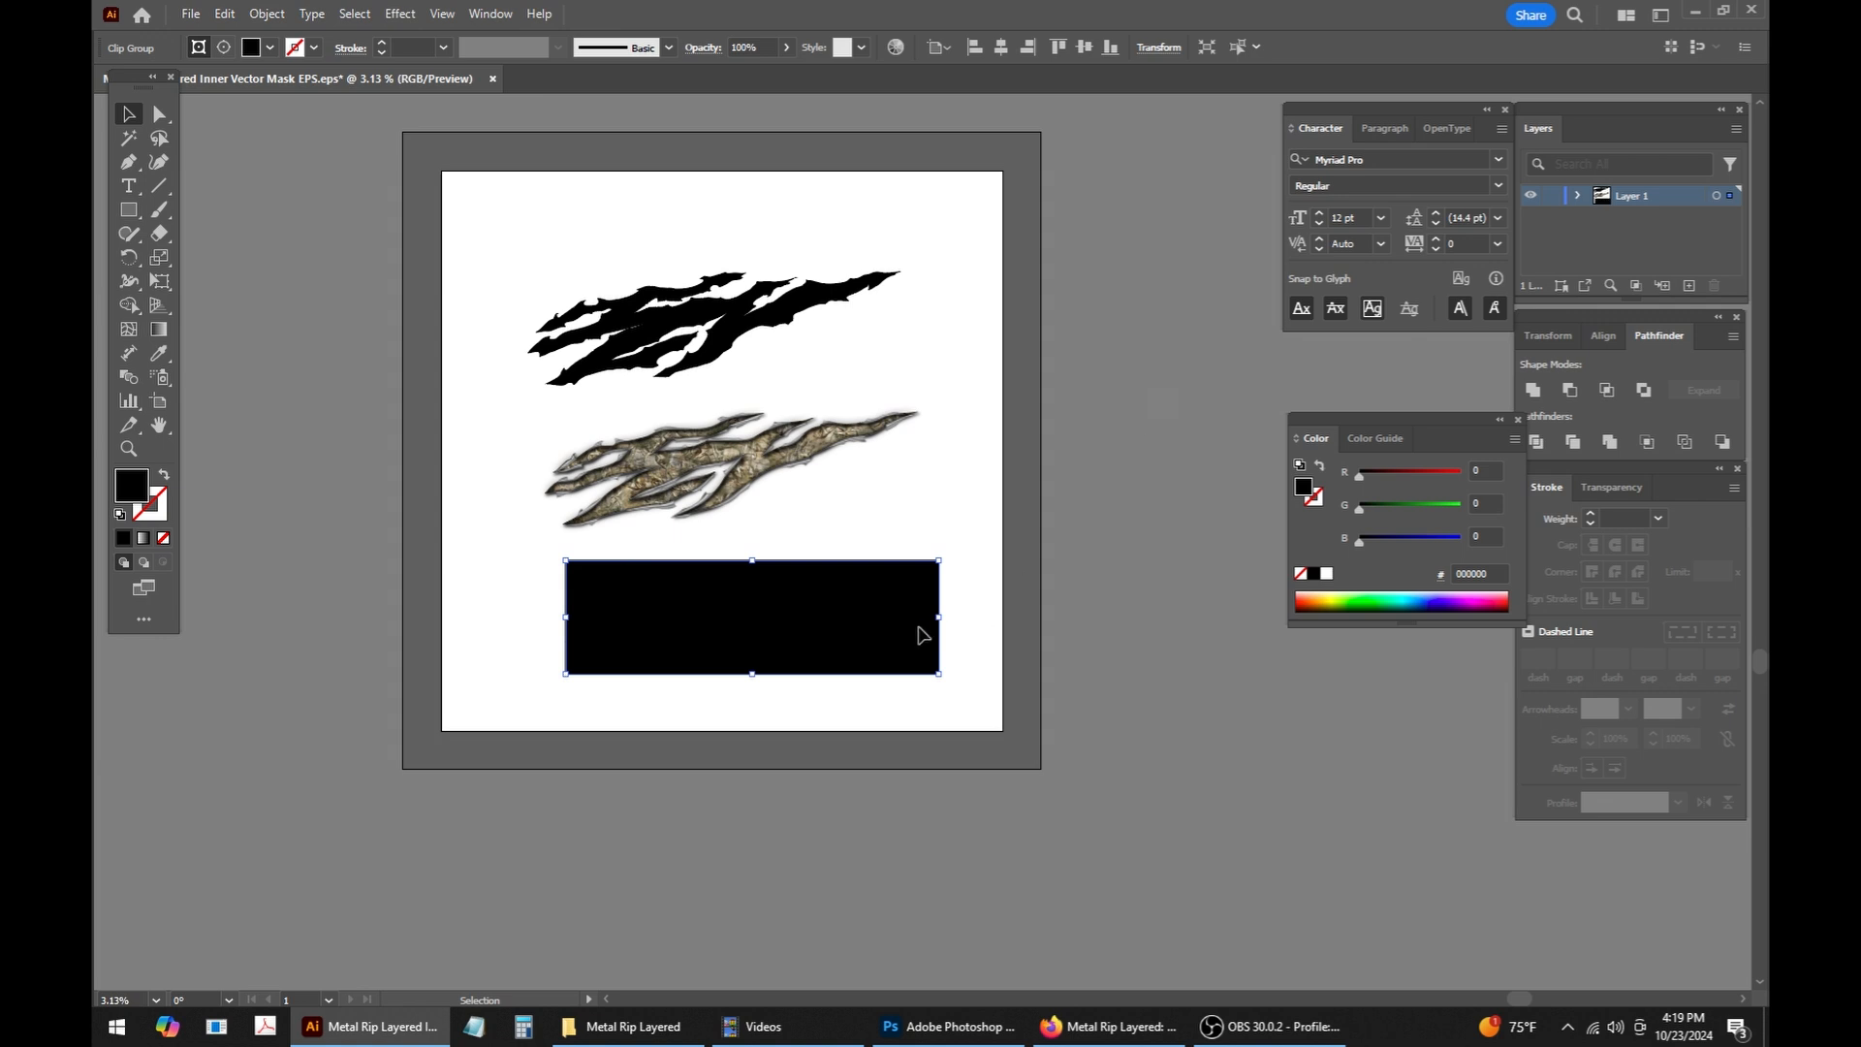
Step: Apply the Pathfinder Exclude operation to the black rectangle and select the result
click(1643, 390)
click(947, 523)
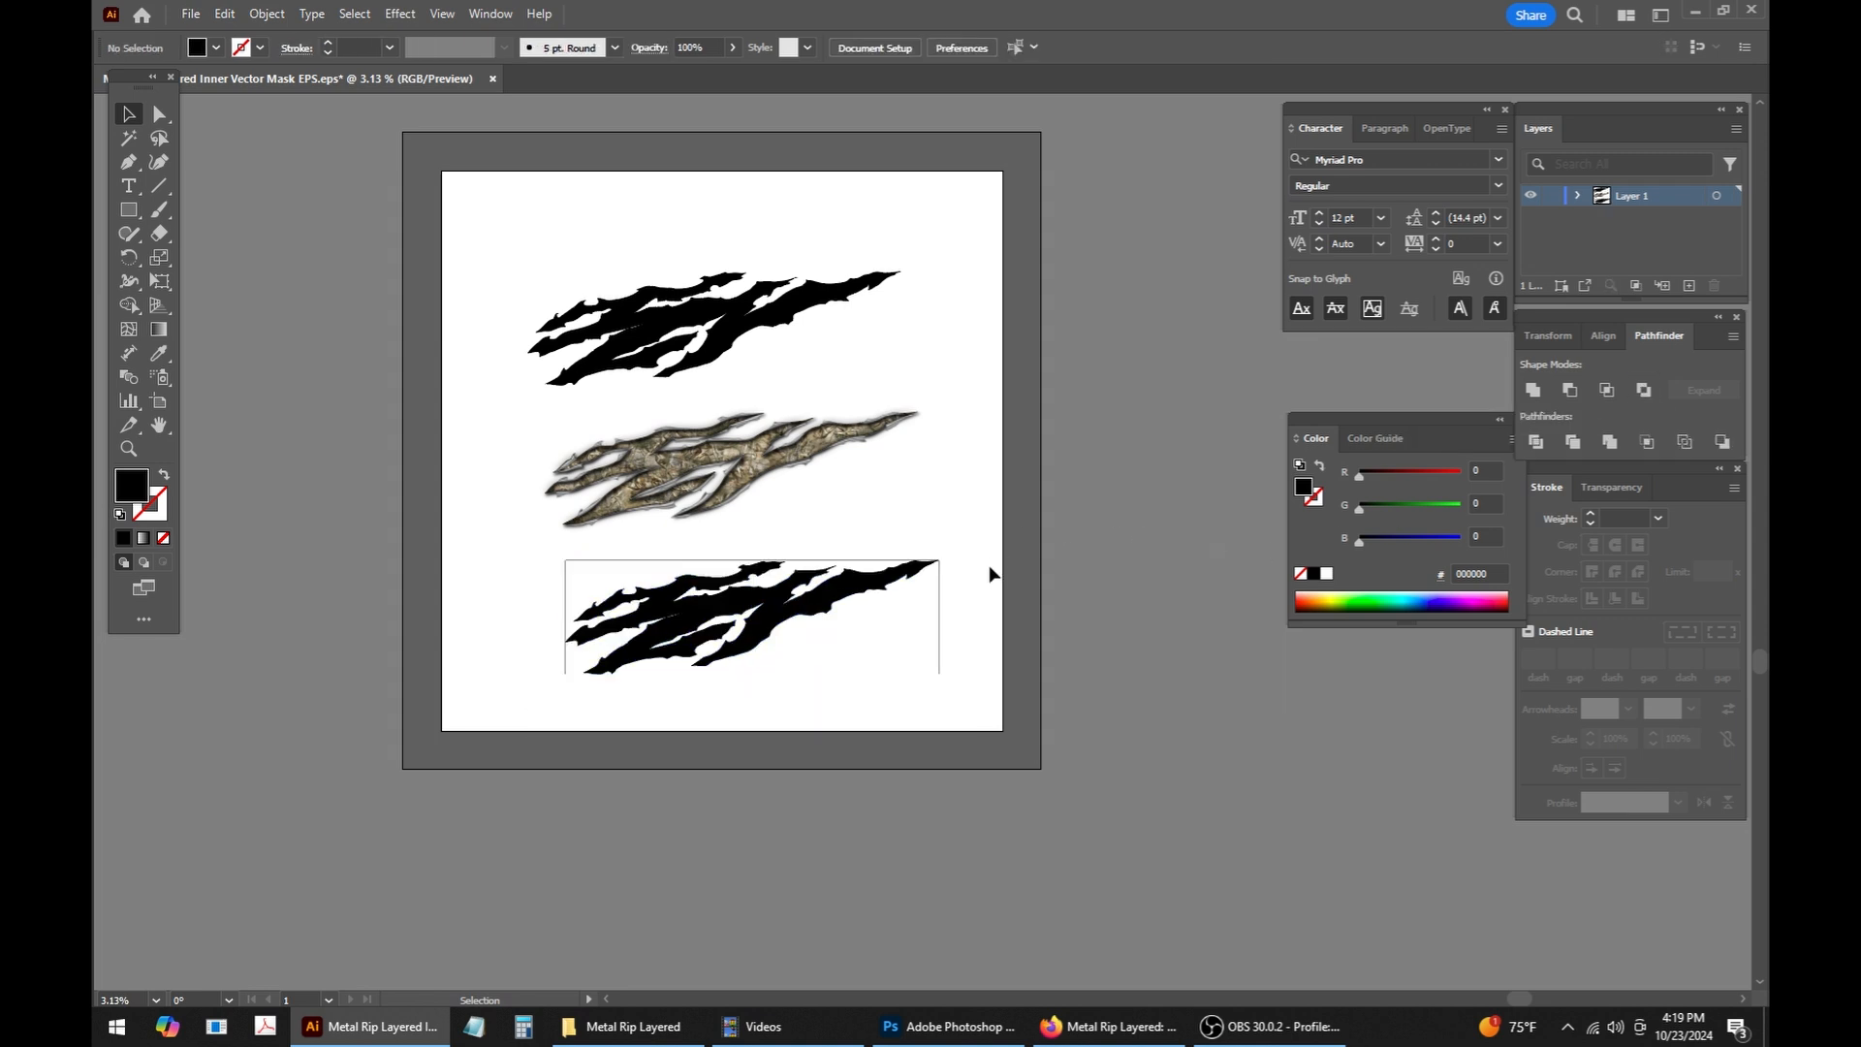
drag(903, 653, 902, 649)
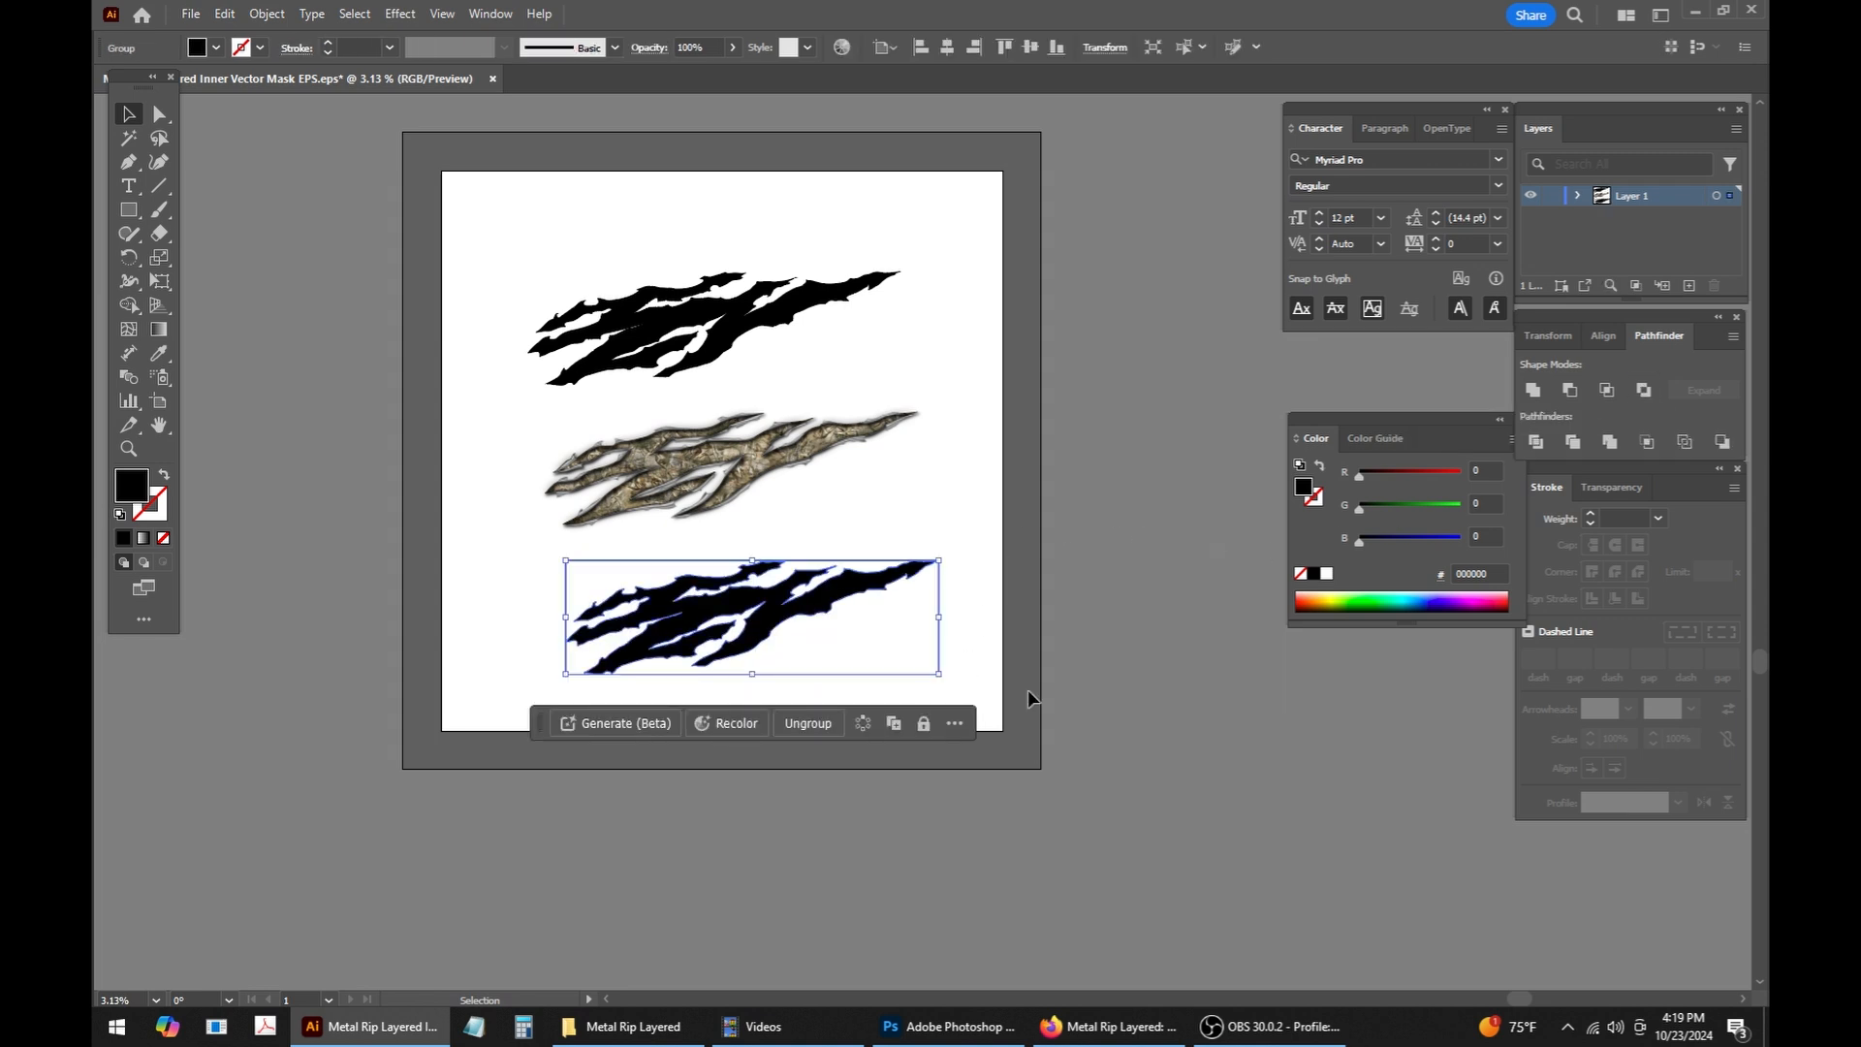
Step: Try to delete the leftover rectangle edges around the lower contour with the Direct Selection tool
click(160, 113)
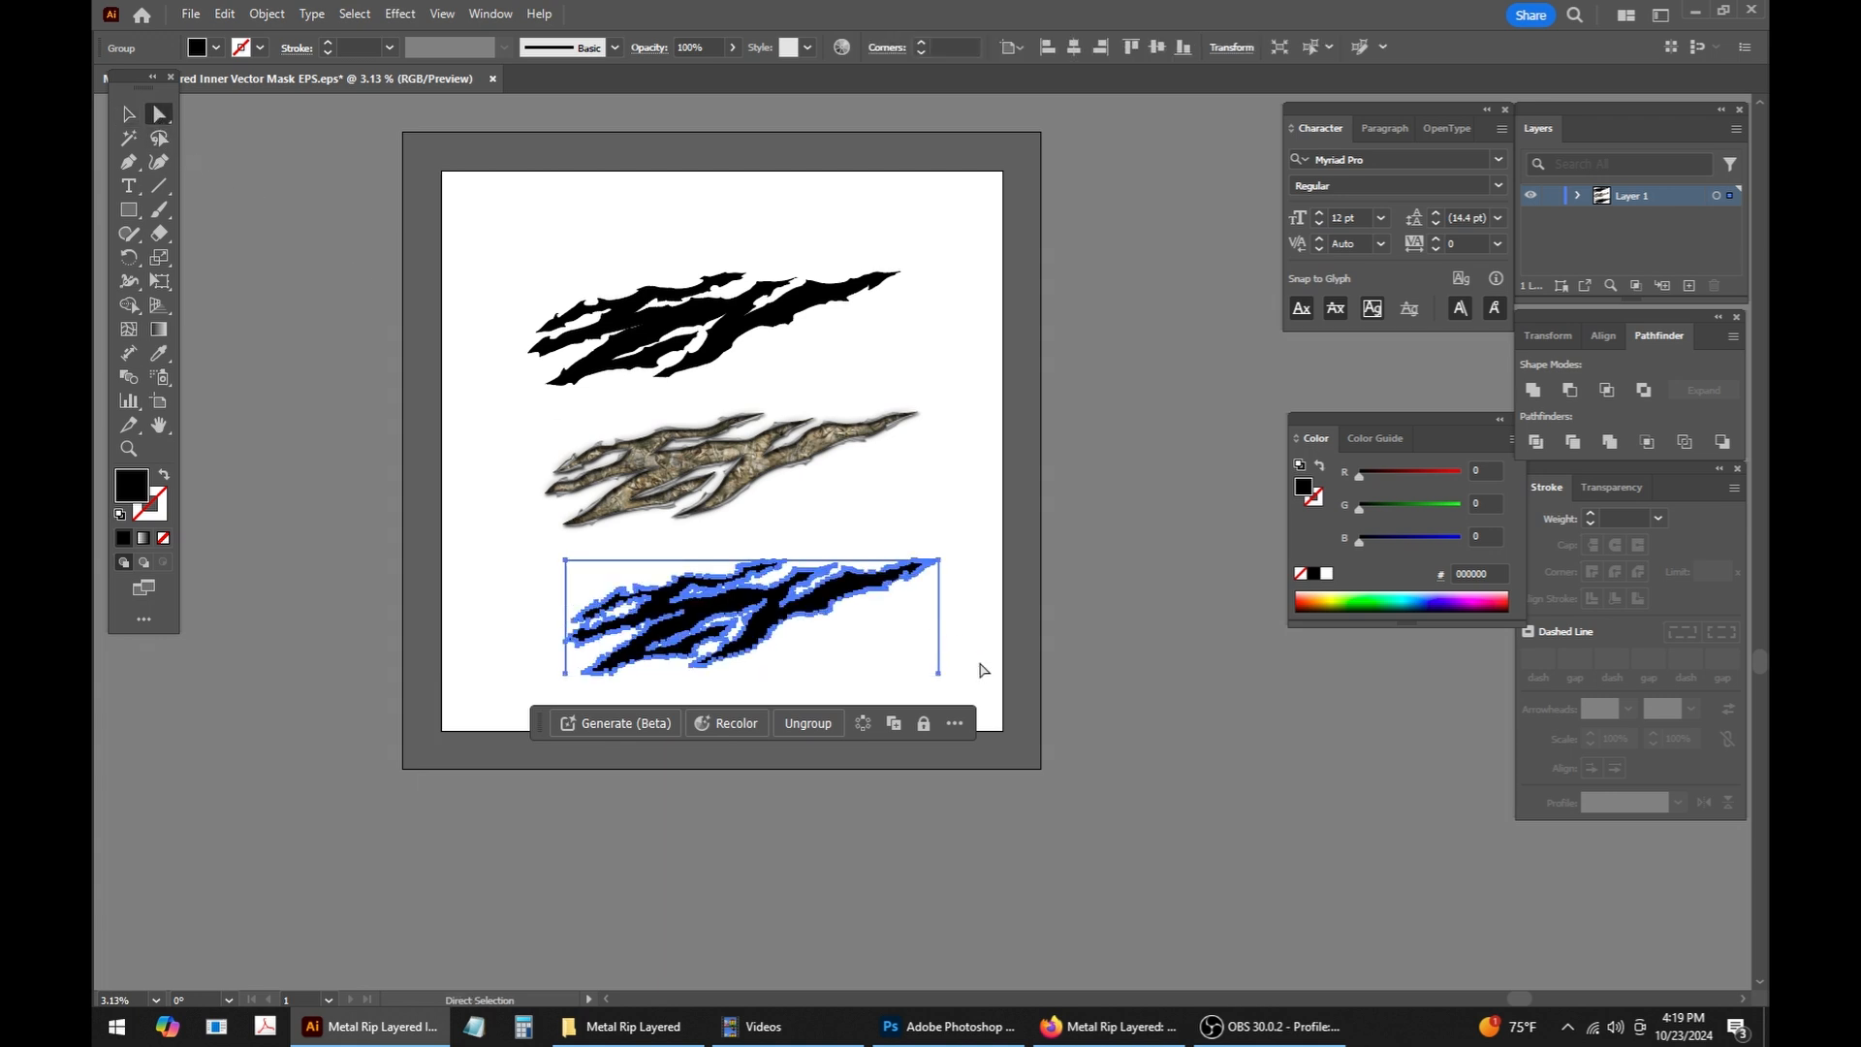
click(972, 701)
drag(972, 702, 926, 665)
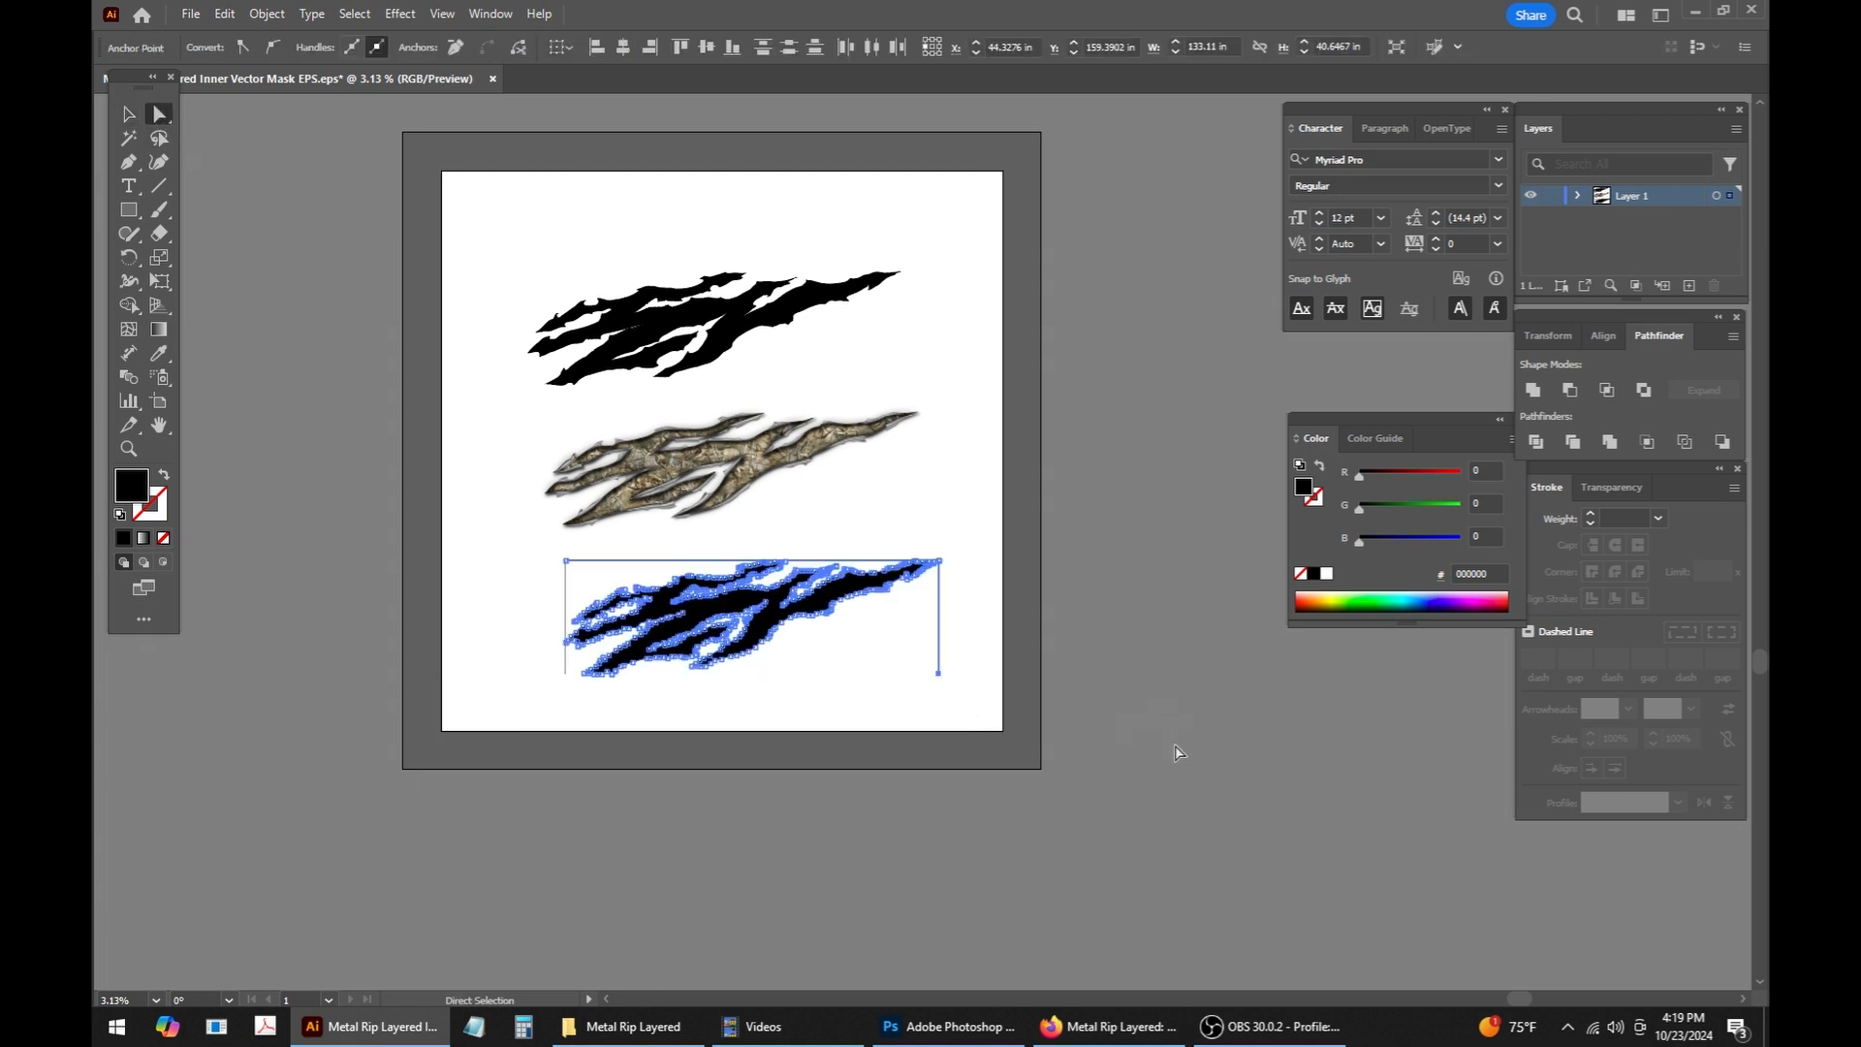
key(Delete)
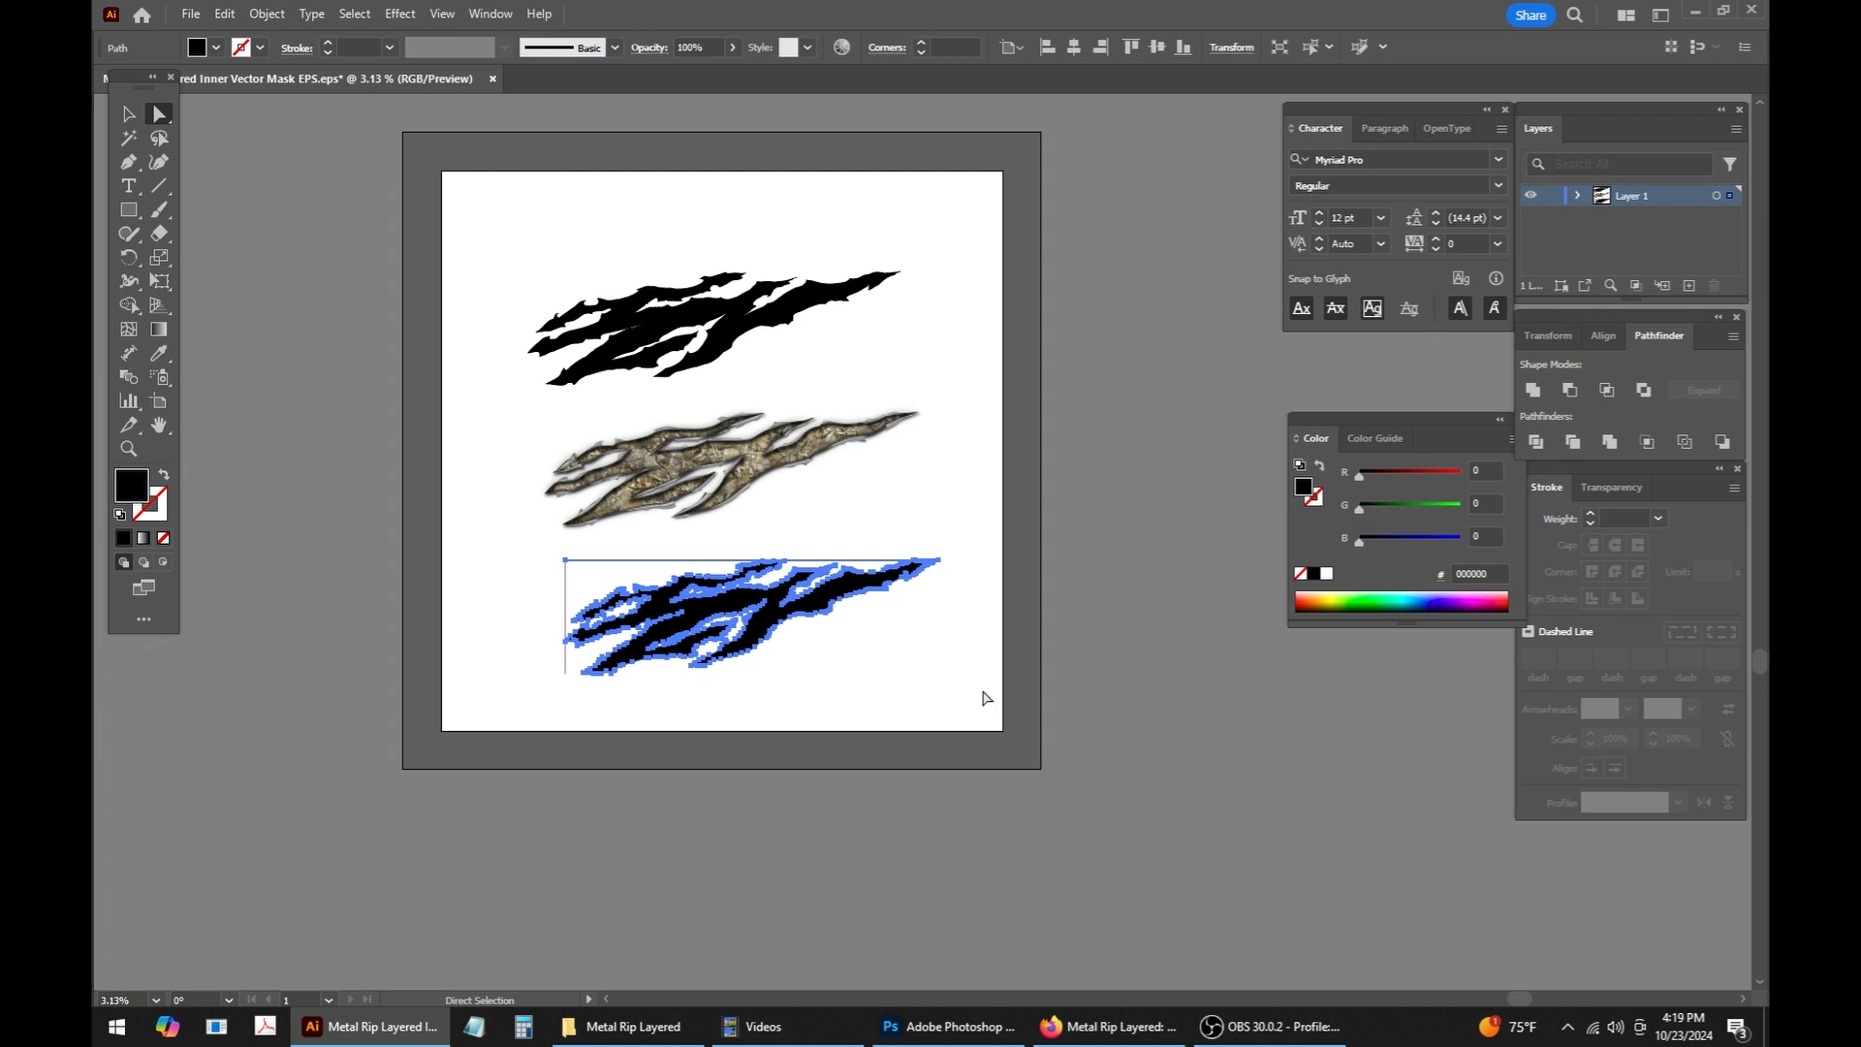
key(Delete)
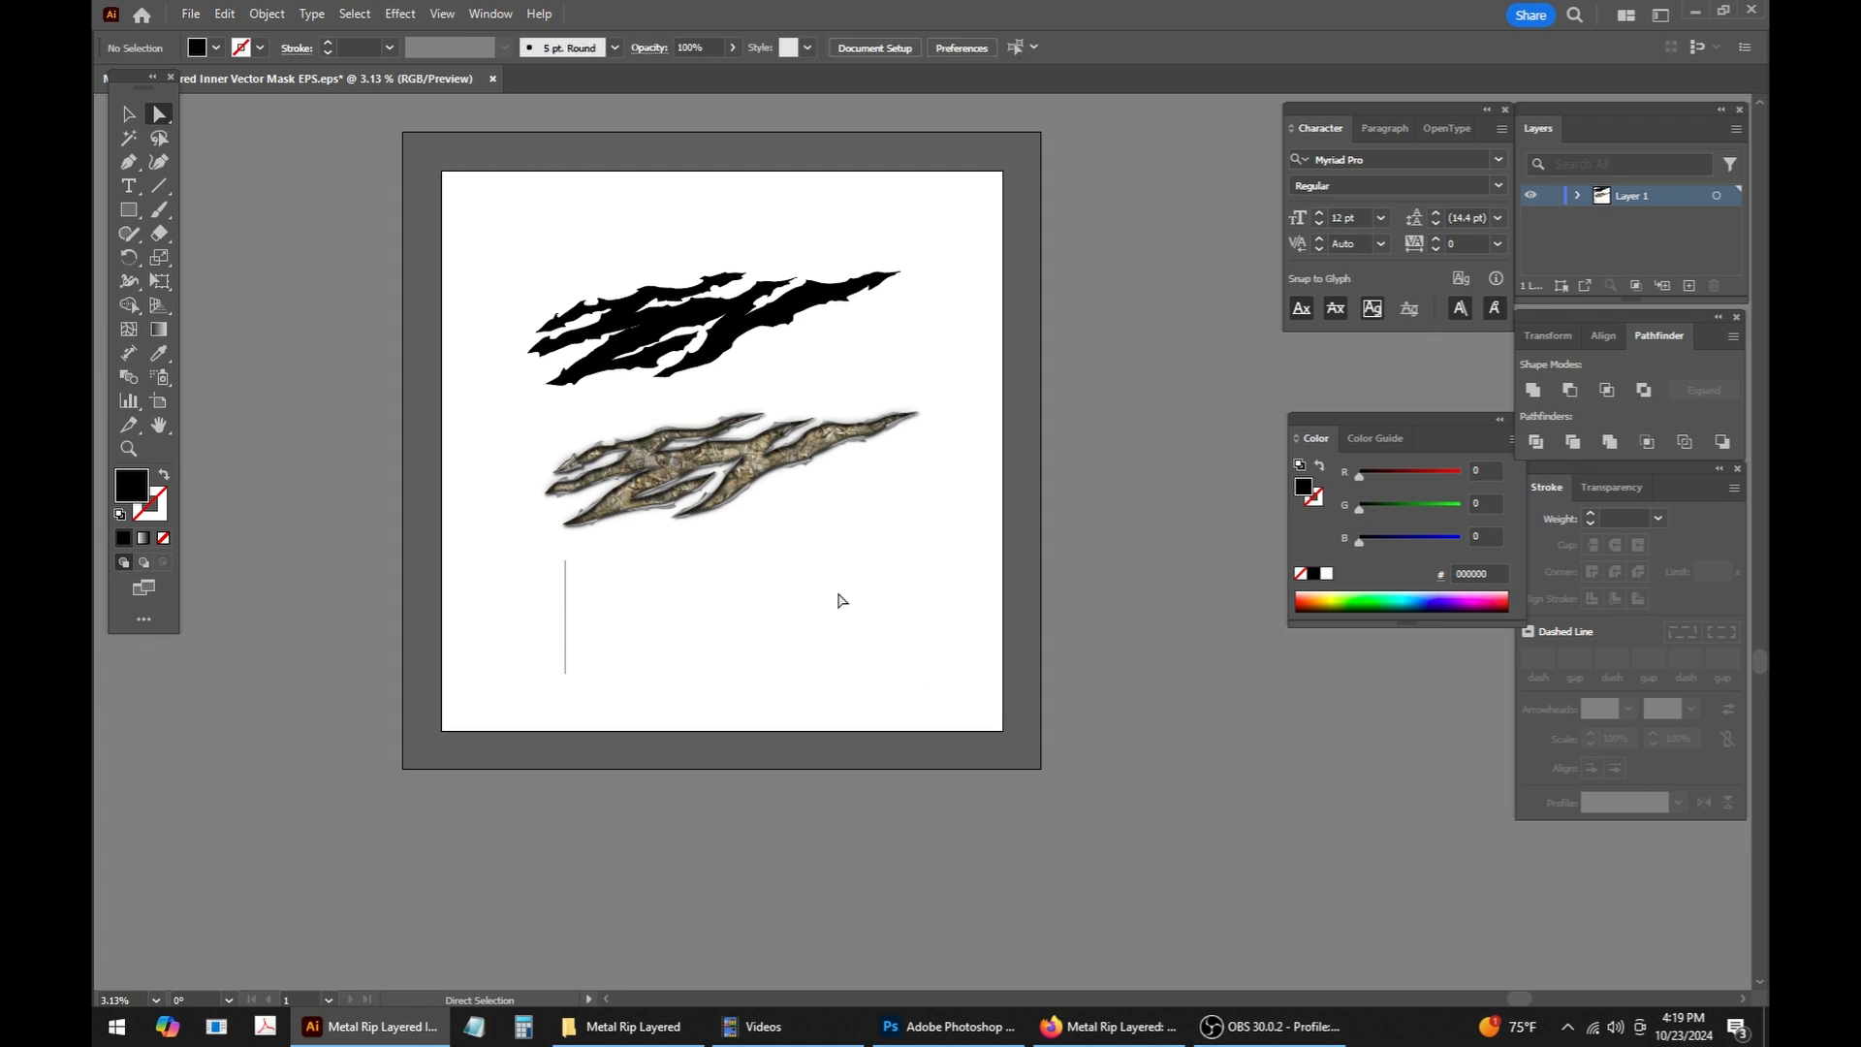
Step: Undo the edge deletions and the Exclude operation, and delete the embedded contour object below the camo rip
key(ctrl+z)
key(ctrl+z)
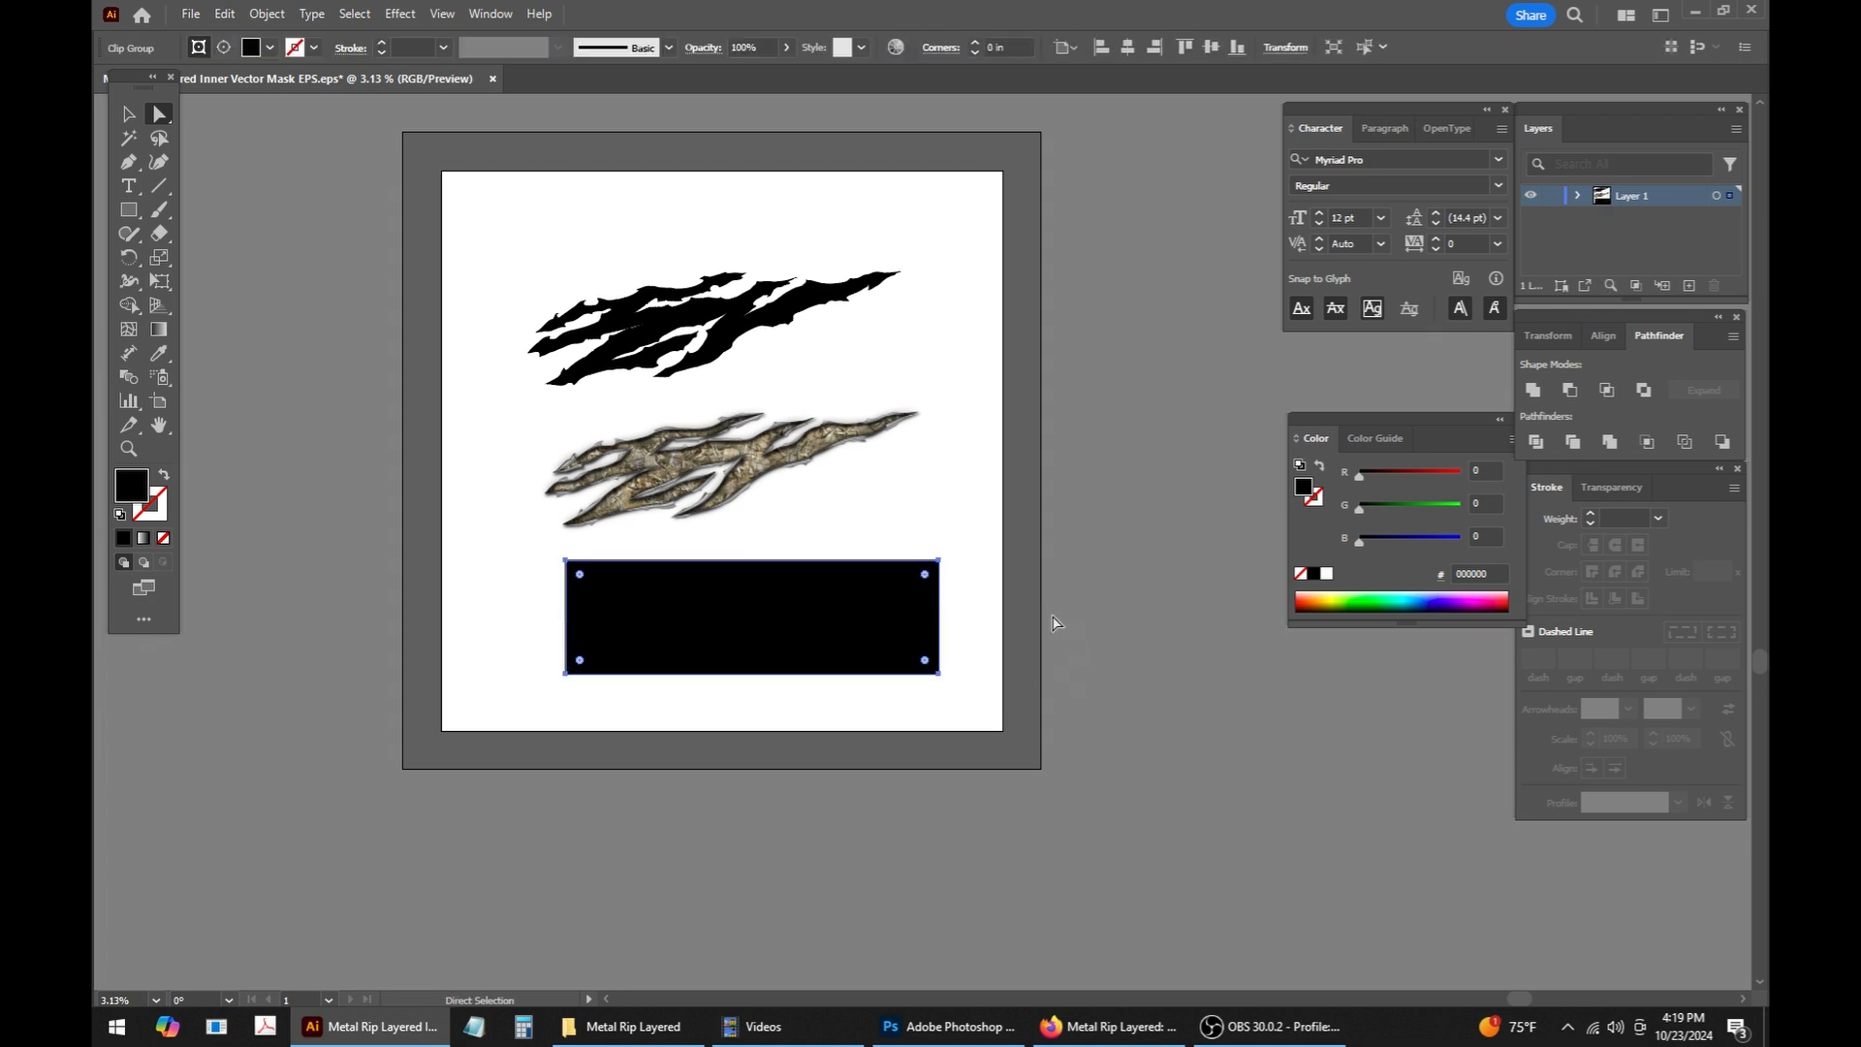
key(Delete)
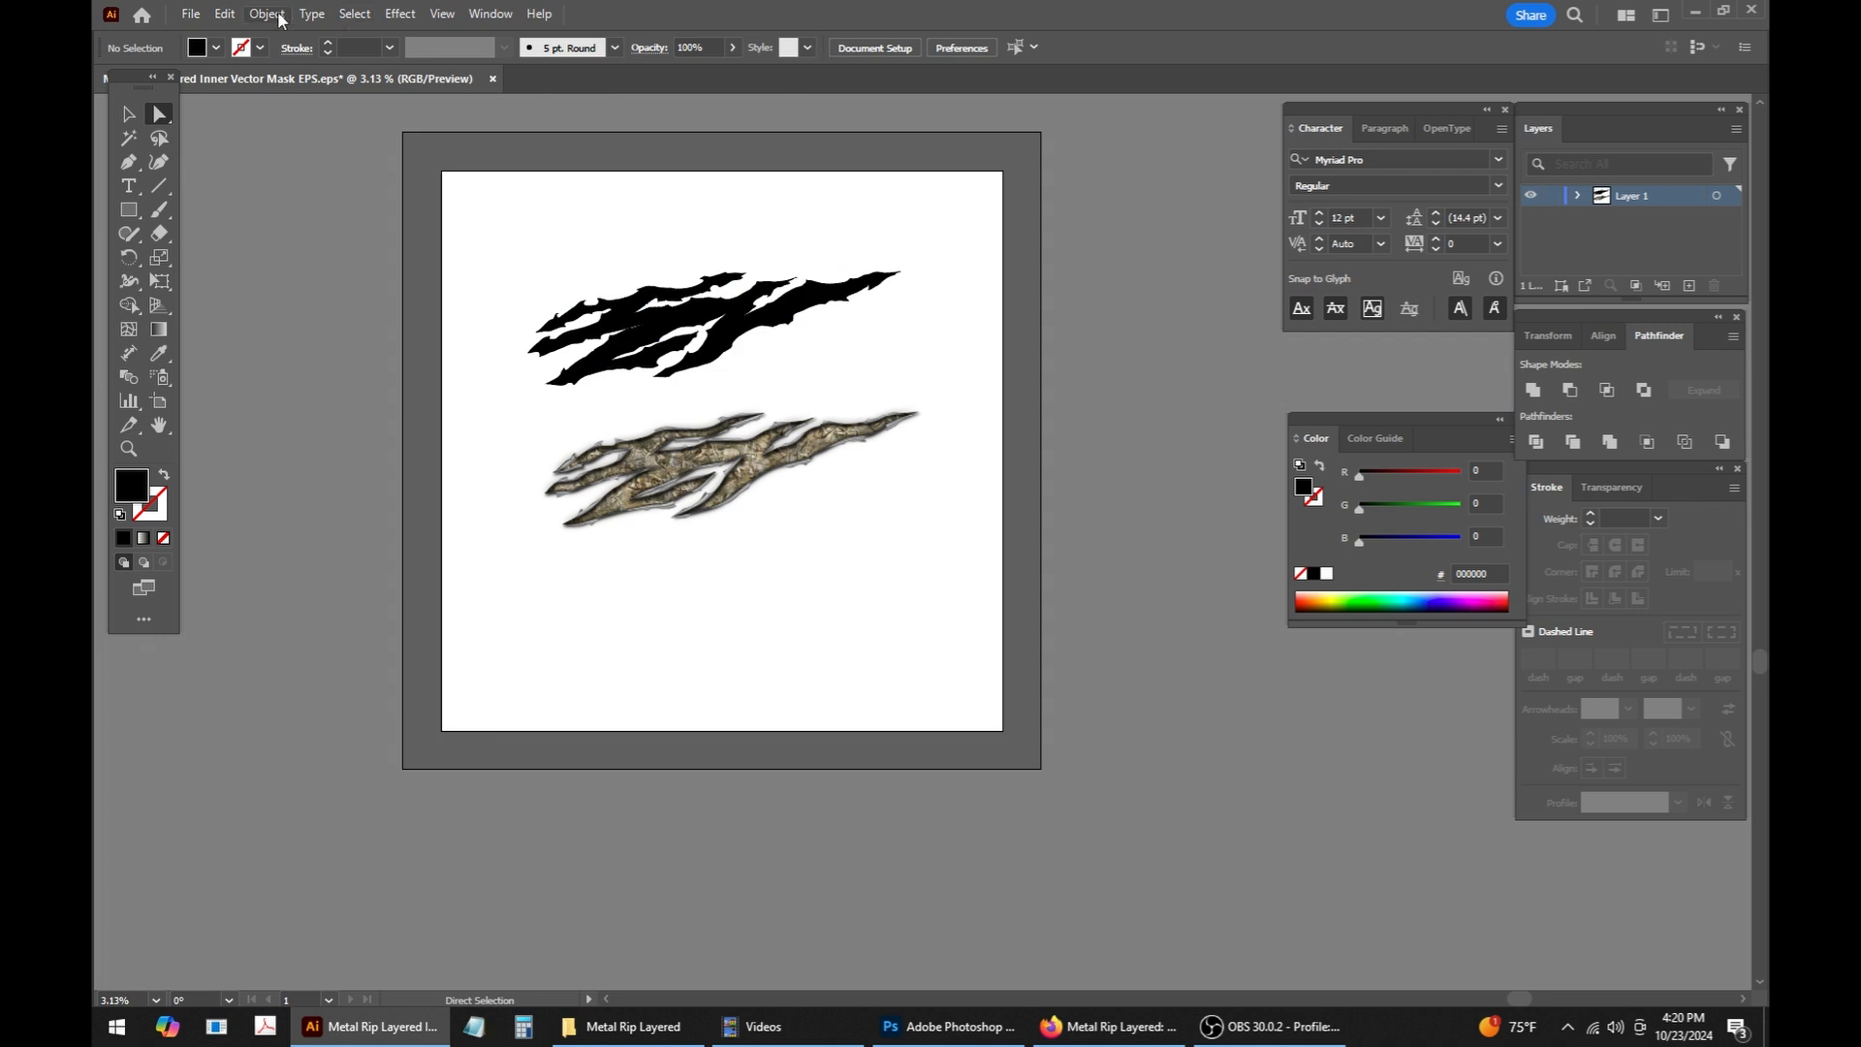
Step: Place the Metal Rip Layered CutContour AI file from the Metal Rip Layered folder and position it below the camo rip
click(620, 1027)
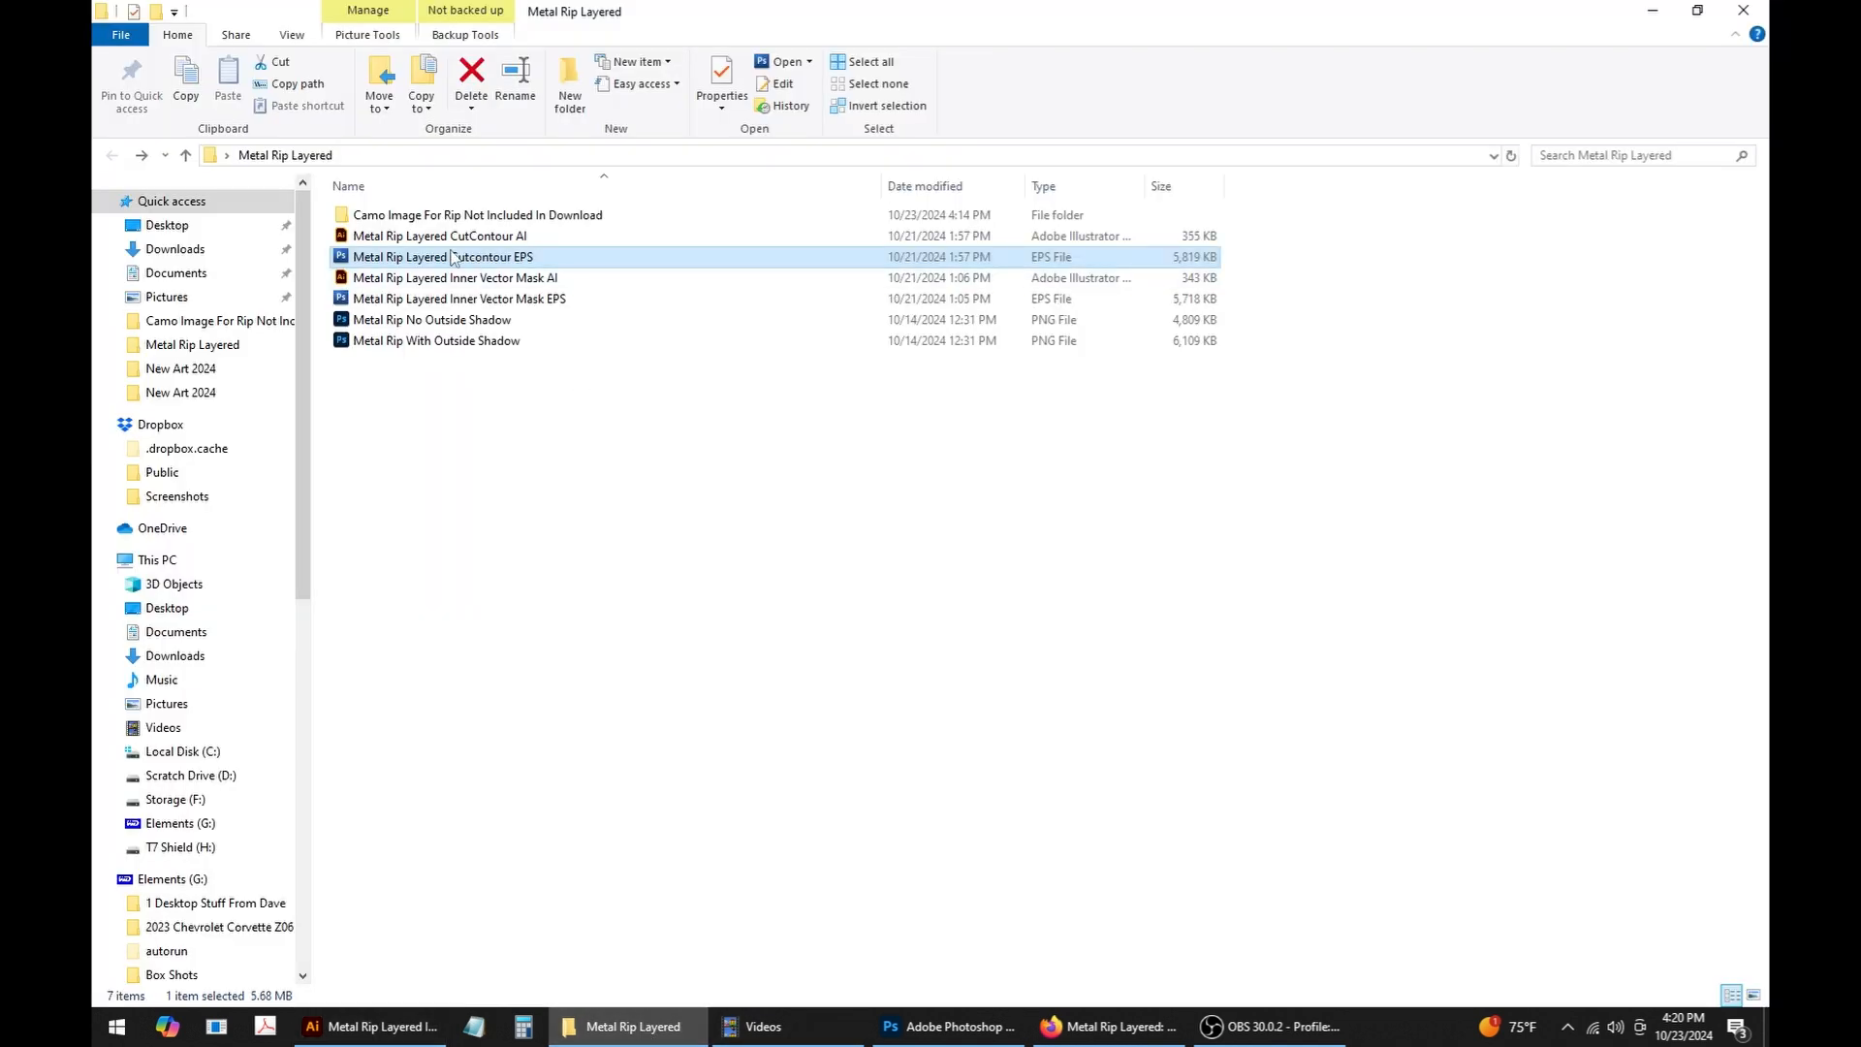
drag(462, 241, 802, 412)
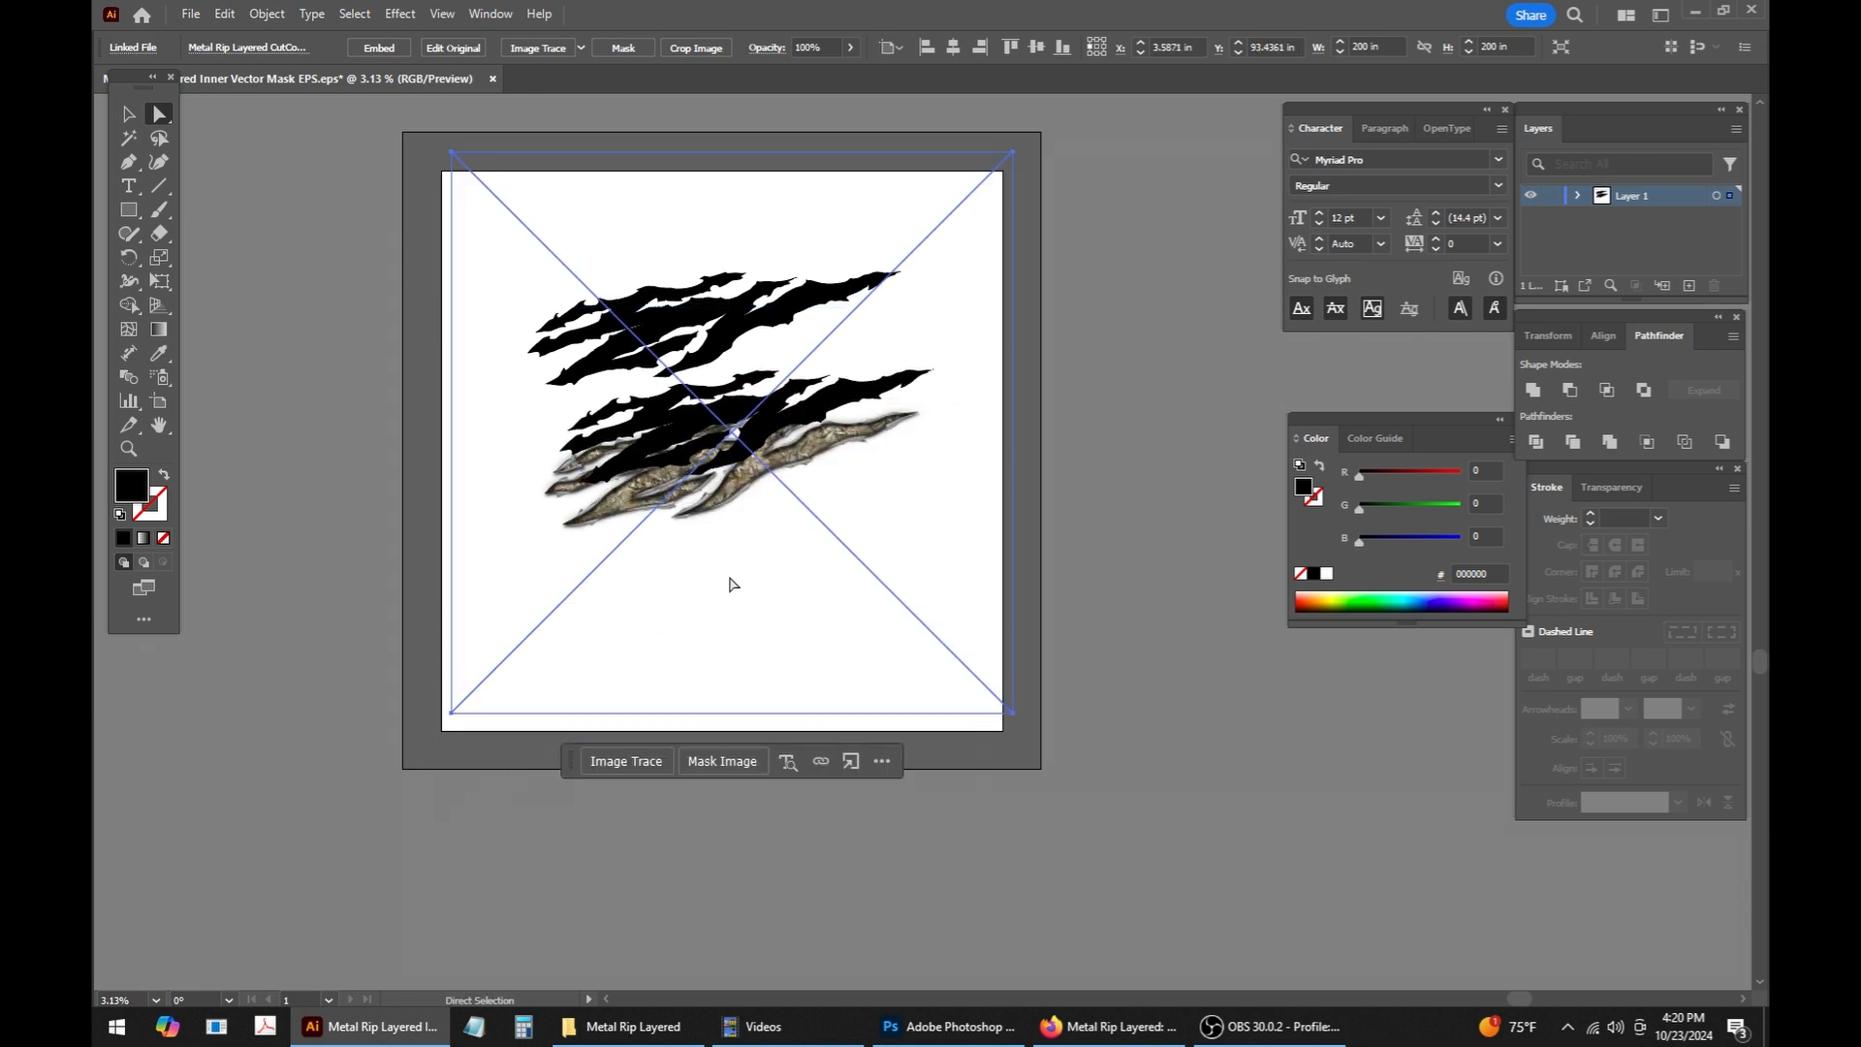
click(267, 14)
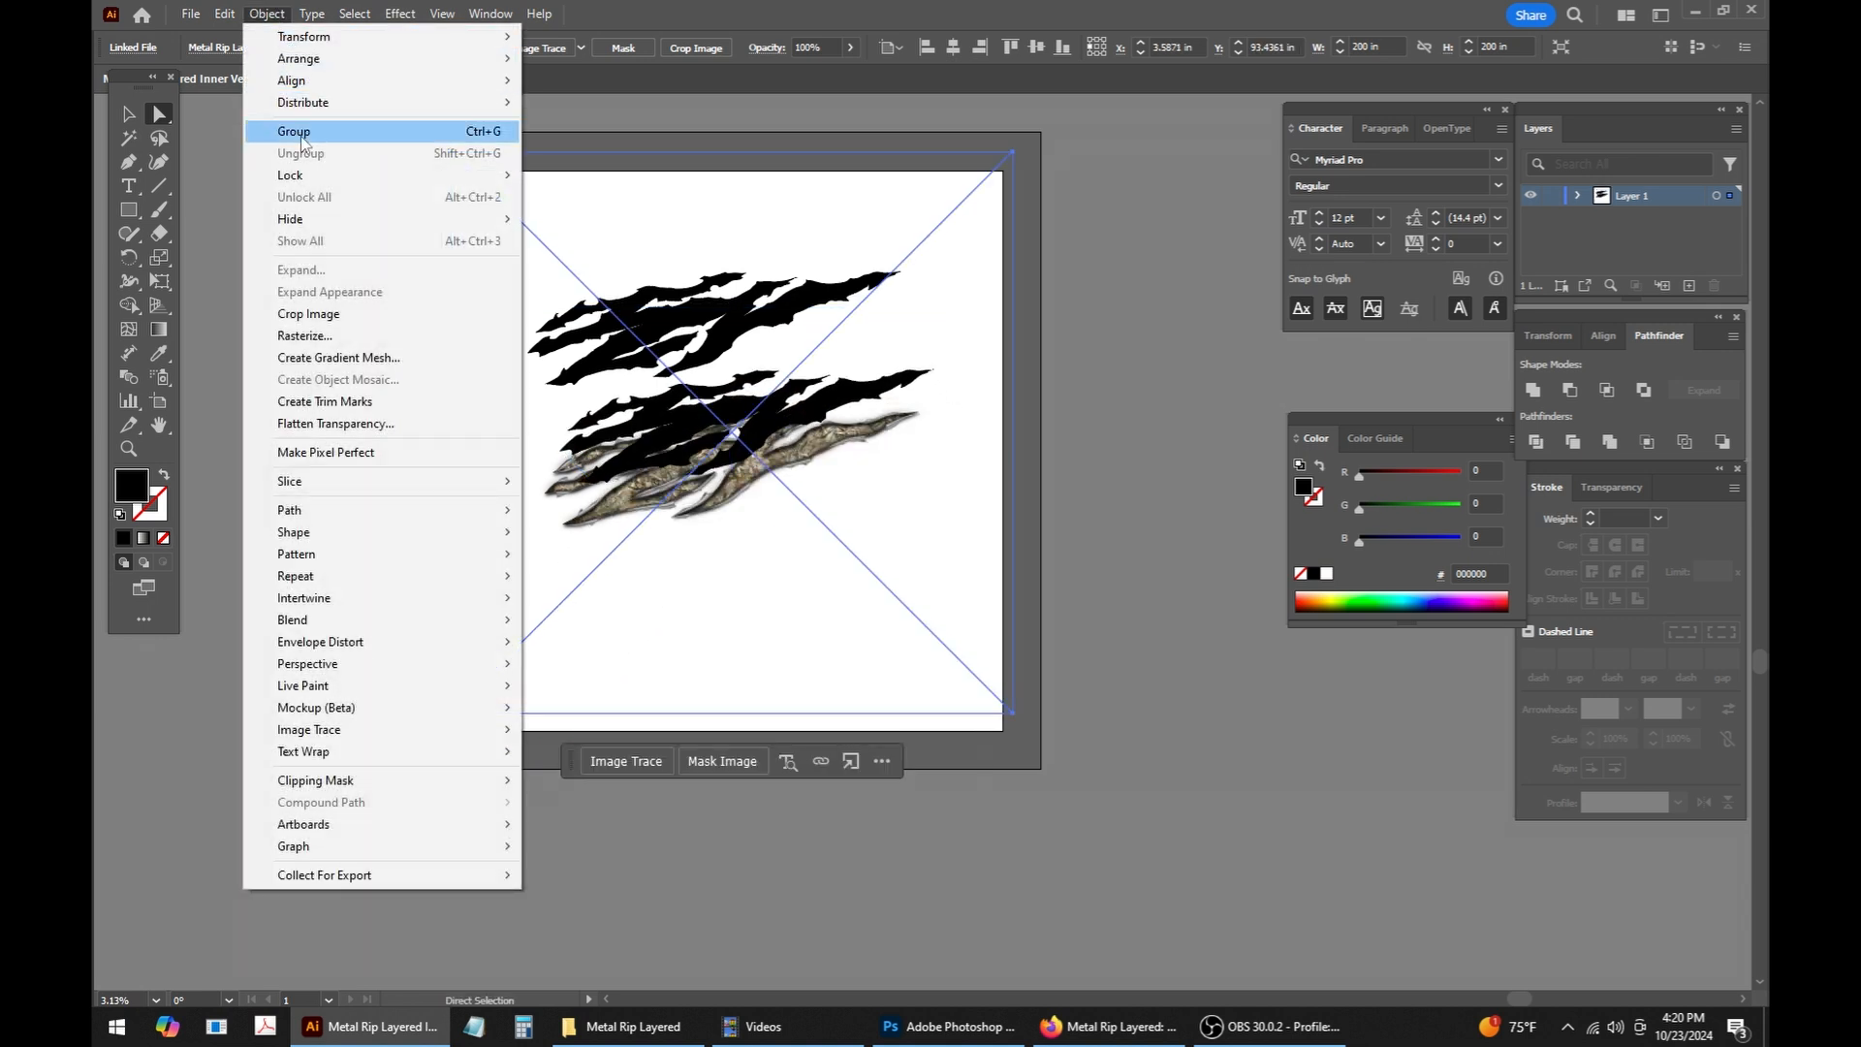
click(981, 511)
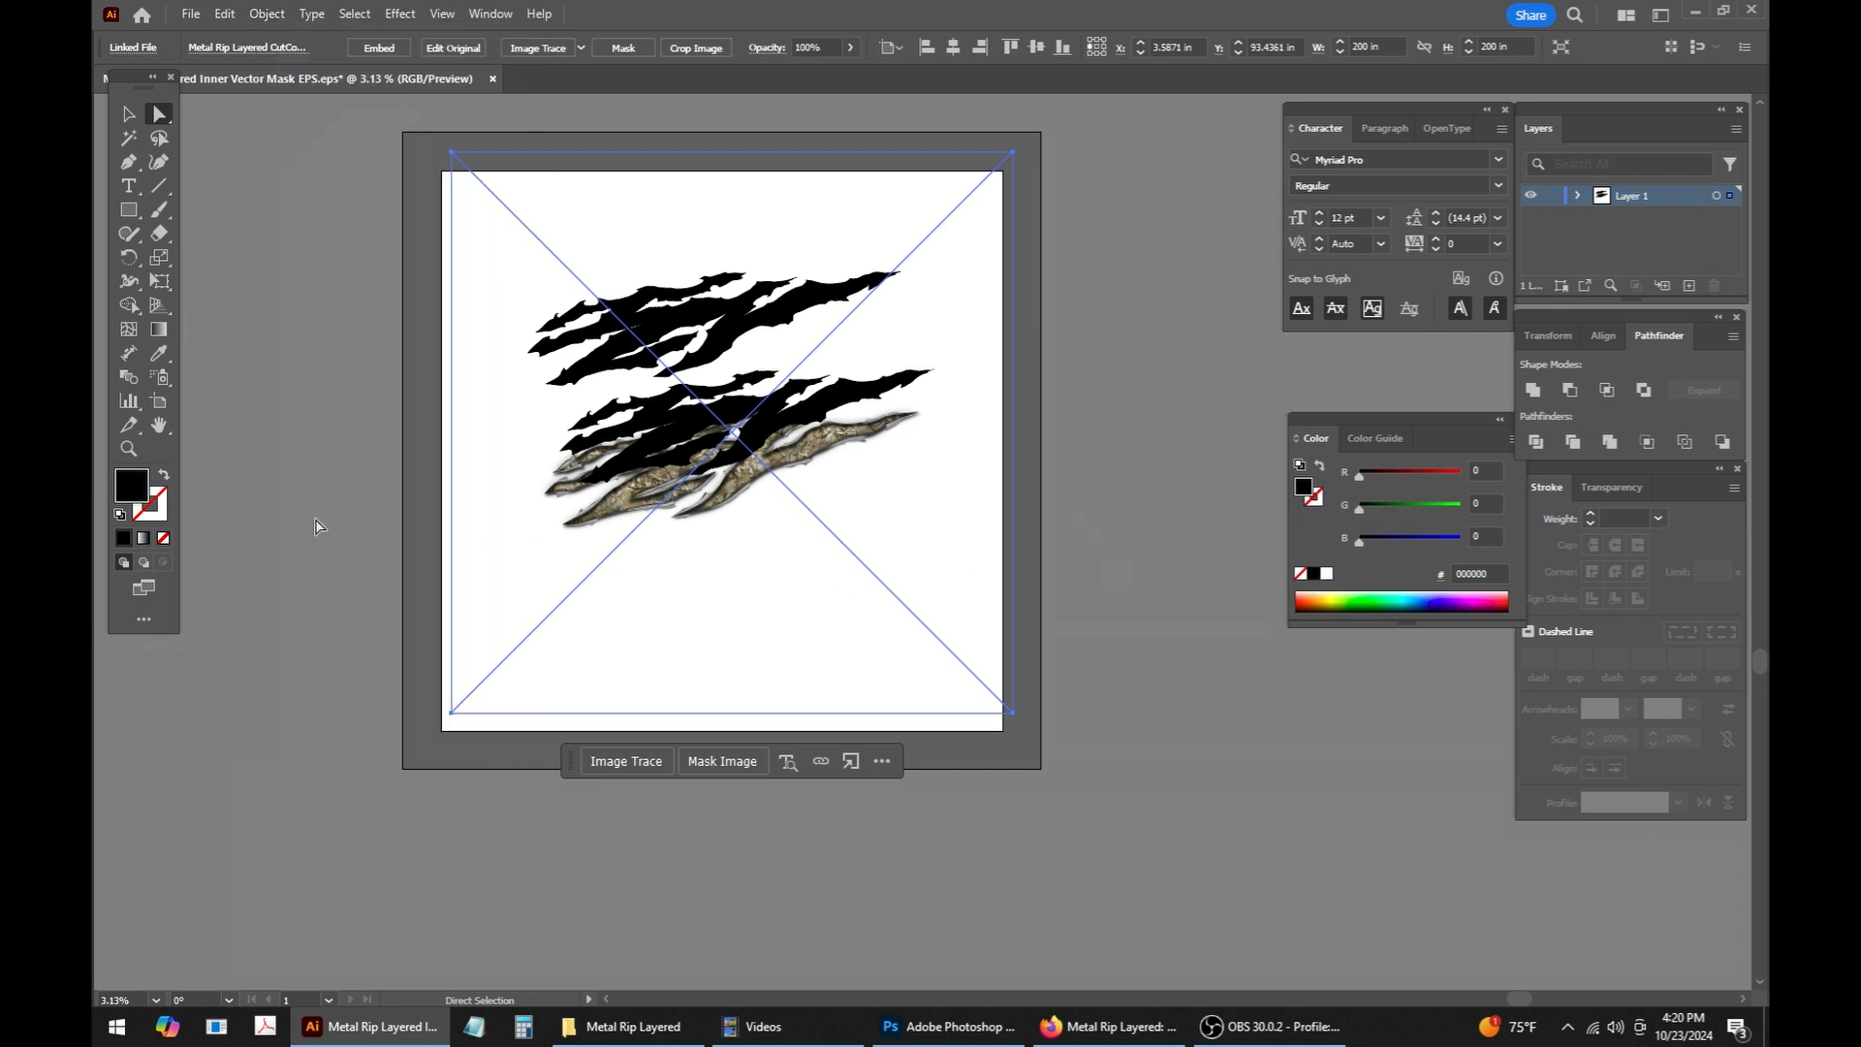
drag(775, 429, 768, 625)
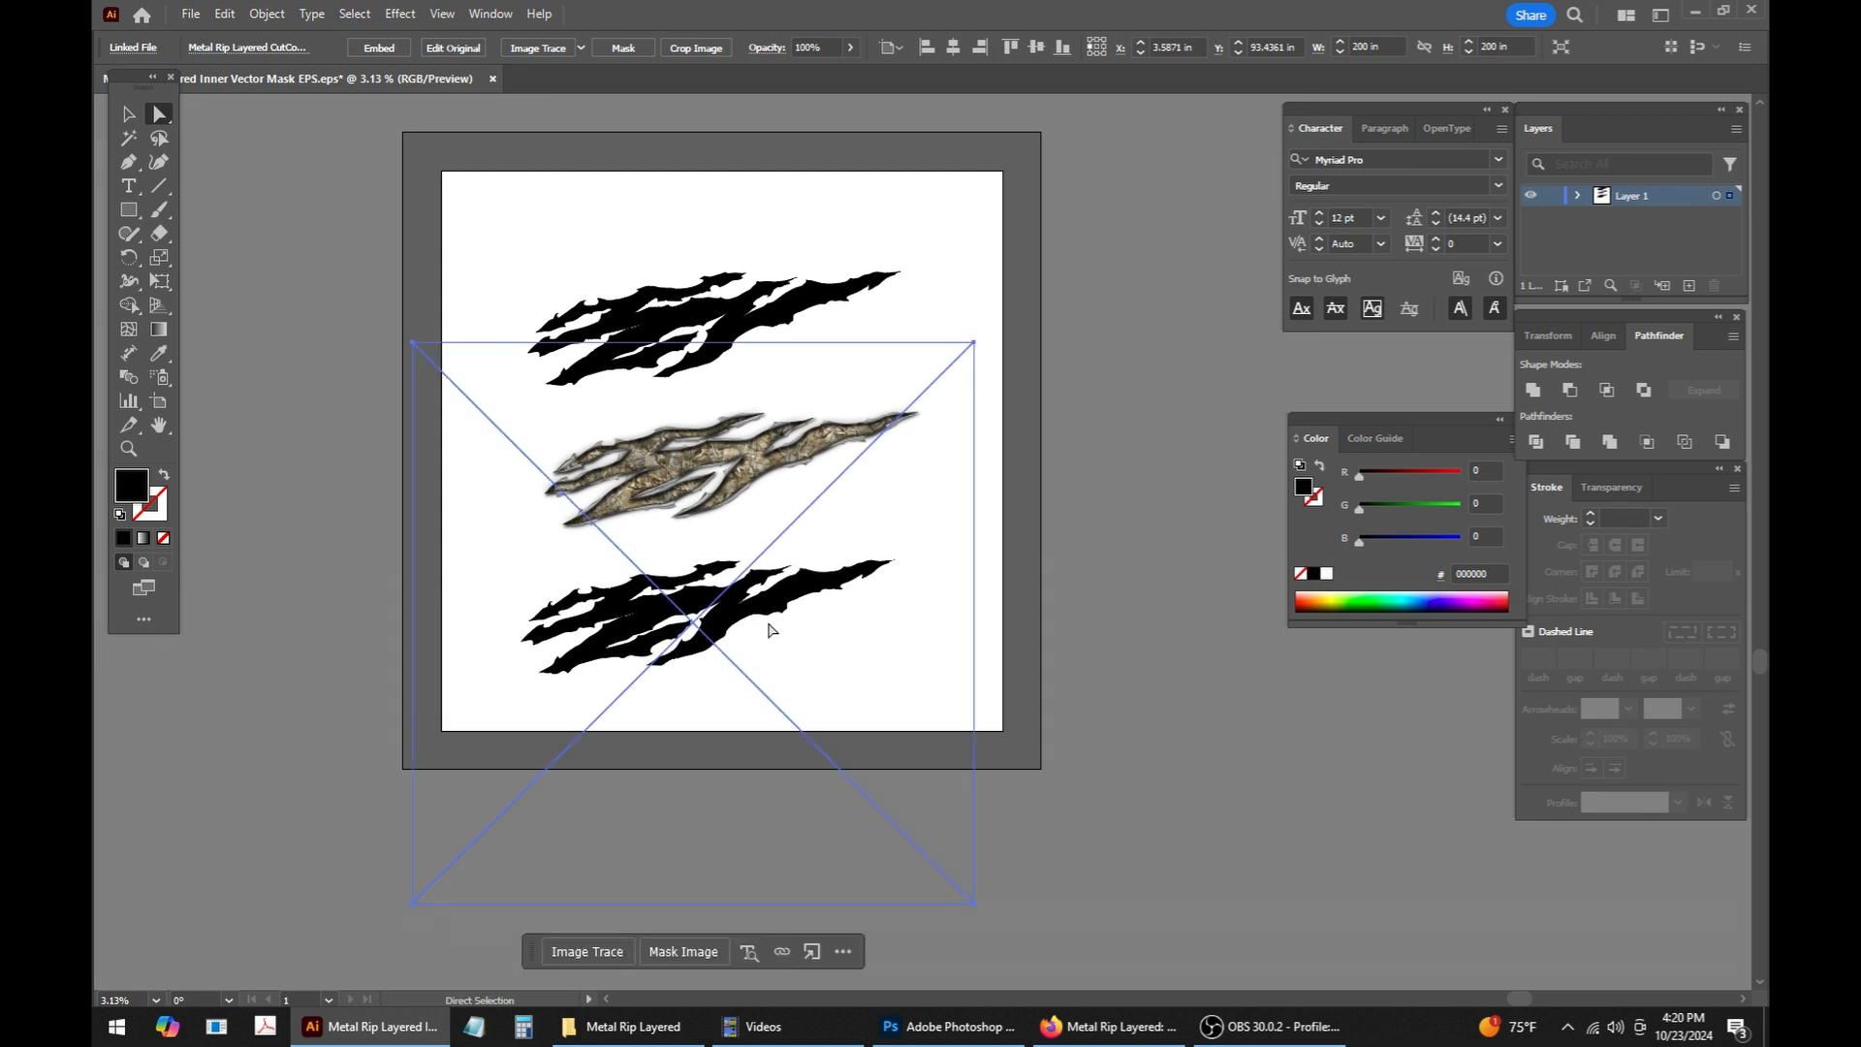
Step: Embed the placed contour, set its fill to black, 000000, and apply the Pathfinder Exclude operation to it
click(379, 49)
double_click(133, 487)
drag(731, 598, 594, 710)
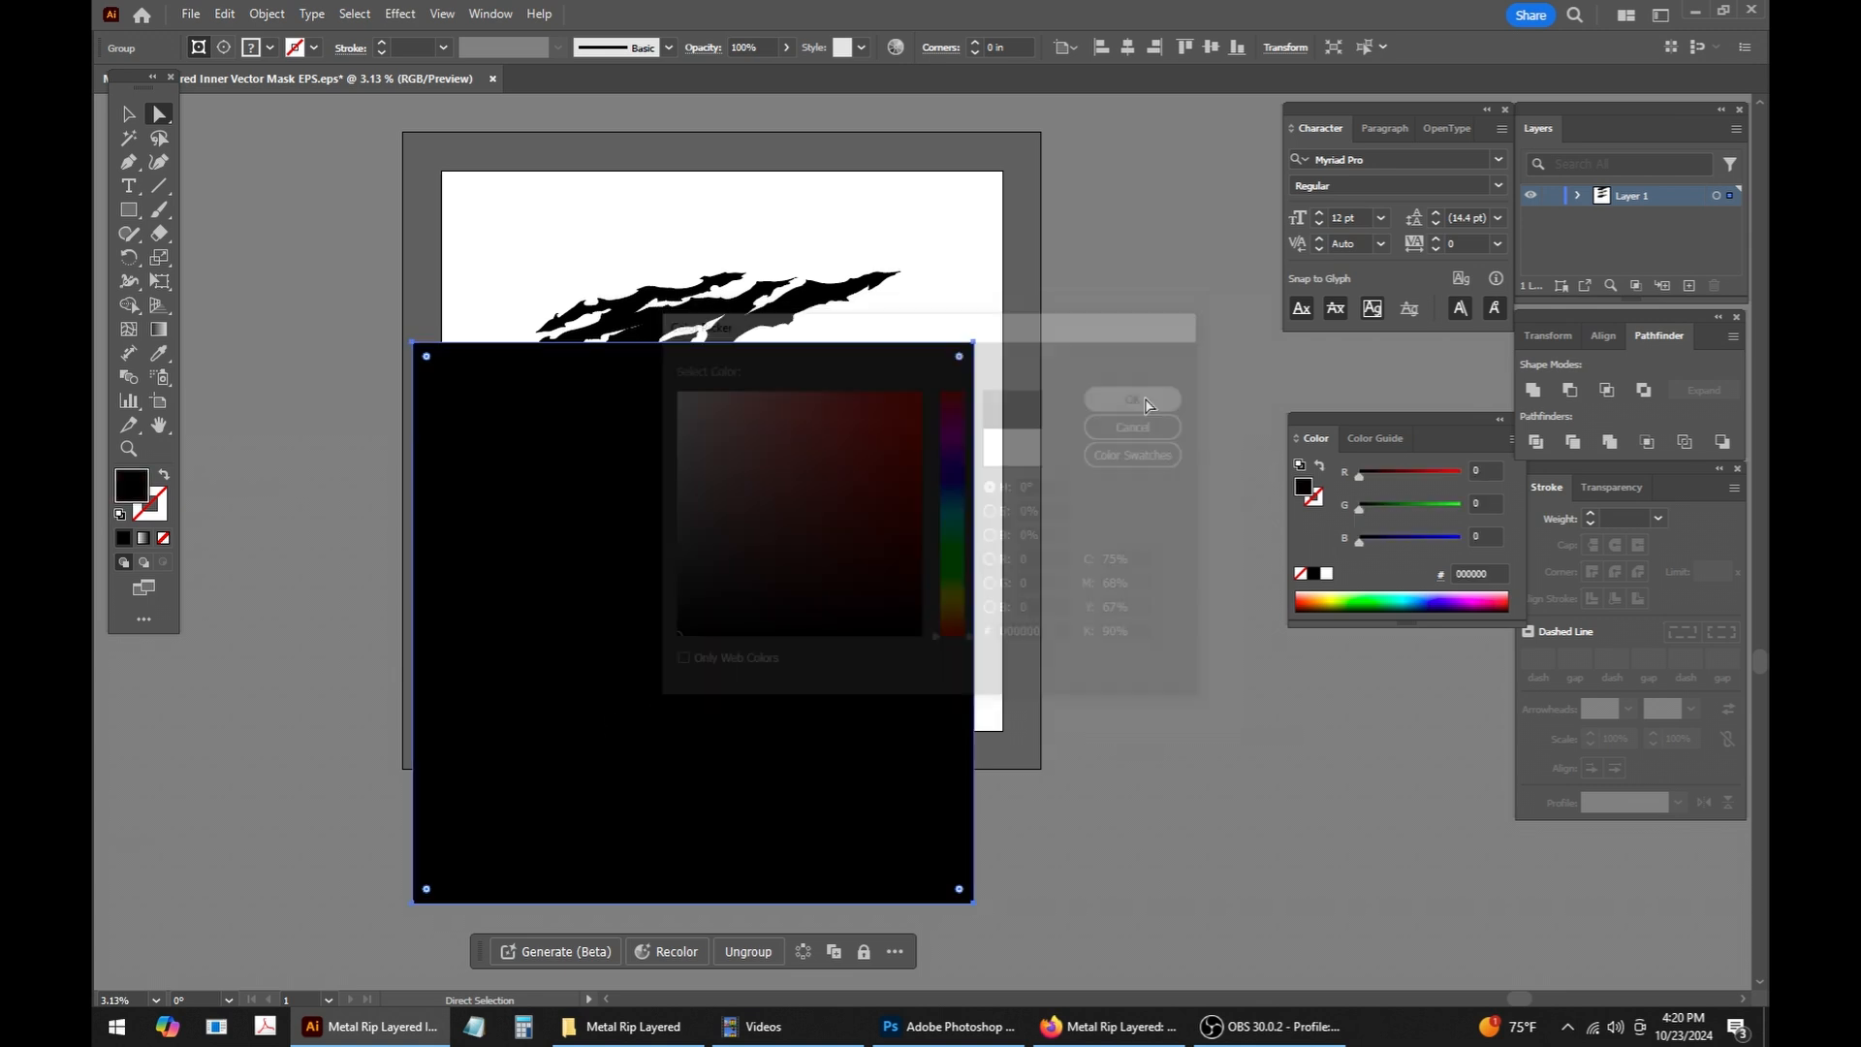
click(1643, 390)
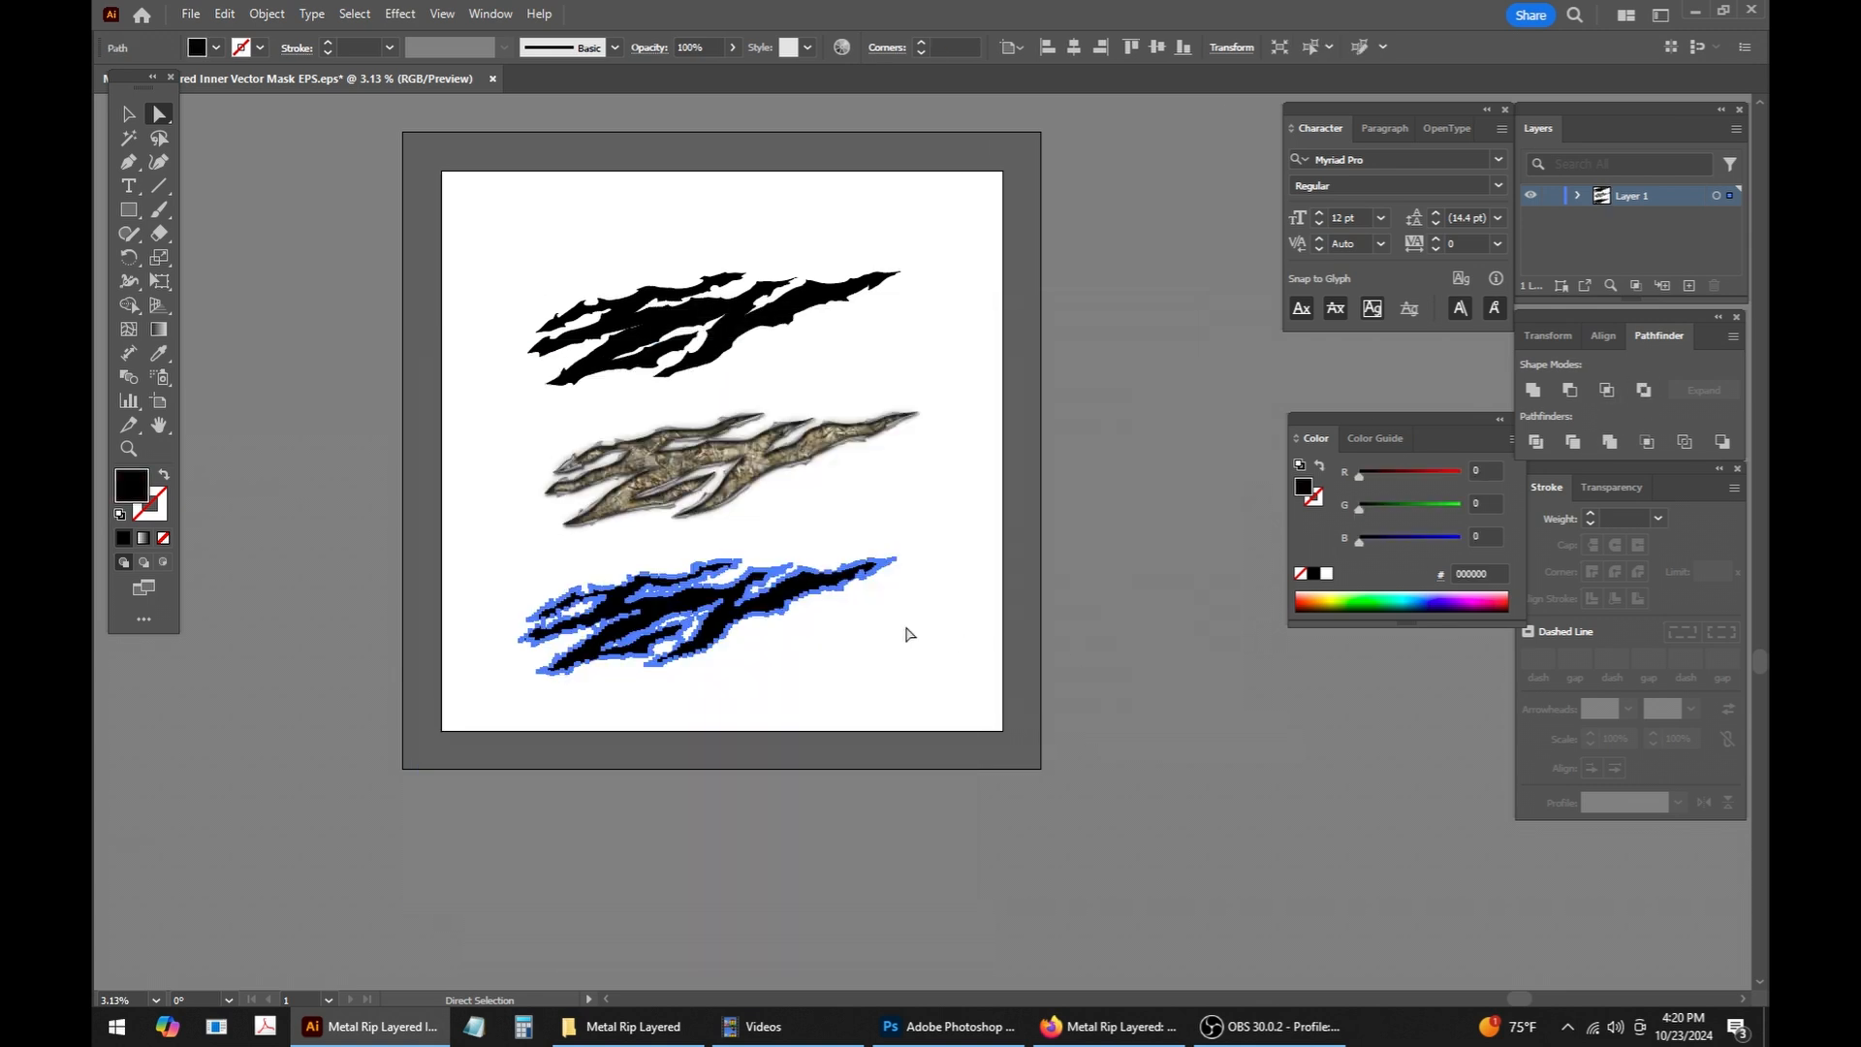
click(911, 637)
Step: Select the lower black contour with the Selection tool and delete it
click(129, 115)
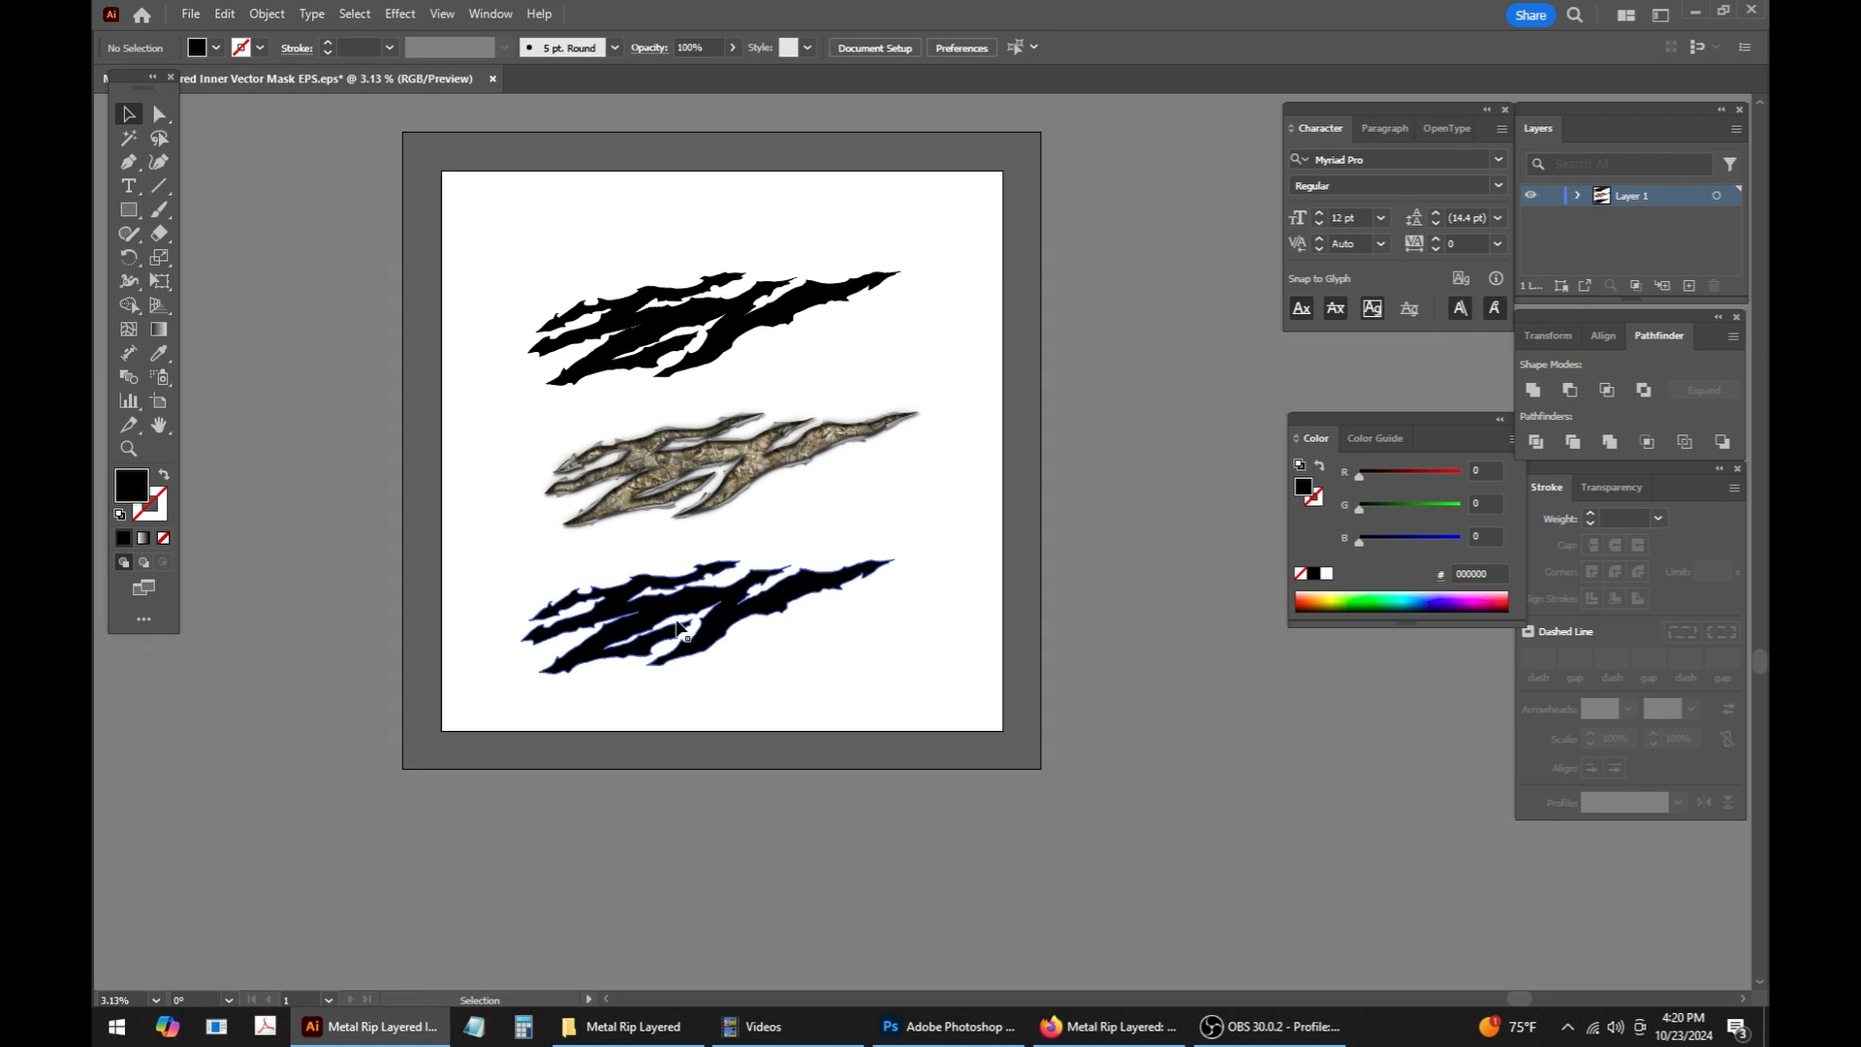
click(651, 649)
drag(952, 697, 847, 632)
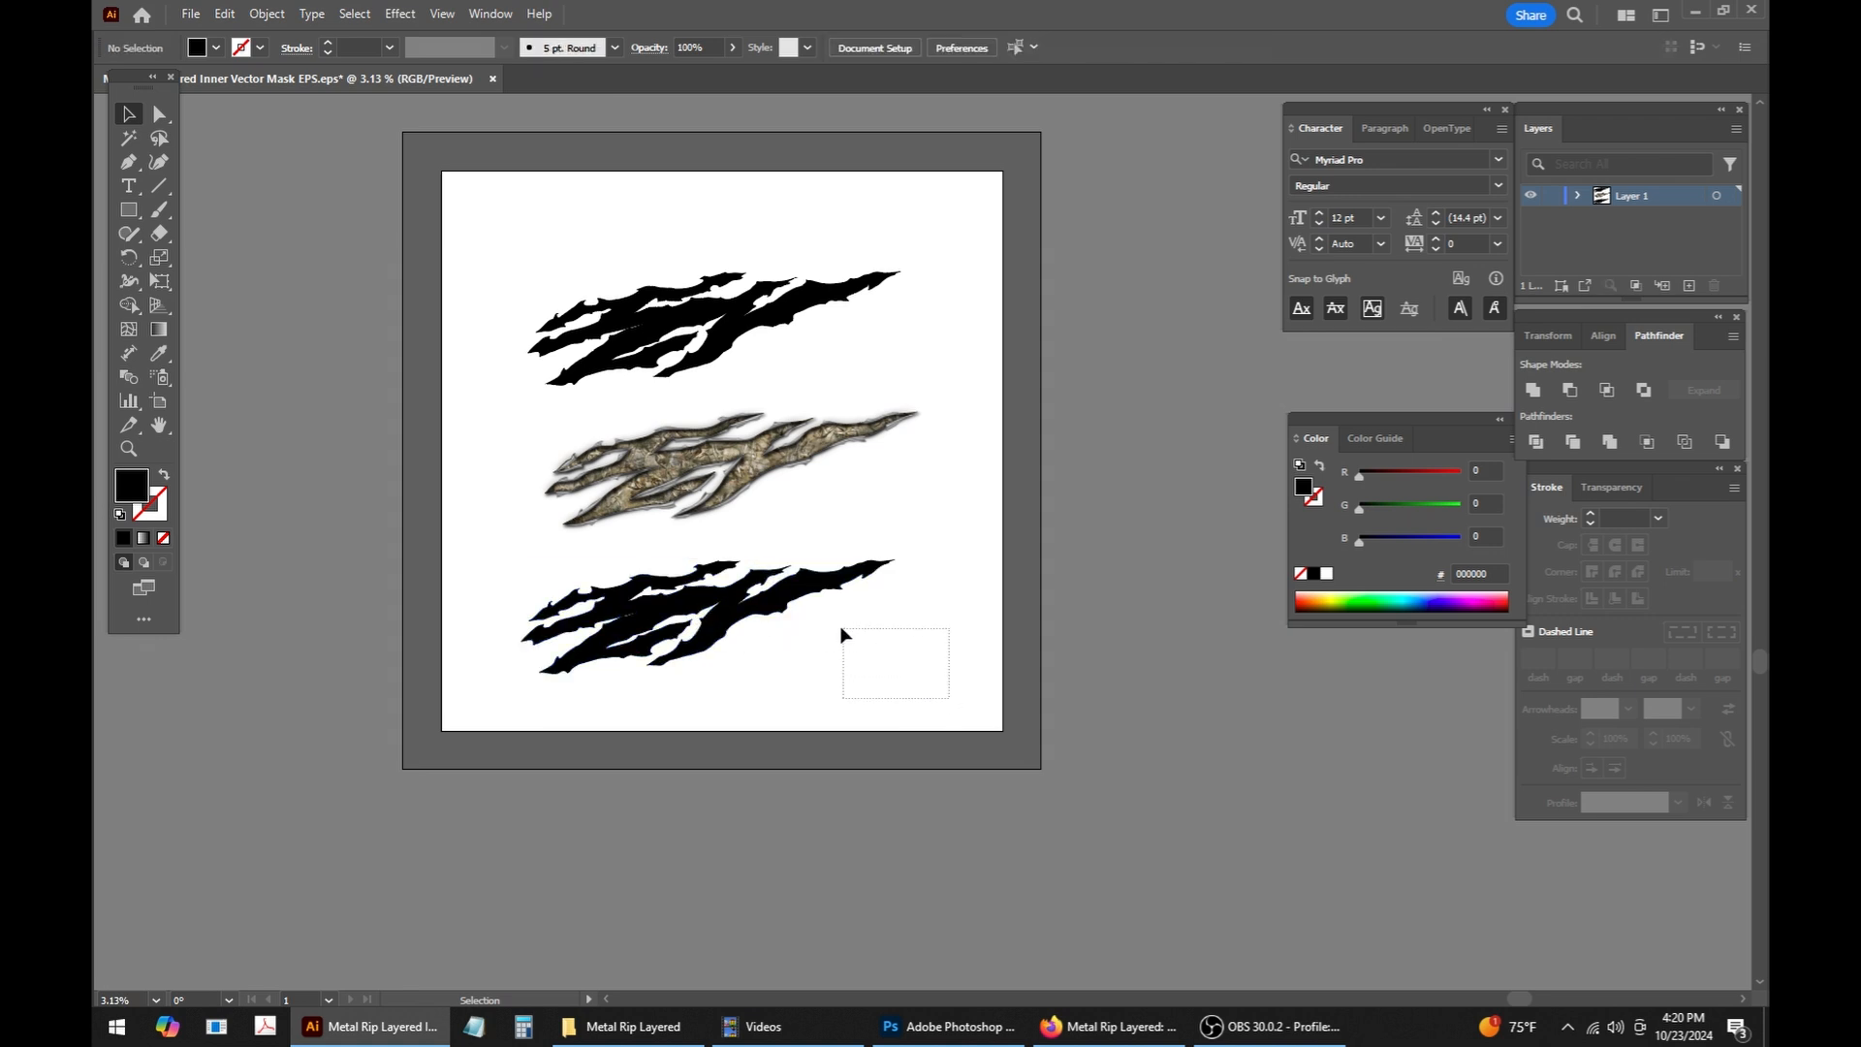
drag(945, 691, 802, 607)
drag(949, 693, 812, 574)
key(Delete)
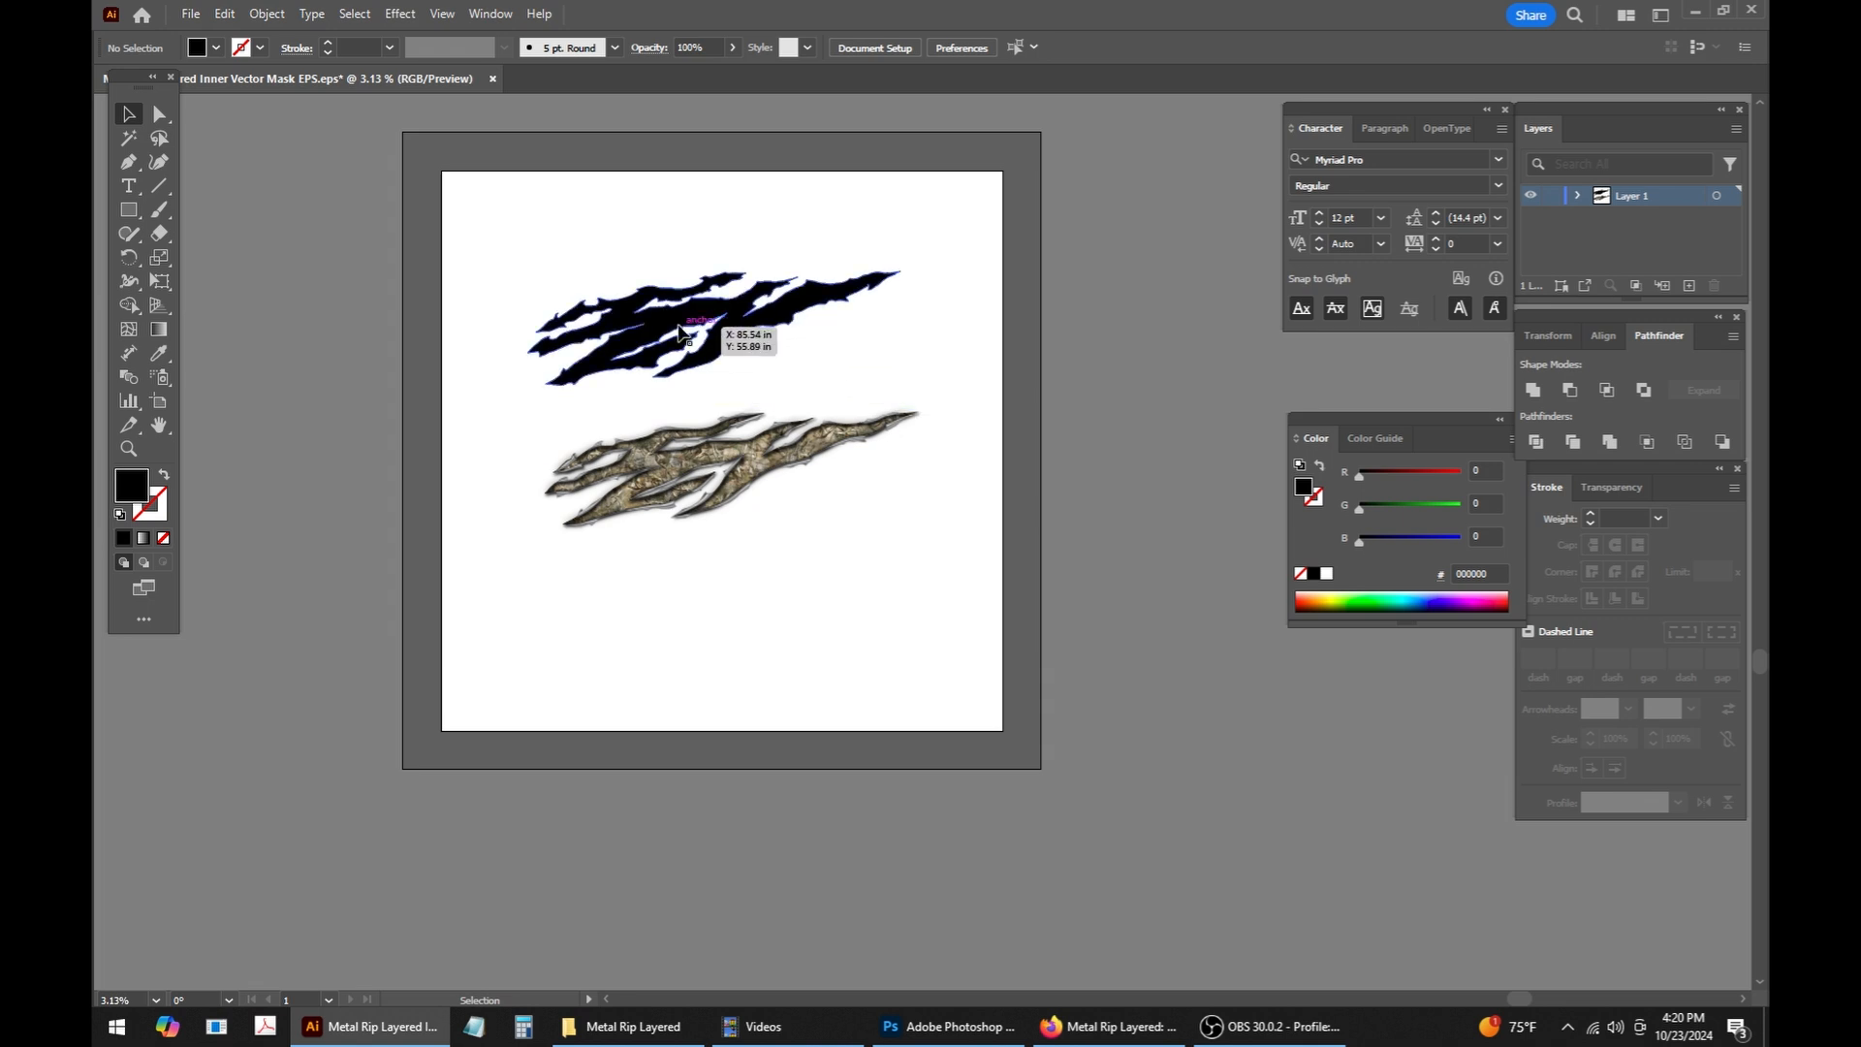
Step: Align the remaining black contour with the metal edges of the camo rip and give it no fill and a 1 pt black stroke
drag(682, 318, 698, 468)
scroll(569, 472, up, 8)
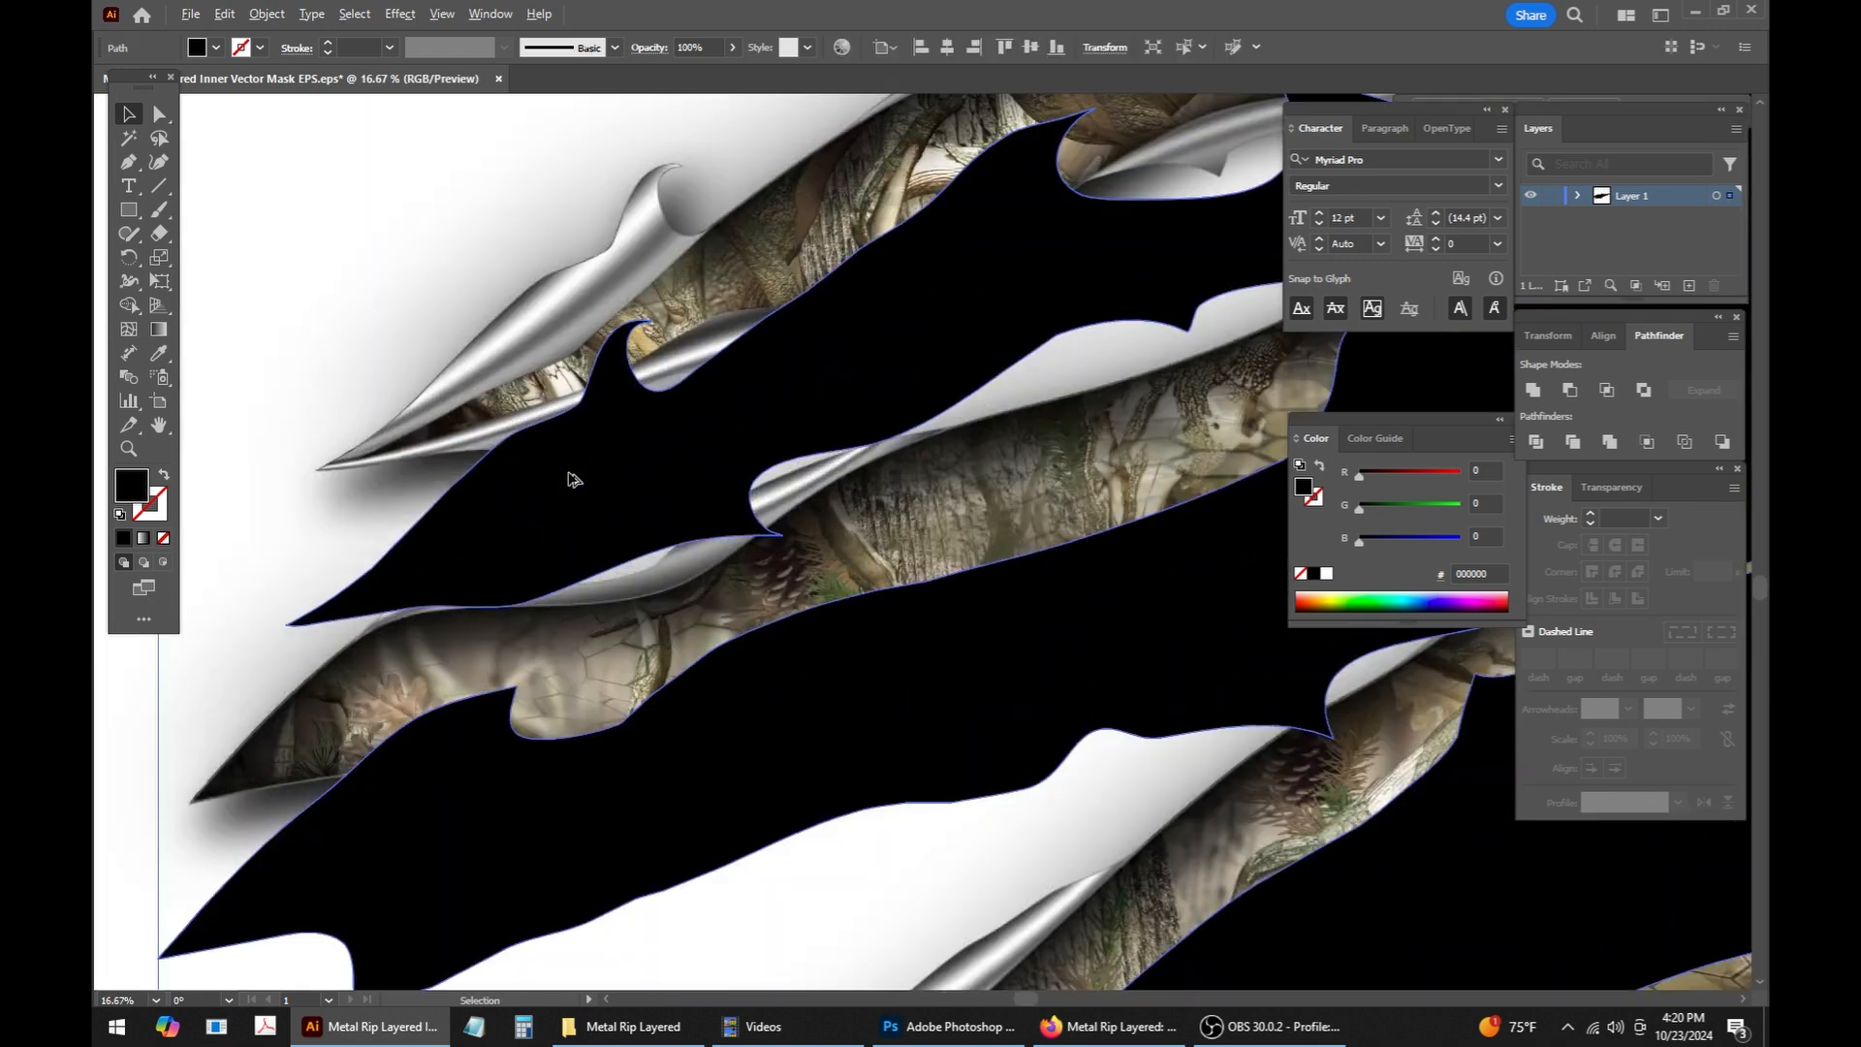
drag(772, 370, 884, 376)
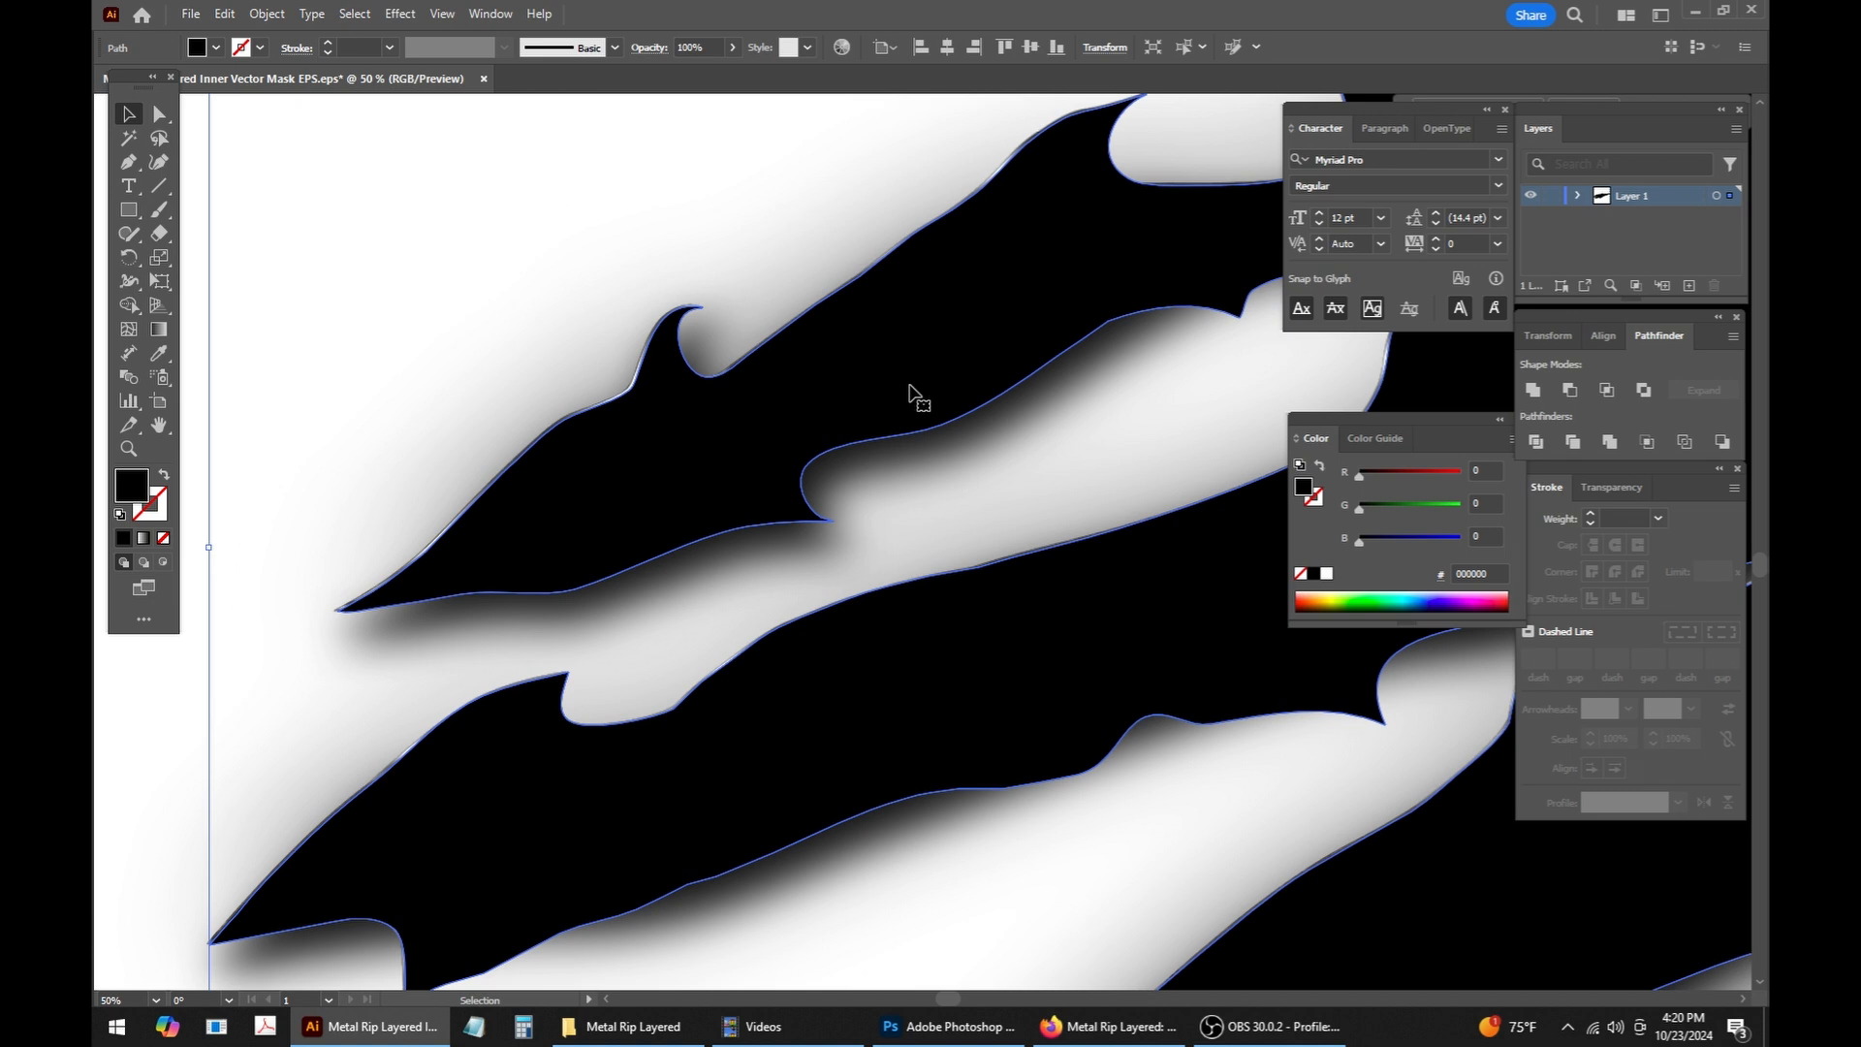
key(Left)
key(Left)
key(Left)
key(Left)
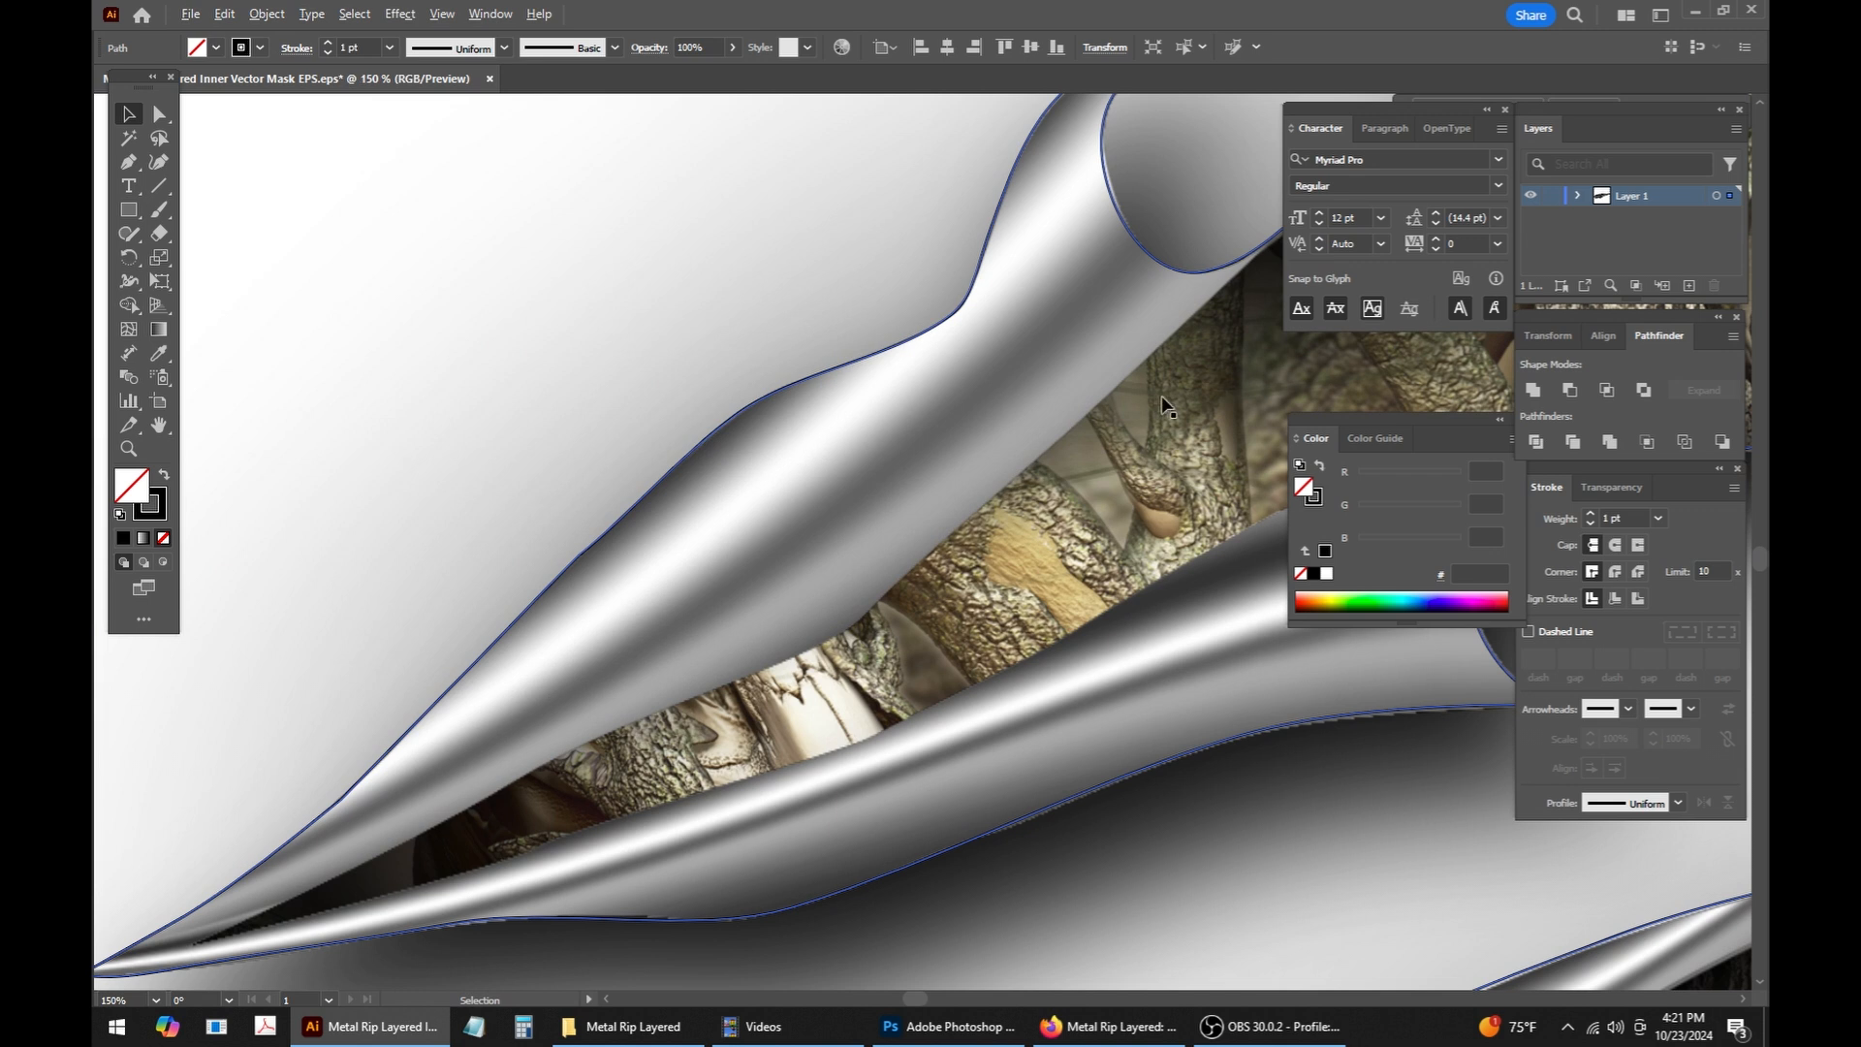
Step: Examine how the outlined contour follows the metal edges up close and around the whole camo rip
drag(1134, 380, 930, 488)
scroll(1015, 502, down, 1)
drag(1033, 446, 927, 398)
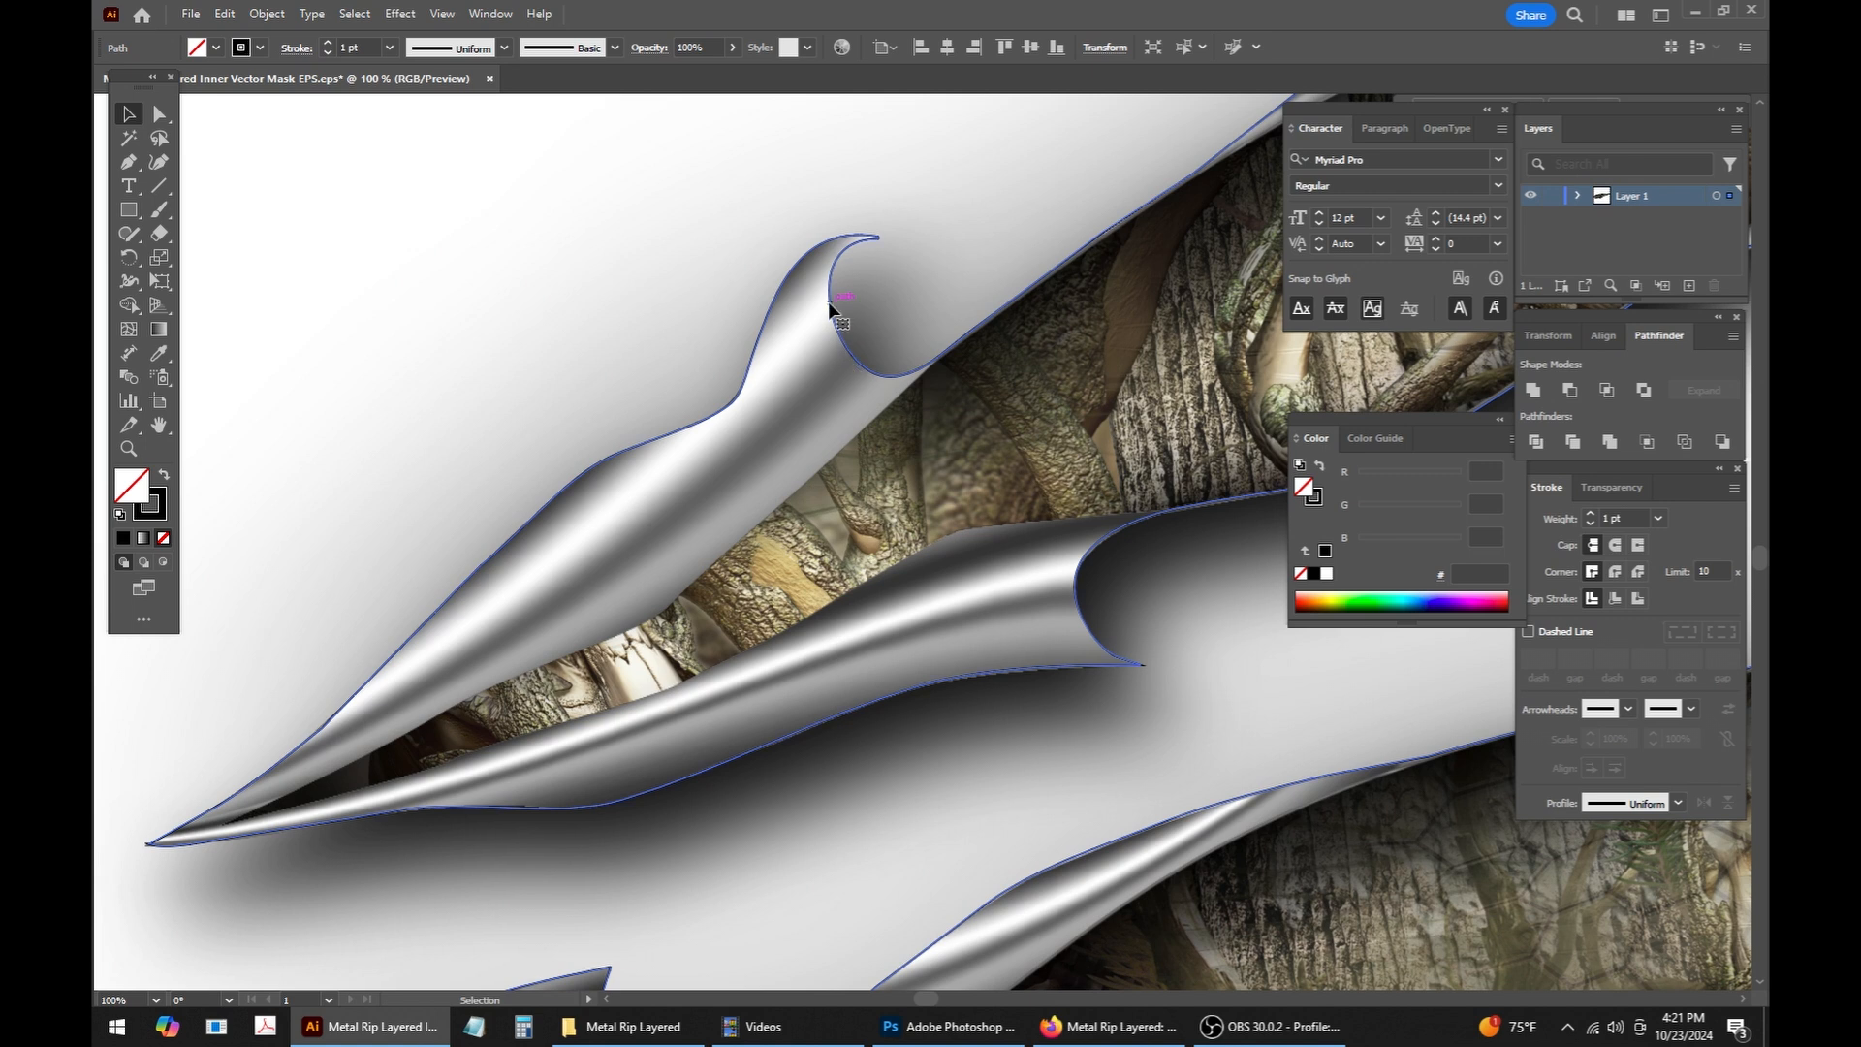
scroll(819, 324, down, 10)
key(space)
drag(1119, 320, 1006, 388)
scroll(893, 355, up, 2)
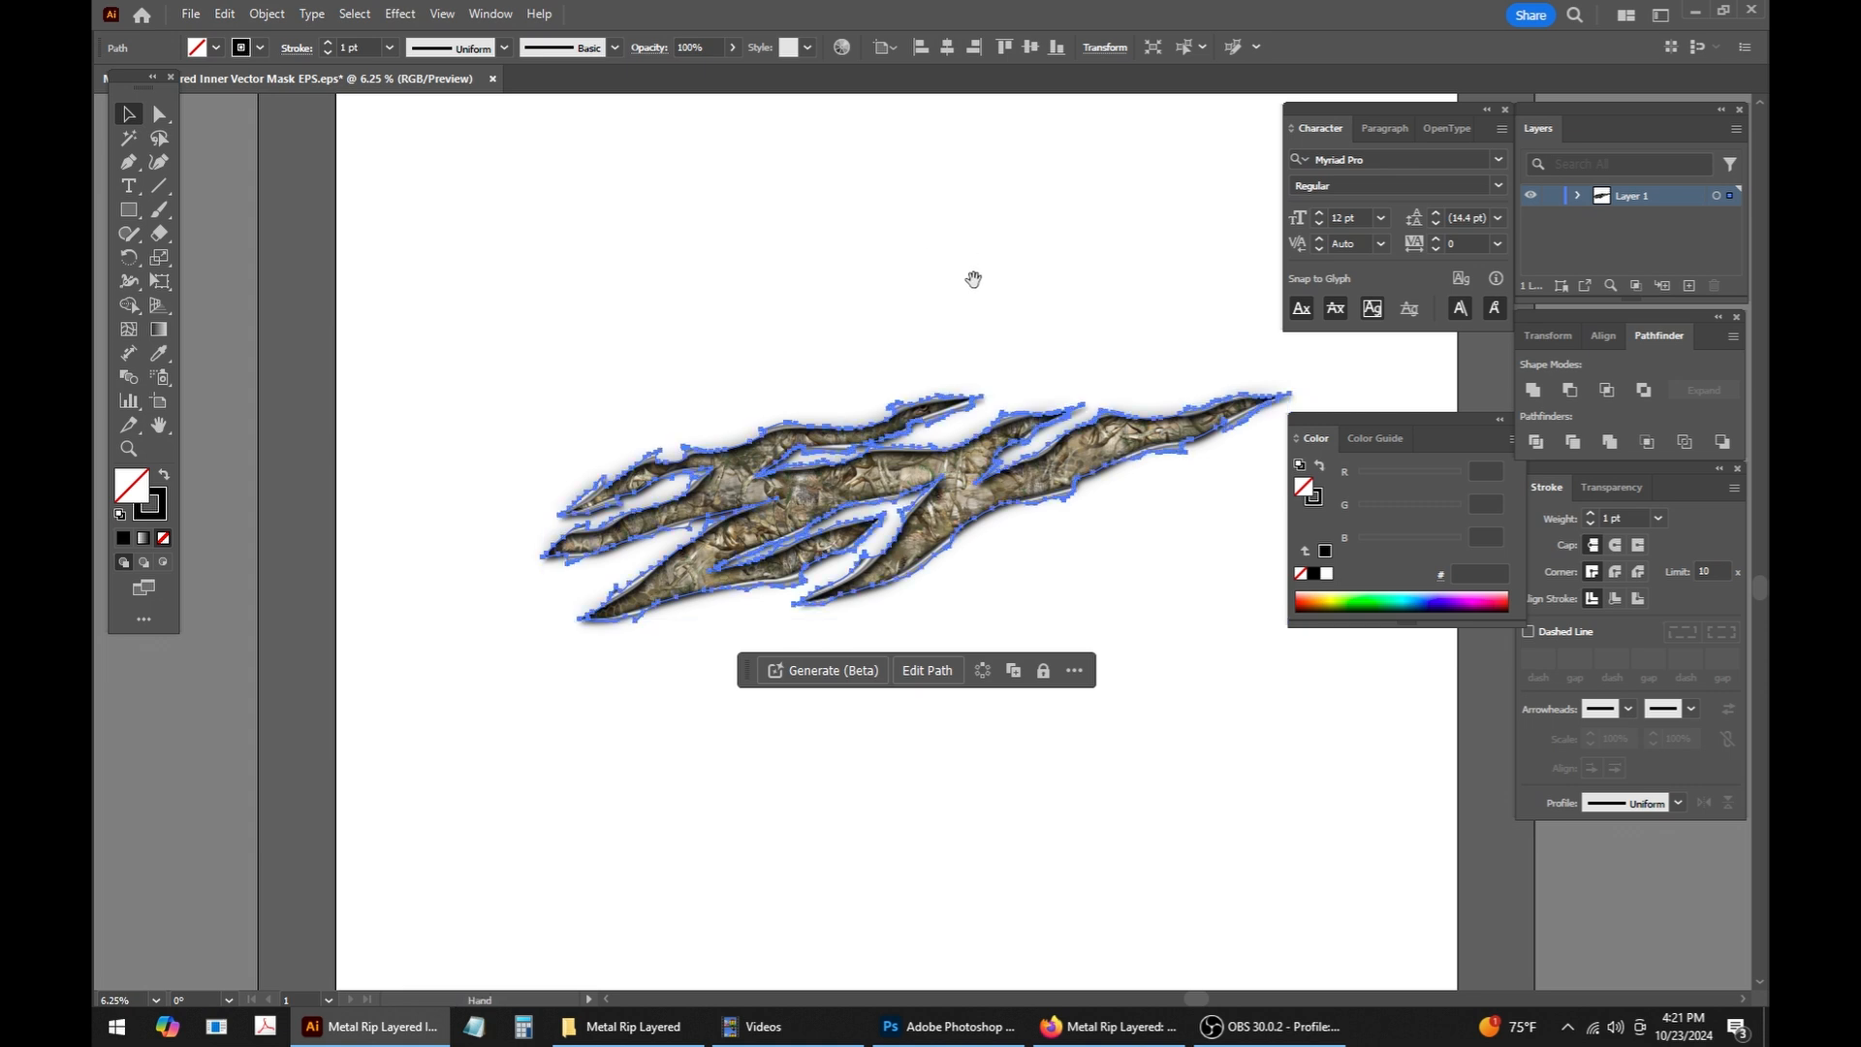
key(space)
drag(1012, 262, 872, 271)
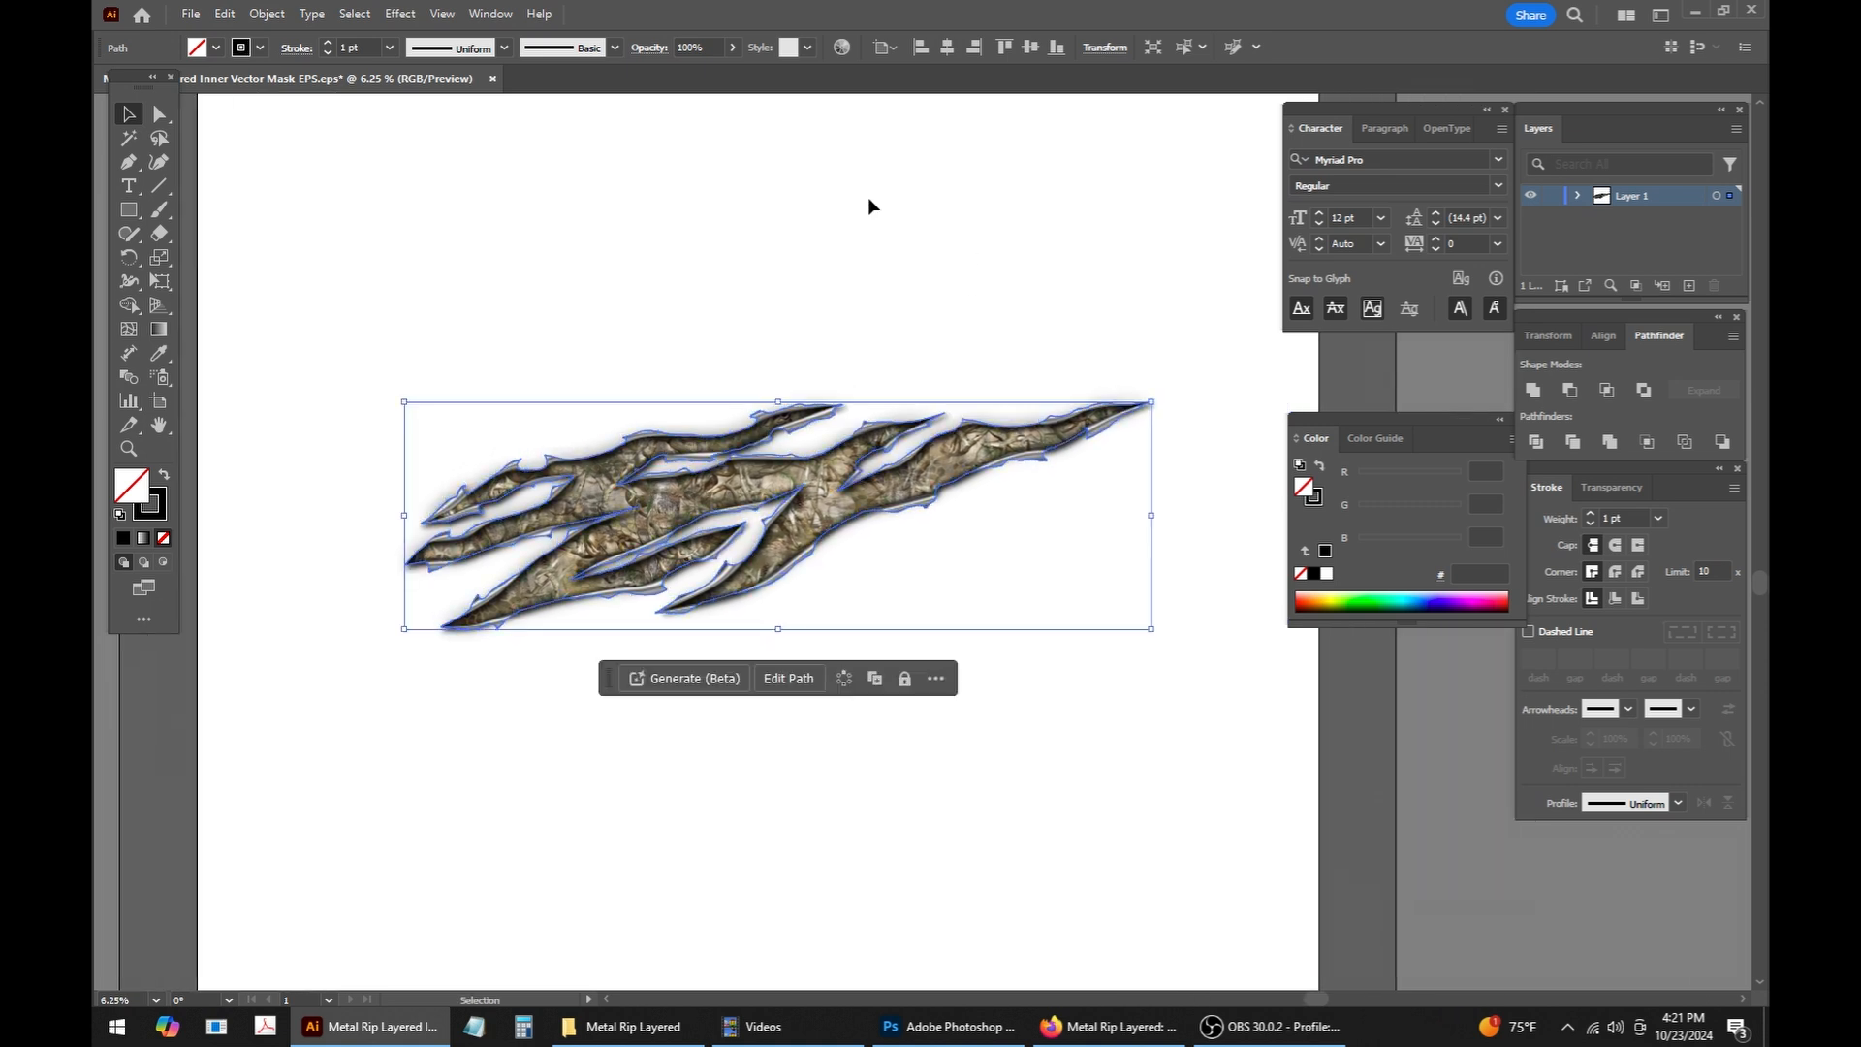